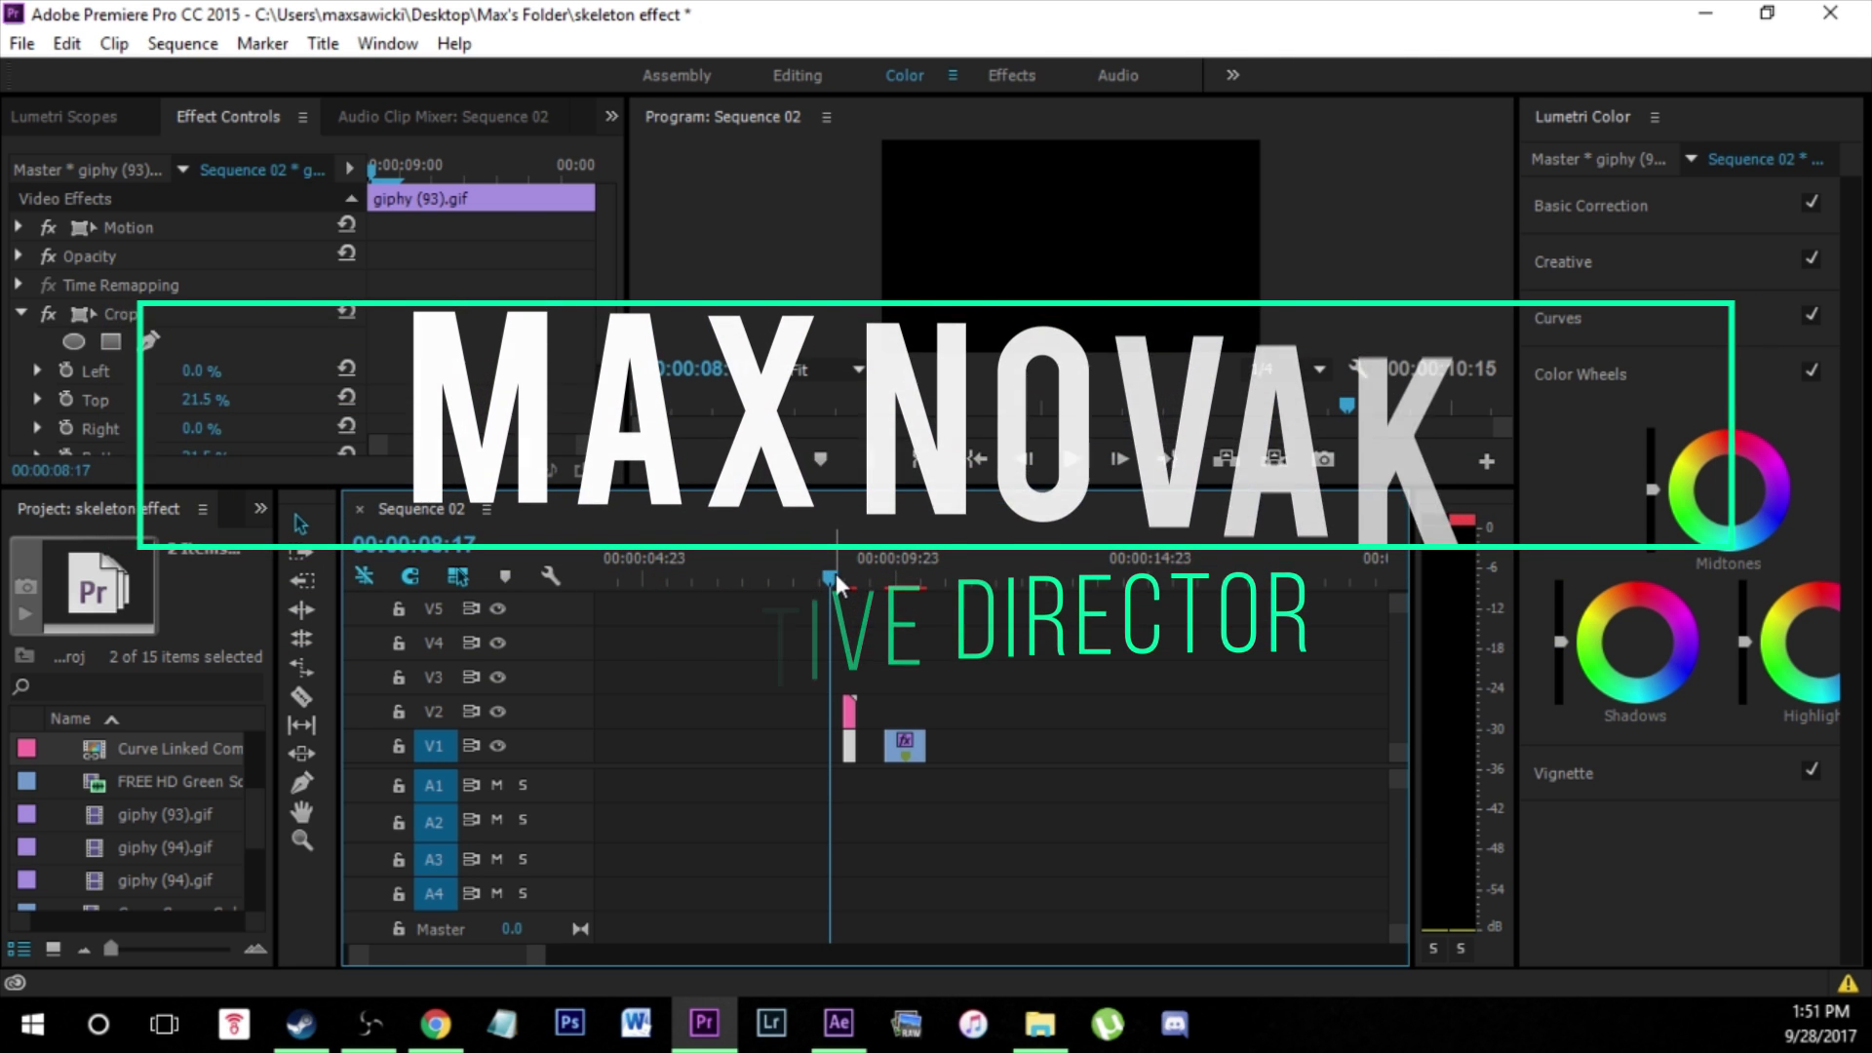
- Review the finished effect examples in the sequence, ending on the inverted Beatnik219 shot around 00:00:02:08
{"action": "left_click_drag", "start_coordinate": [834, 577], "coordinate": [891, 589]}
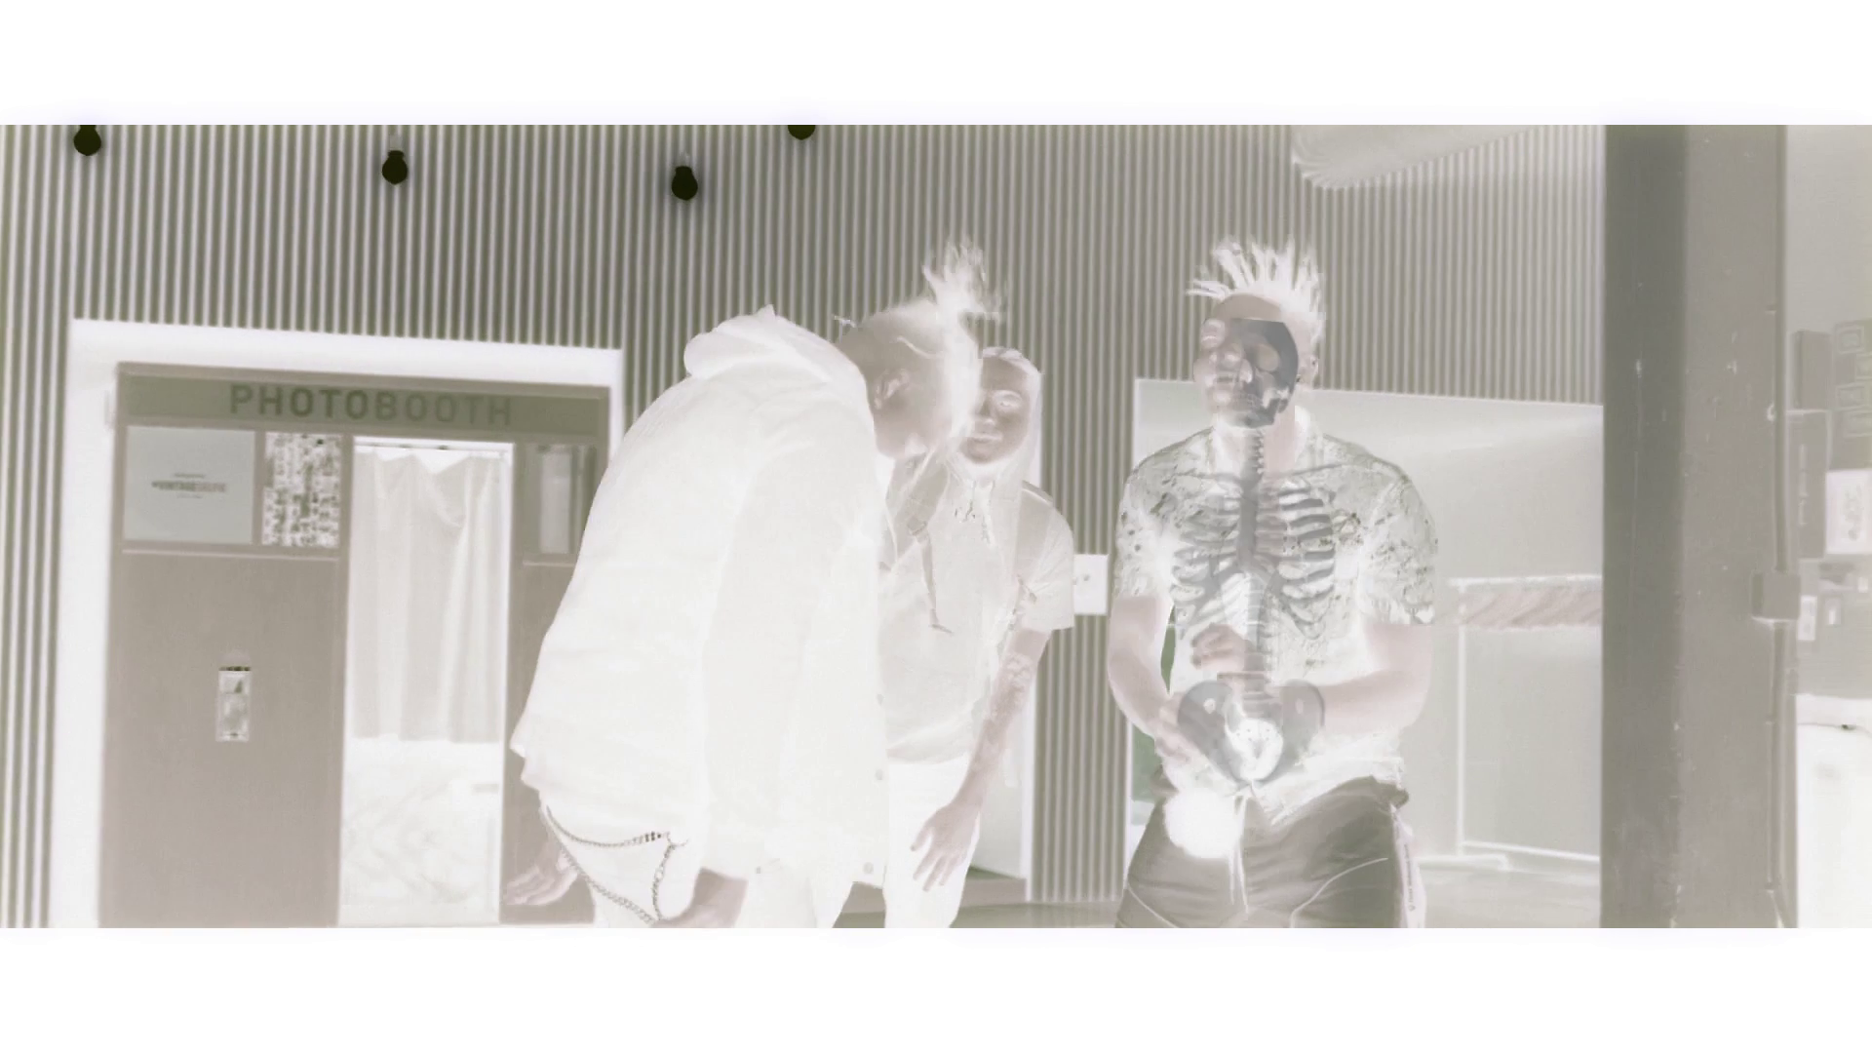
{"action": "left_click_drag", "start_coordinate": [891, 583], "coordinate": [908, 651]}
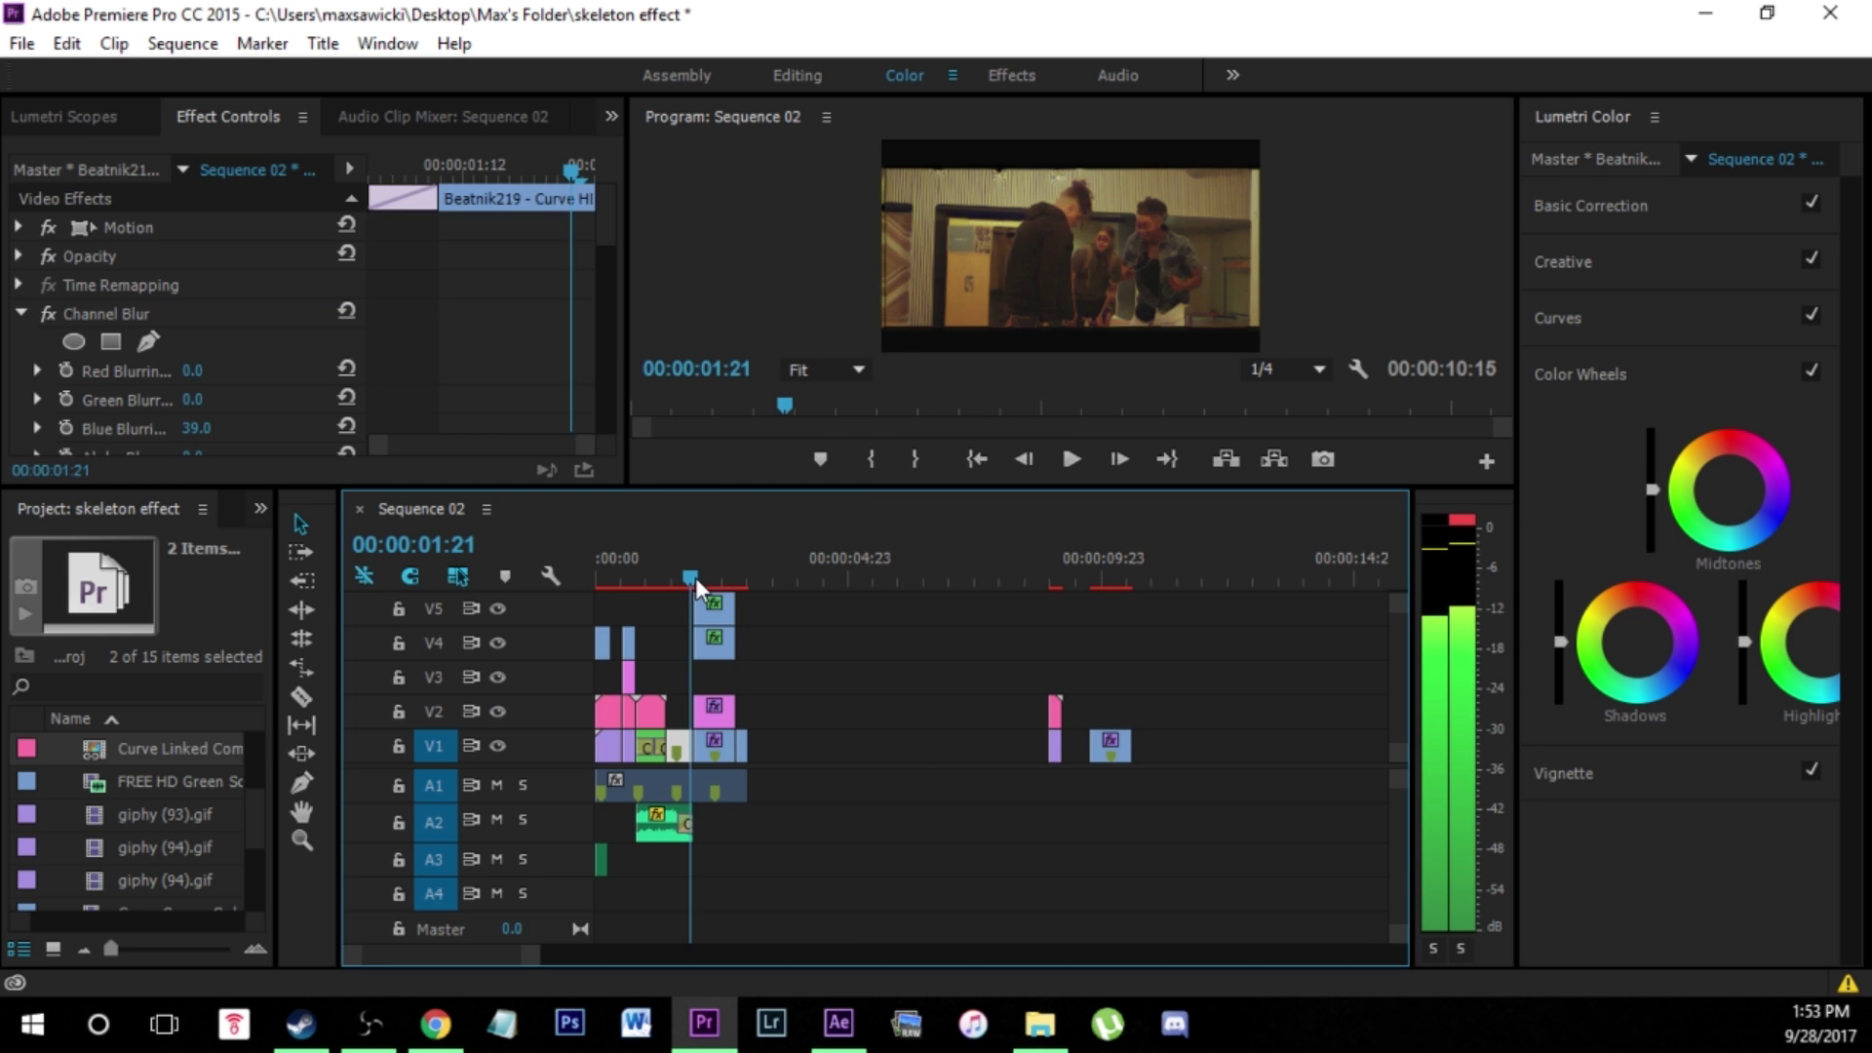
{"action": "left_click_drag", "start_coordinate": [694, 577], "coordinate": [714, 577]}
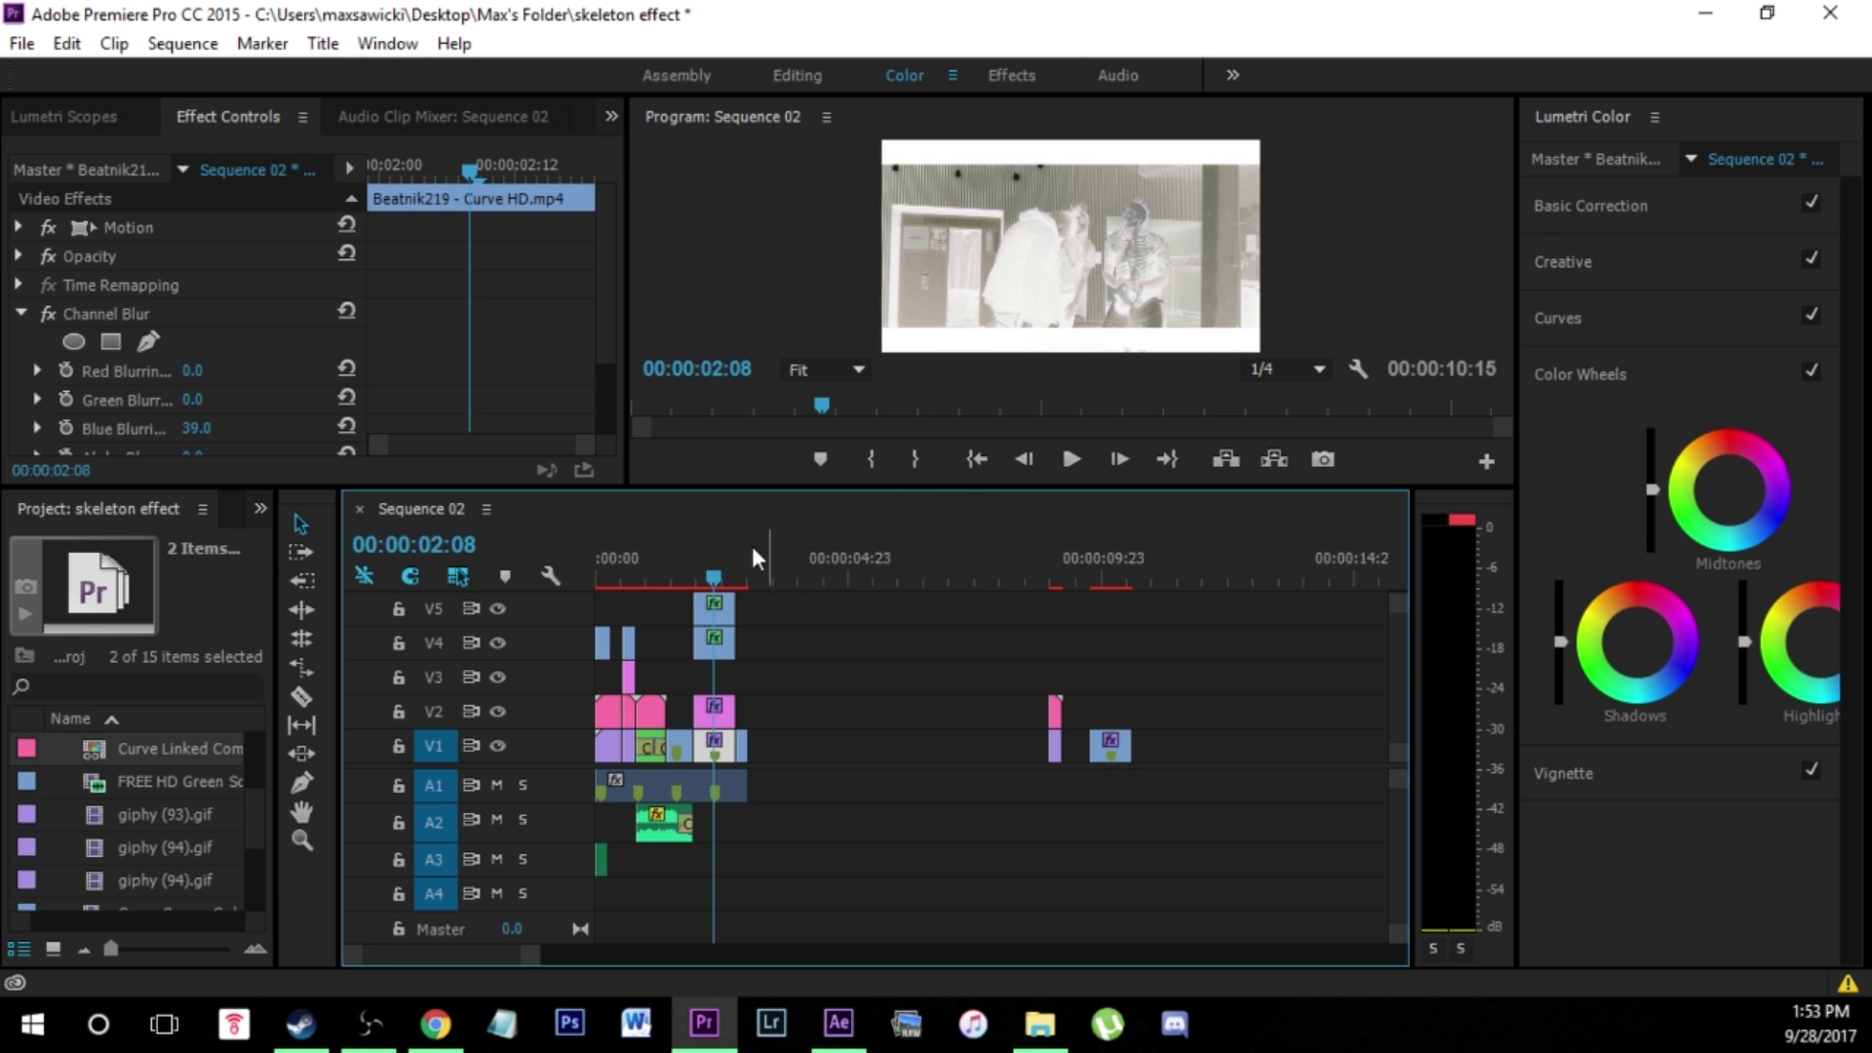
- Find the Invert video effect and apply it to the Beatnik219 - Curve HD.mp4 clip near 00:00:09:23
{"action": "left_click_drag", "start_coordinate": [711, 577], "coordinate": [1098, 597]}
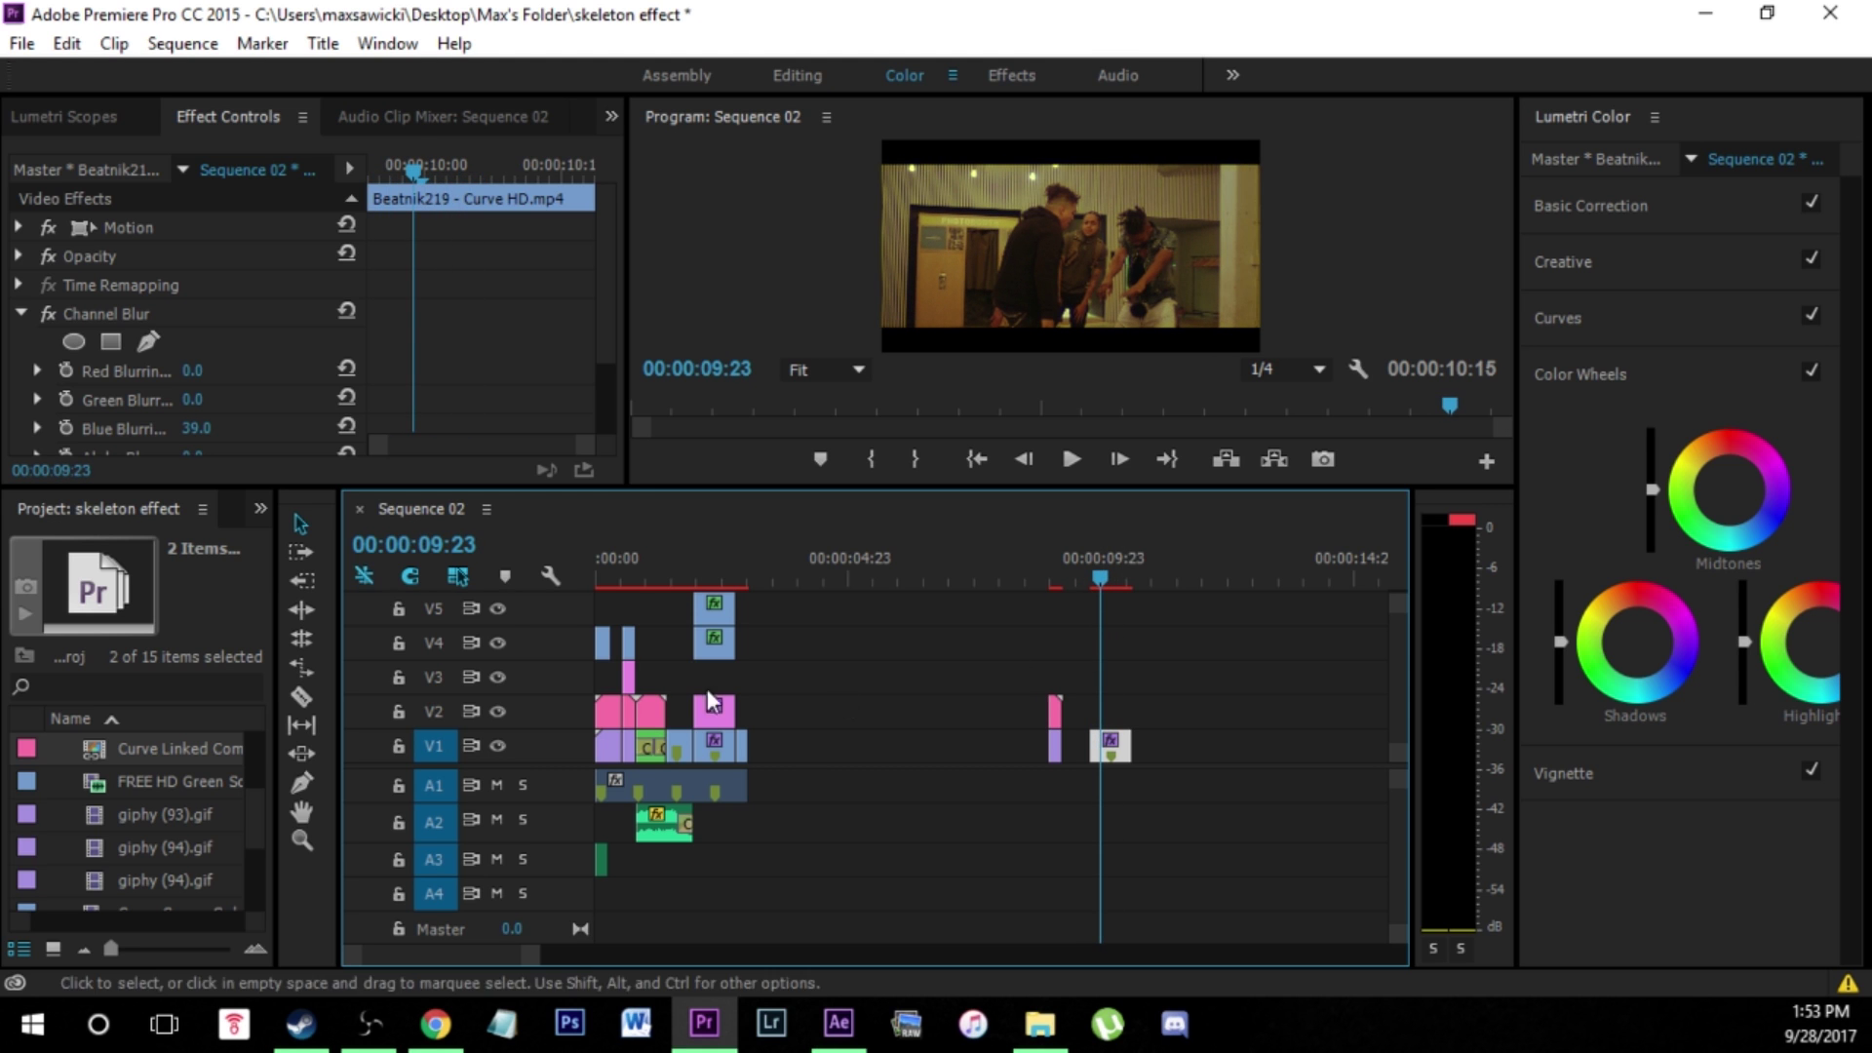
{"action": "left_click", "coordinate": [257, 505]}
{"action": "left_click", "coordinate": [292, 645]}
{"action": "left_click", "coordinate": [211, 542]}
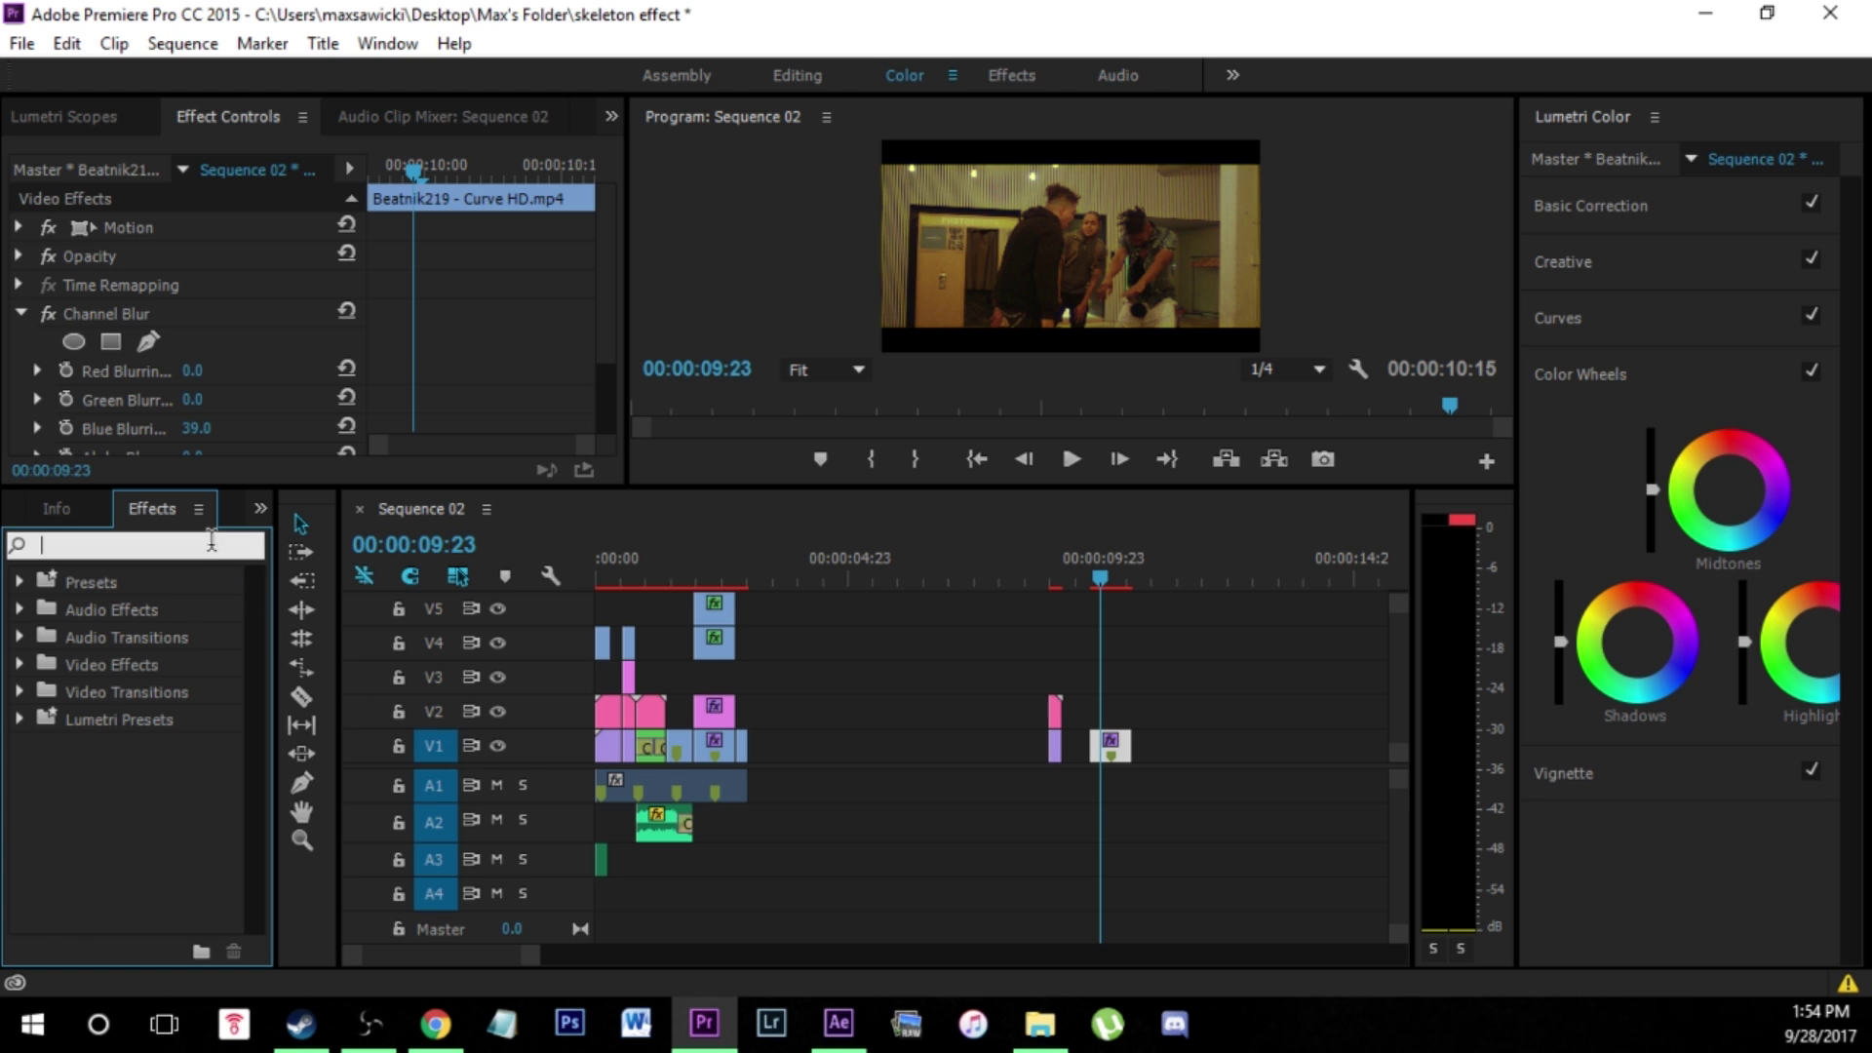
{"action": "type", "text": "invert"}
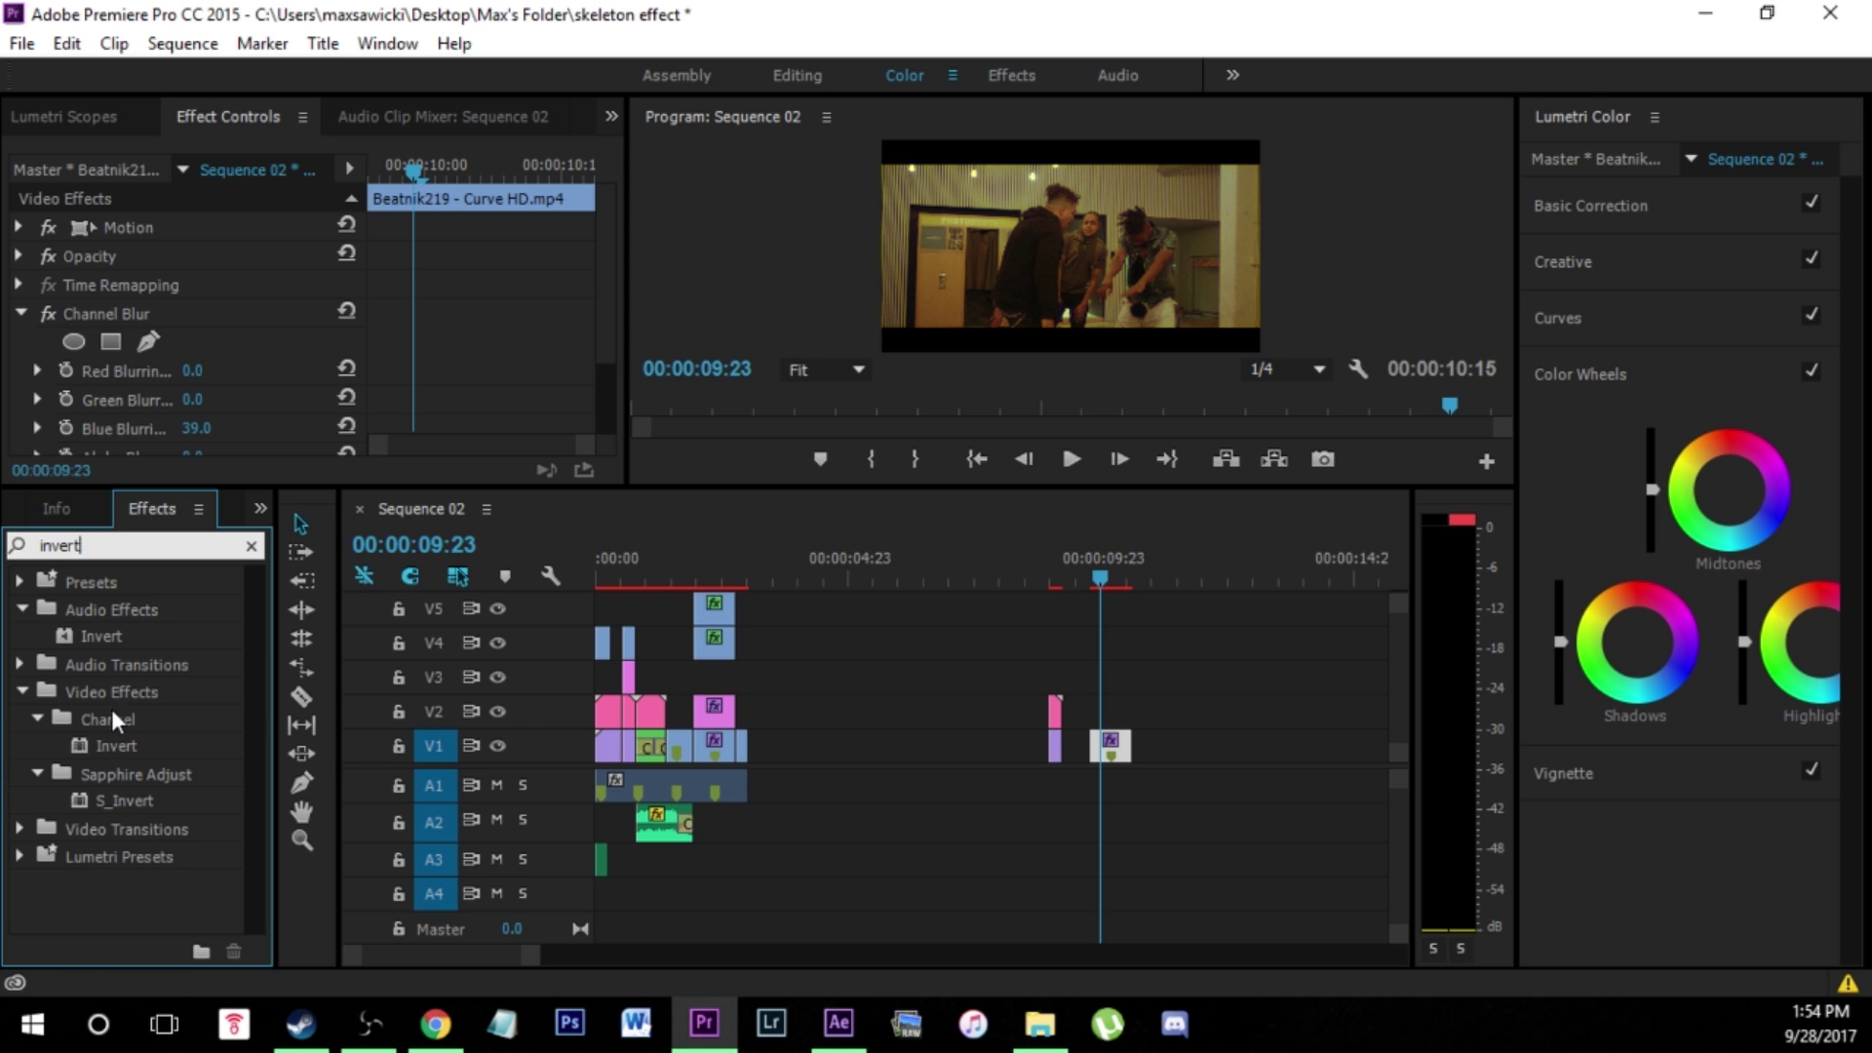
{"action": "left_click_drag", "start_coordinate": [104, 746], "coordinate": [1109, 746]}
{"action": "scroll", "coordinate": [599, 382], "scroll_direction": "down", "scroll_amount": 5}
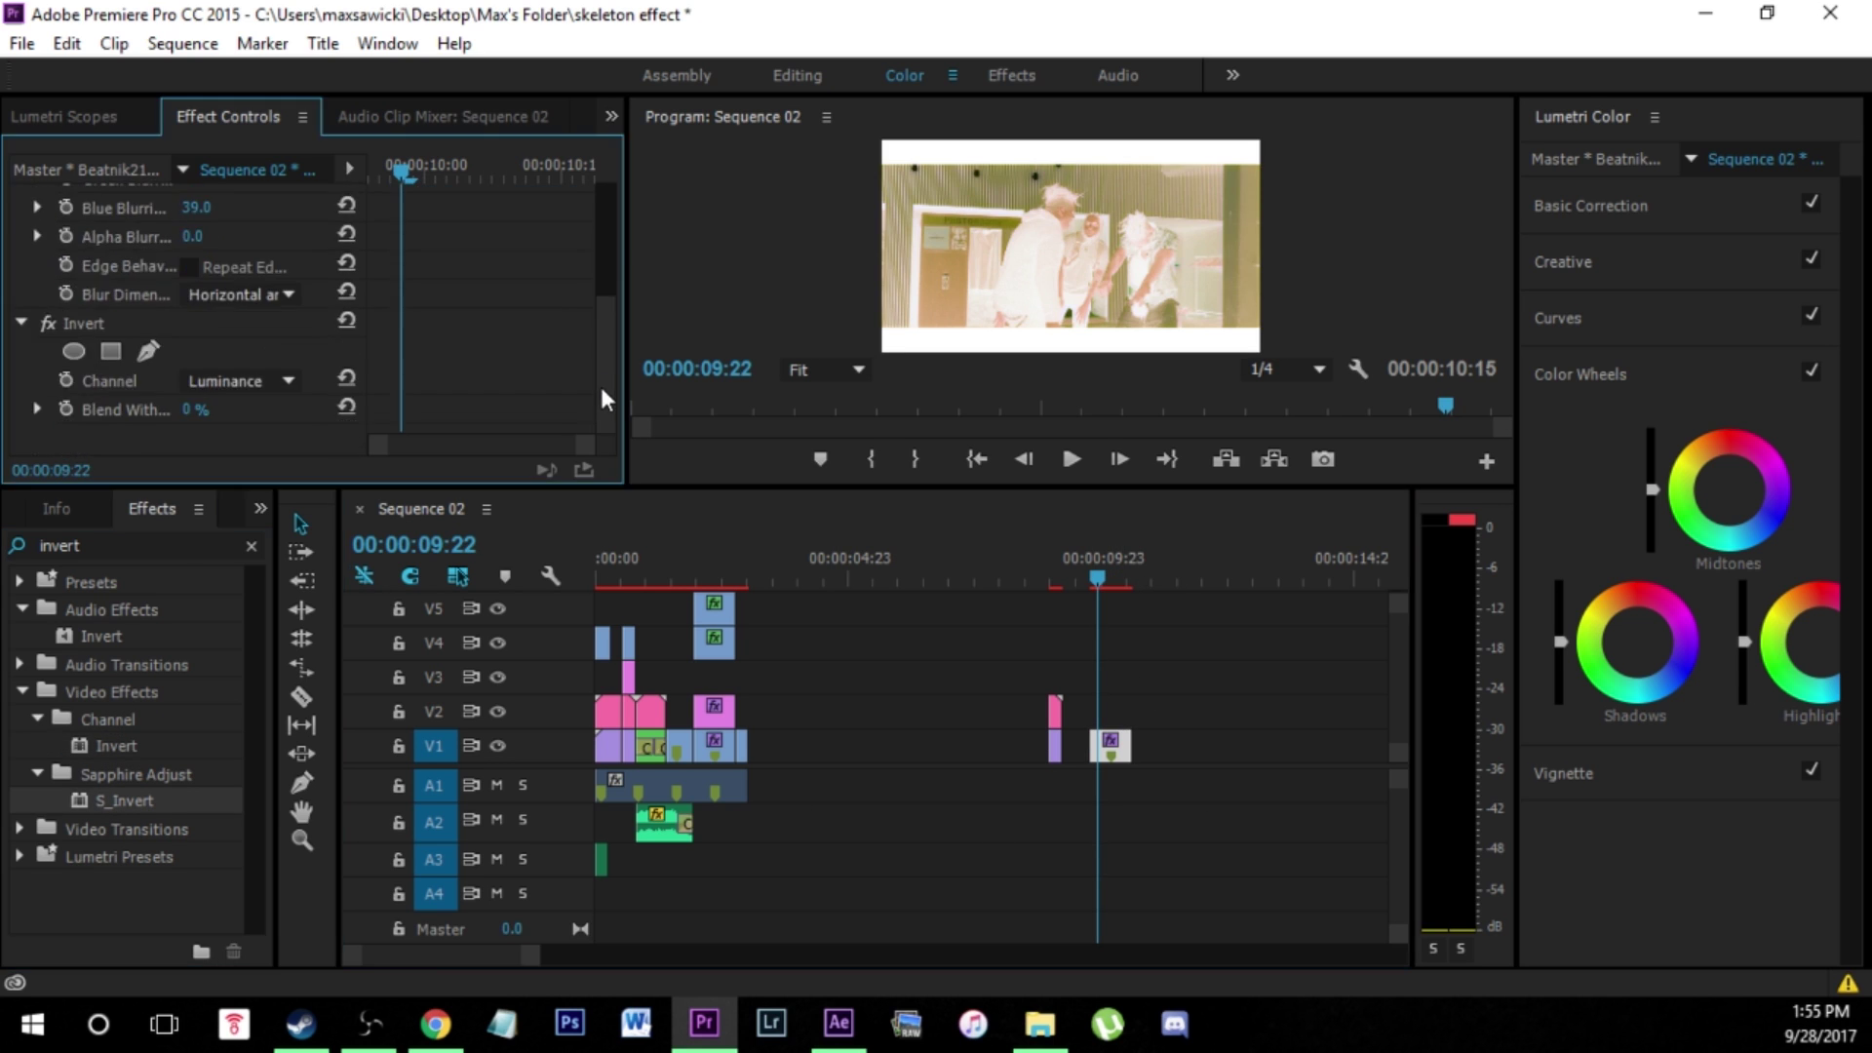
- Check the Invert effect's channel options and remove the effect from the Beatnik219 clip
{"action": "left_click", "coordinate": [262, 377]}
{"action": "left_click", "coordinate": [259, 409]}
{"action": "left_click", "coordinate": [256, 373]}
{"action": "left_click", "coordinate": [230, 696]}
{"action": "left_click", "coordinate": [83, 322]}
{"action": "key", "text": "Delete"}
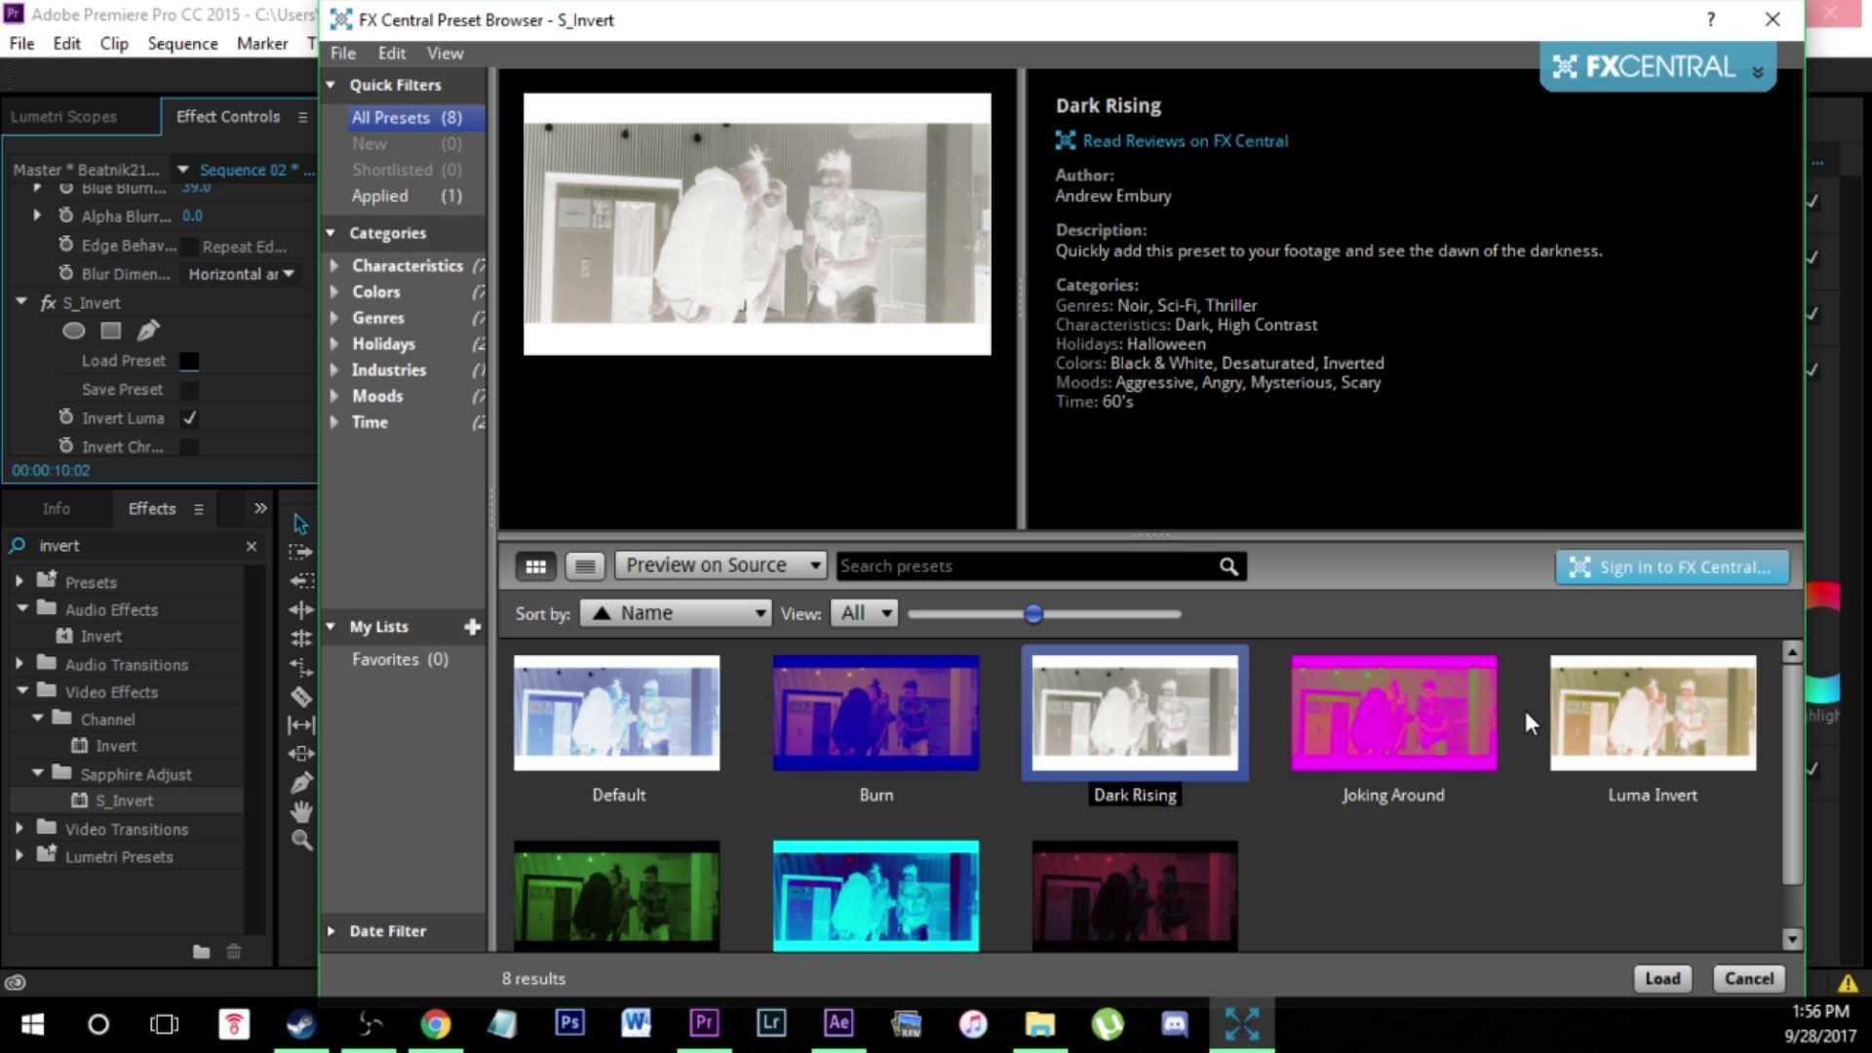
- Find the FREE HD Green Screen SKELETON clip in the project and place it on V3 above the Beatnik219 clip at 00:00:09:20
{"action": "mouse_move", "coordinate": [1108, 573]}
{"action": "left_mouse_down"}
{"action": "mouse_move", "coordinate": [1120, 544]}
{"action": "mouse_move", "coordinate": [1094, 557]}
{"action": "mouse_move", "coordinate": [1119, 564]}
{"action": "mouse_move", "coordinate": [1096, 563]}
{"action": "left_mouse_up"}
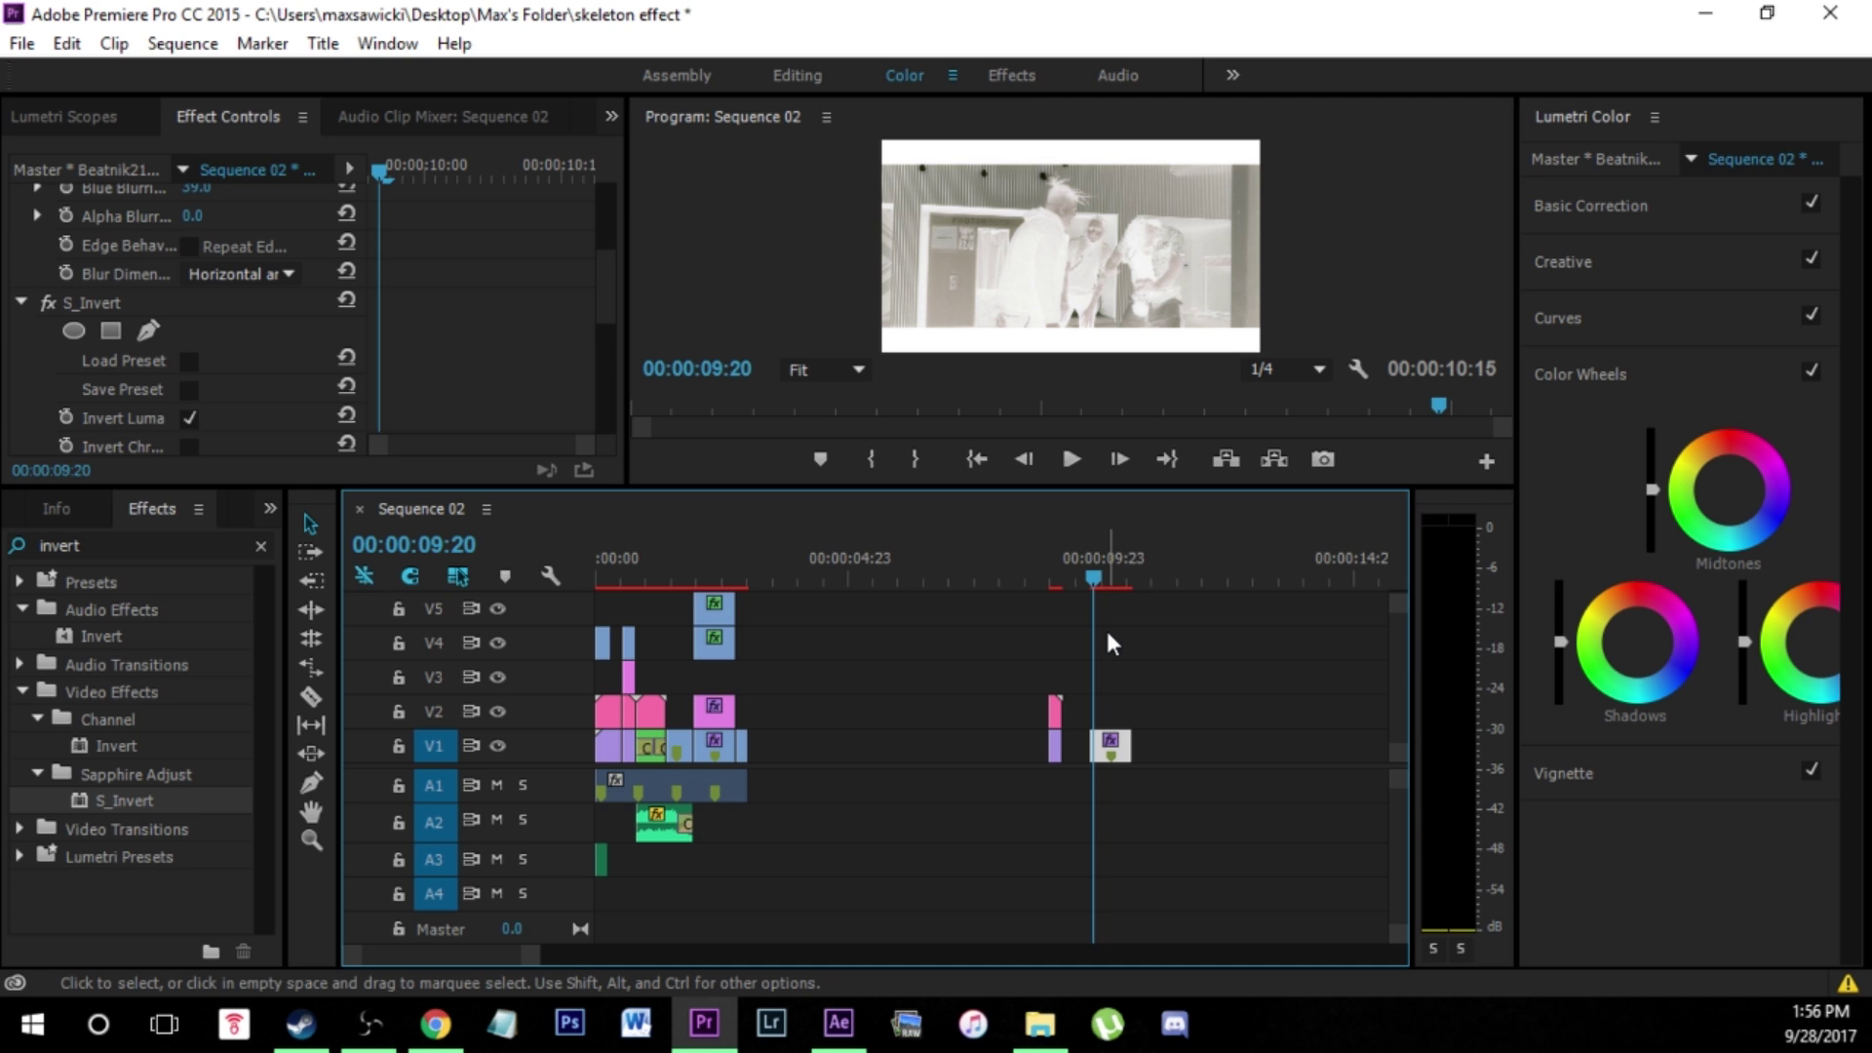
{"action": "left_click", "coordinate": [270, 508]}
{"action": "left_click", "coordinate": [390, 536]}
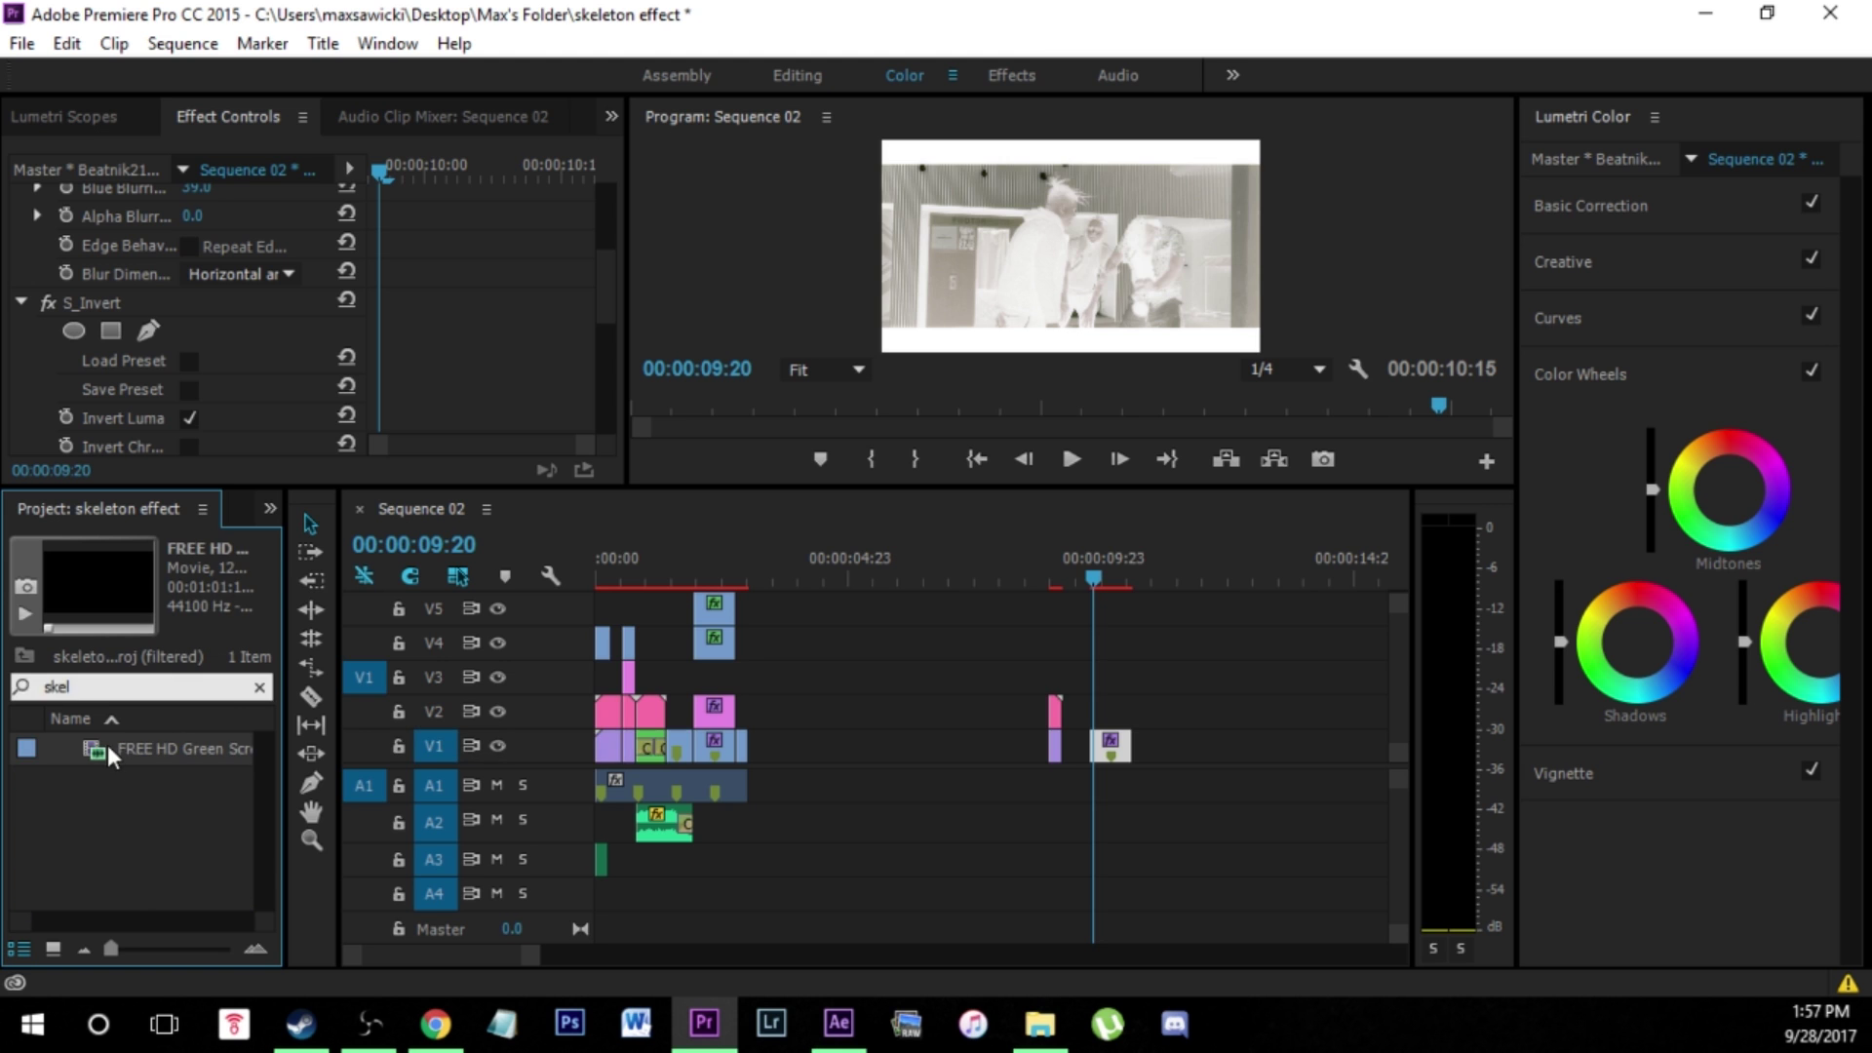
{"action": "left_click_drag", "start_coordinate": [107, 745], "coordinate": [1090, 671]}
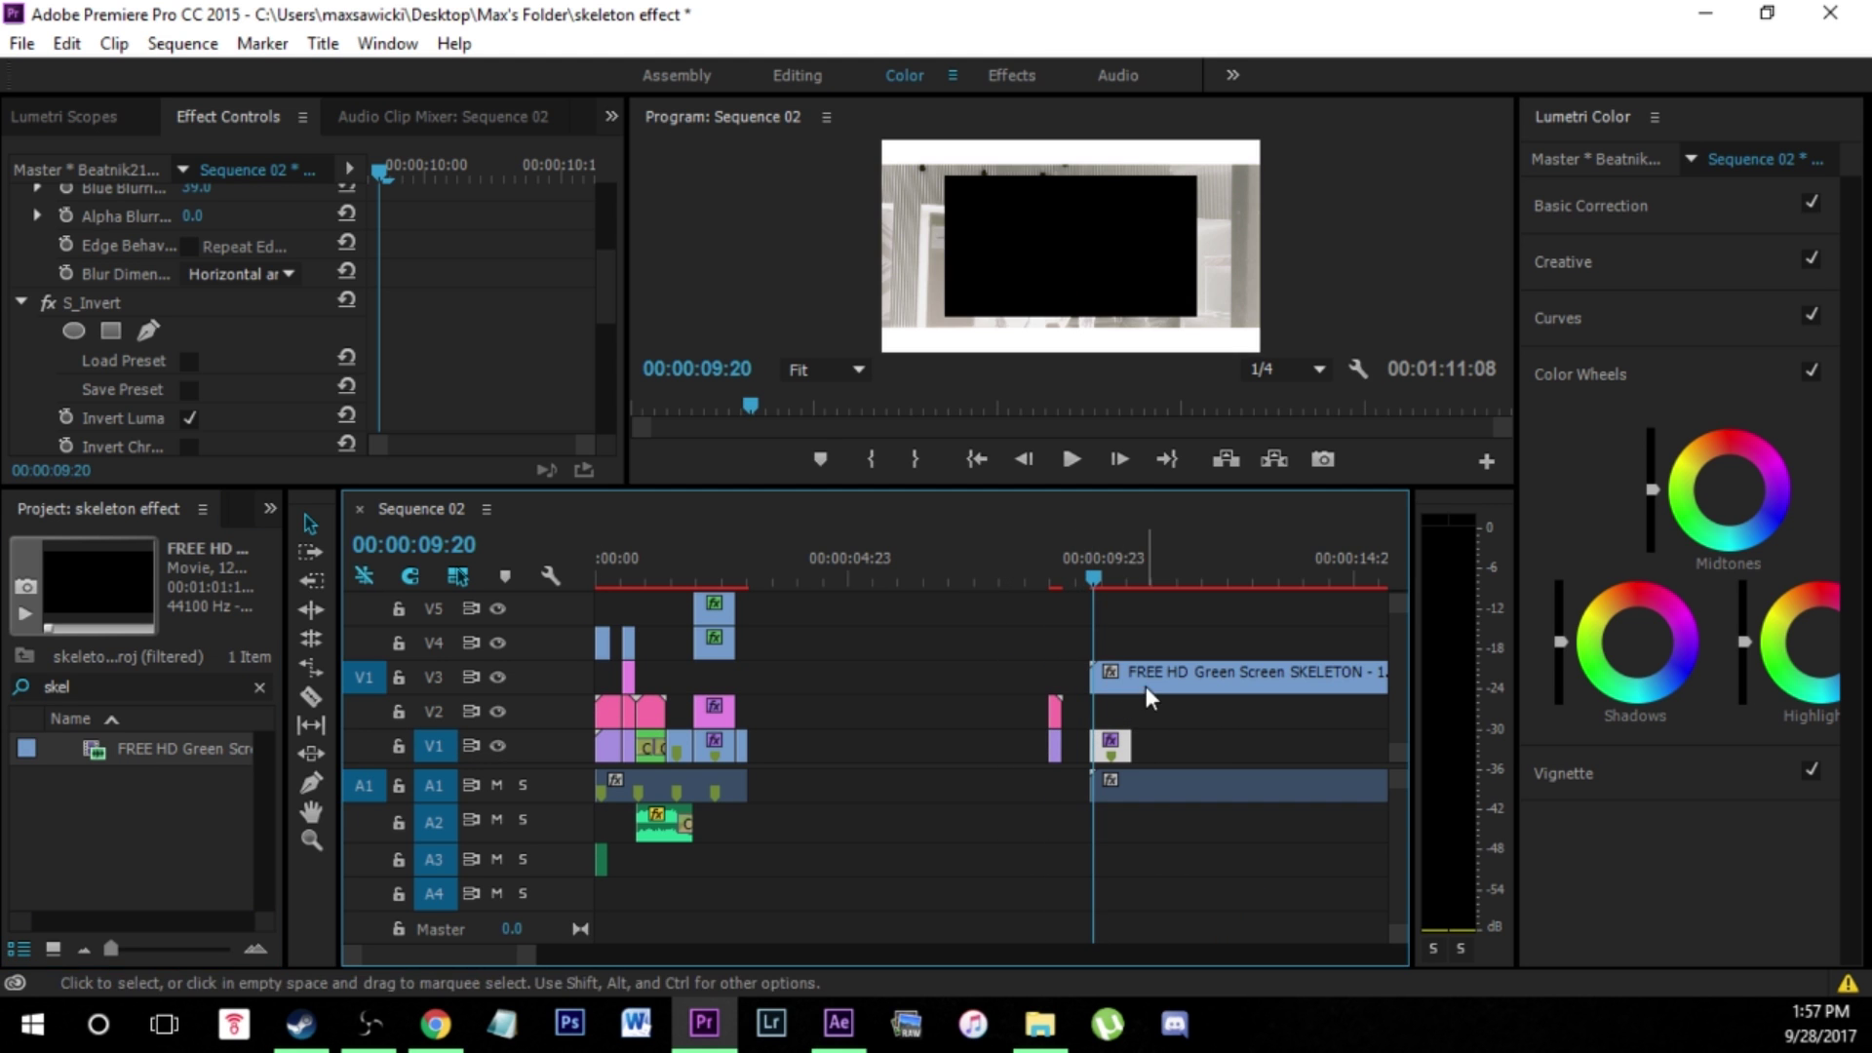
- Cut out a short piece of the skeleton footage just before 00:00:39:08 and delete the footage before and after it
{"action": "left_click", "coordinate": [1109, 683]}
{"action": "left_click_drag", "start_coordinate": [1096, 585], "coordinate": [1349, 606]}
{"action": "left_click_drag", "start_coordinate": [1270, 580], "coordinate": [1274, 585]}
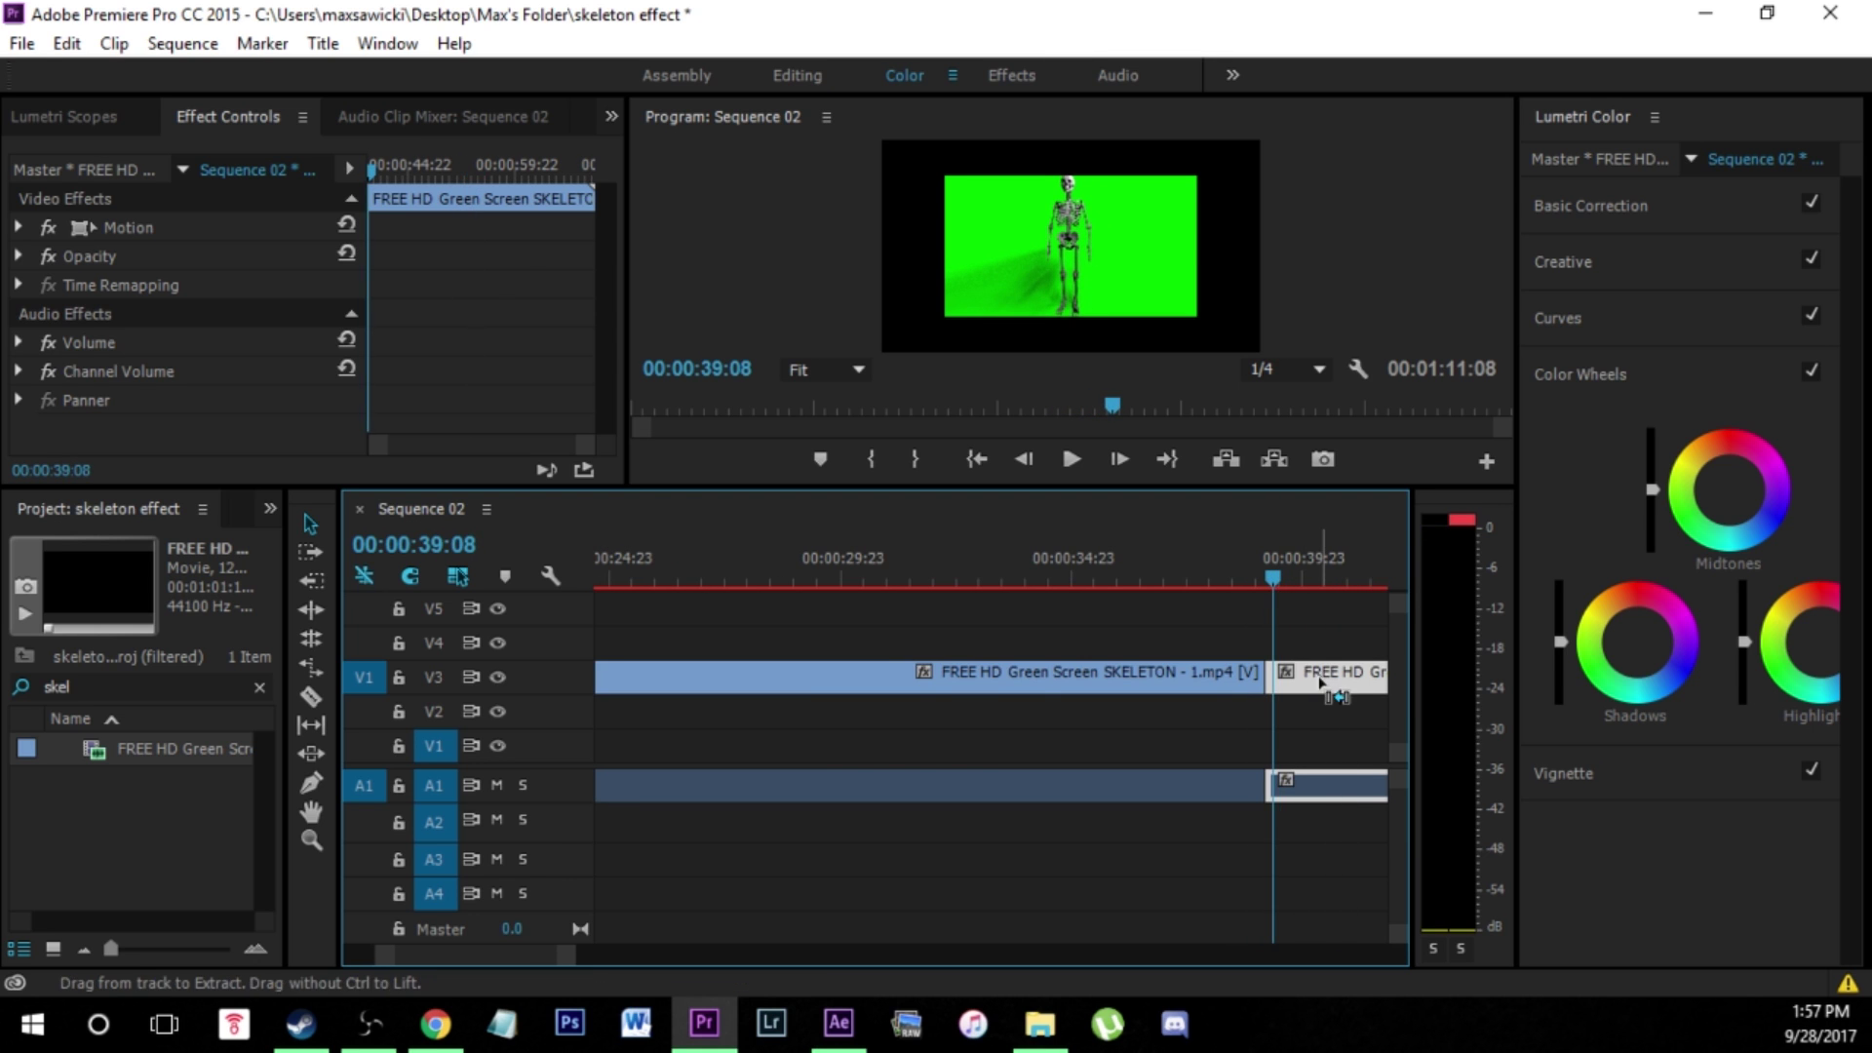
{"action": "left_click", "coordinate": [1321, 682]}
{"action": "key", "text": "Delete"}
{"action": "left_click", "coordinate": [1262, 672]}
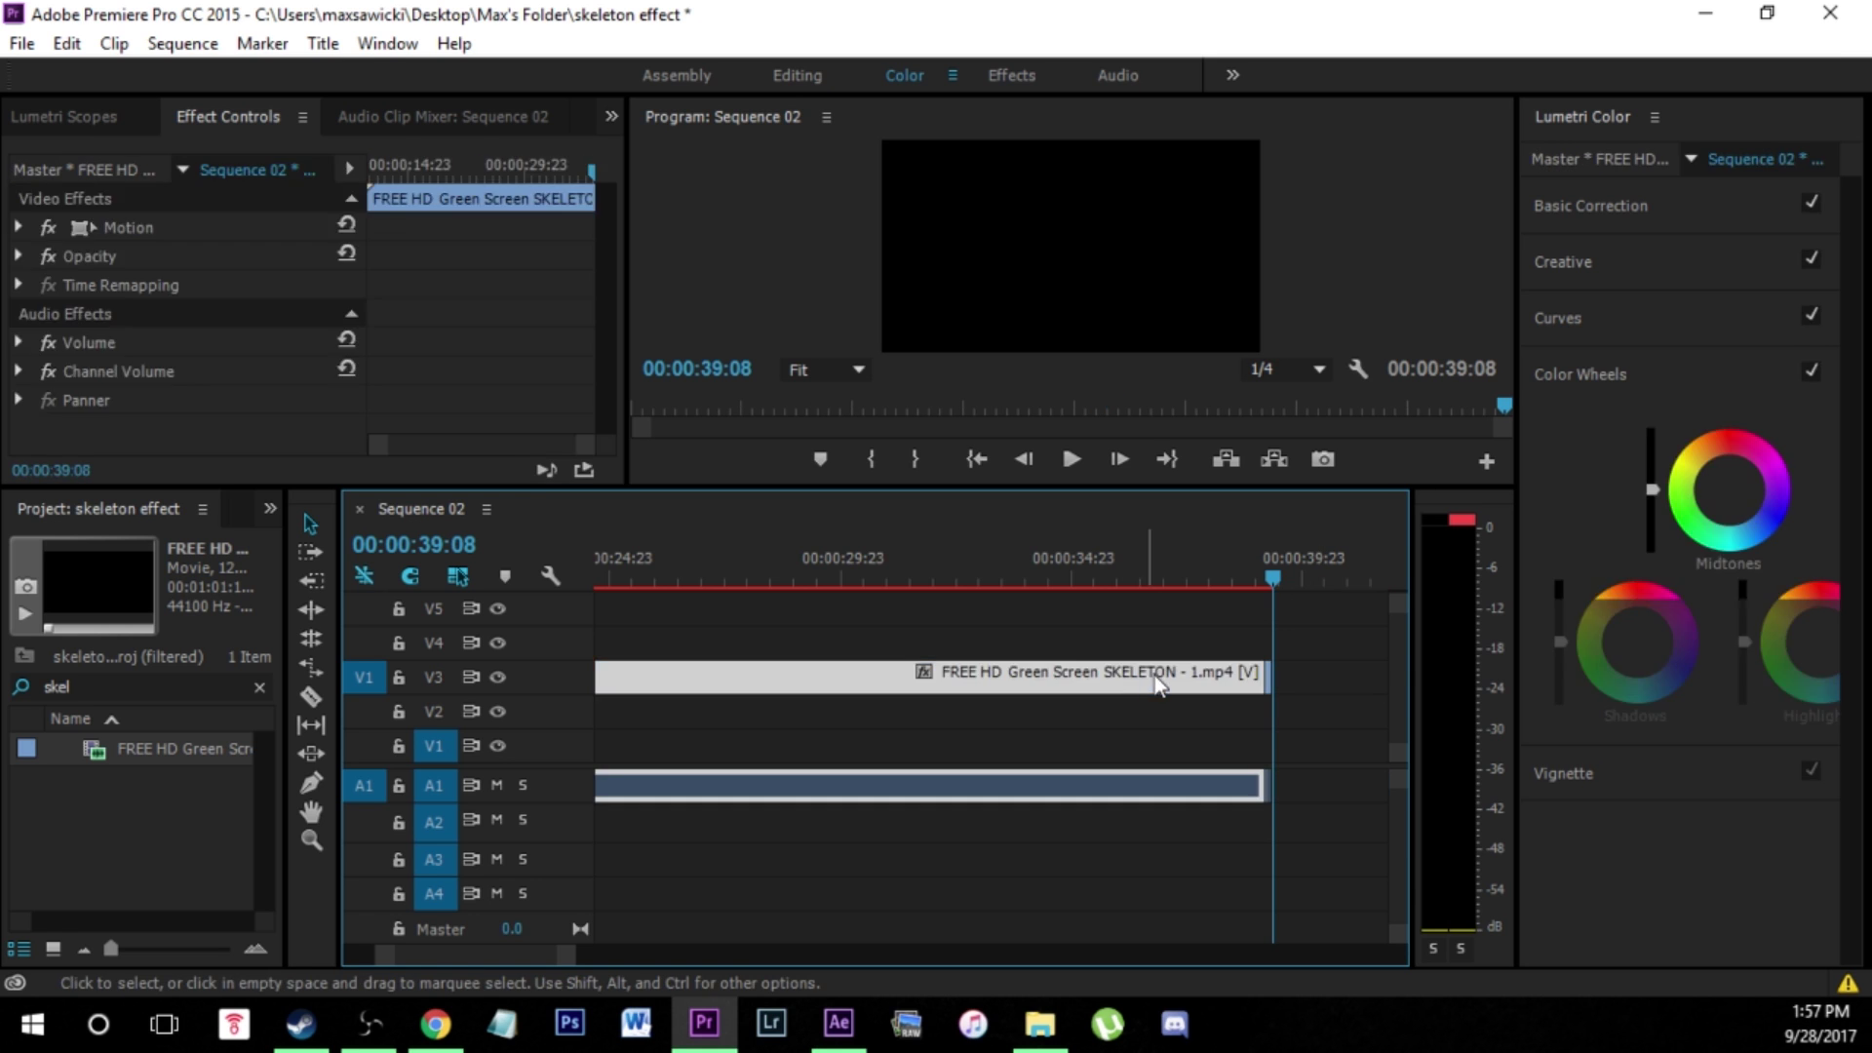
{"action": "key", "text": "Delete"}
- Delete the short skeleton piece's audio and move its video onto V2 at the start of the inverted Beatnik219 clip
{"action": "scroll", "coordinate": [1125, 705], "scroll_direction": "down", "scroll_amount": 2}
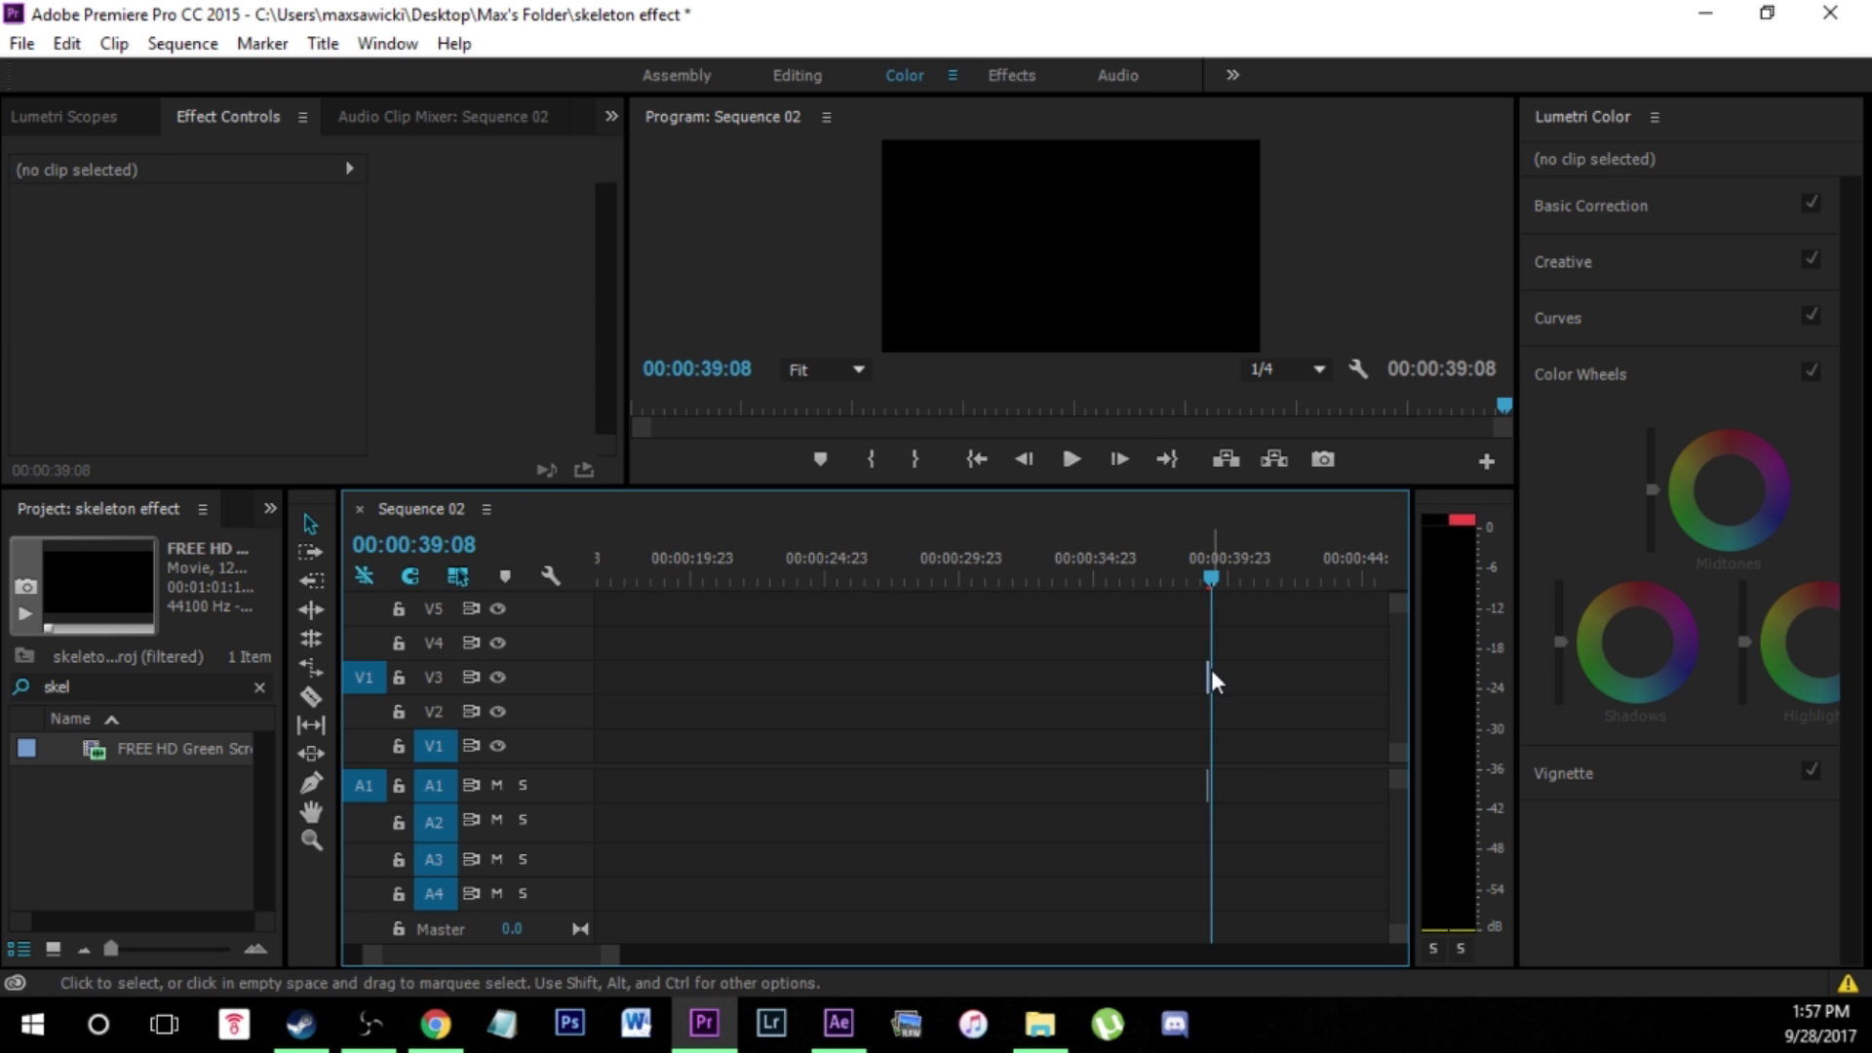
{"action": "left_click_drag", "start_coordinate": [1201, 673], "coordinate": [668, 674]}
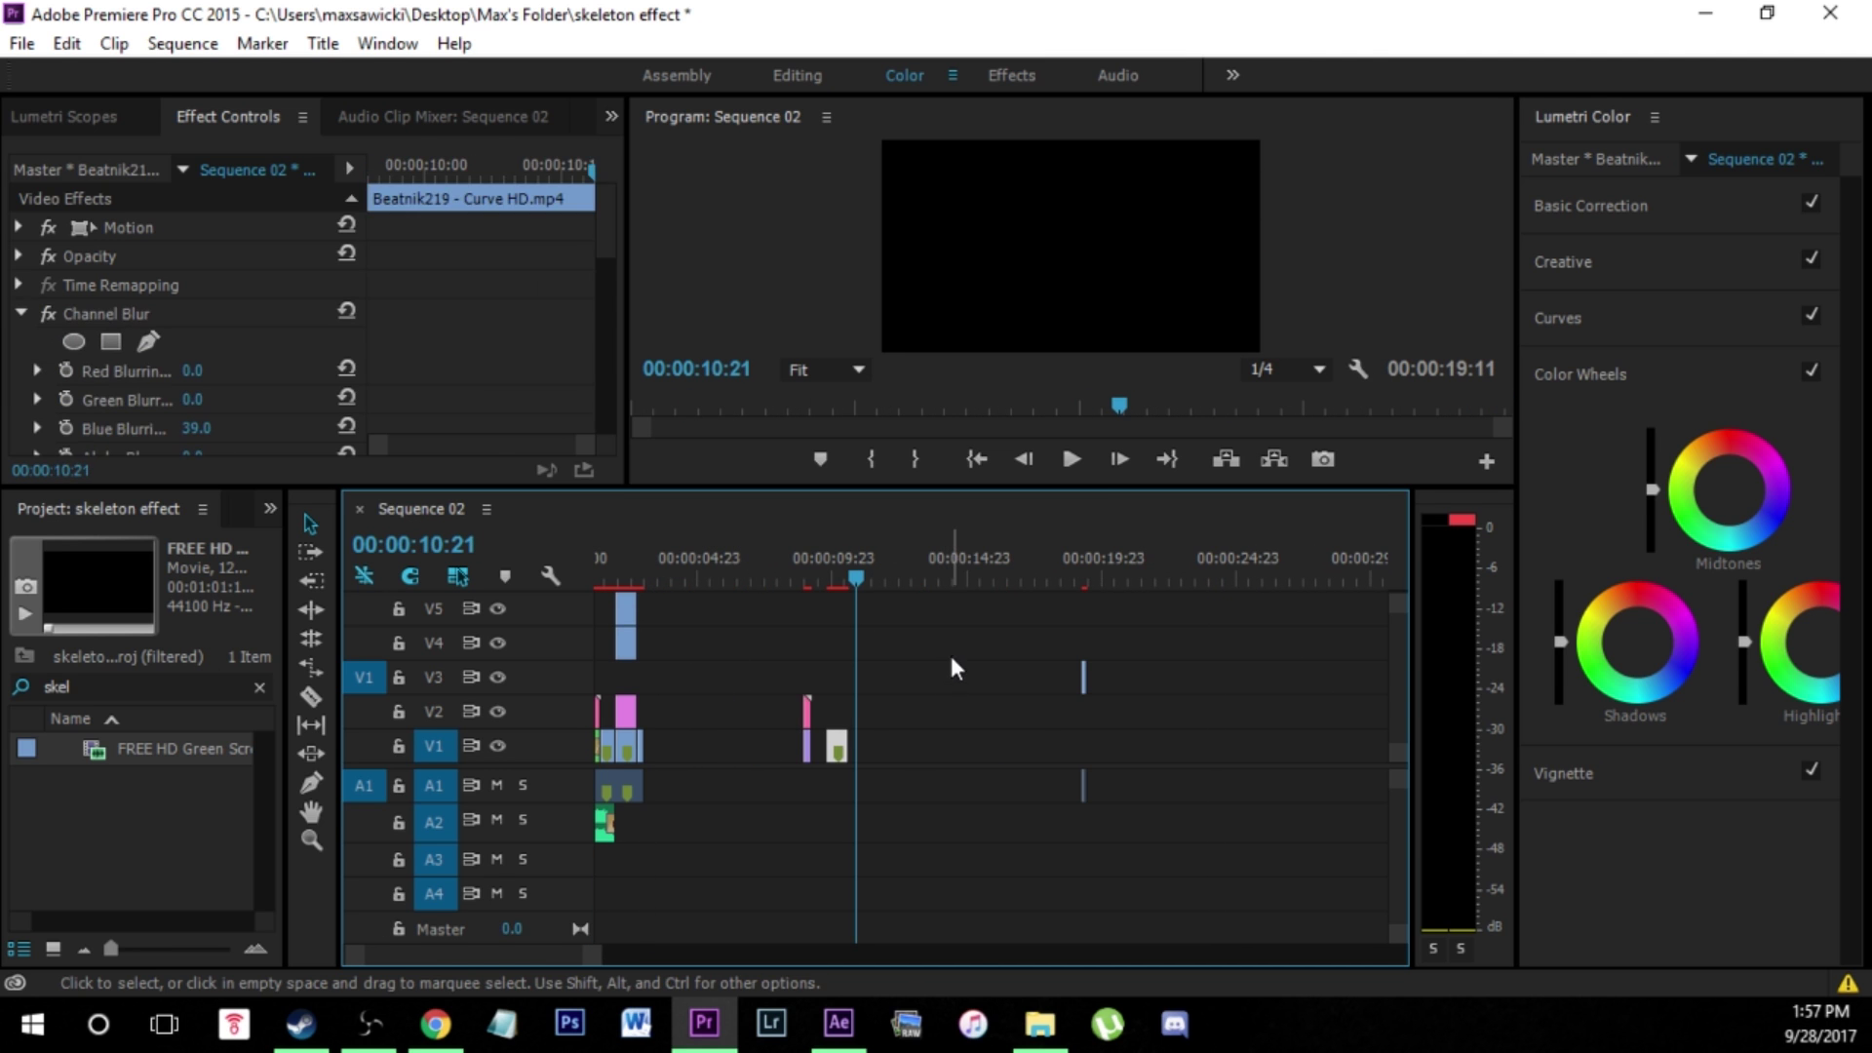
{"action": "left_click", "coordinate": [953, 666]}
{"action": "left_click", "coordinate": [1083, 784]}
{"action": "key", "text": "Delete"}
{"action": "left_click_drag", "start_coordinate": [1084, 685], "coordinate": [828, 710]}
{"action": "scroll", "coordinate": [882, 704], "scroll_direction": "up", "scroll_amount": 2}
{"action": "scroll", "coordinate": [880, 702], "scroll_direction": "up", "scroll_amount": 3}
{"action": "left_click_drag", "start_coordinate": [831, 569], "coordinate": [689, 615]}
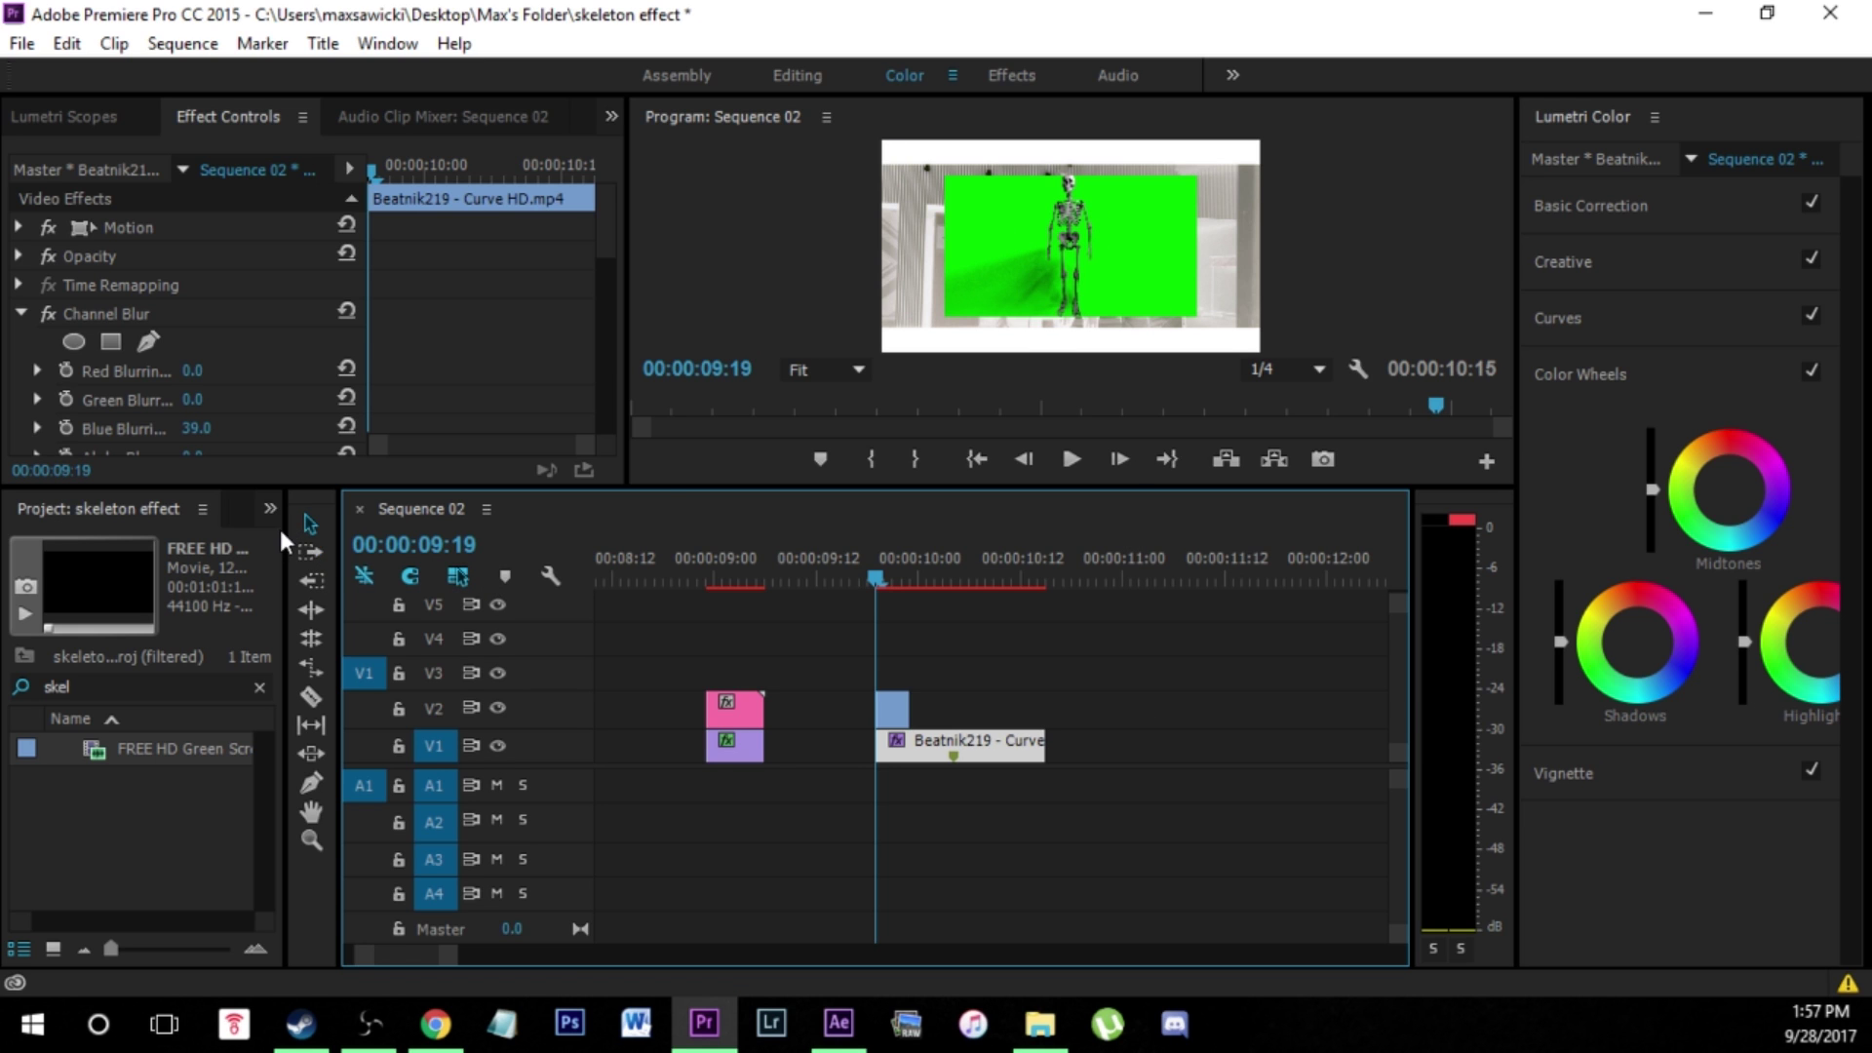
- Find the Ultra Key effect and apply it to the skeleton clip on V2
{"action": "left_click", "coordinate": [271, 500]}
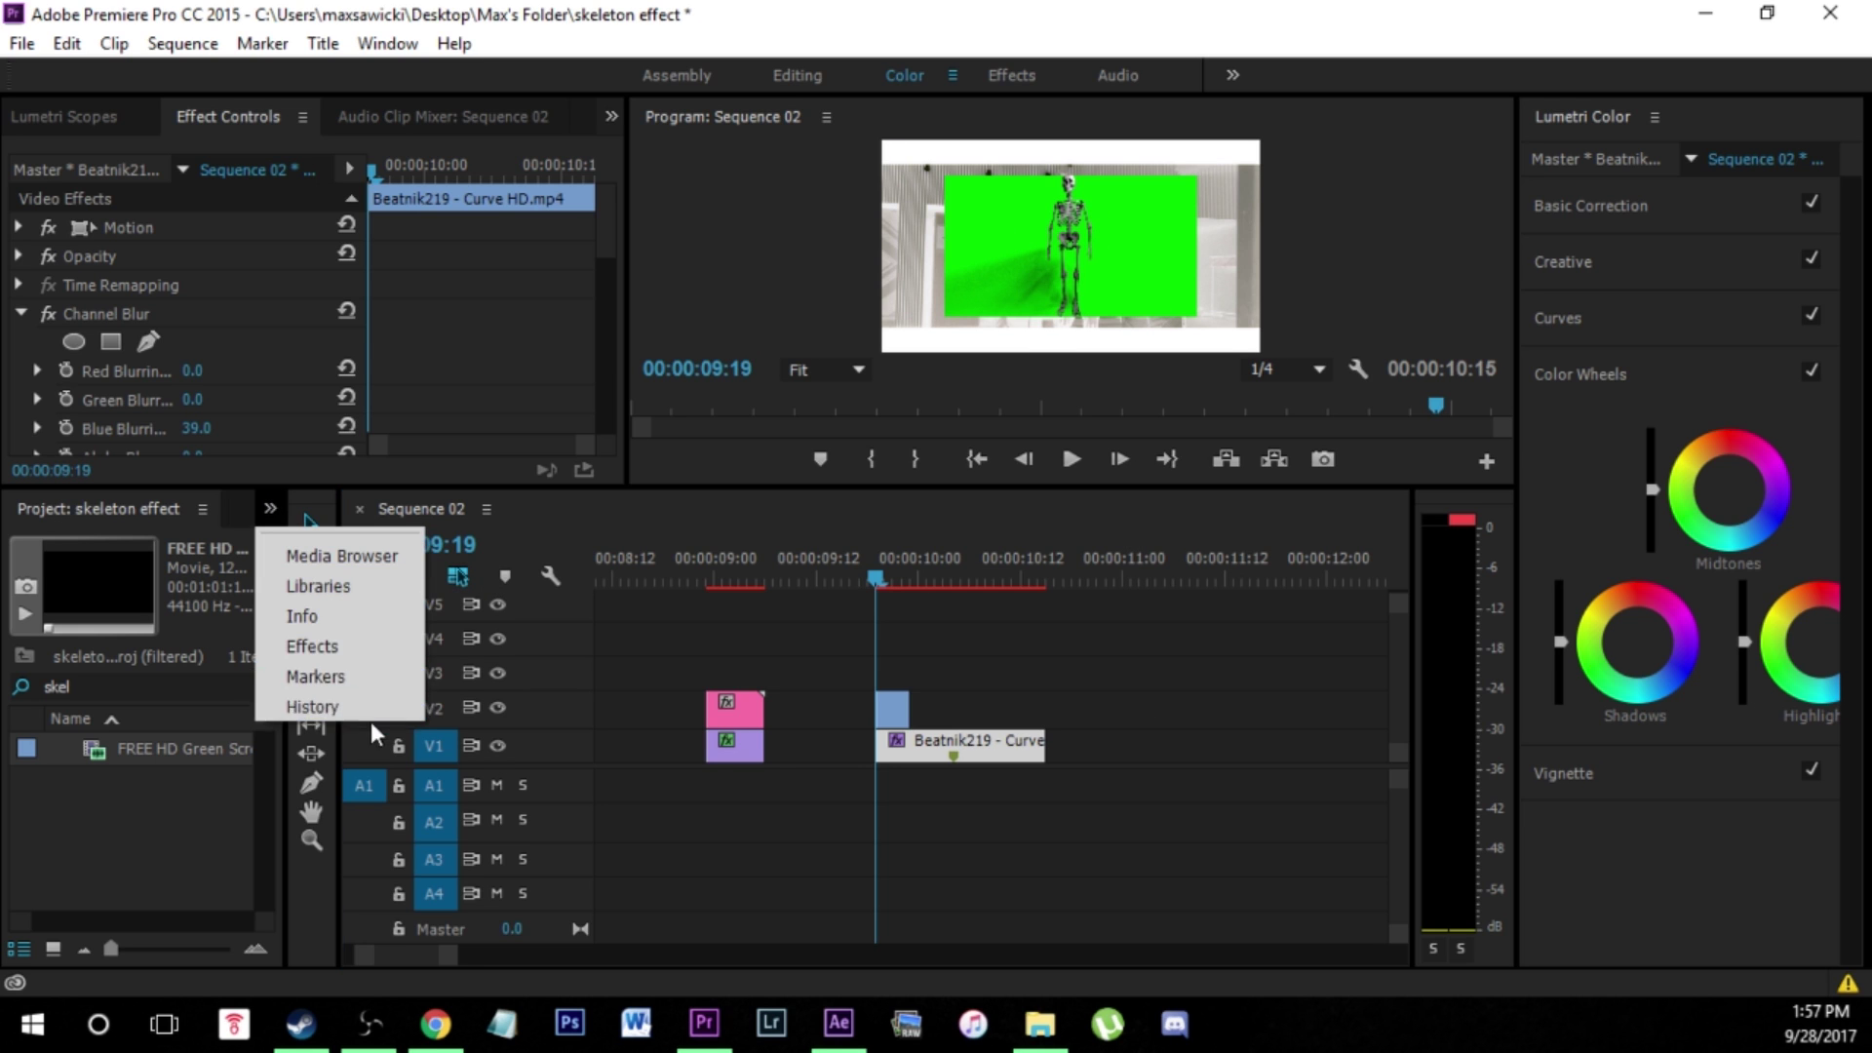
{"action": "left_click", "coordinate": [322, 646]}
{"action": "left_click", "coordinate": [246, 546]}
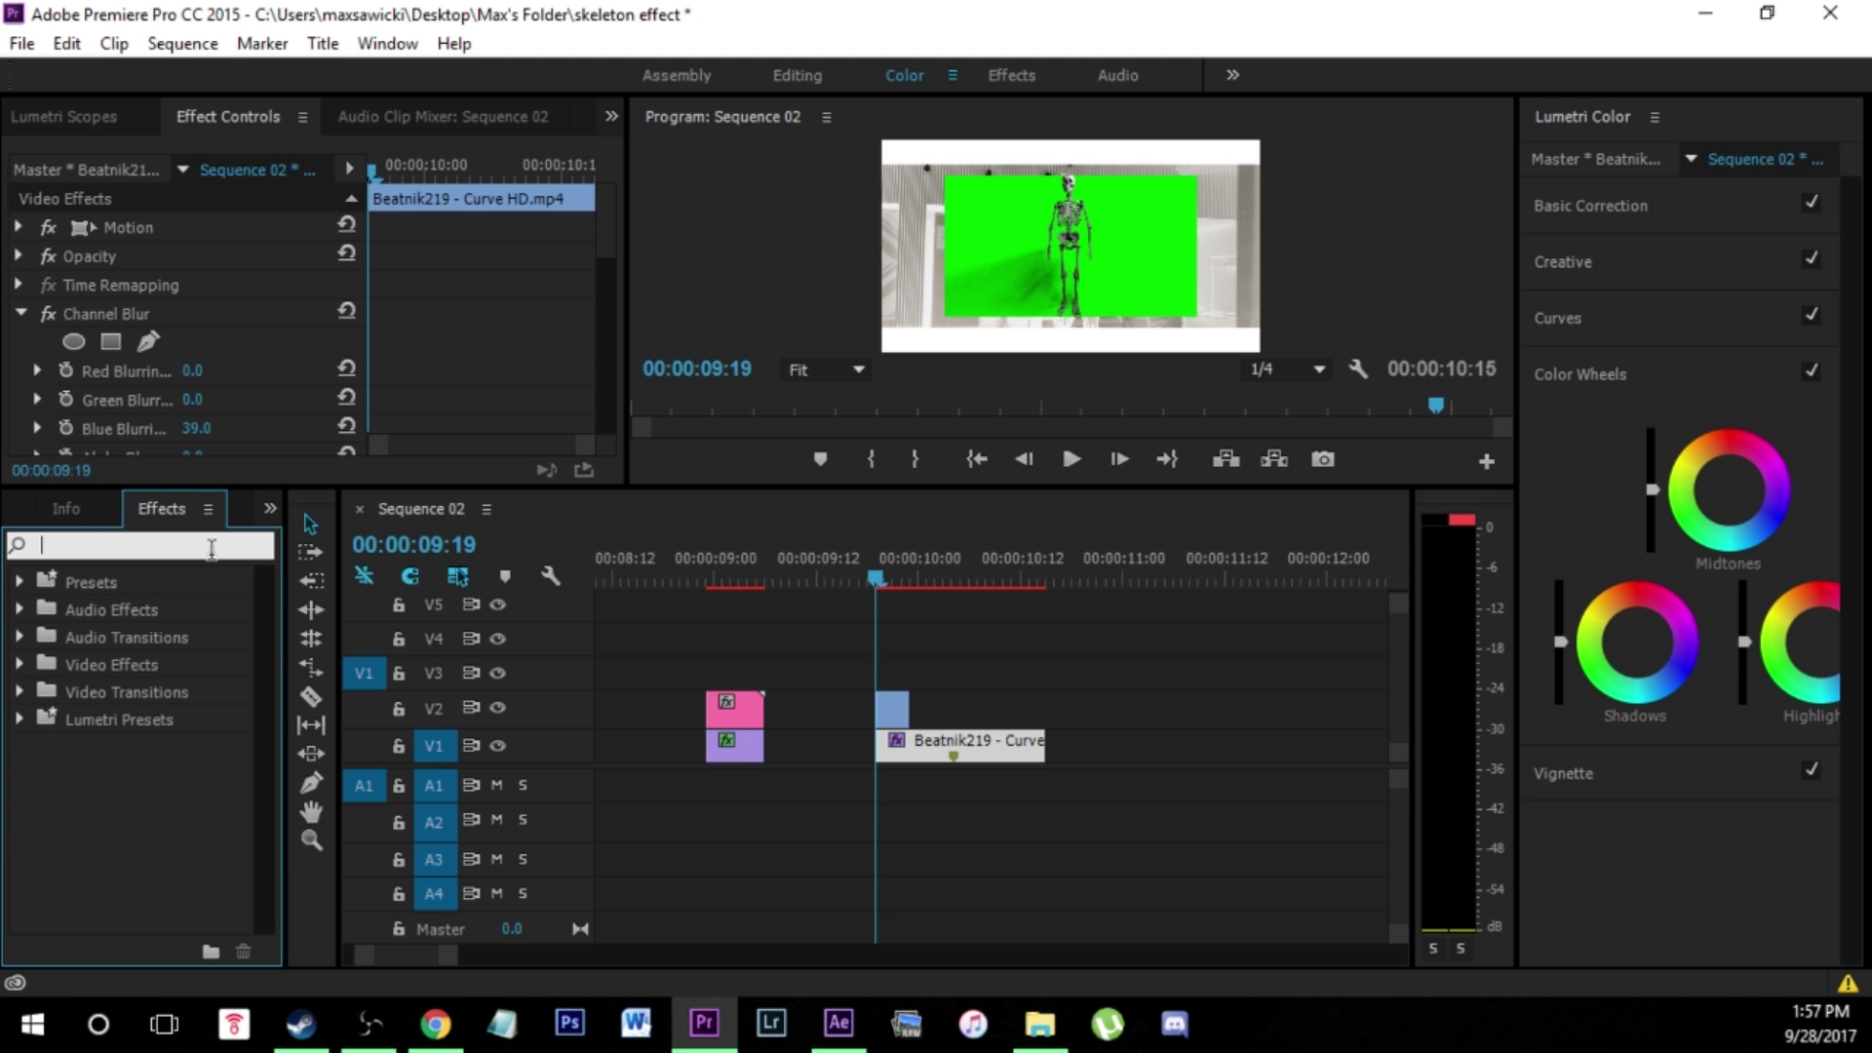
{"action": "type", "text": "ultra"}
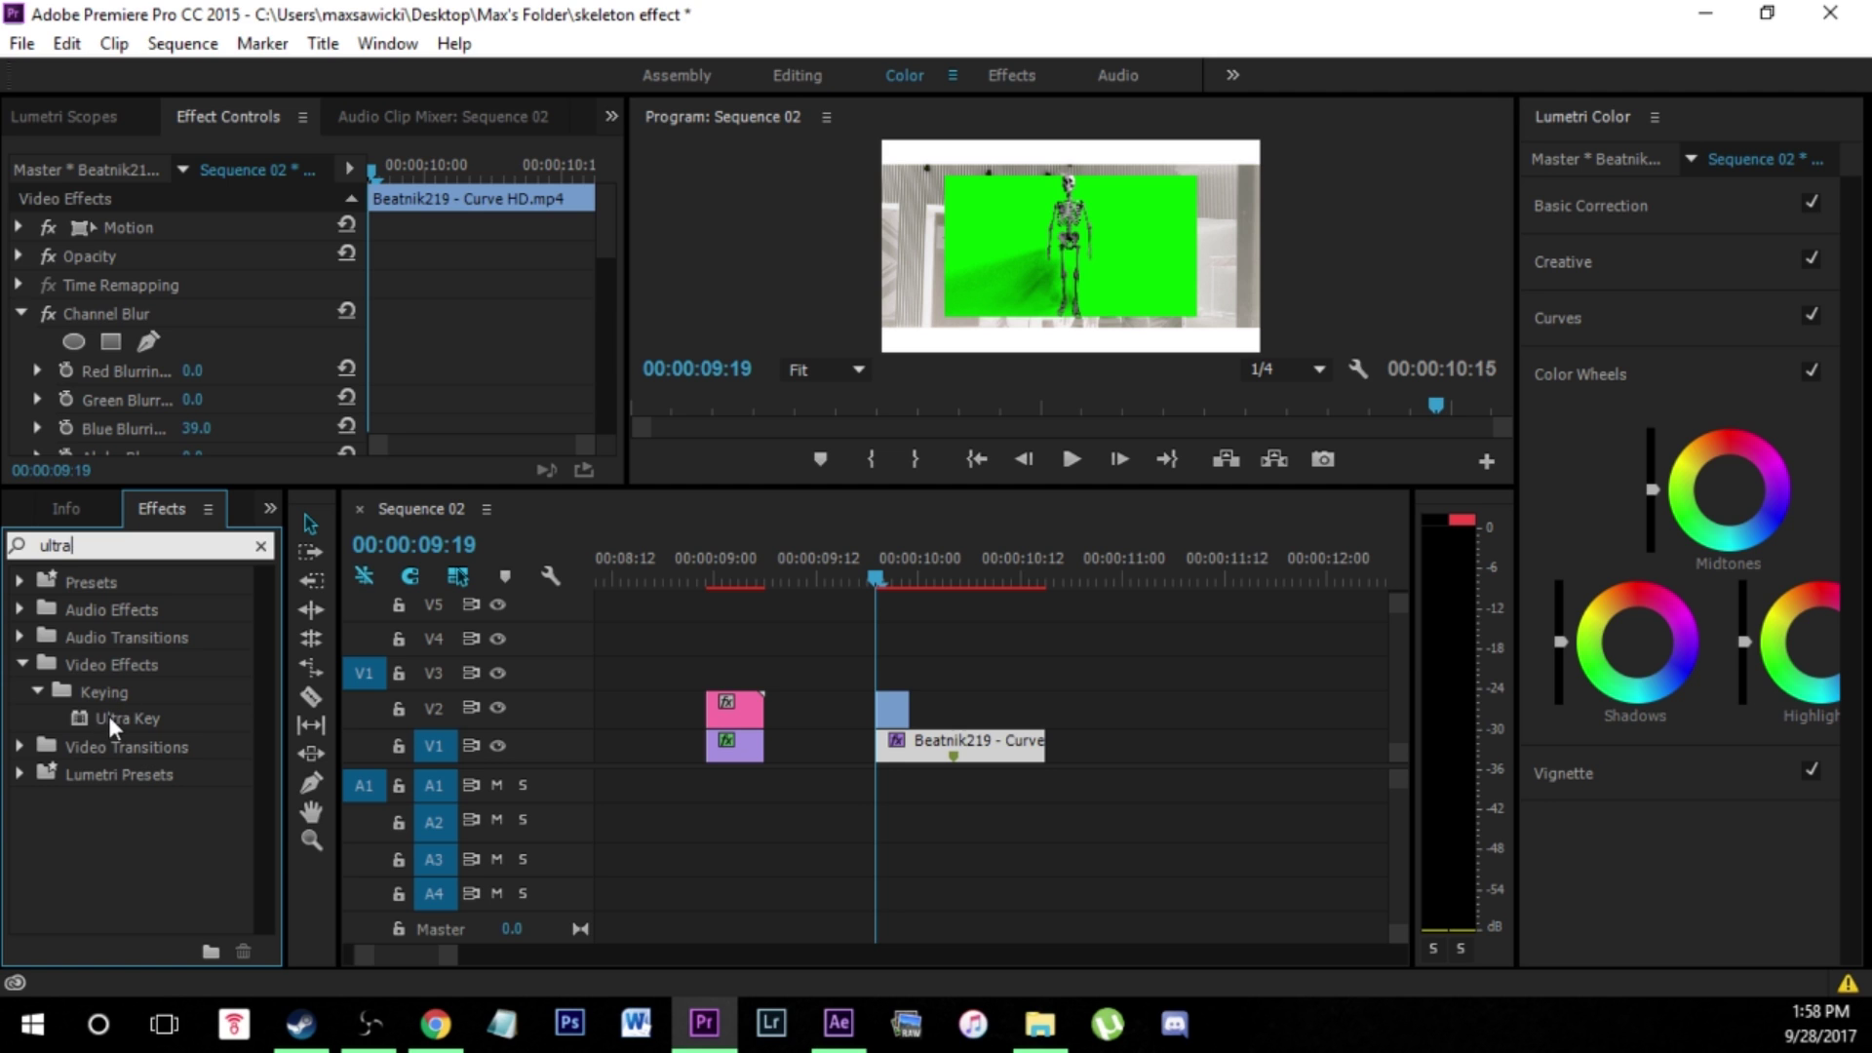
{"action": "left_click_drag", "start_coordinate": [113, 722], "coordinate": [895, 709]}
- Set Ultra Key's key color by sampling the green background of the skeleton footage
{"action": "left_click", "coordinate": [205, 119]}
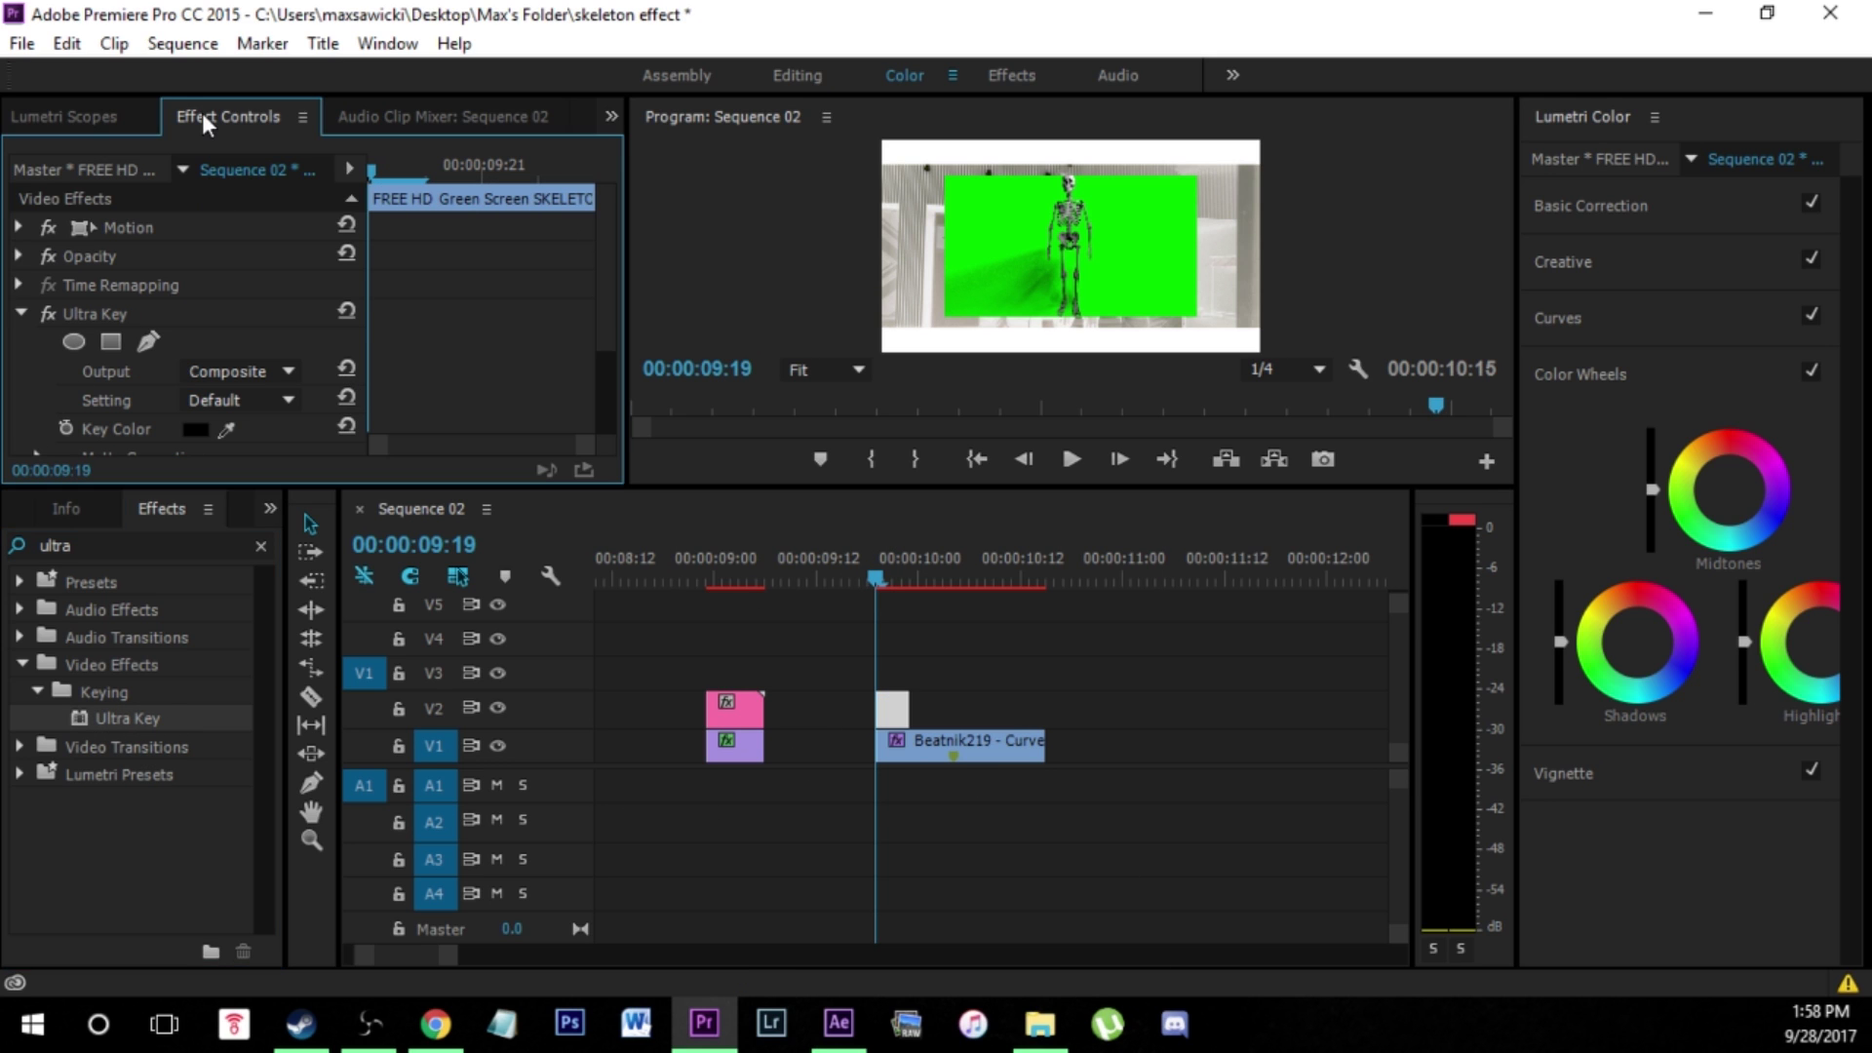
{"action": "left_click_drag", "start_coordinate": [606, 307], "coordinate": [604, 357]}
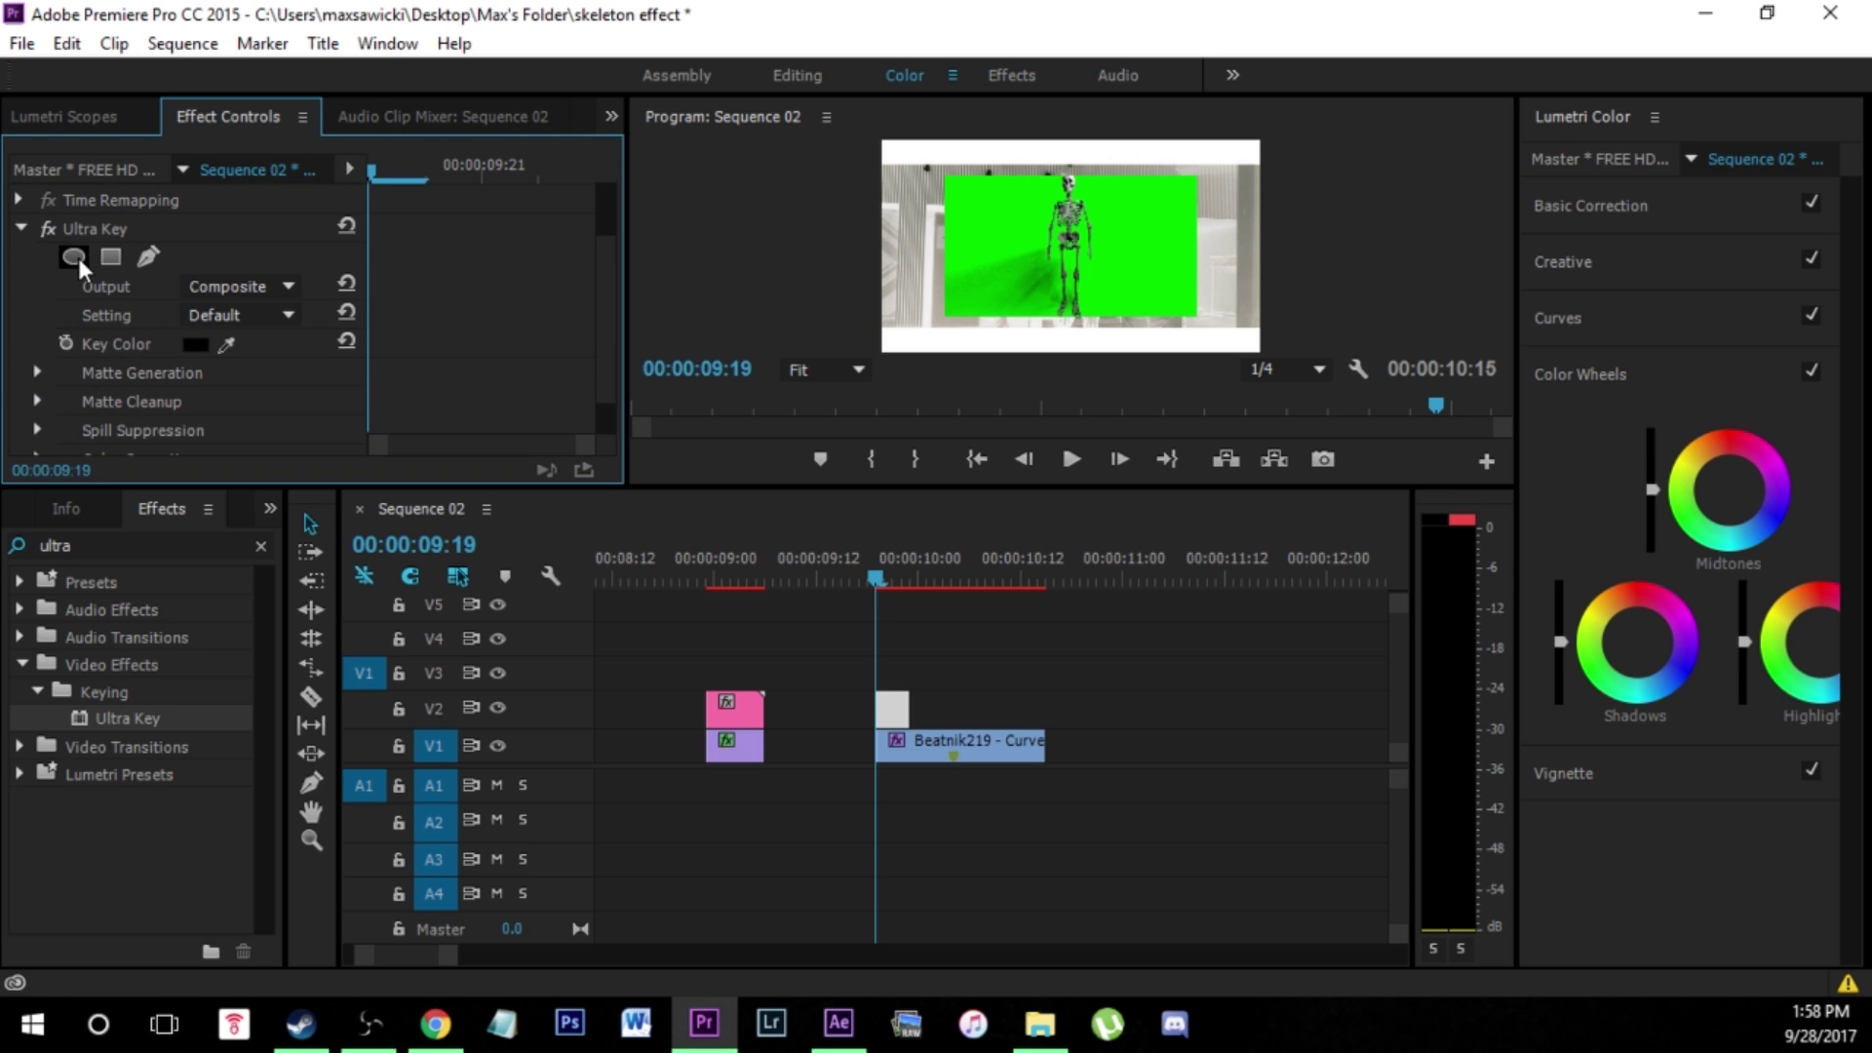
{"action": "left_click_drag", "start_coordinate": [227, 343], "coordinate": [987, 207]}
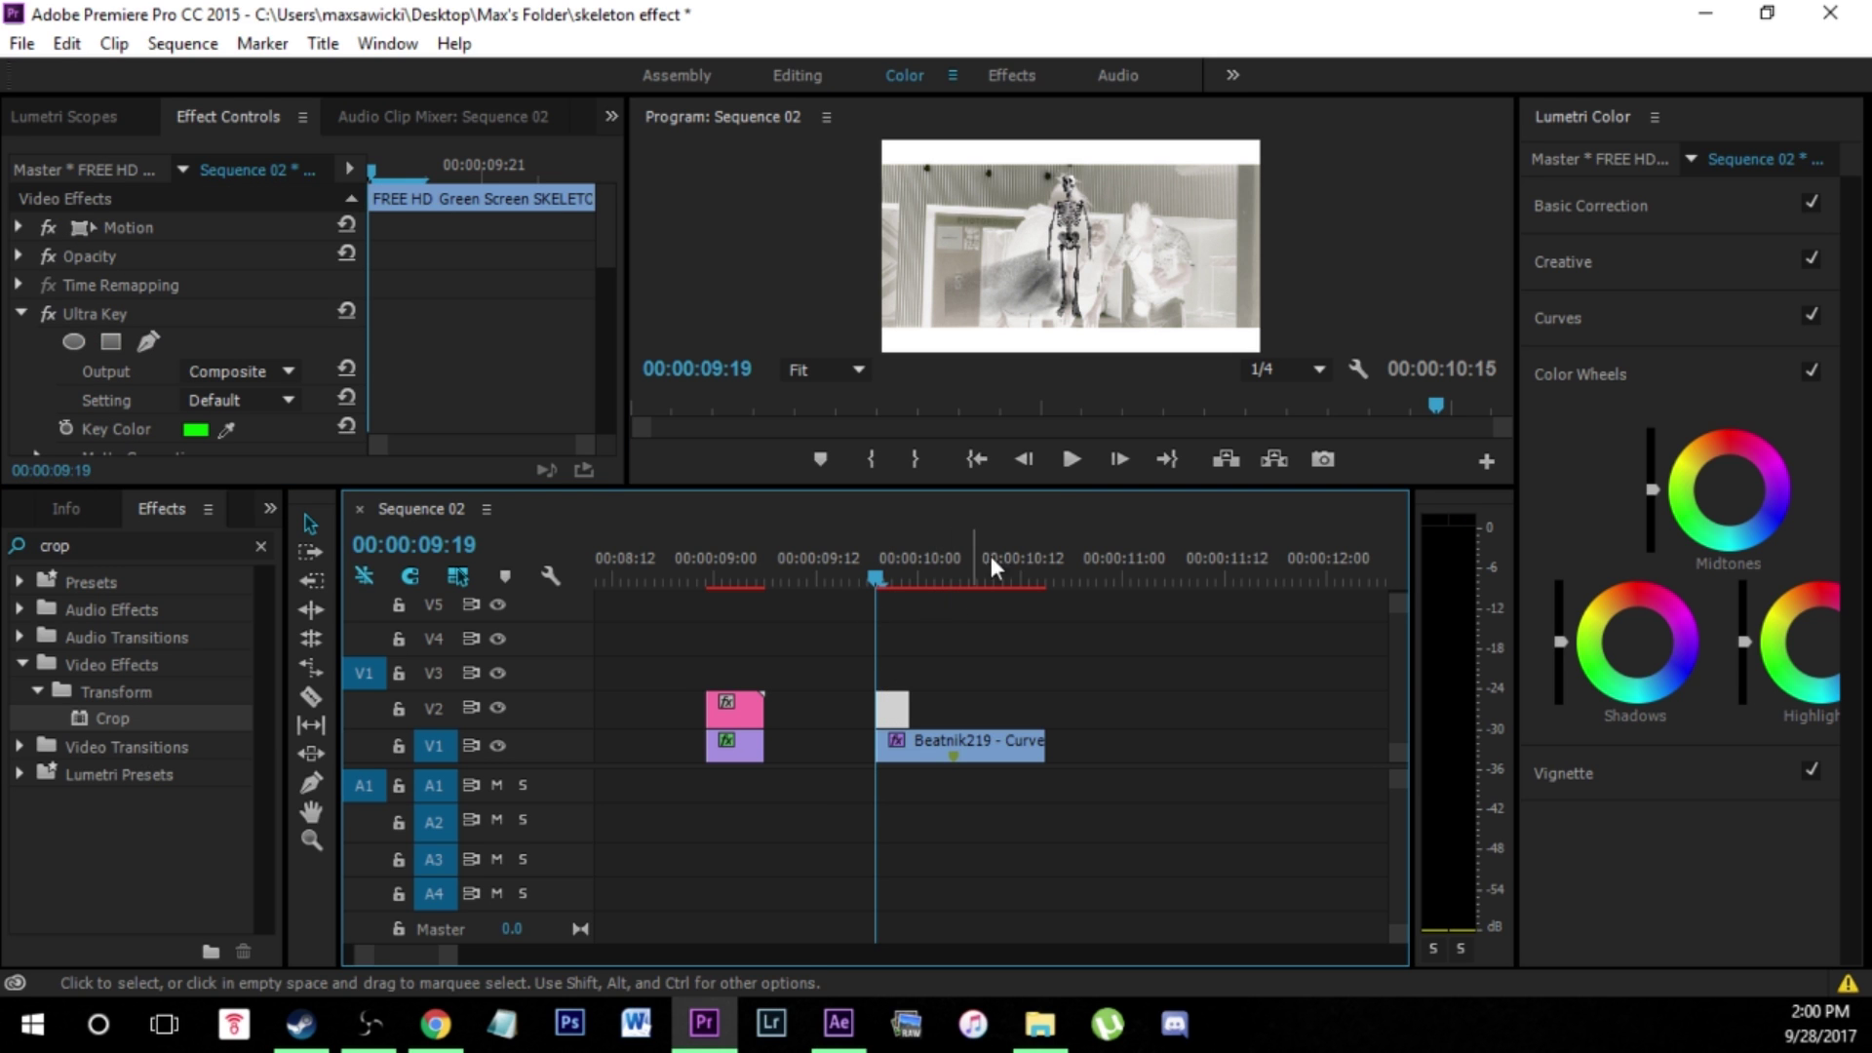
- Scale up the skeleton clip in the program frame so the skeleton nearly fills the frame's height
{"action": "left_click", "coordinate": [889, 720]}
{"action": "left_click", "coordinate": [894, 712]}
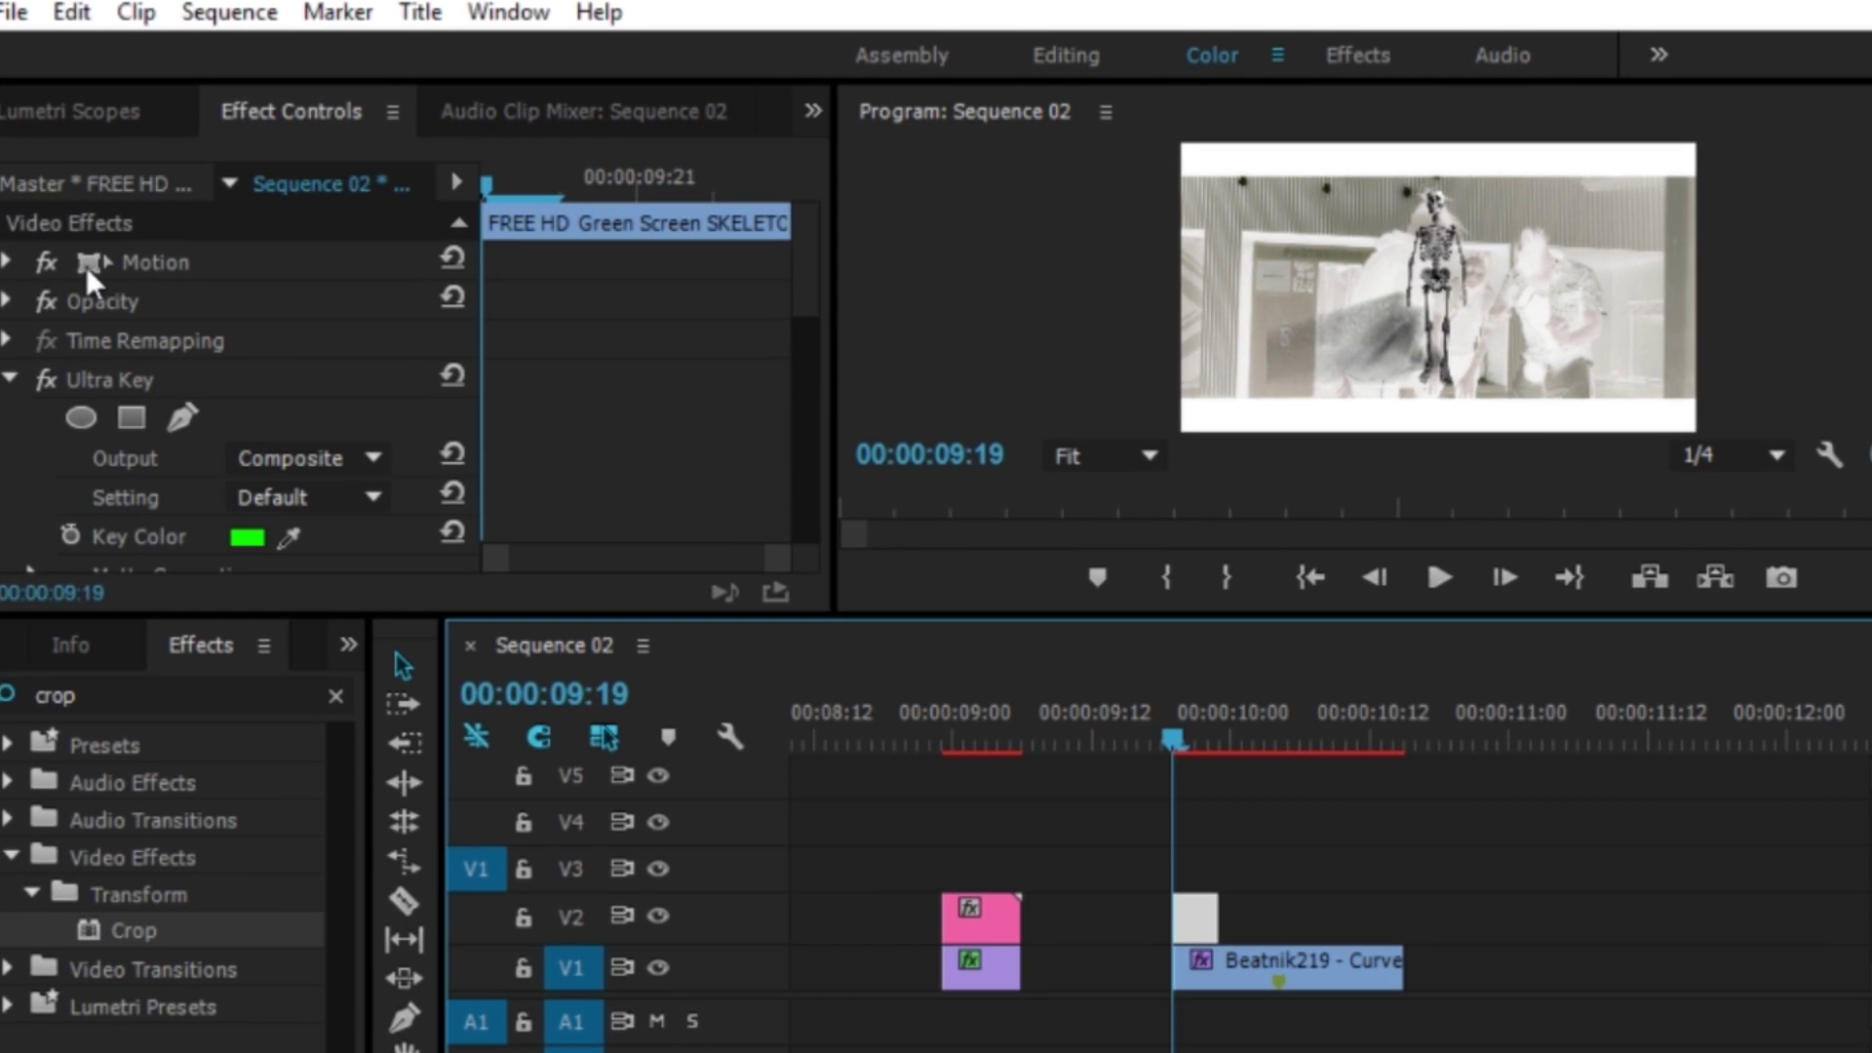
{"action": "left_click", "coordinate": [115, 255]}
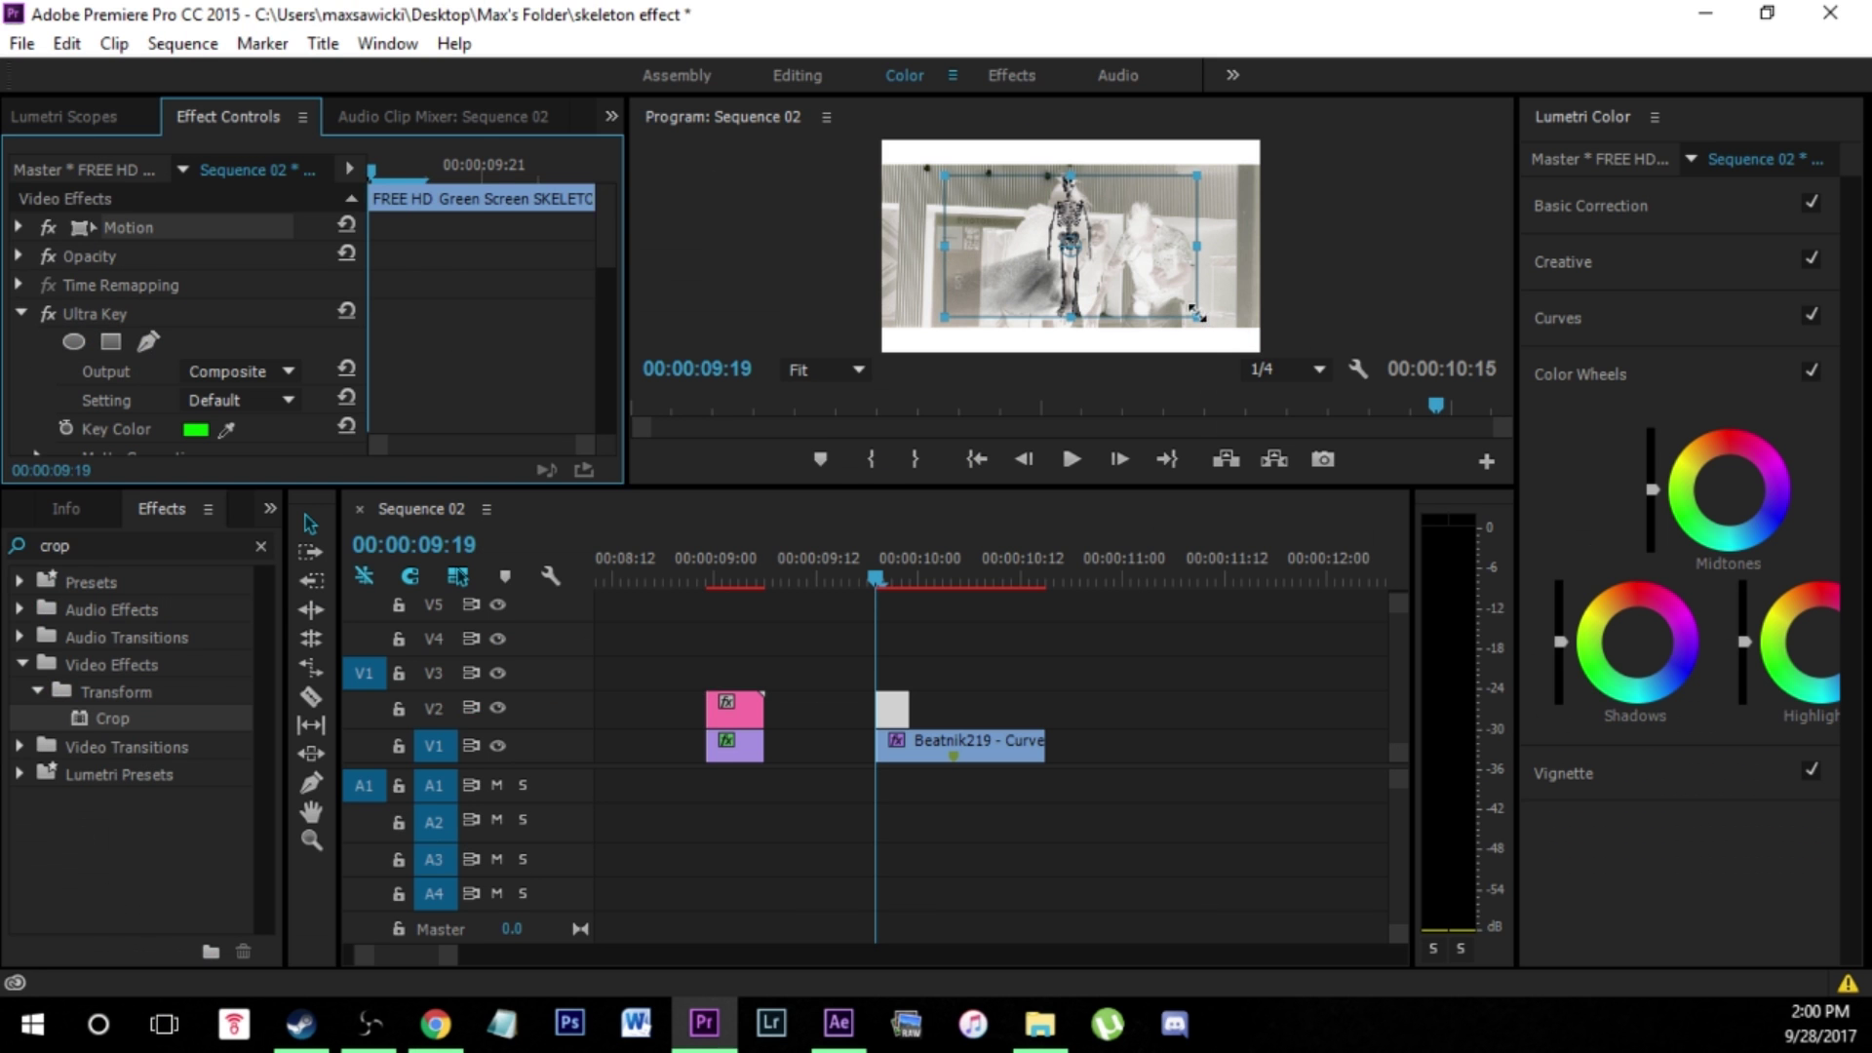
{"action": "left_click_drag", "start_coordinate": [1198, 315], "coordinate": [1269, 338]}
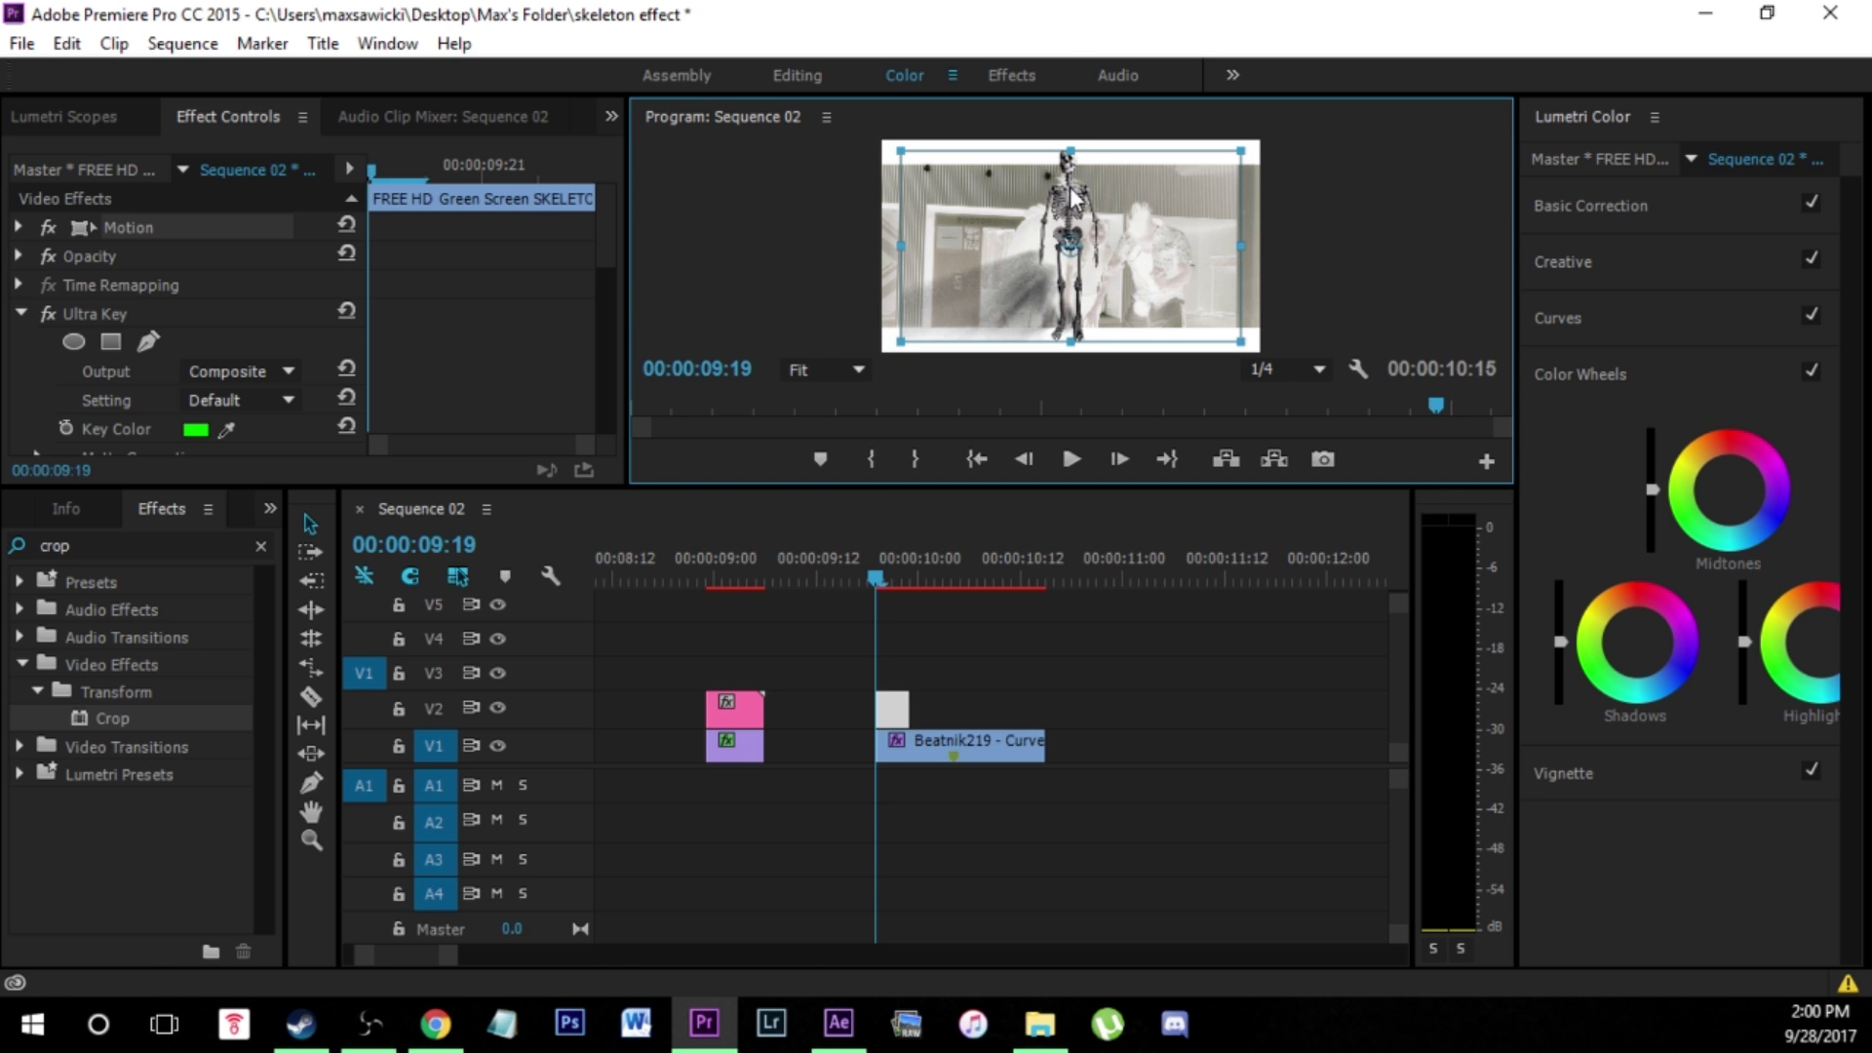
{"action": "left_click", "coordinate": [1131, 721]}
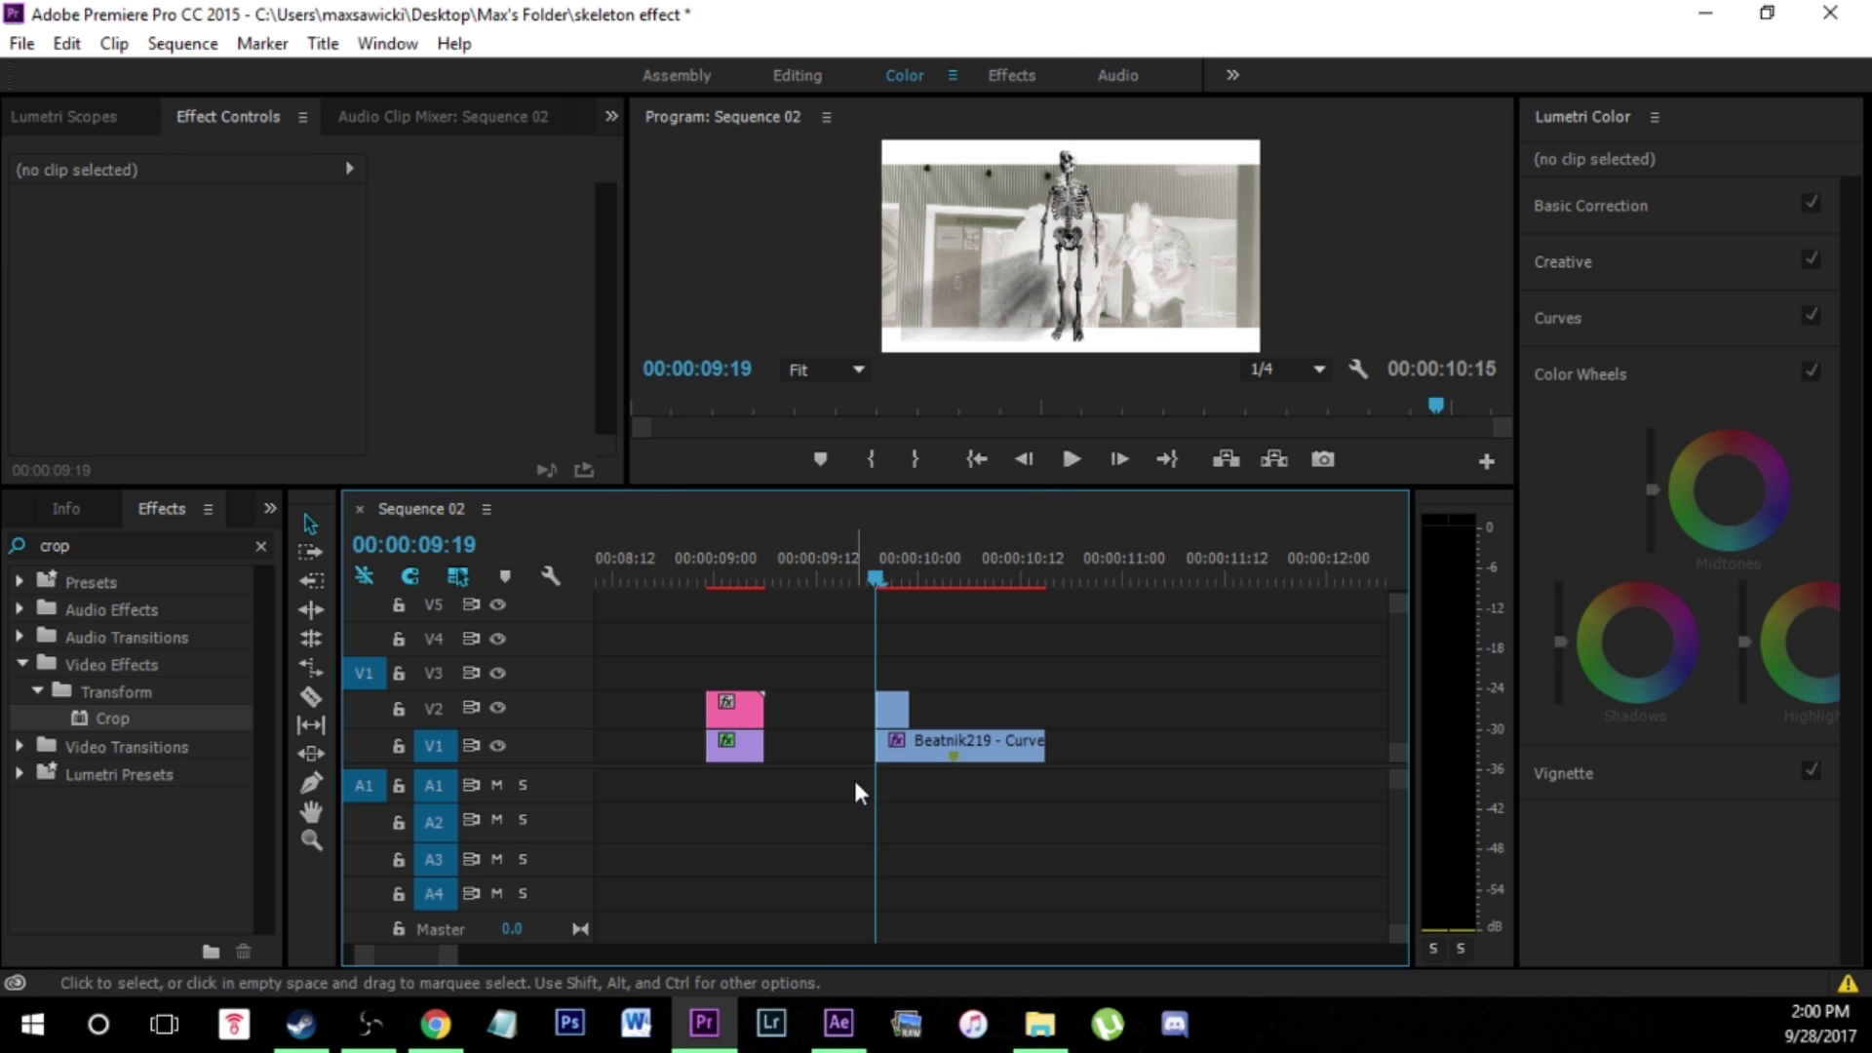
- Apply the Crop effect to the skeleton clip on V2 and show its settings
{"action": "left_click", "coordinate": [889, 712]}
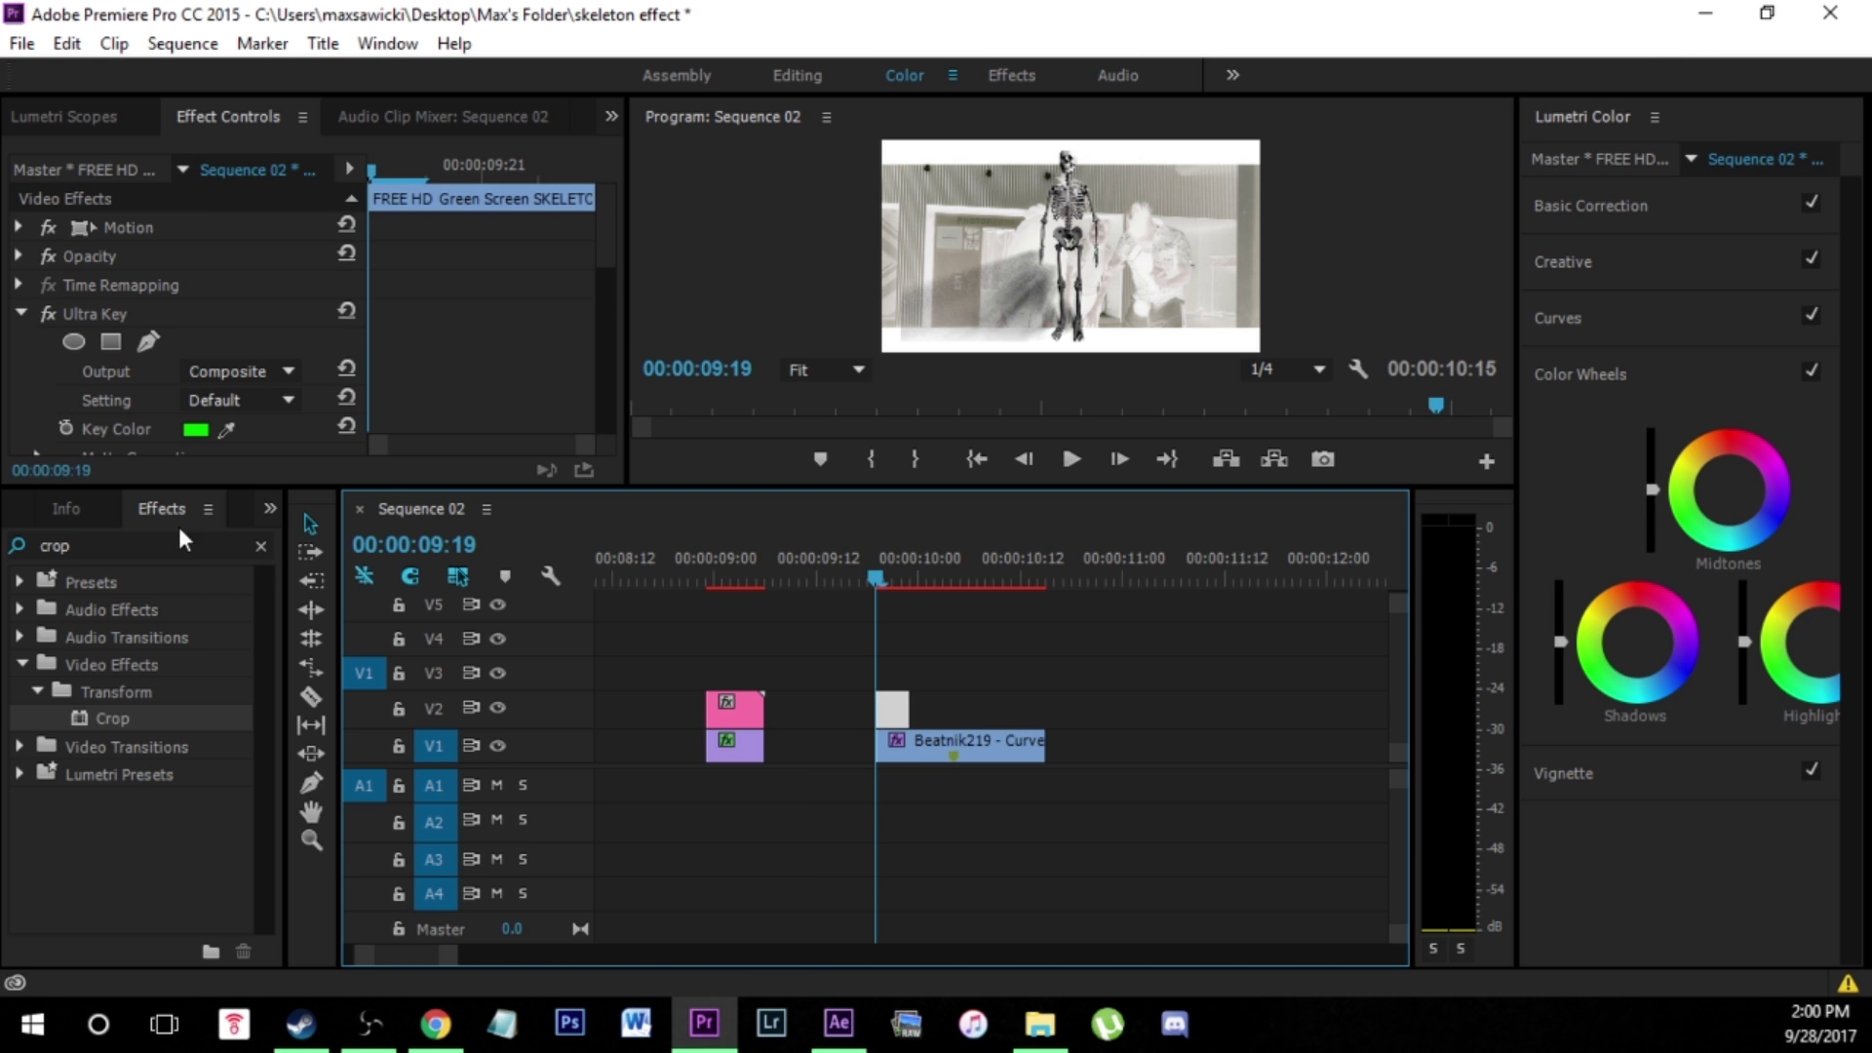
{"action": "left_click_drag", "start_coordinate": [102, 718], "coordinate": [892, 711]}
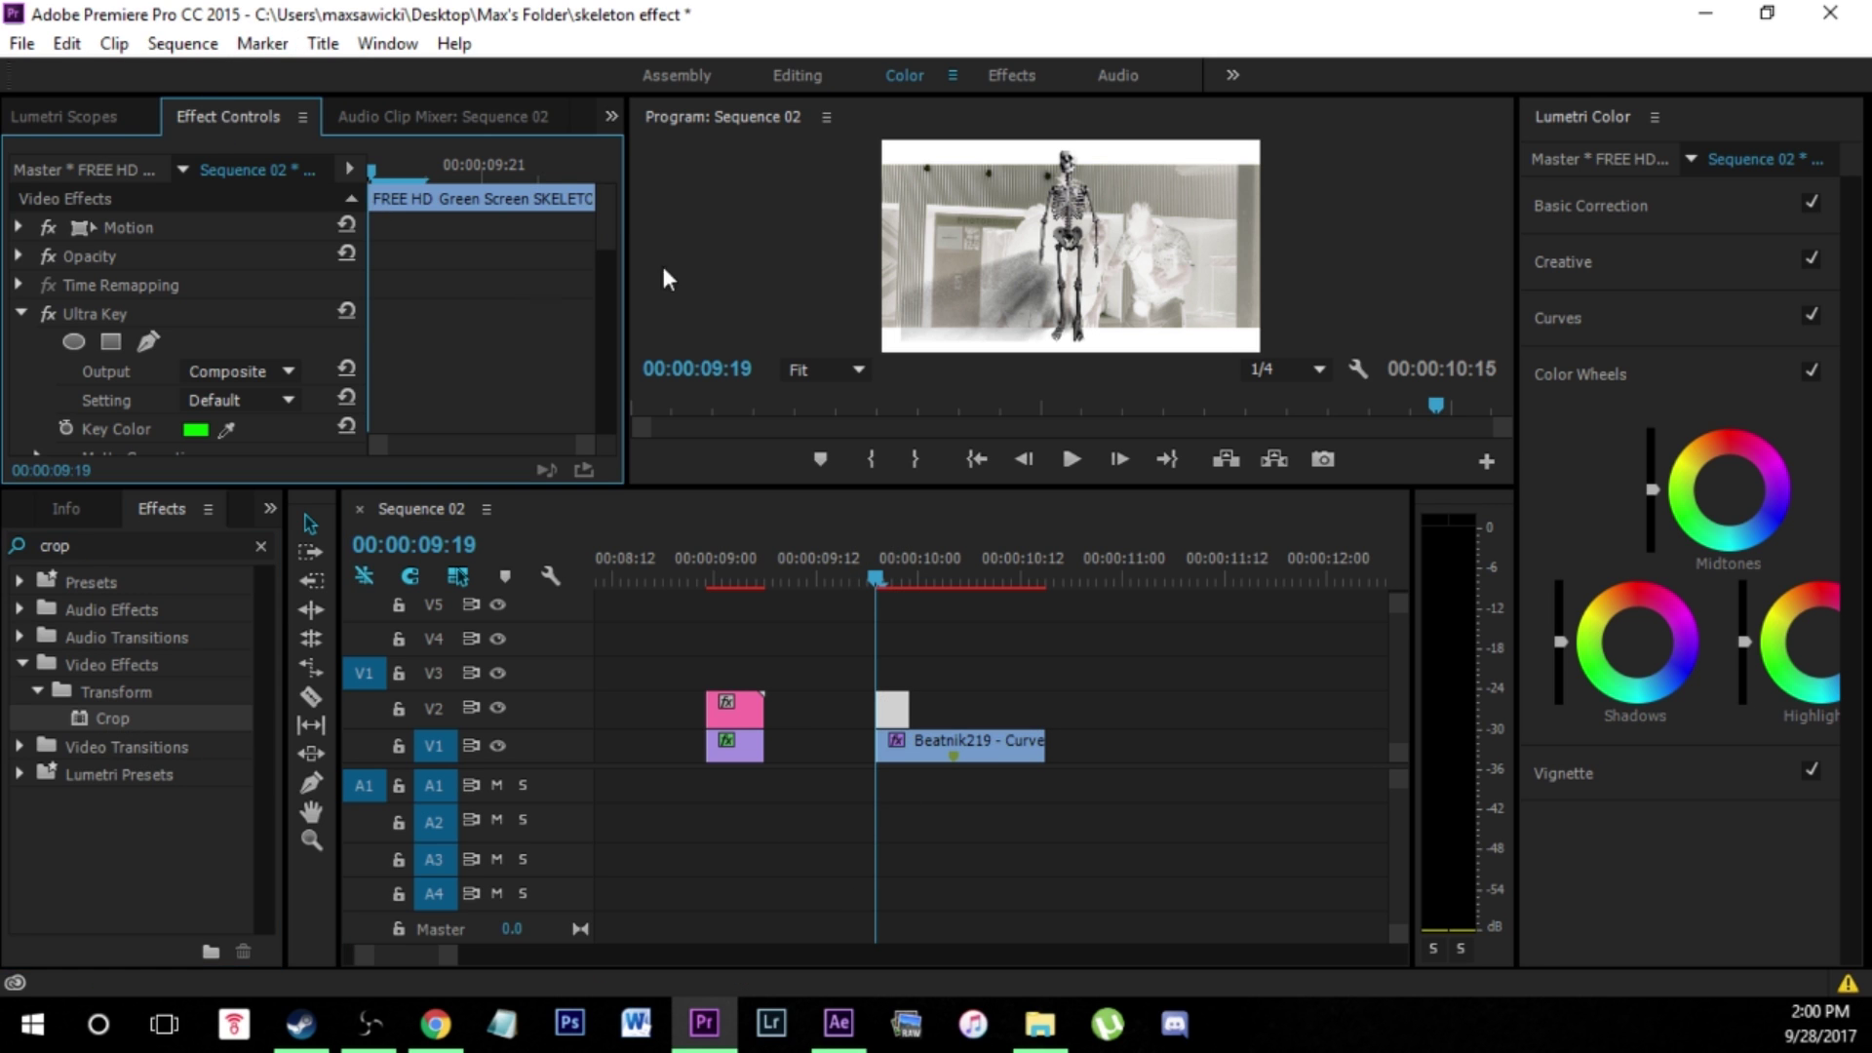
{"action": "left_click_drag", "start_coordinate": [611, 218], "coordinate": [607, 343]}
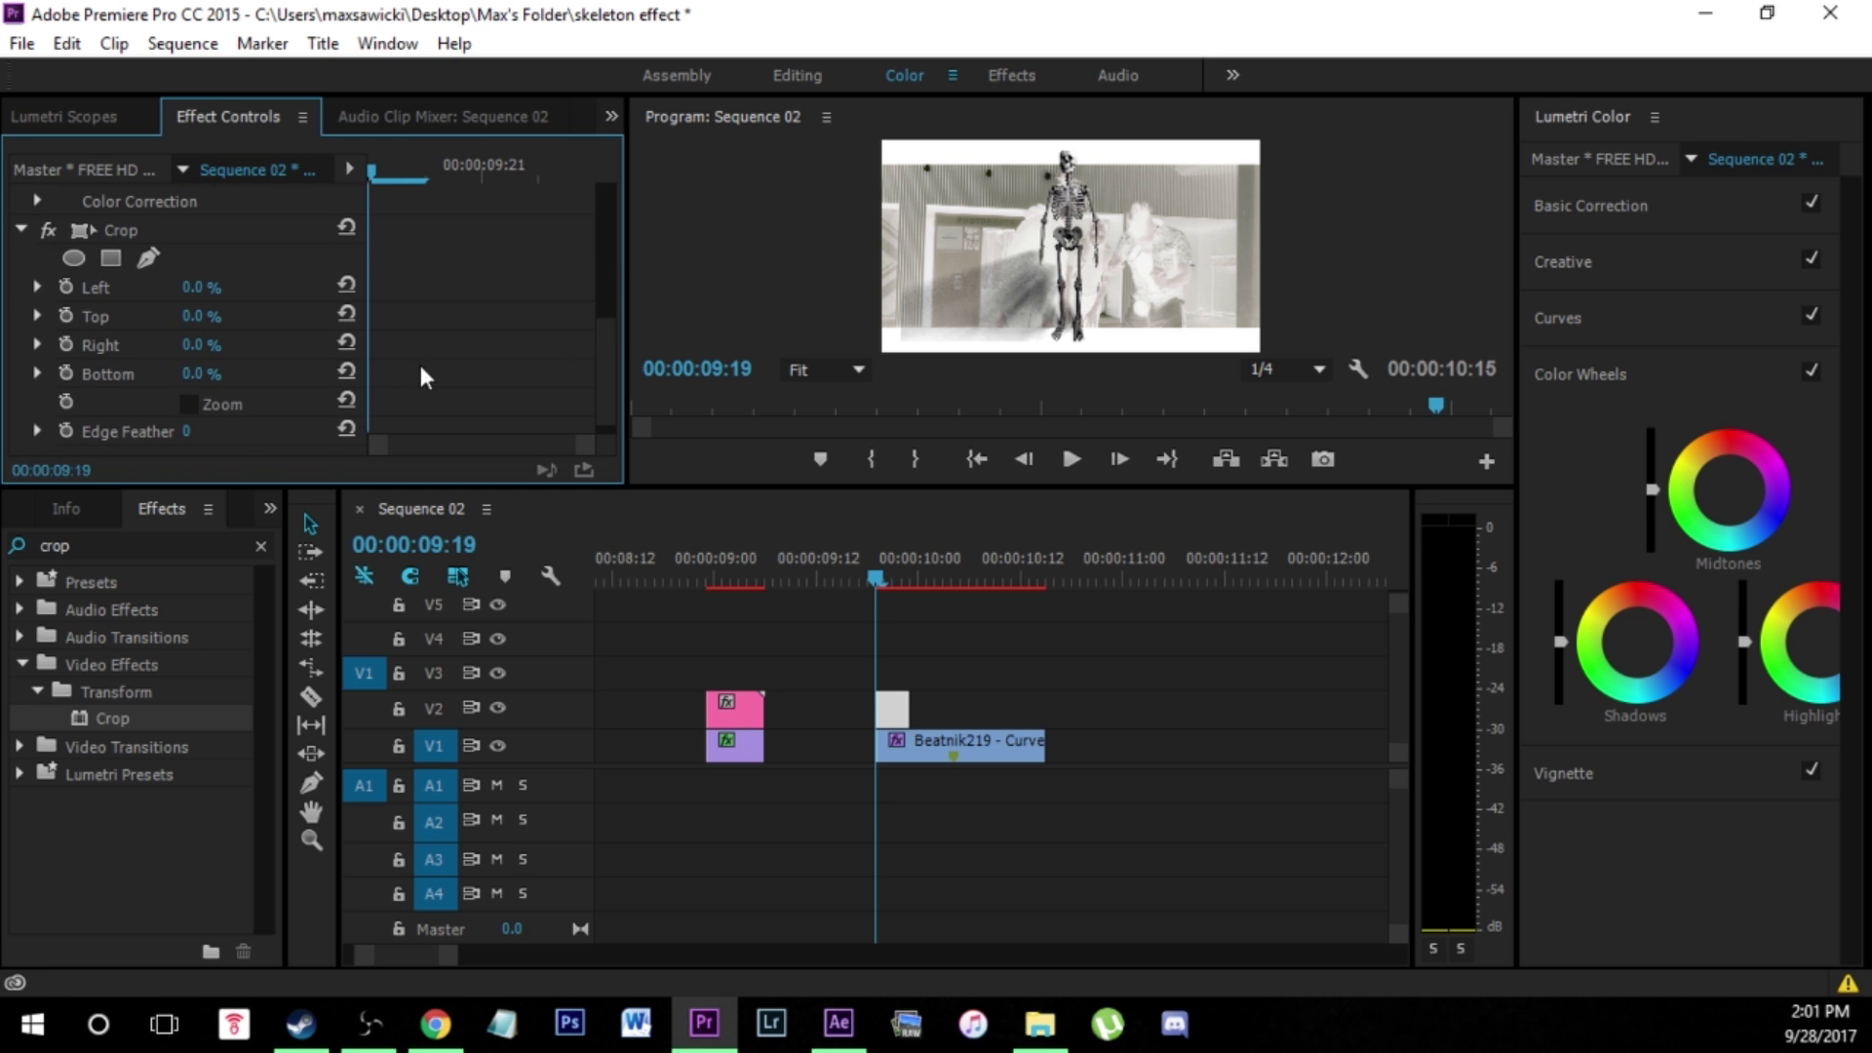
- Draw a closed pen mask for the Crop effect around the skeleton's skull, ribcage and pelvis
{"action": "left_click", "coordinate": [148, 258]}
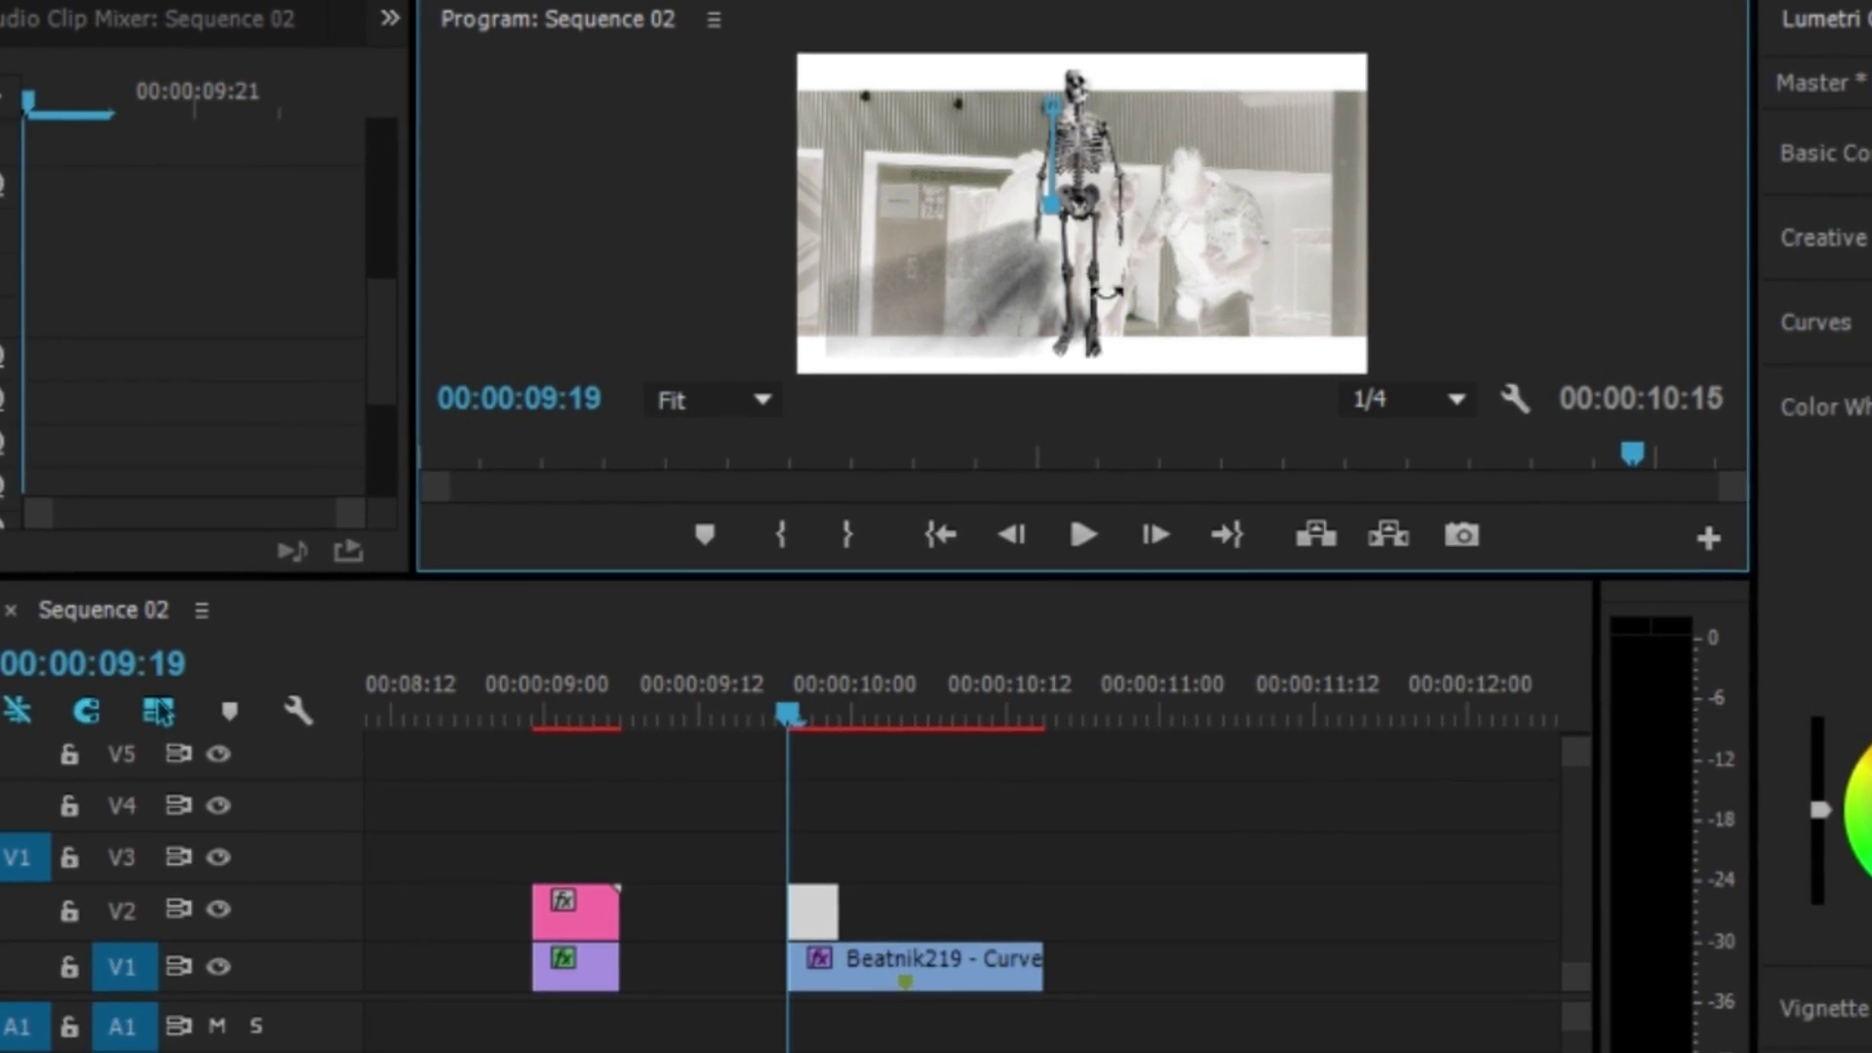
{"action": "left_click_drag", "start_coordinate": [1080, 226], "coordinate": [1076, 213]}
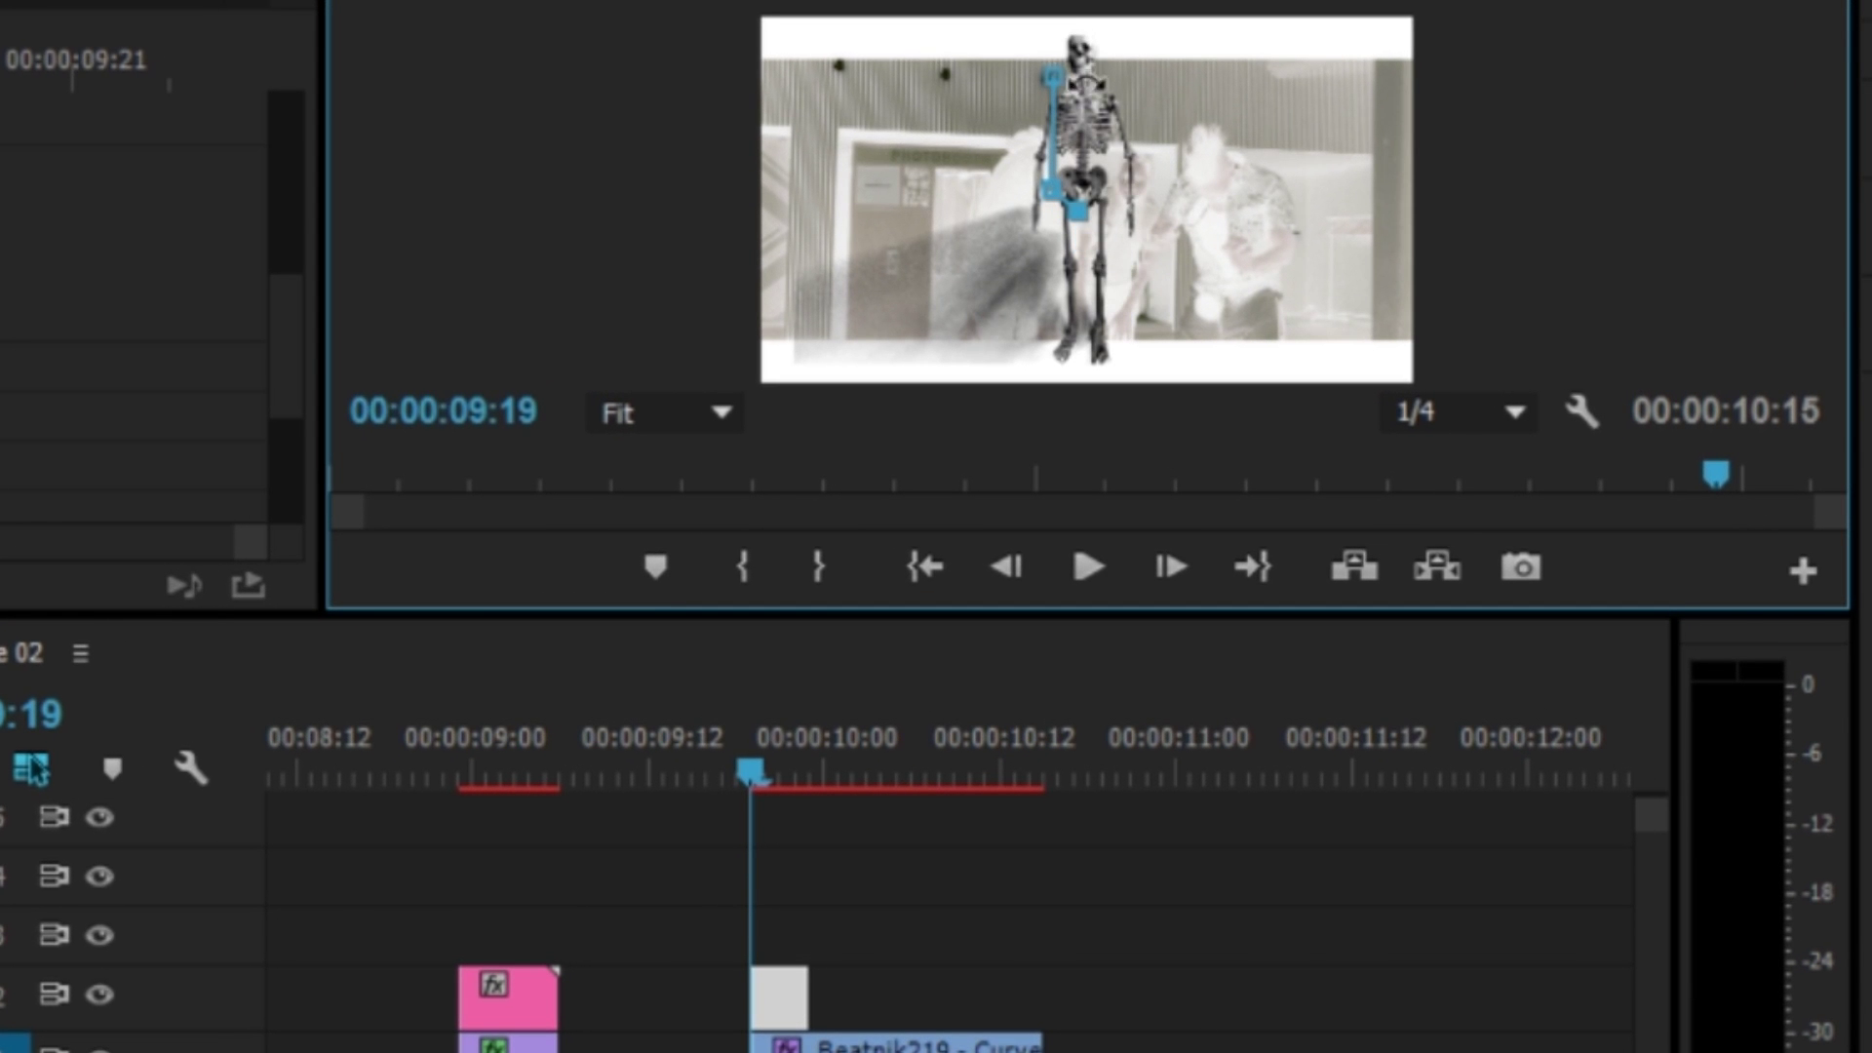
{"action": "left_click", "coordinate": [1193, 127]}
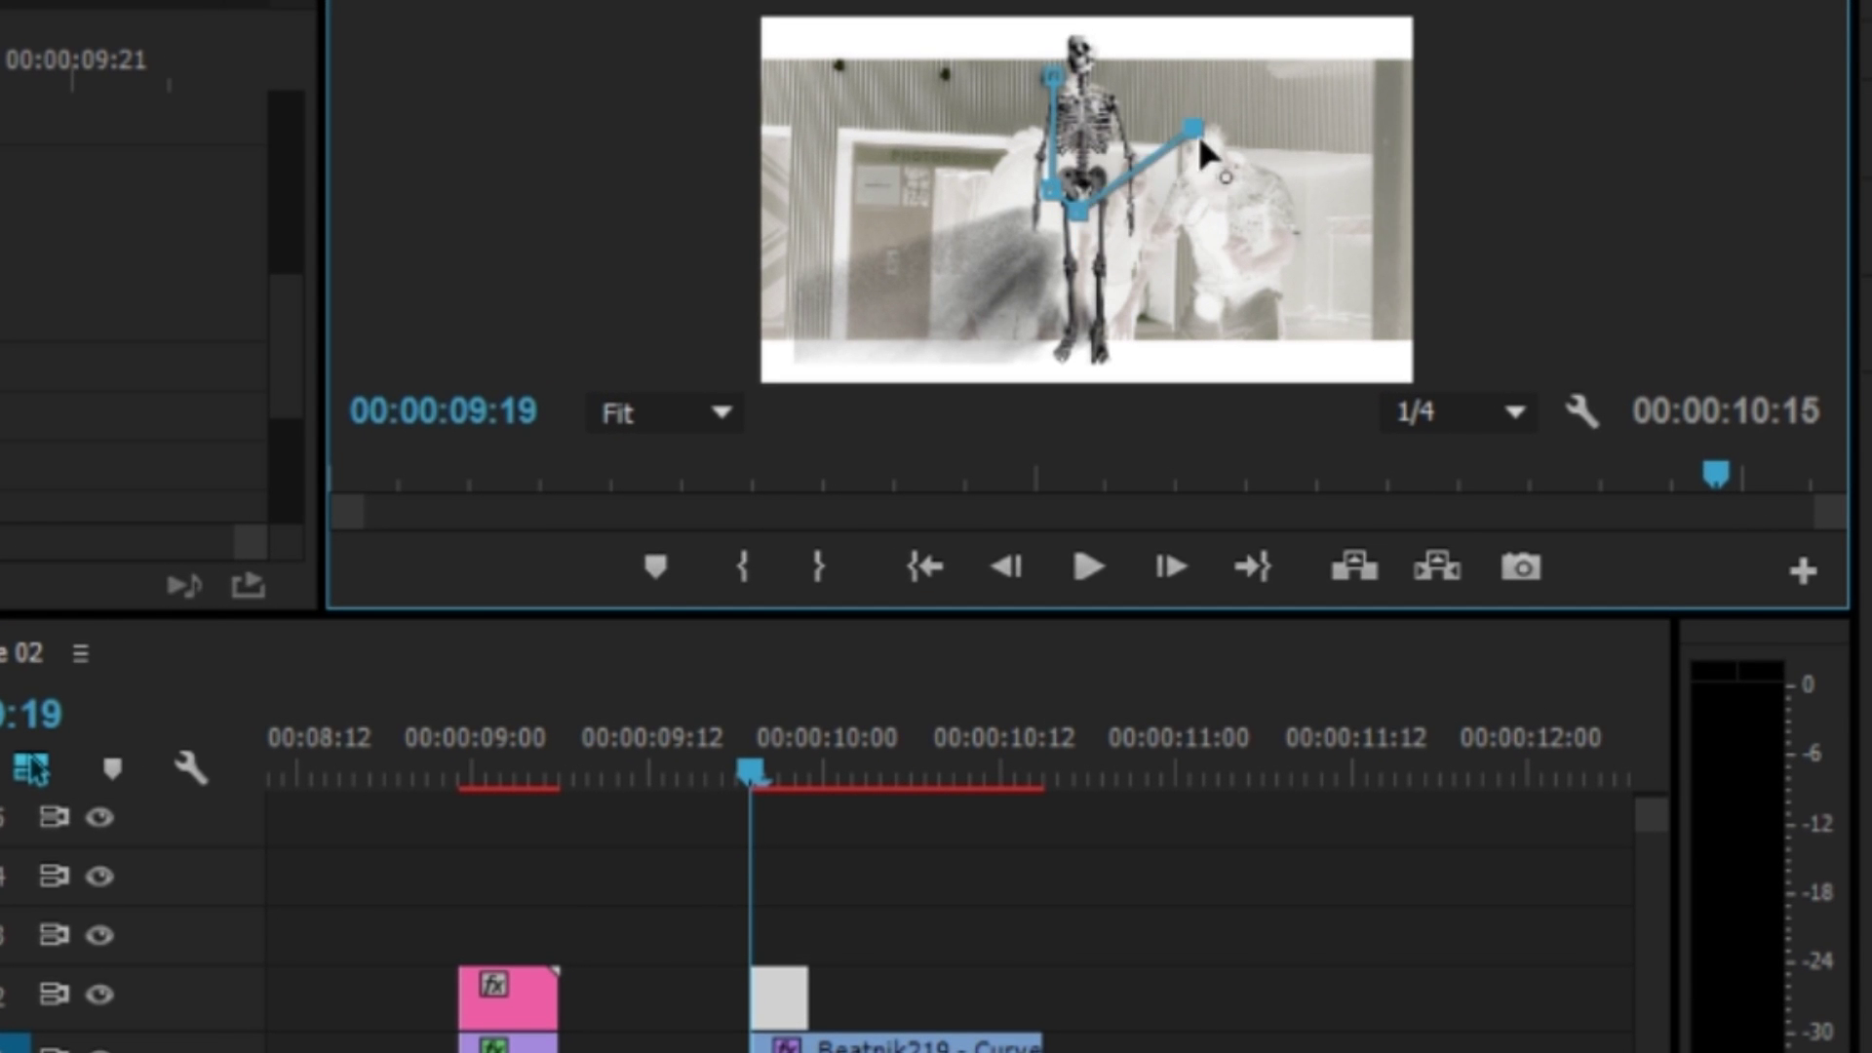
{"action": "left_click_drag", "start_coordinate": [1117, 181], "coordinate": [1113, 185]}
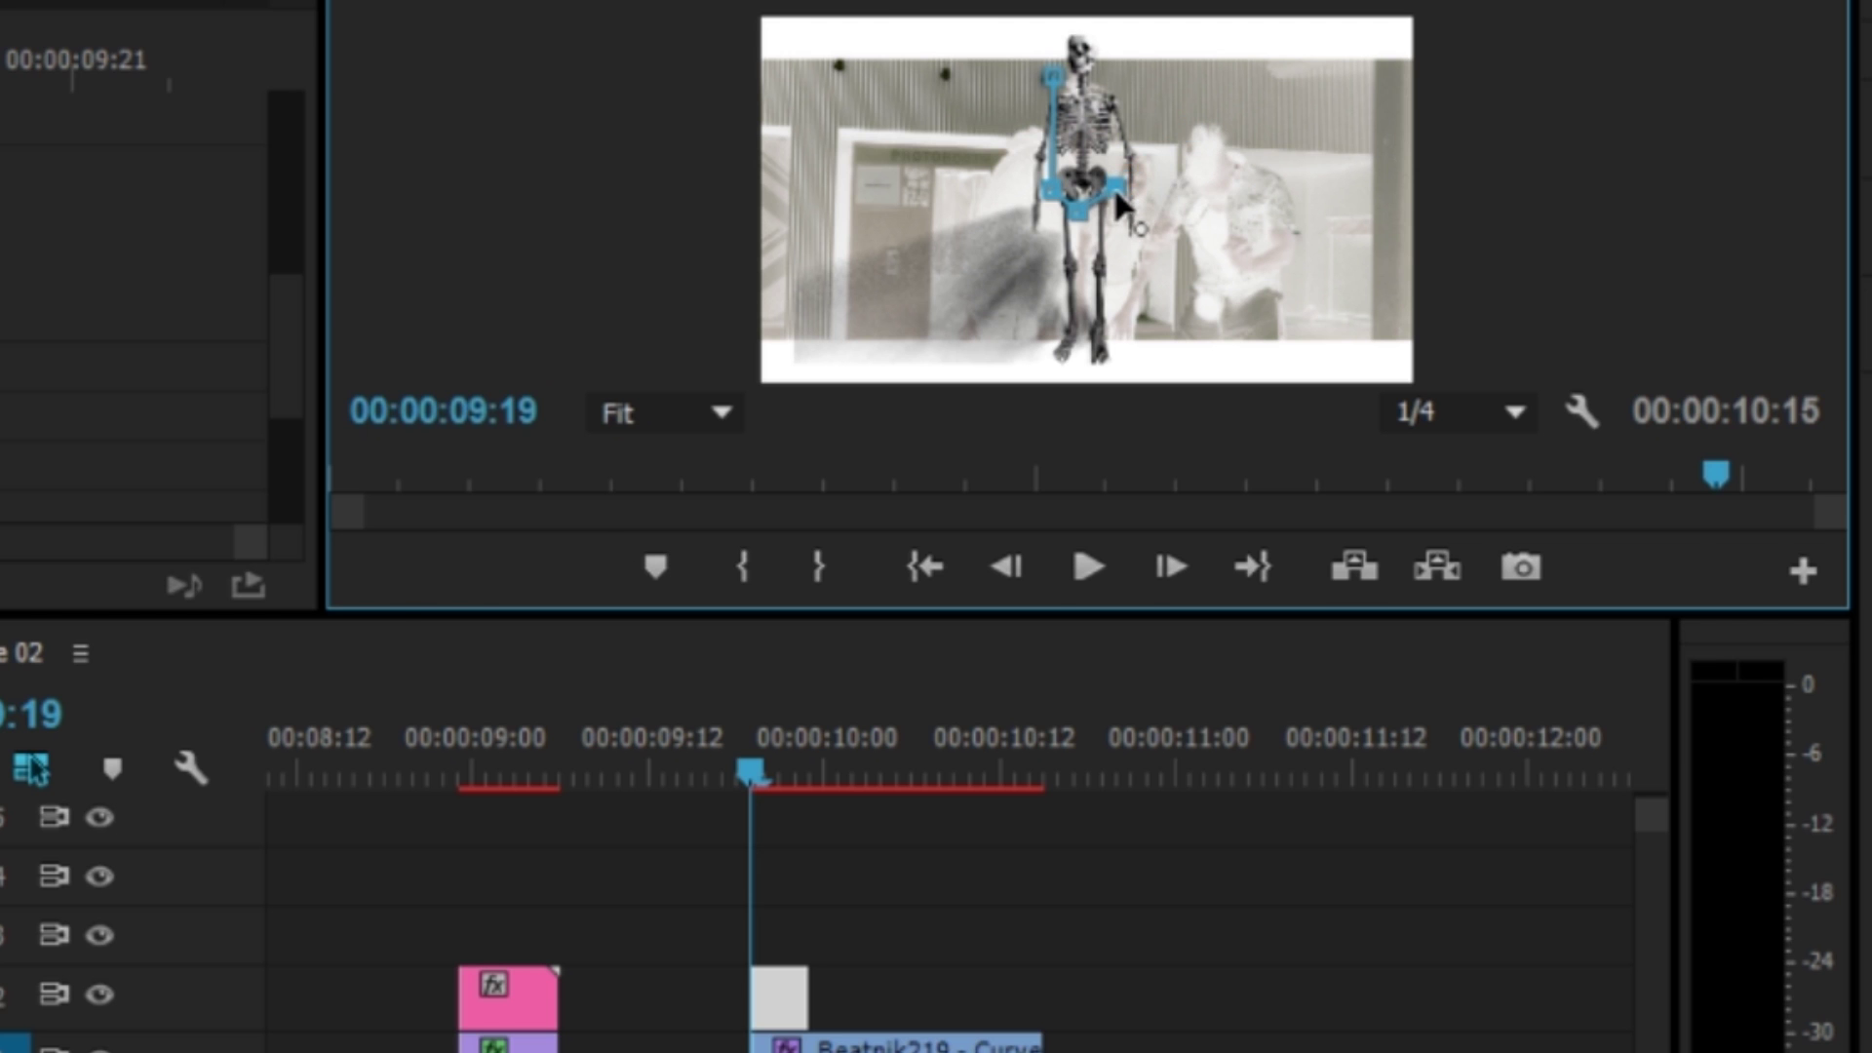
{"action": "left_click", "coordinate": [1131, 64]}
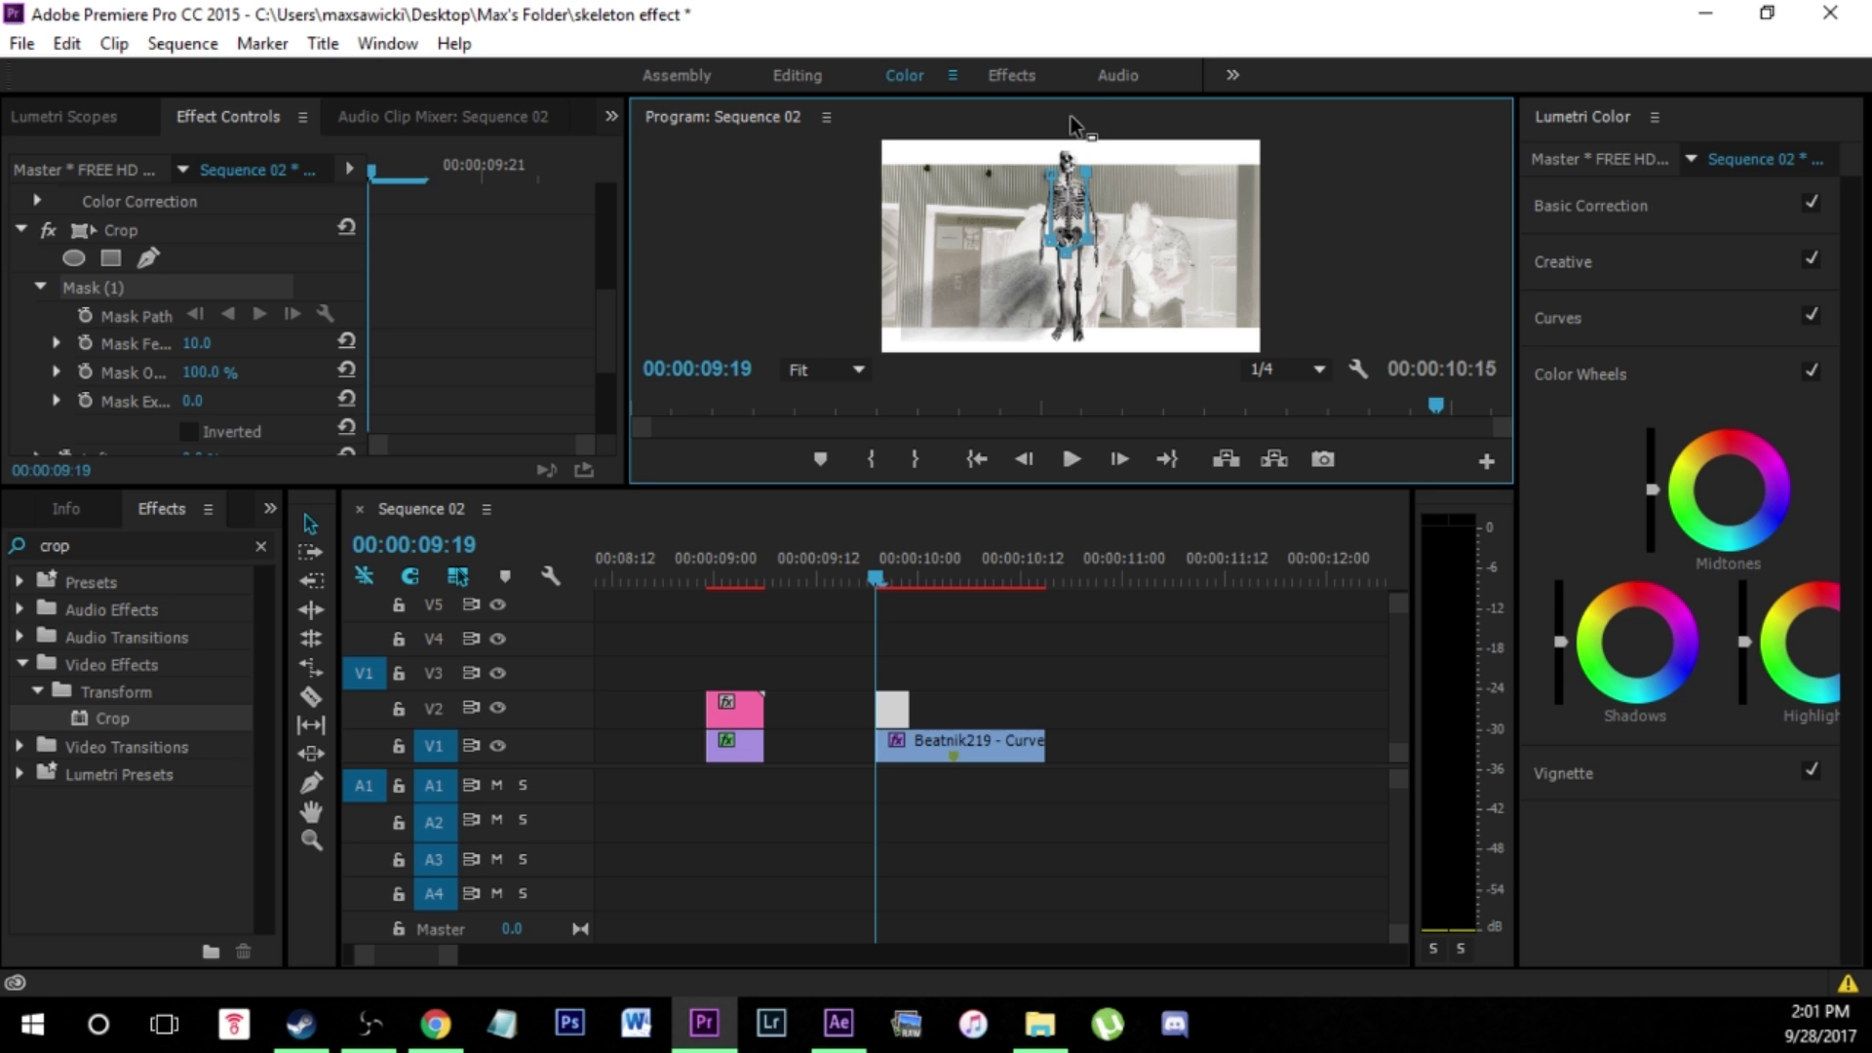
{"action": "left_click", "coordinate": [1174, 163]}
{"action": "left_click_drag", "start_coordinate": [1175, 166], "coordinate": [1062, 117]}
{"action": "left_click", "coordinate": [1036, 156]}
{"action": "left_click", "coordinate": [1050, 174]}
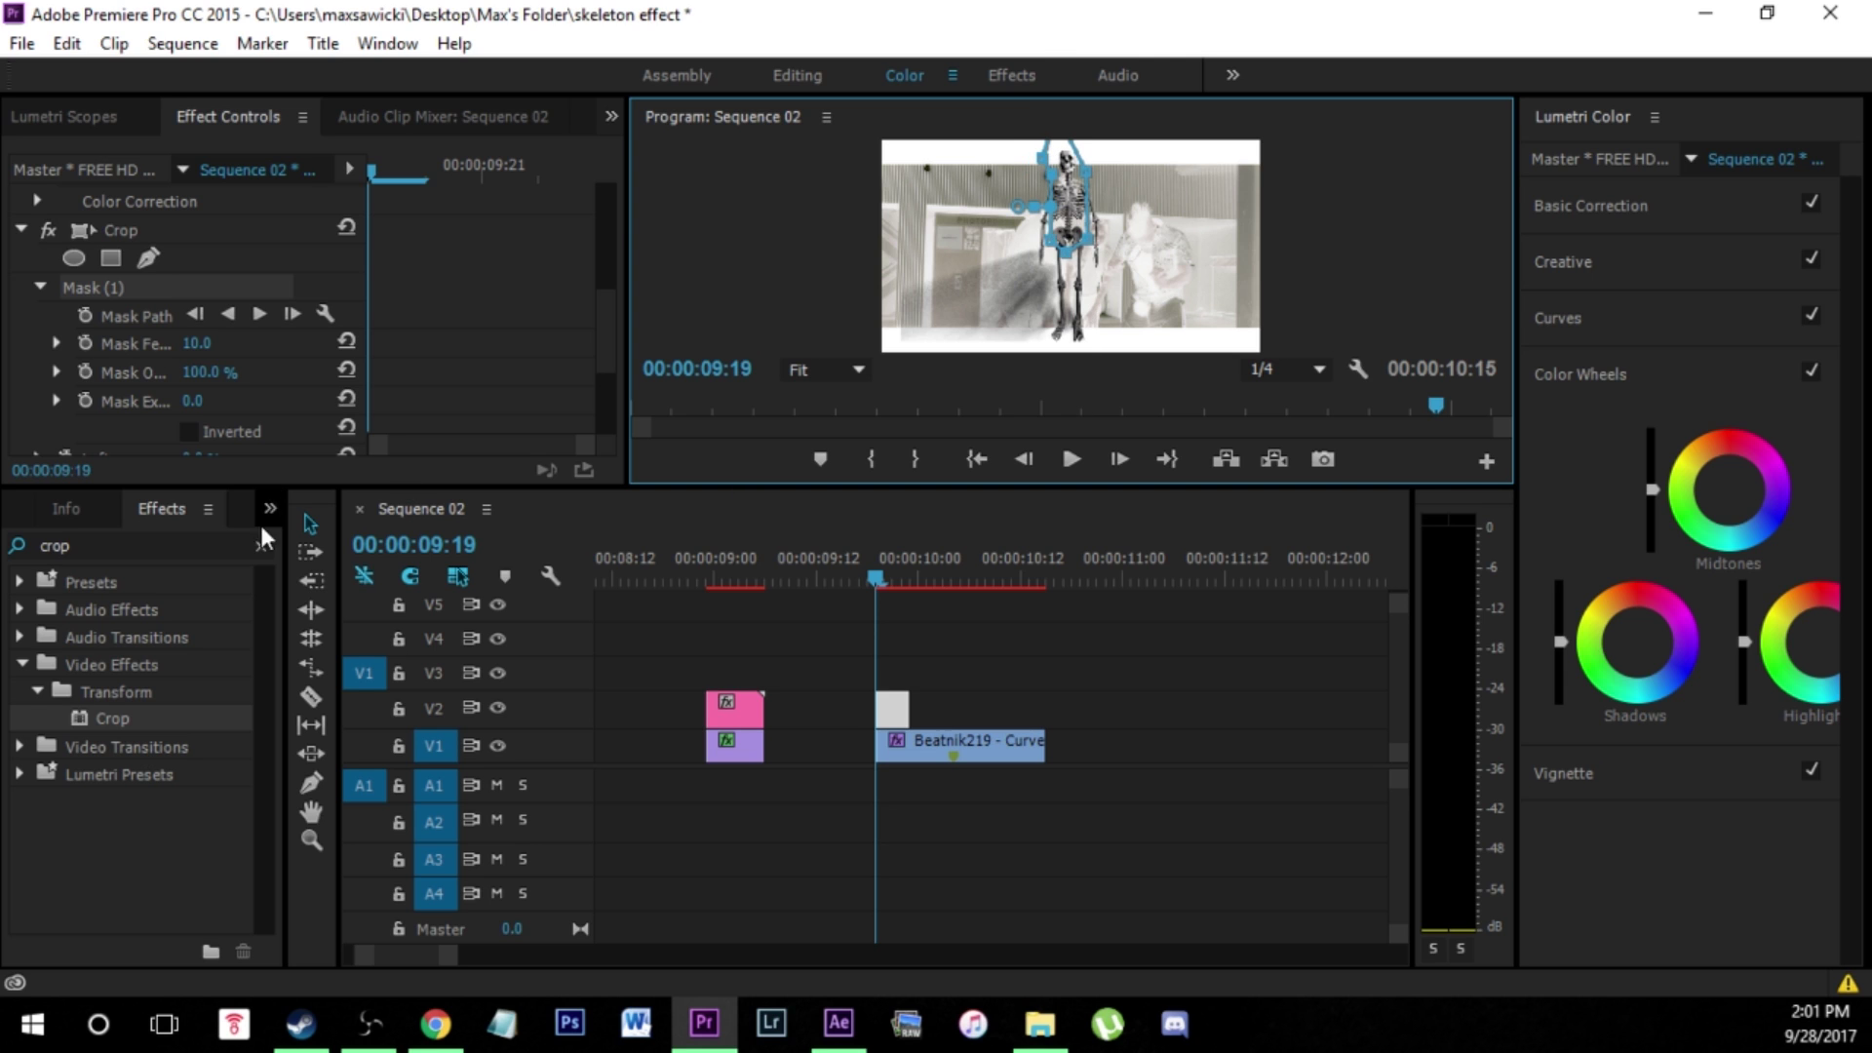
- Set the Crop effect's Left value to 100% on the skeleton clip and invert its mask
{"action": "scroll", "coordinate": [485, 293], "scroll_direction": "down", "scroll_amount": 5}
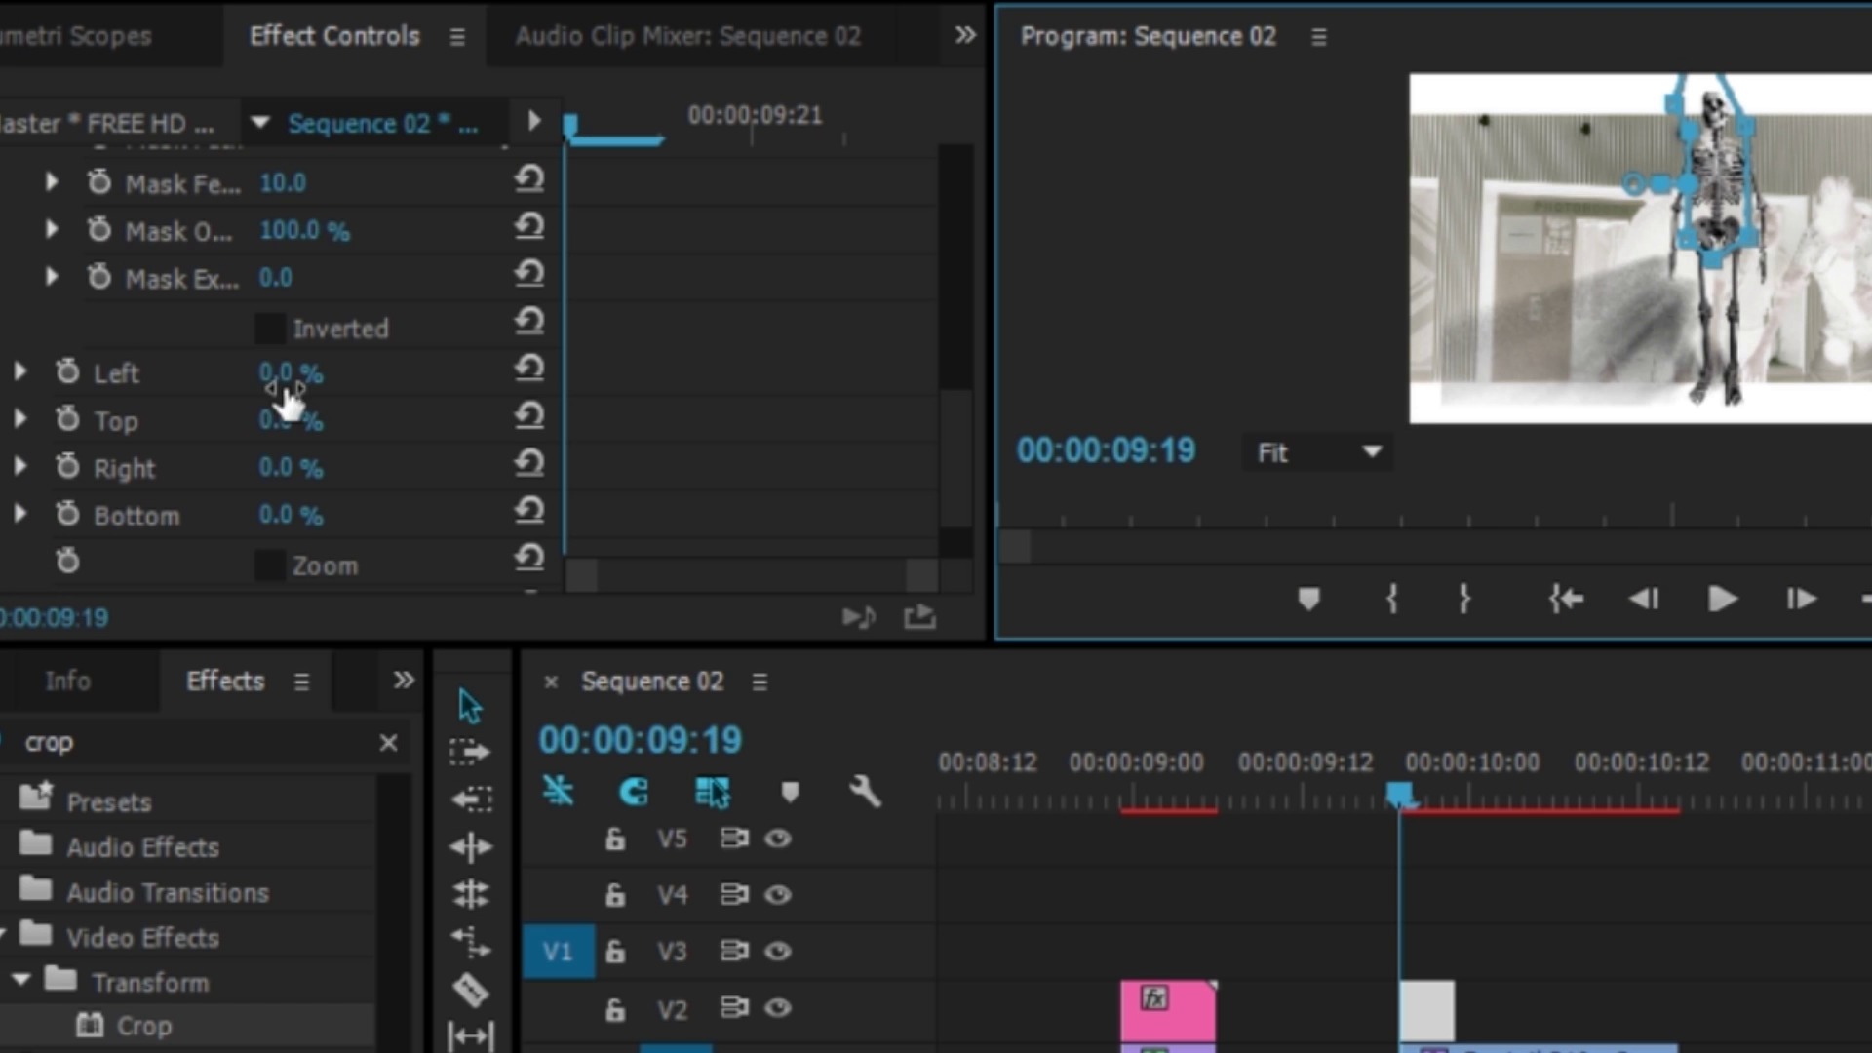
{"action": "left_click", "coordinate": [216, 326]}
{"action": "left_click_drag", "start_coordinate": [198, 323], "coordinate": [257, 322]}
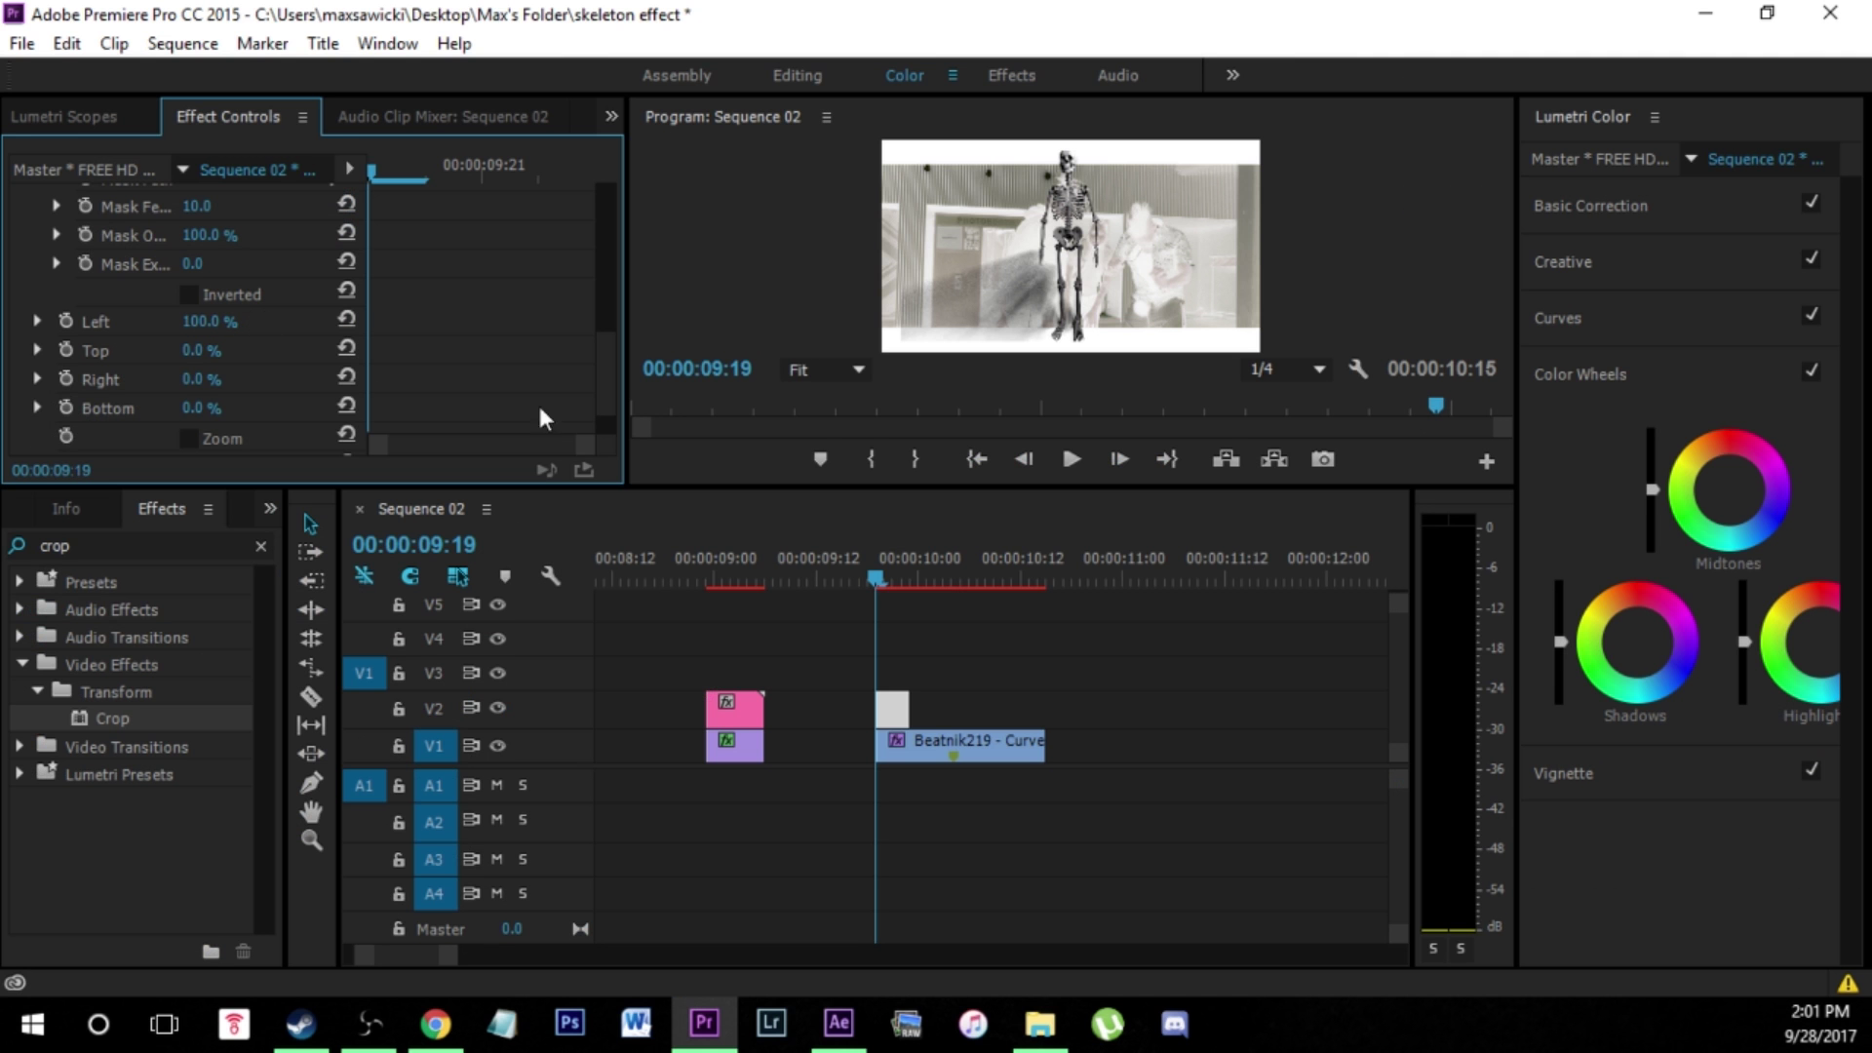
{"action": "left_click", "coordinate": [188, 294]}
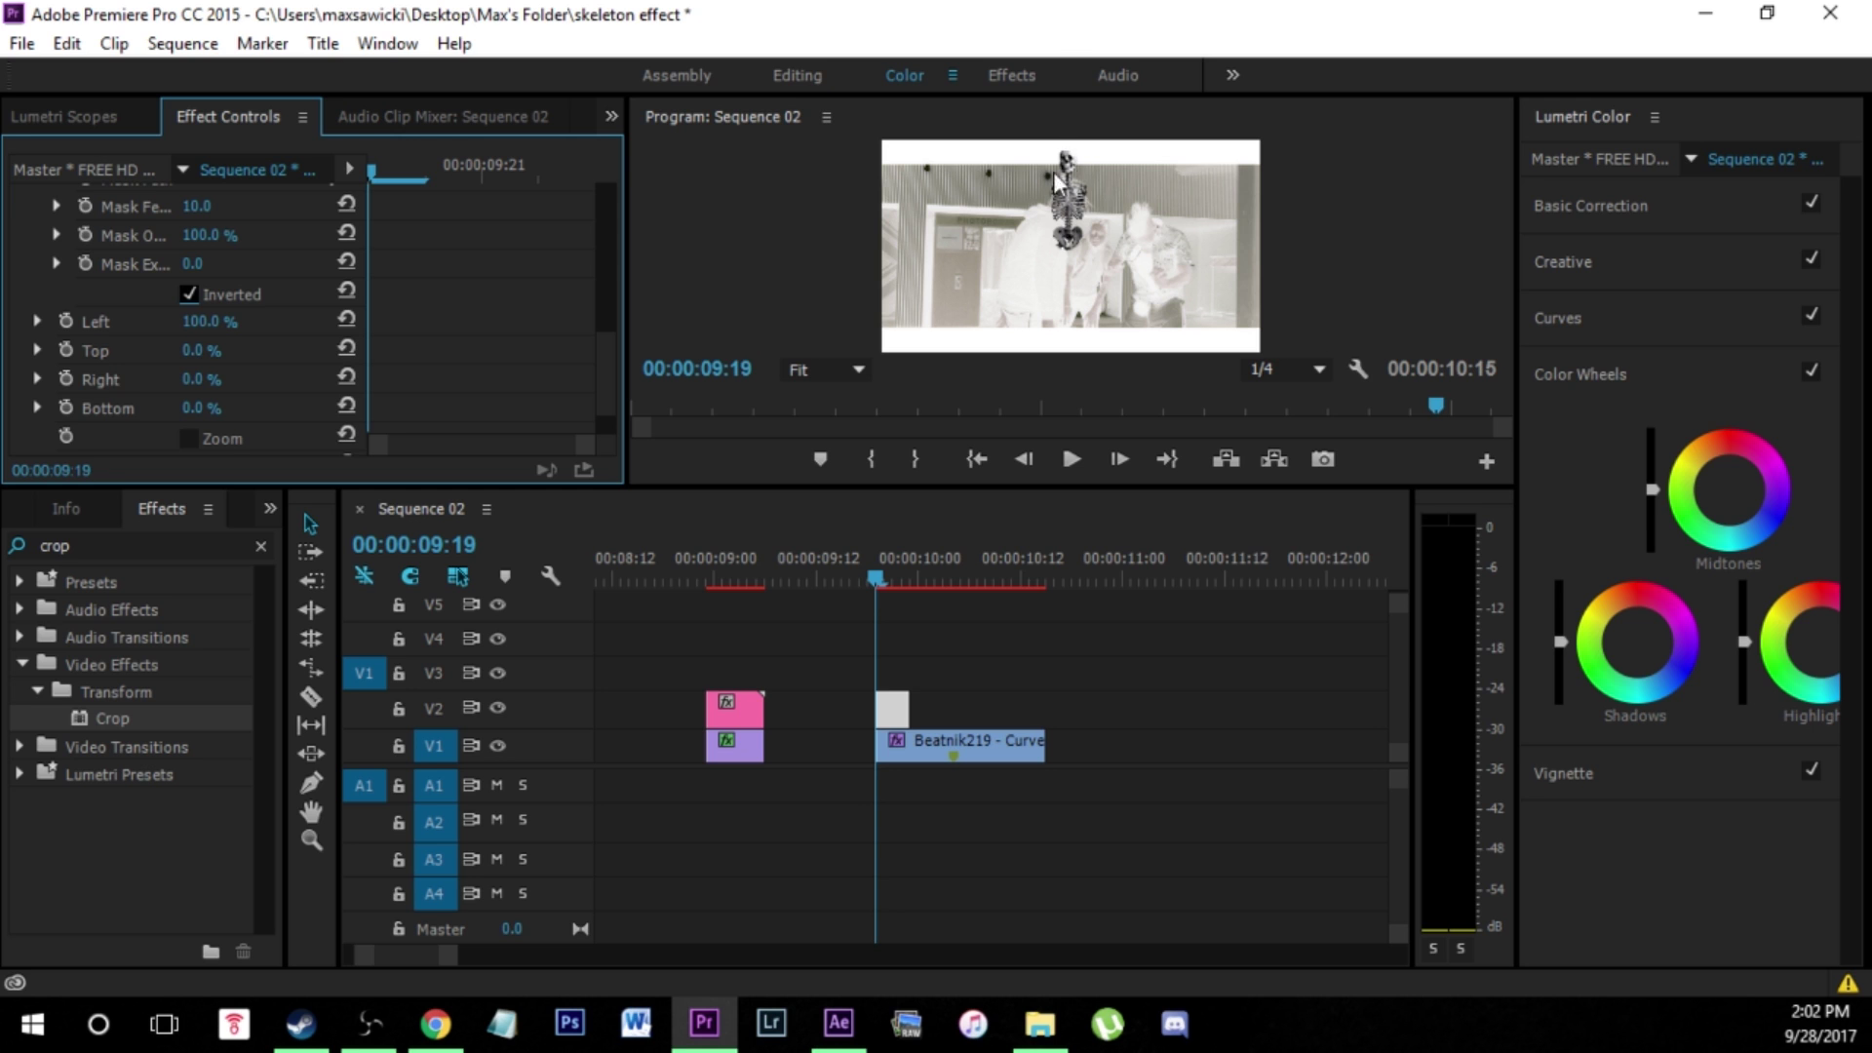
- Reposition the cropped skeleton in the frame so it overlays the body of the rightmost person
{"action": "scroll", "coordinate": [449, 322], "scroll_direction": "up", "scroll_amount": 10}
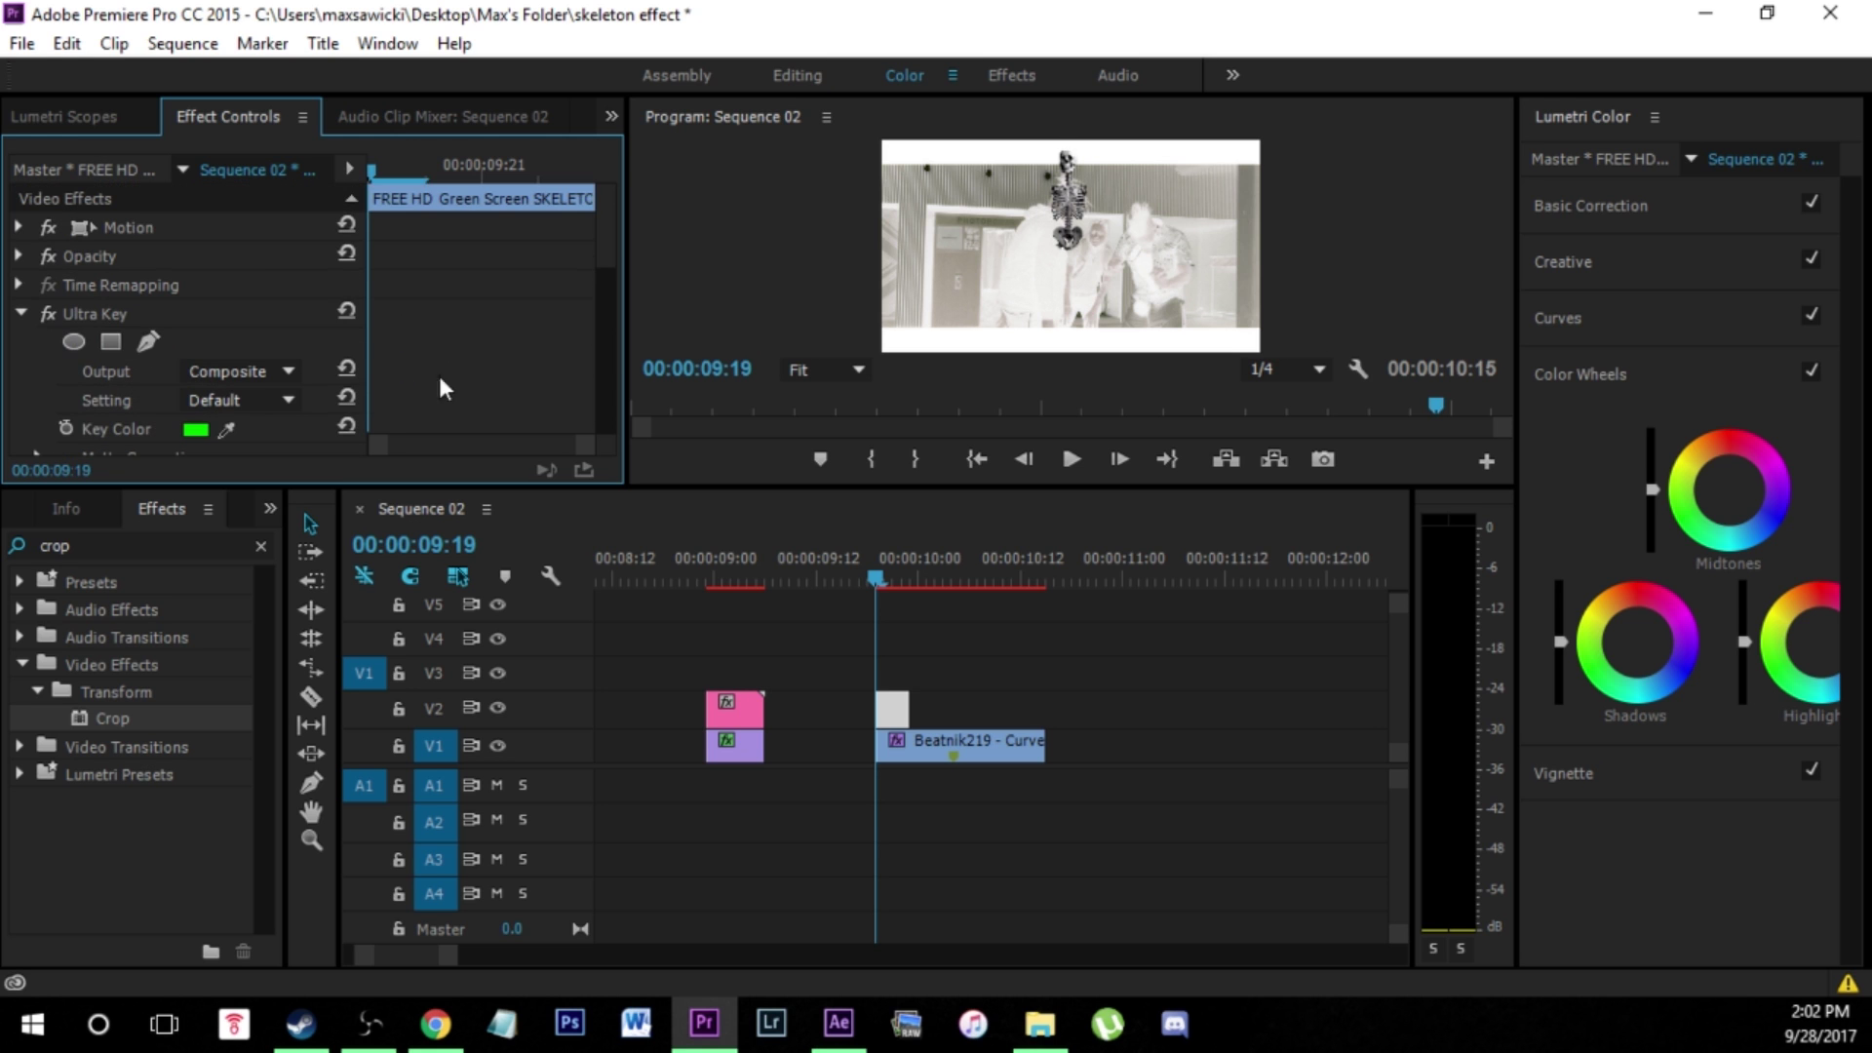
{"action": "left_click", "coordinate": [68, 227]}
{"action": "left_click", "coordinate": [1136, 258]}
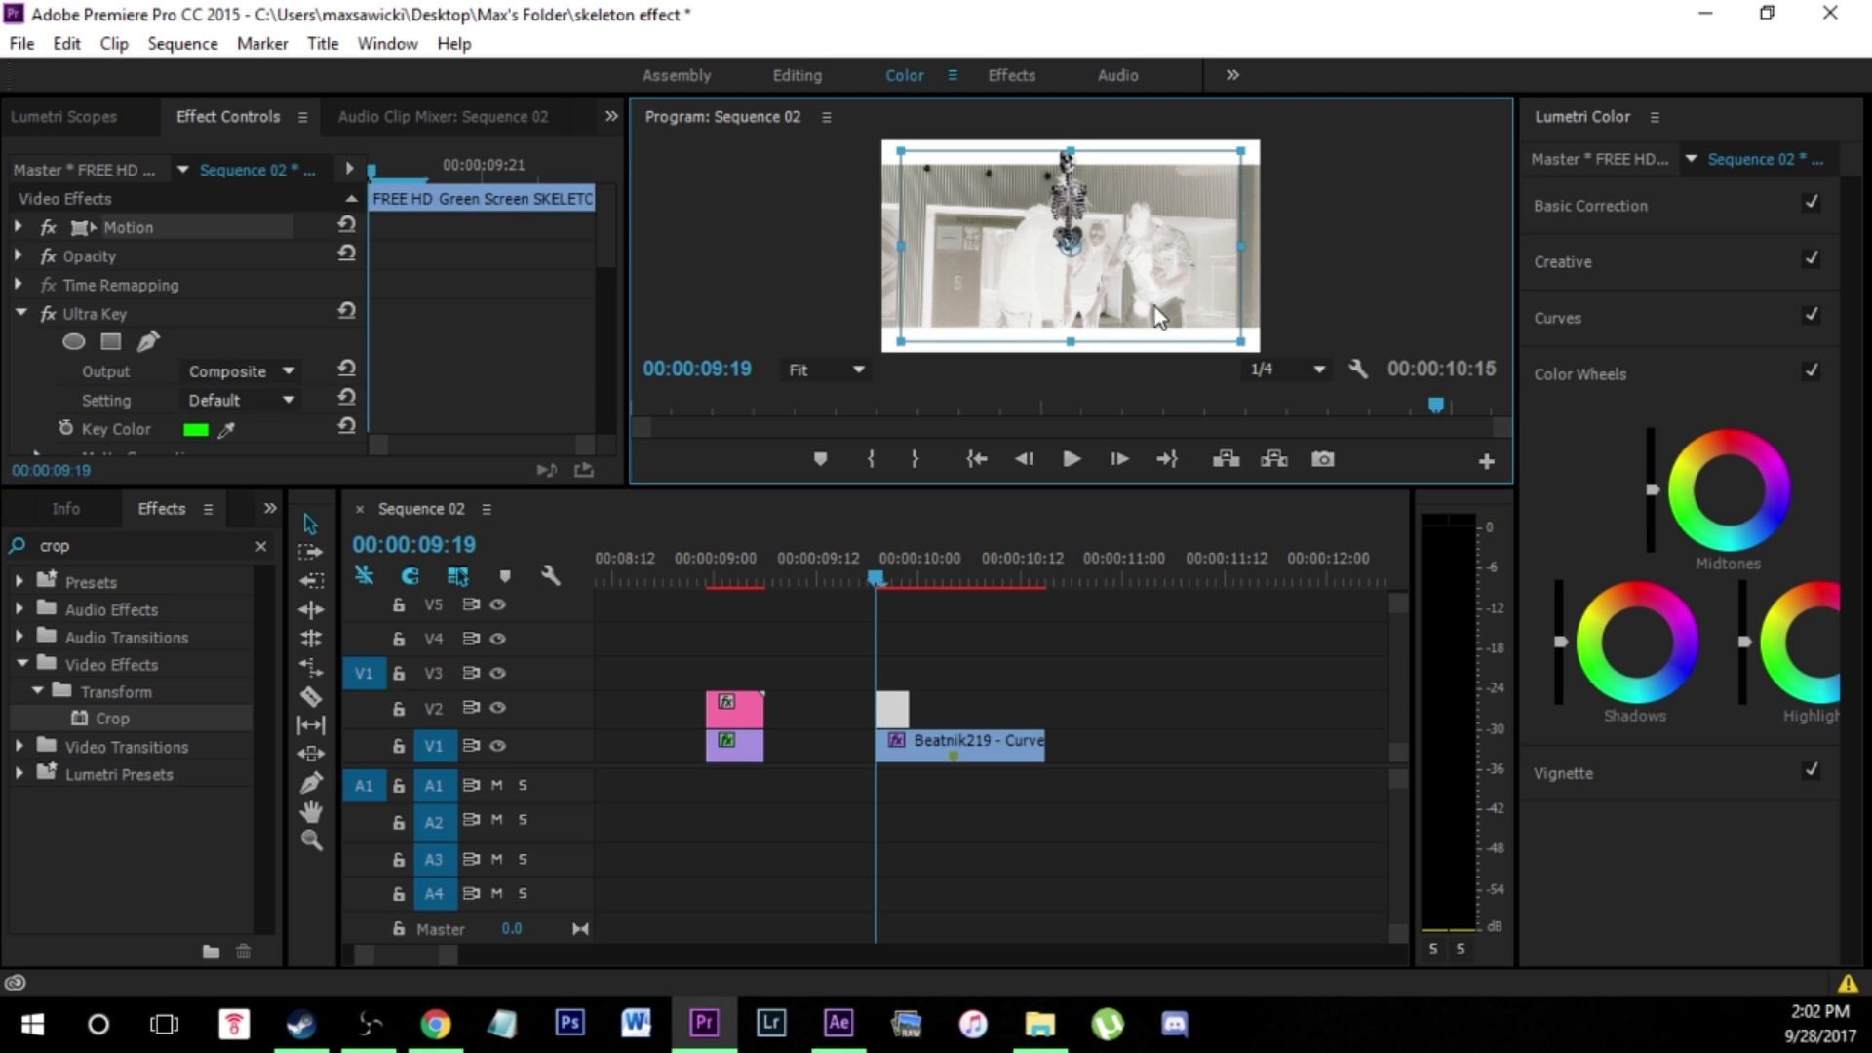
{"action": "left_click_drag", "start_coordinate": [1184, 319], "coordinate": [1206, 294]}
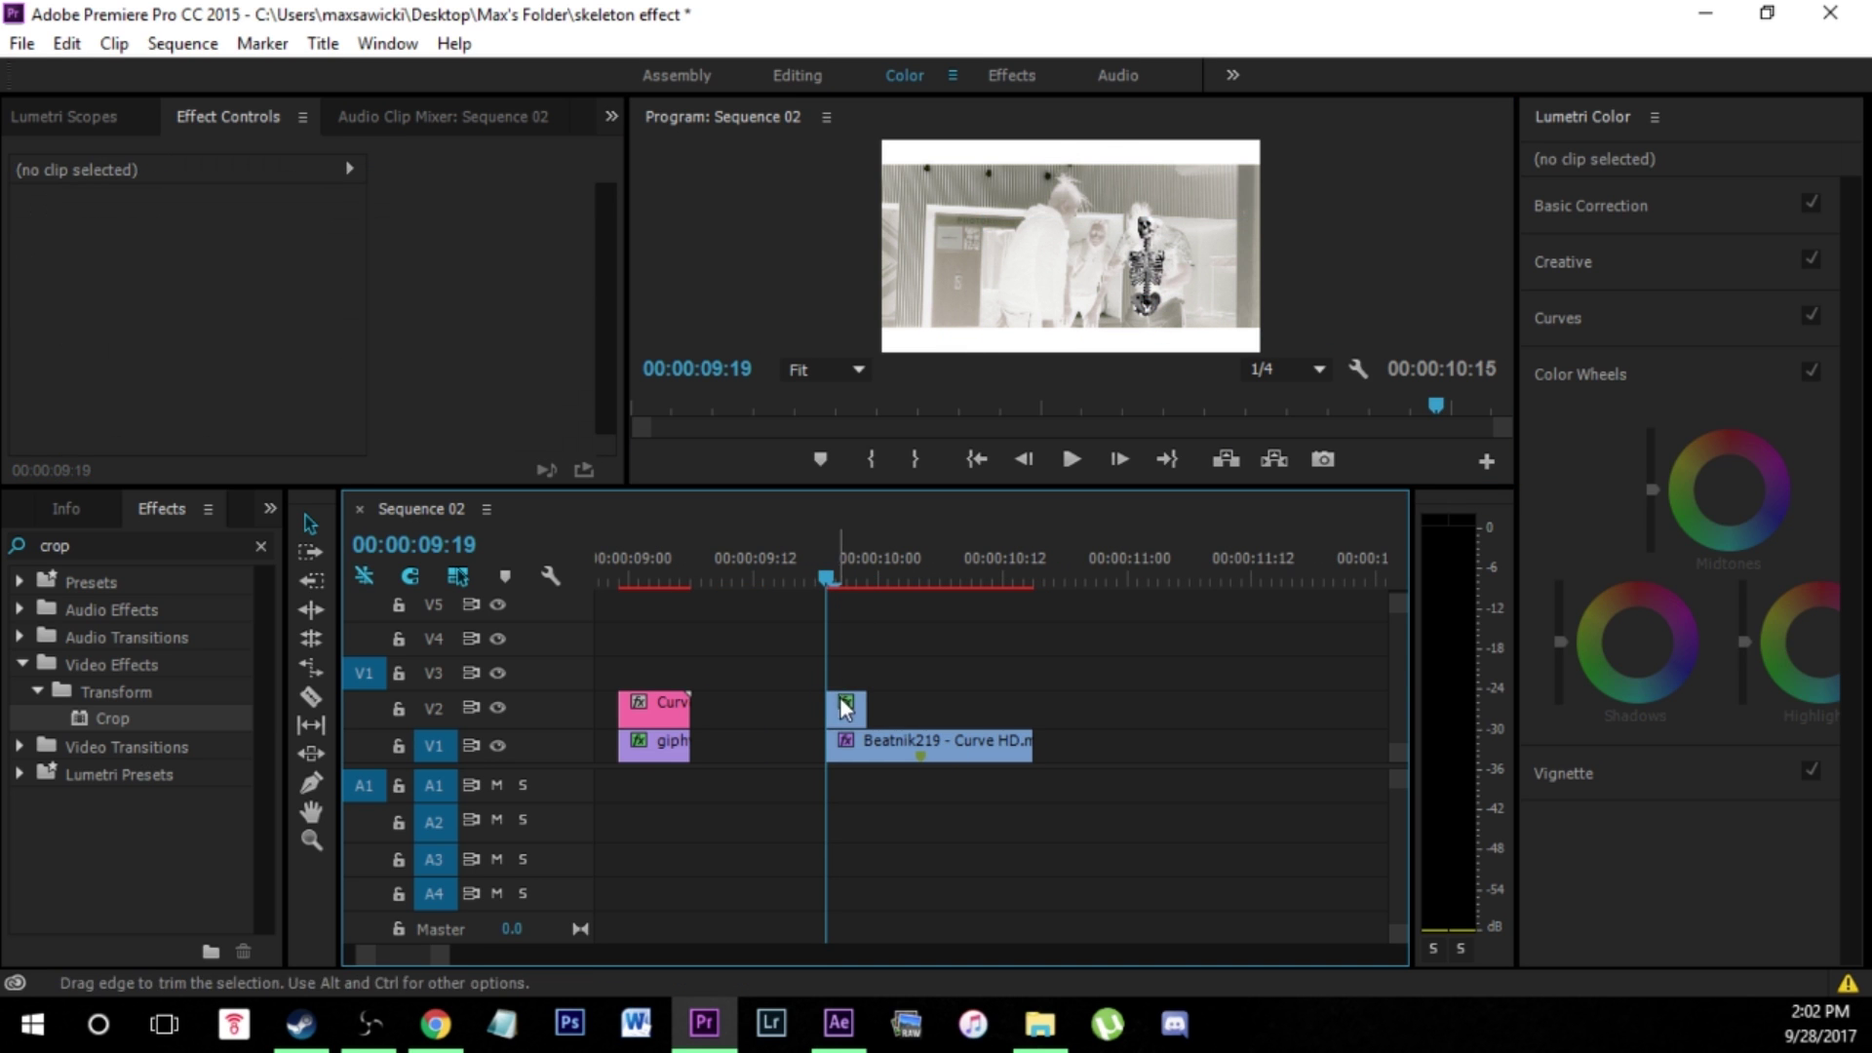
- Turn off opacity keyframing for the skeleton clip on V2 and set its blend mode to Exclusion
{"action": "left_click", "coordinate": [841, 706]}
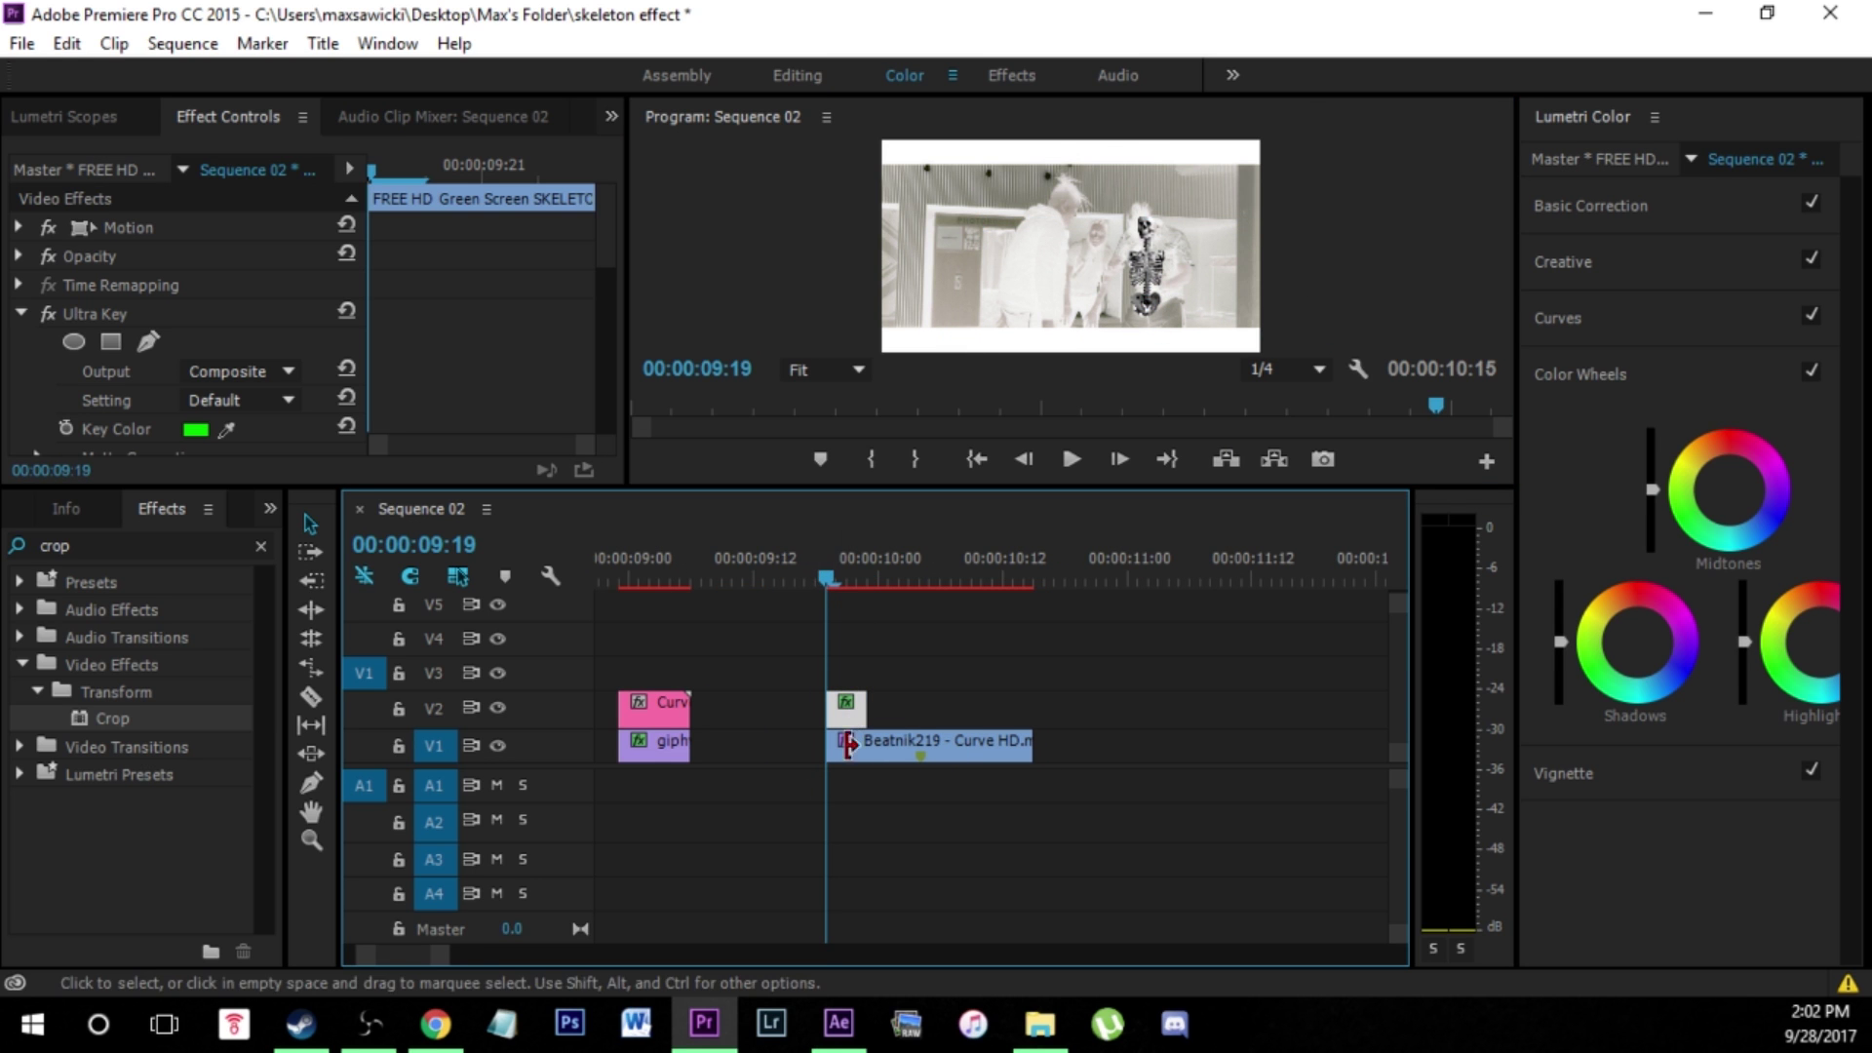
{"action": "left_click", "coordinate": [975, 680]}
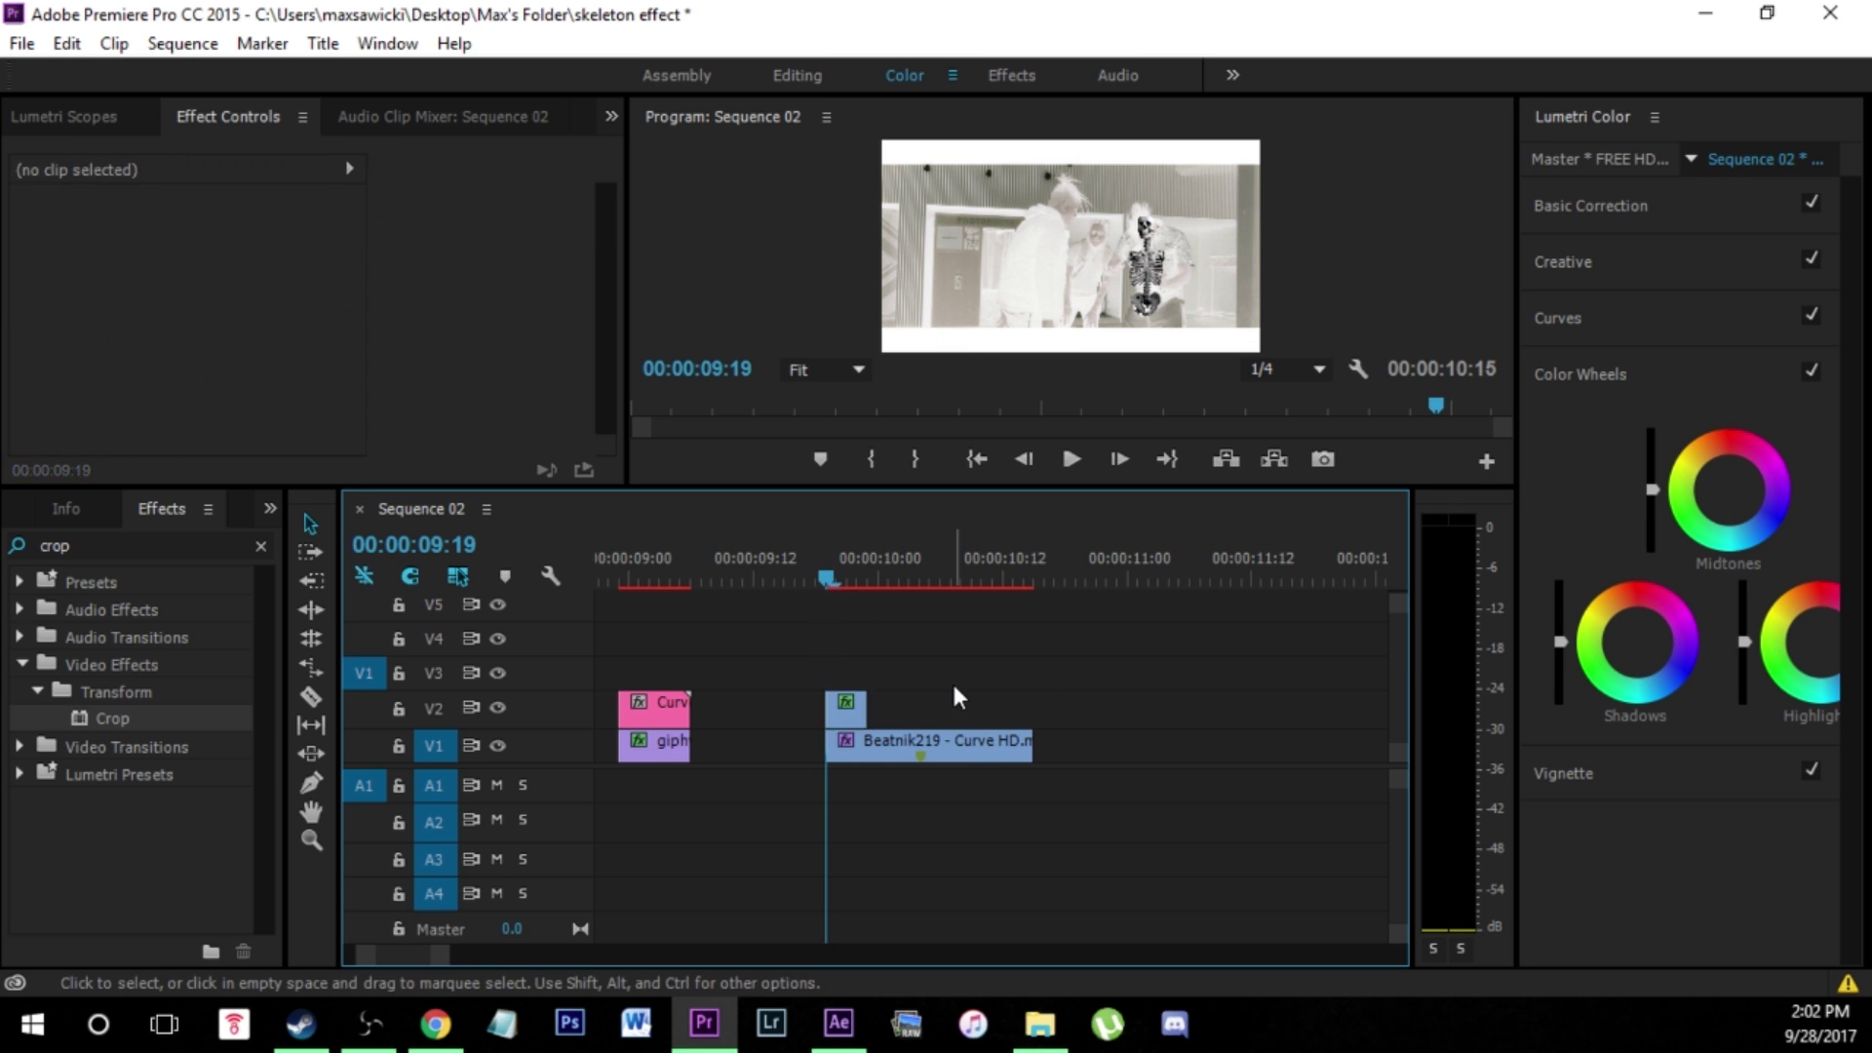
{"action": "left_click", "coordinate": [852, 712]}
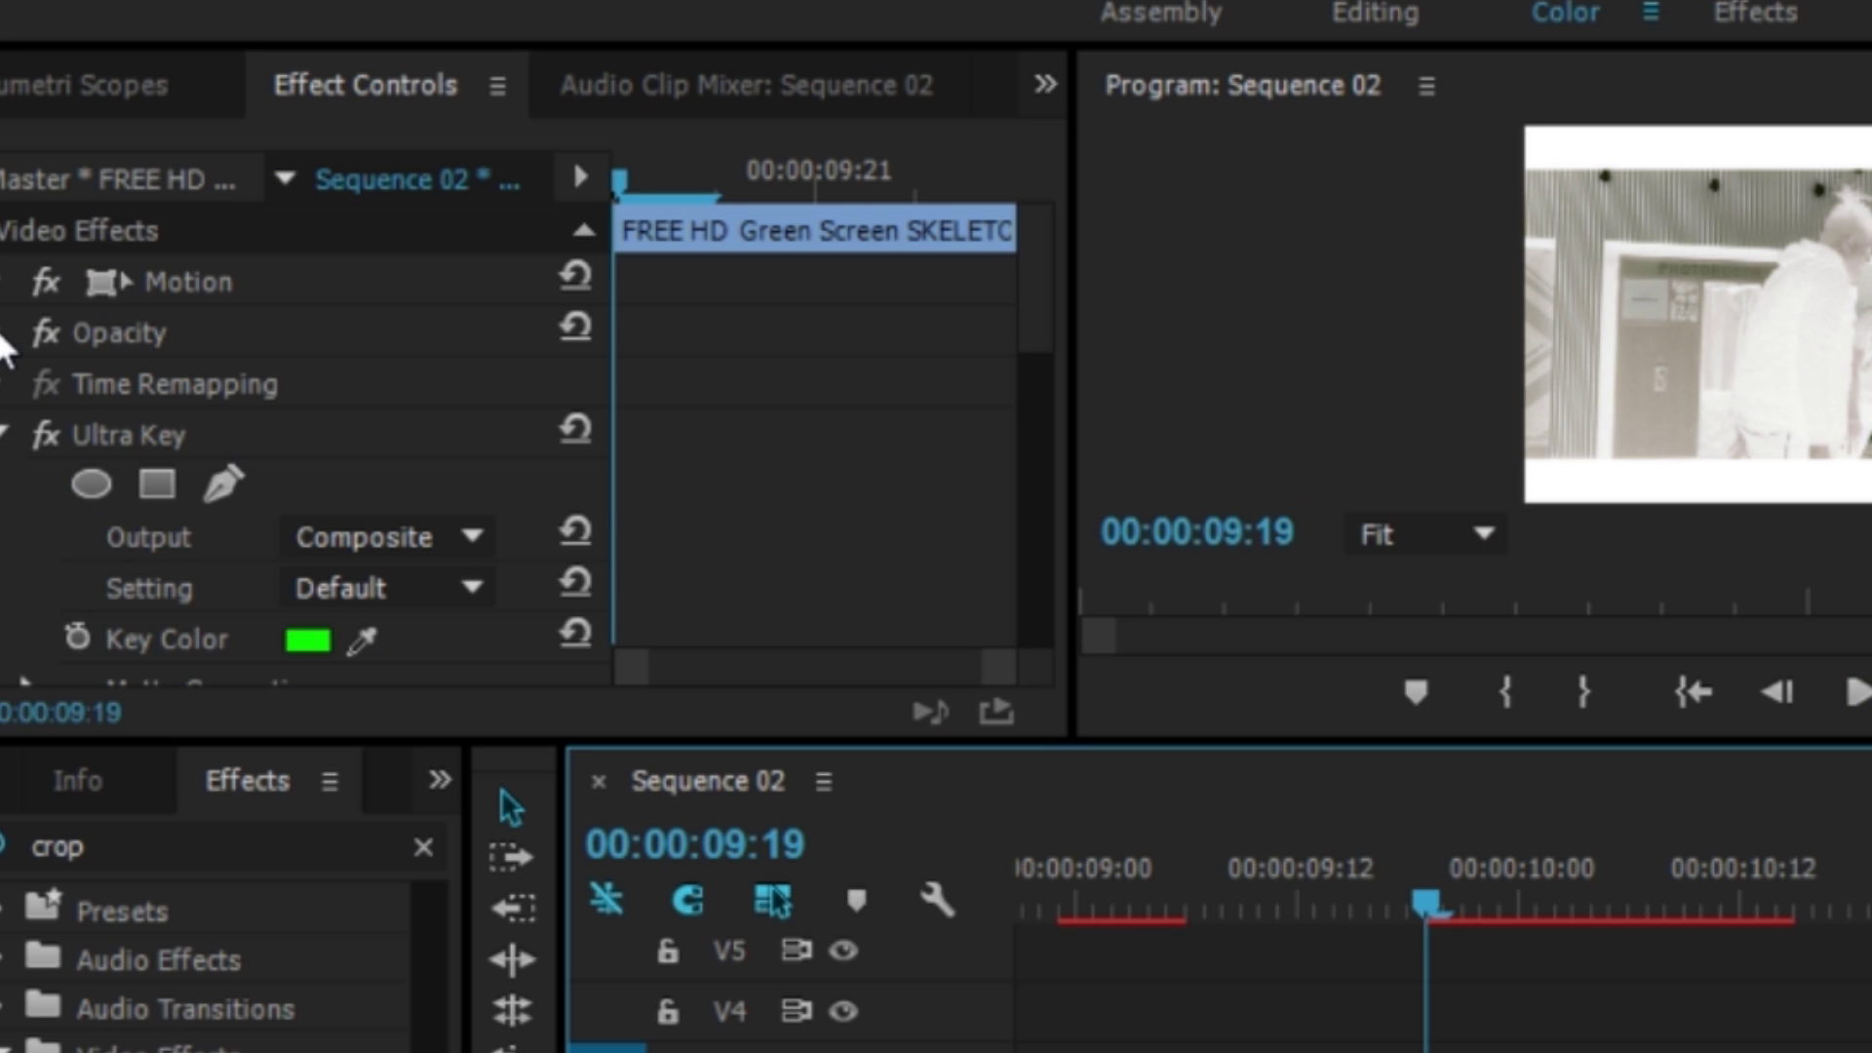
{"action": "left_click", "coordinate": [5, 334]}
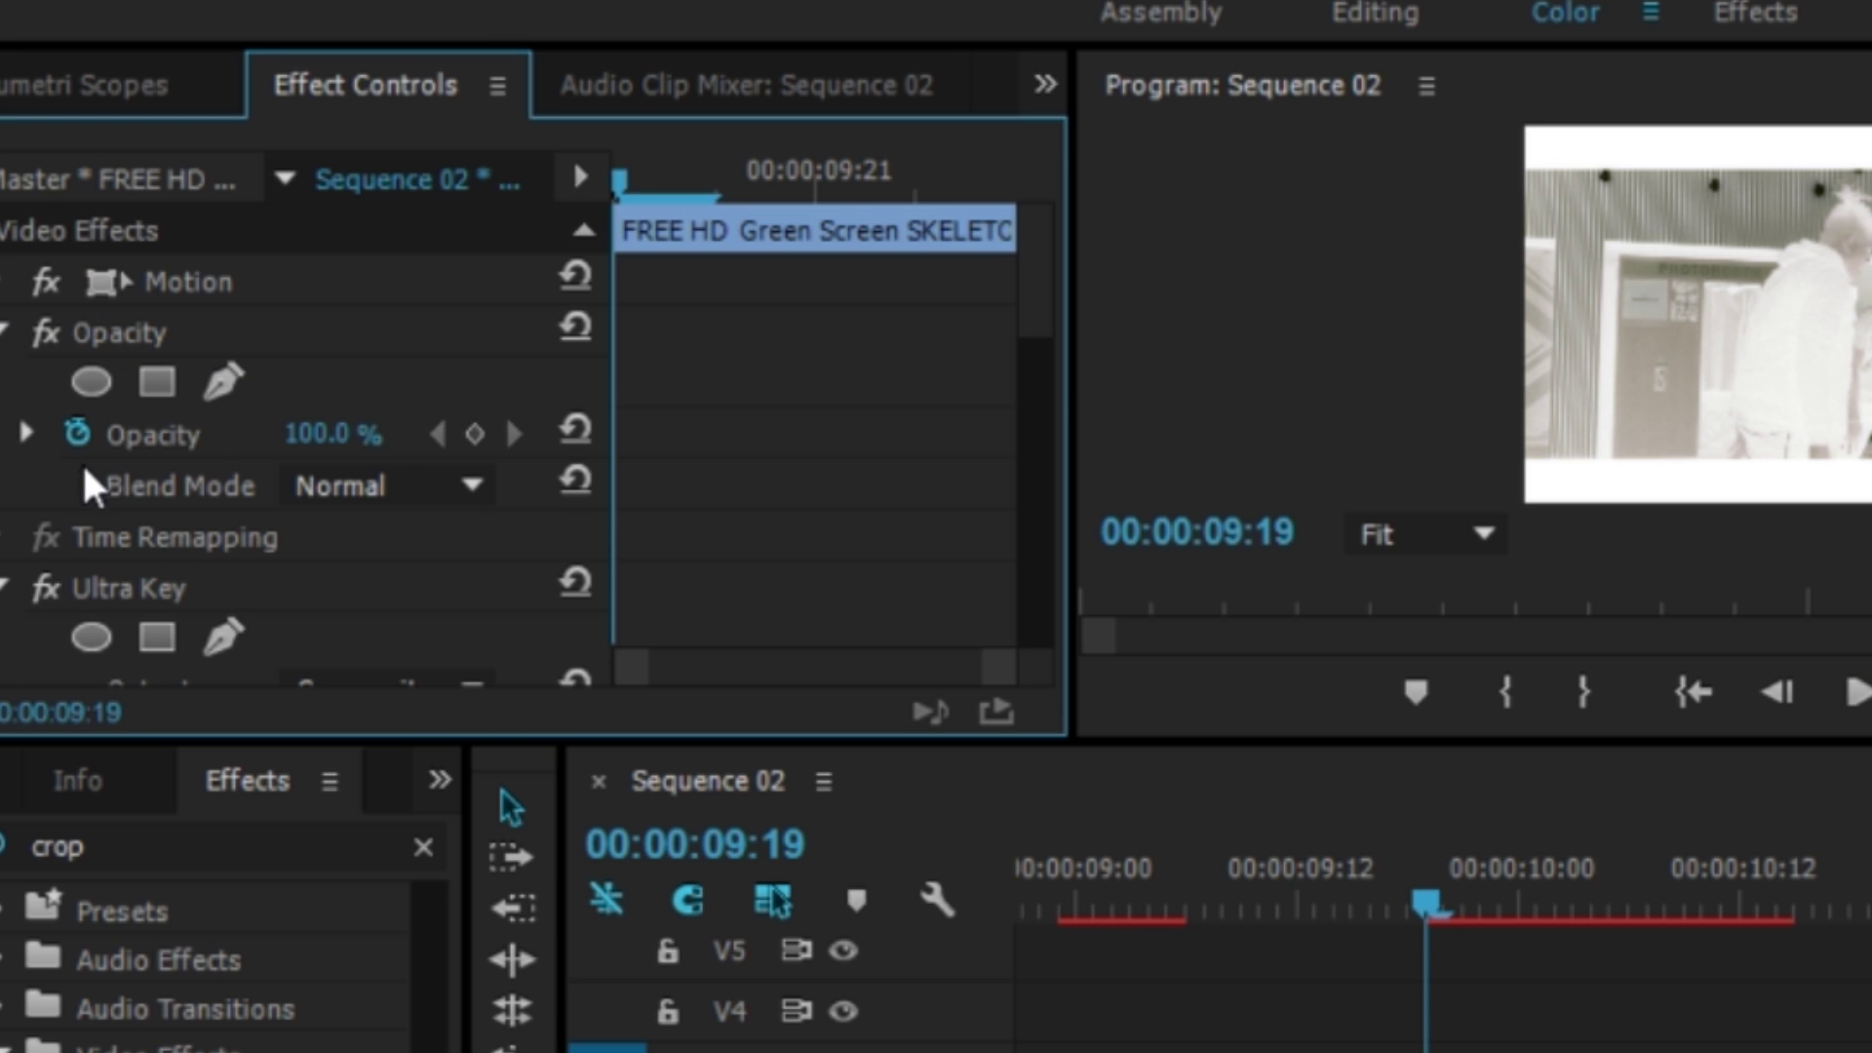
{"action": "left_click", "coordinate": [459, 487]}
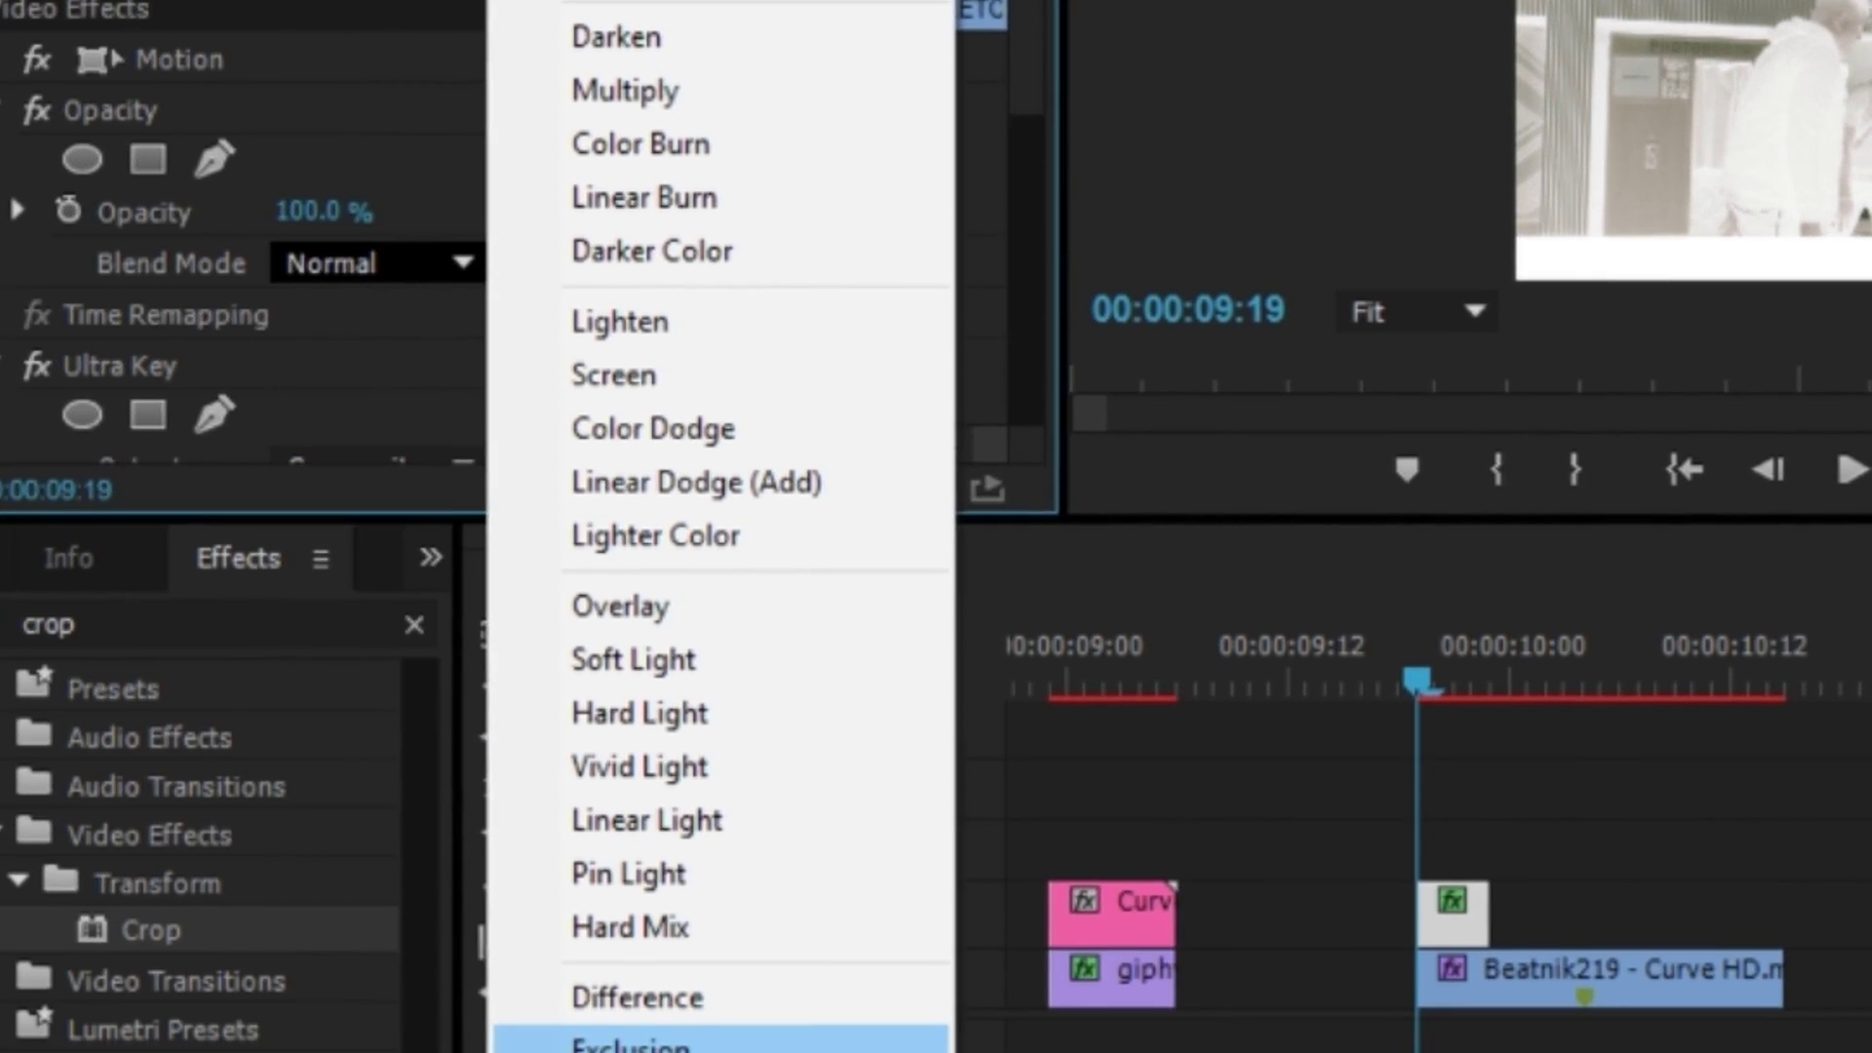
{"action": "left_click", "coordinate": [624, 1042]}
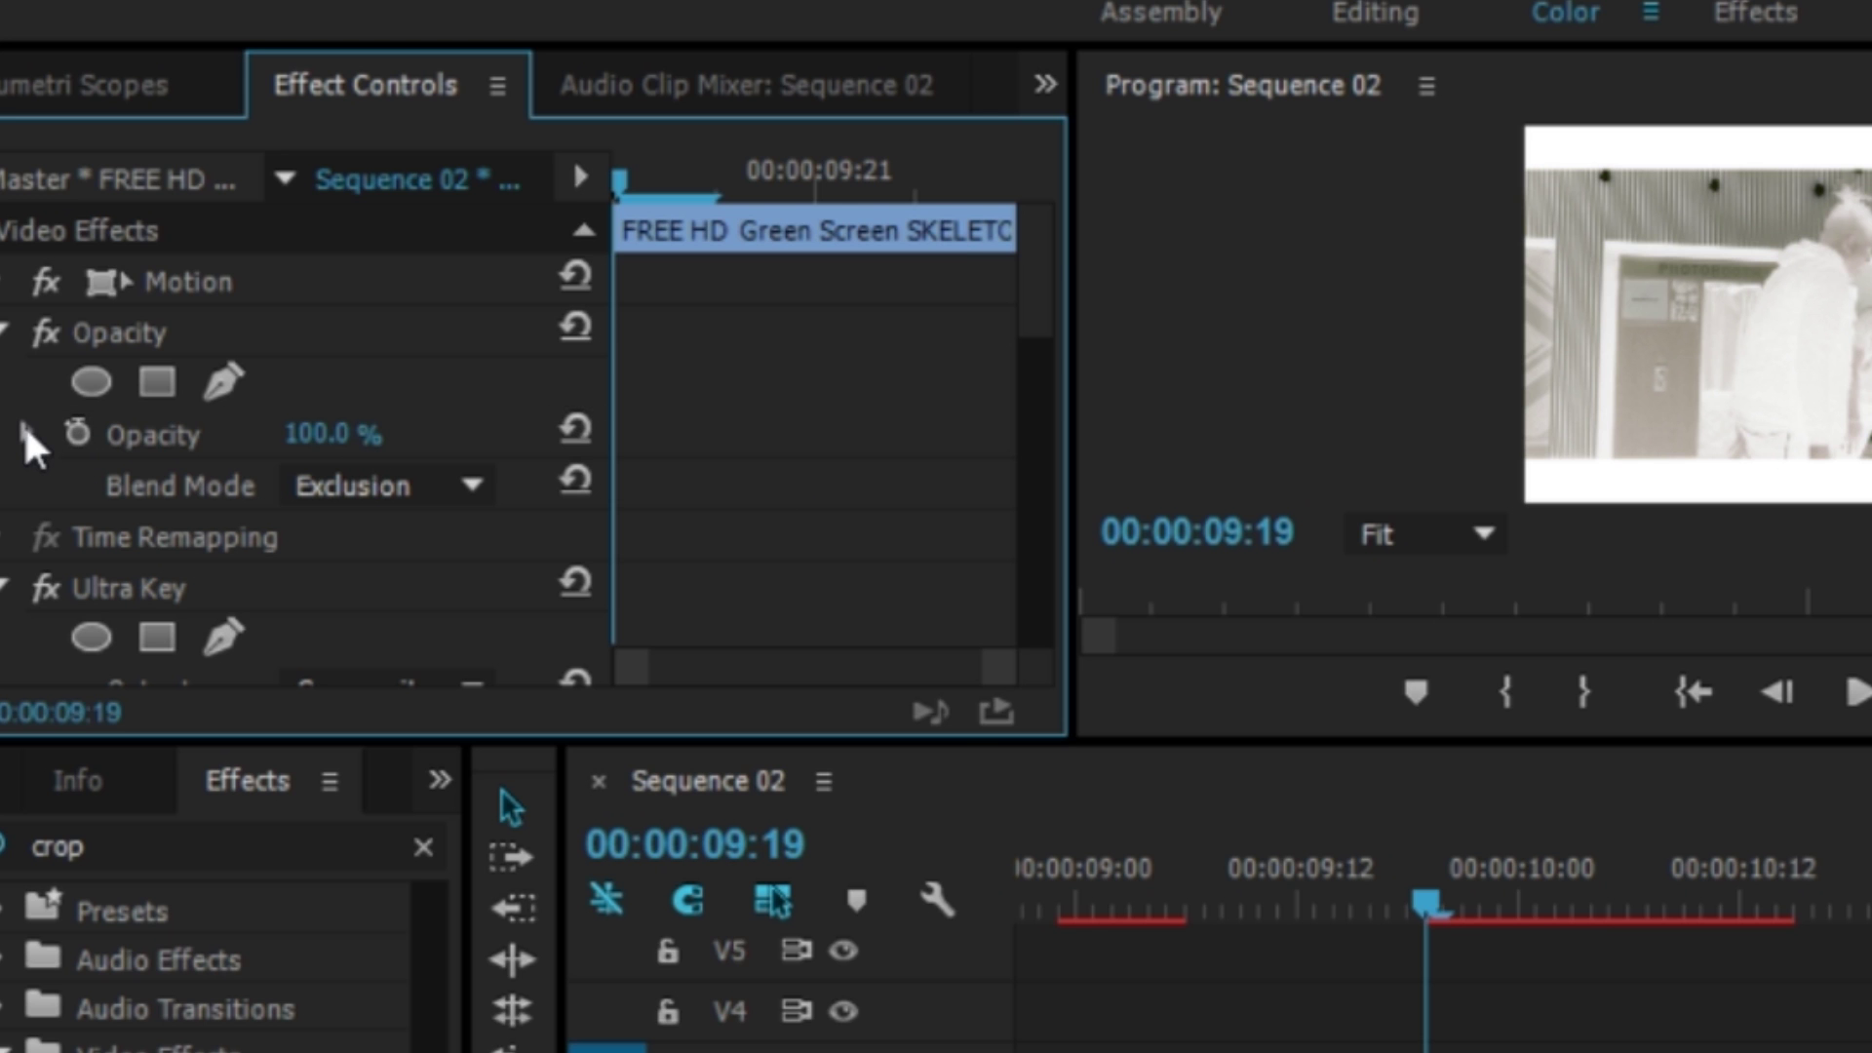
- Try other blend modes such as Overlay on the skeleton clip, then go back to Exclusion
{"action": "left_click", "coordinate": [419, 497]}
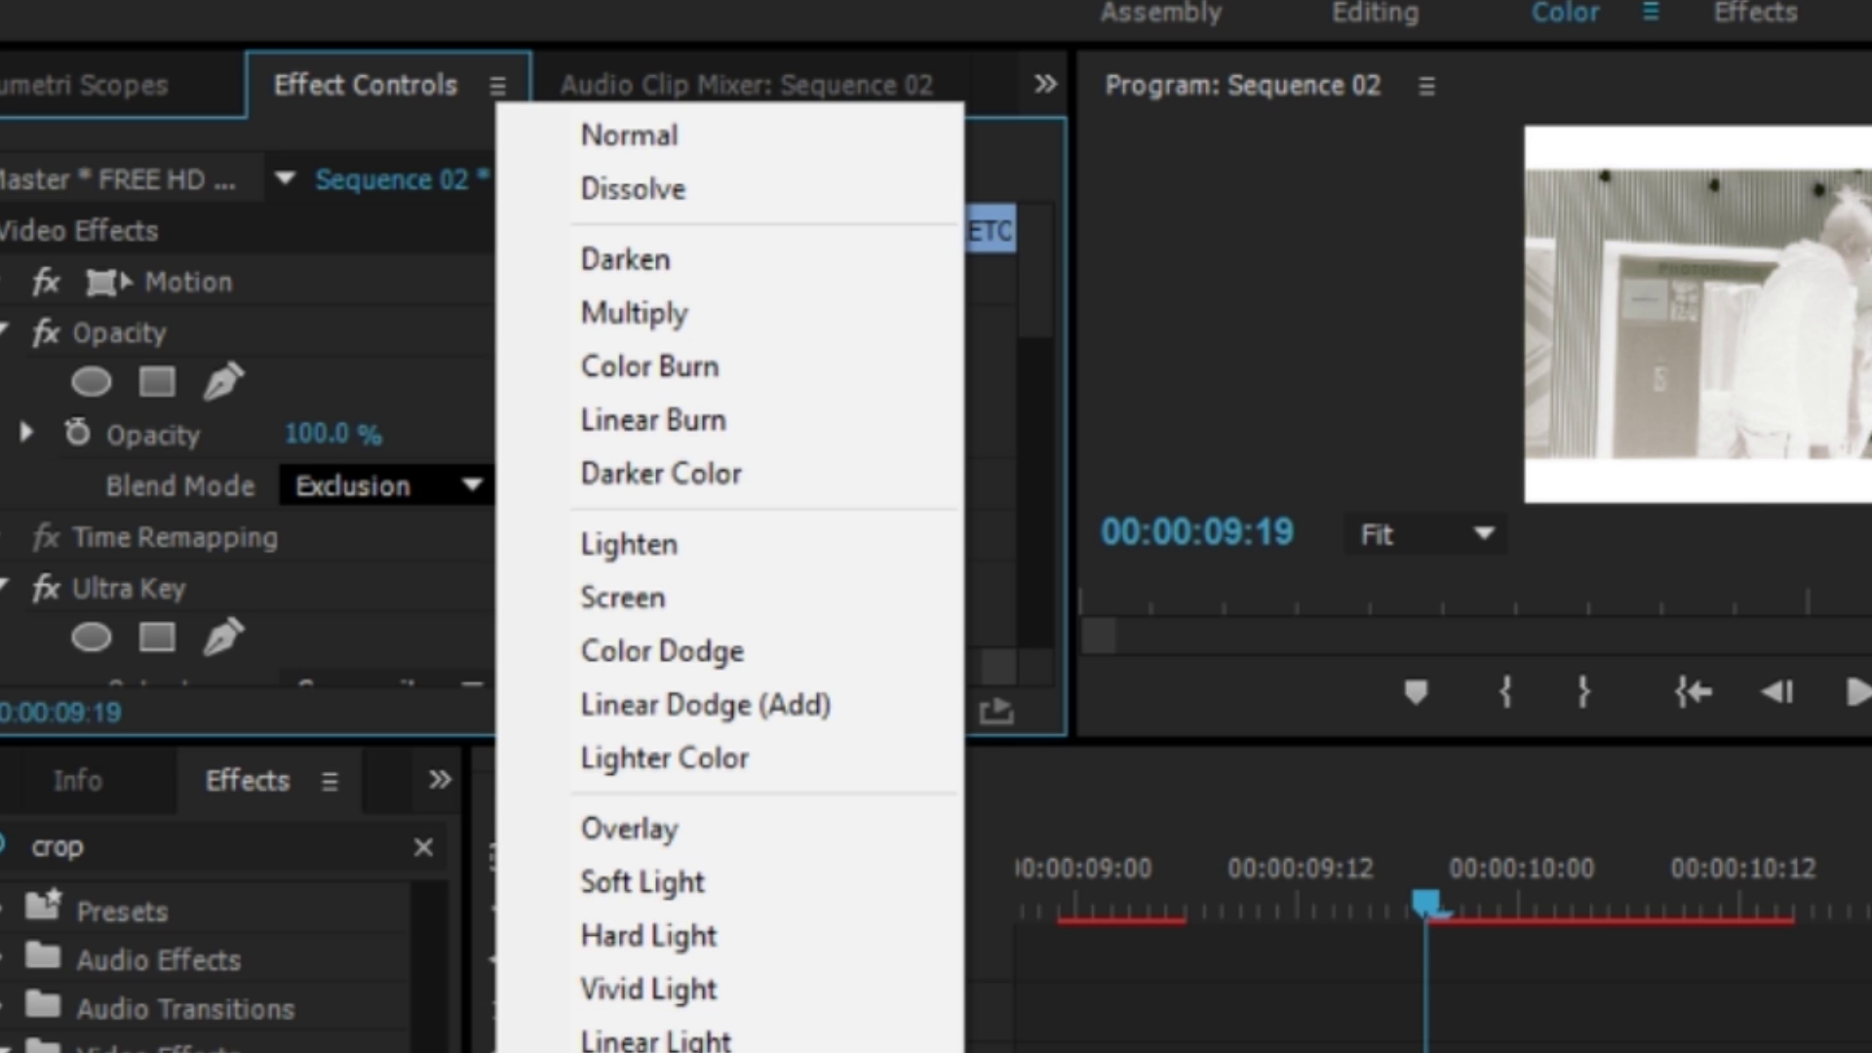
{"action": "left_click", "coordinate": [655, 1039]}
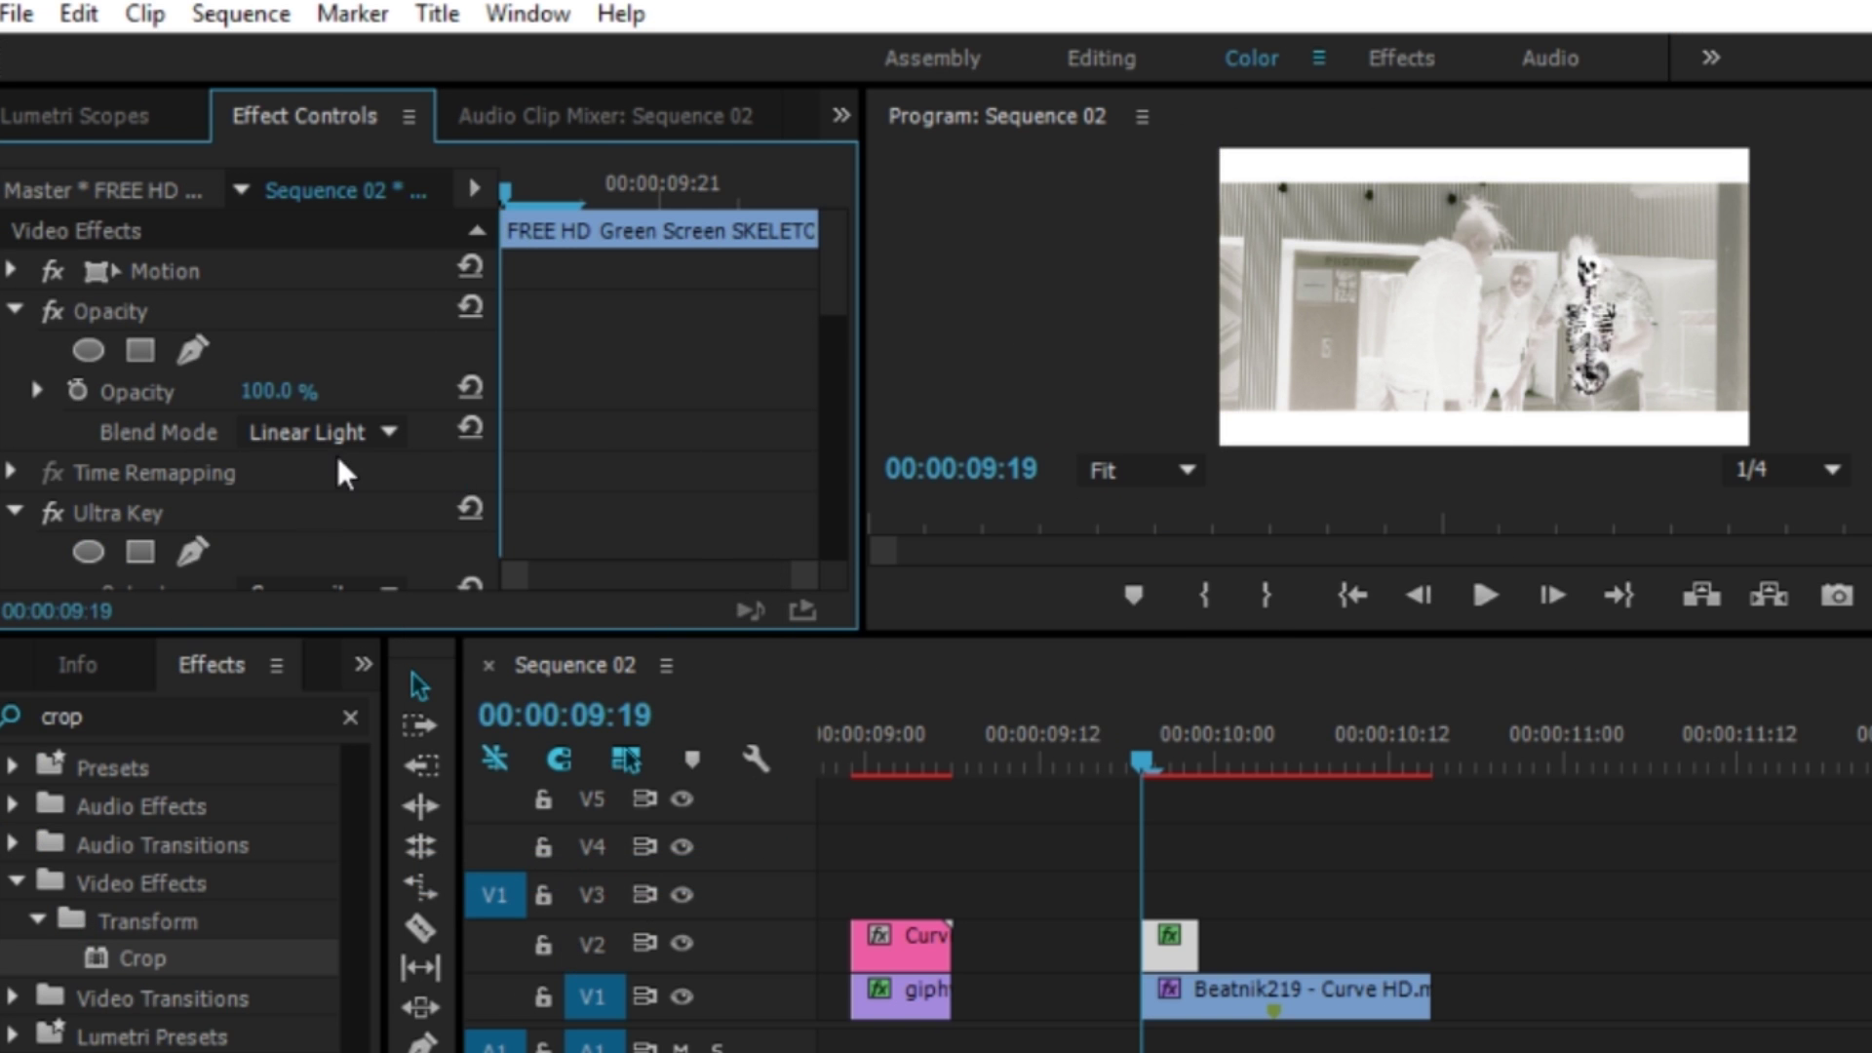
{"action": "left_click", "coordinate": [336, 434]}
{"action": "left_click", "coordinate": [434, 740]}
{"action": "left_click", "coordinate": [363, 439]}
{"action": "left_click", "coordinate": [487, 703]}
{"action": "left_click", "coordinate": [352, 444]}
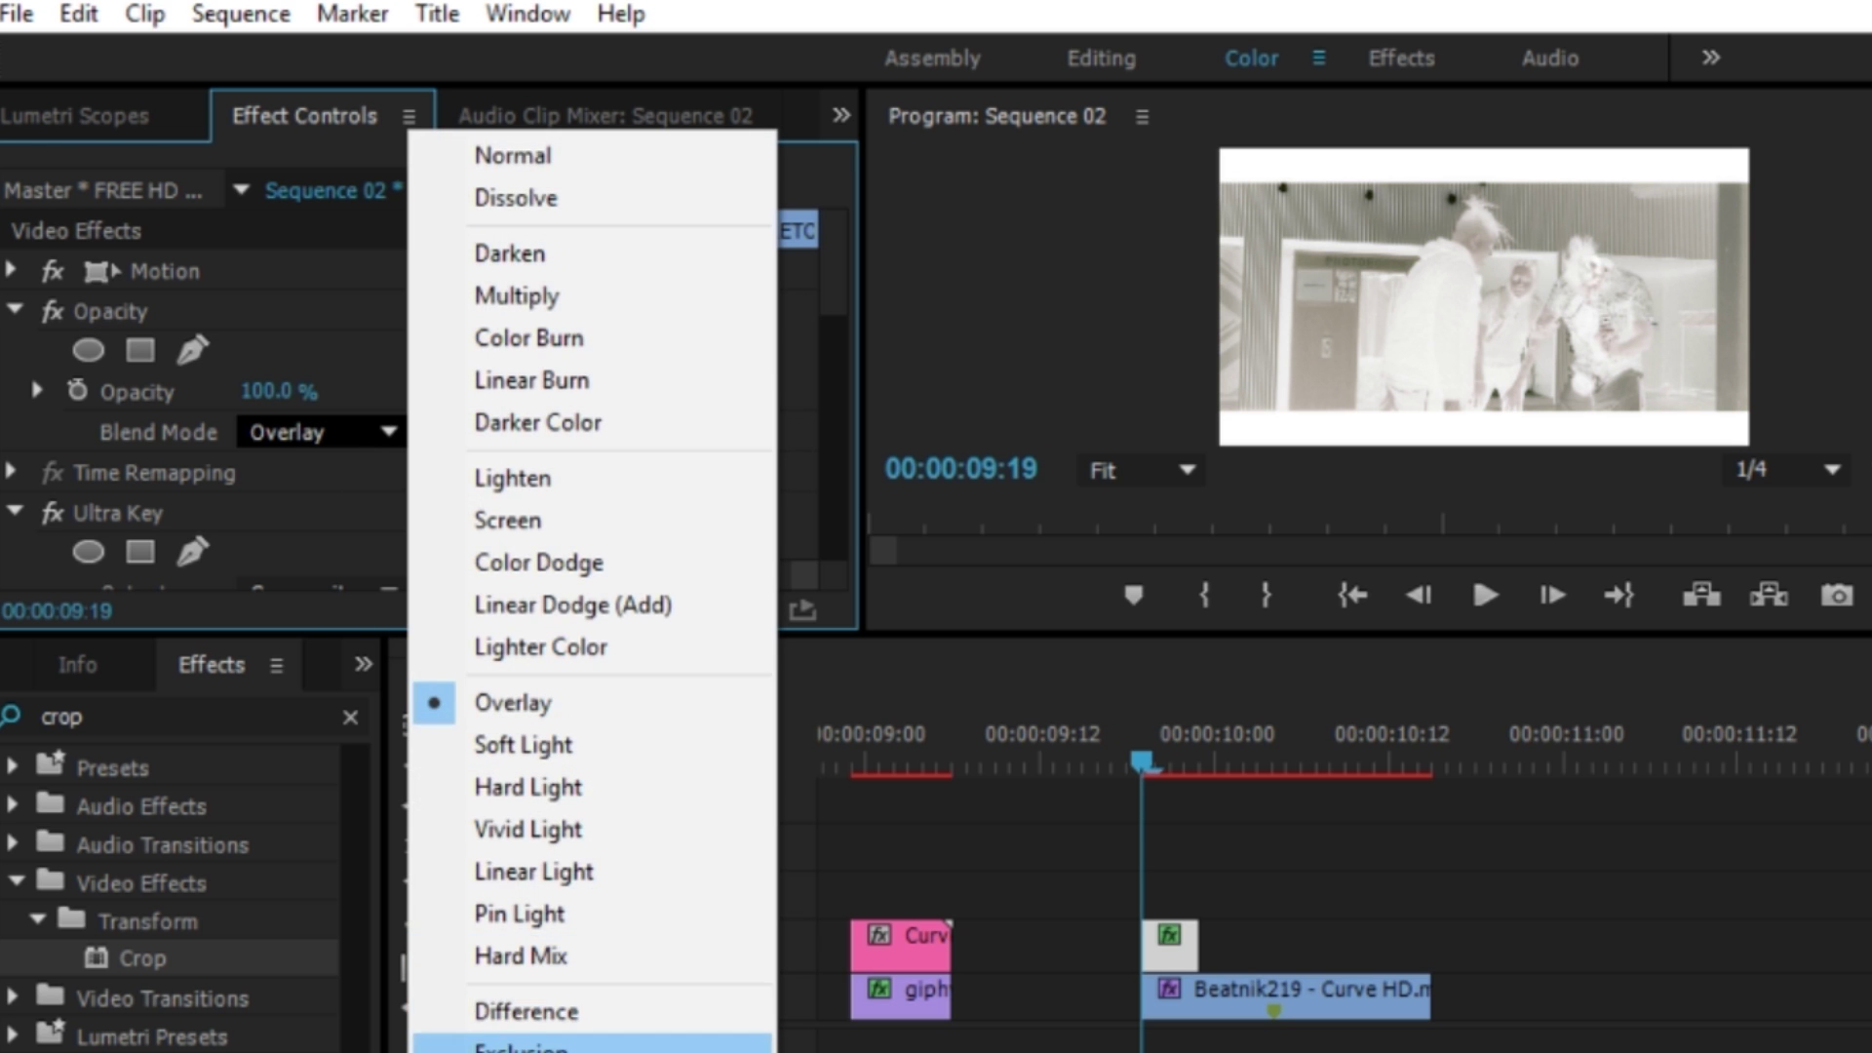
{"action": "left_click", "coordinate": [519, 1045]}
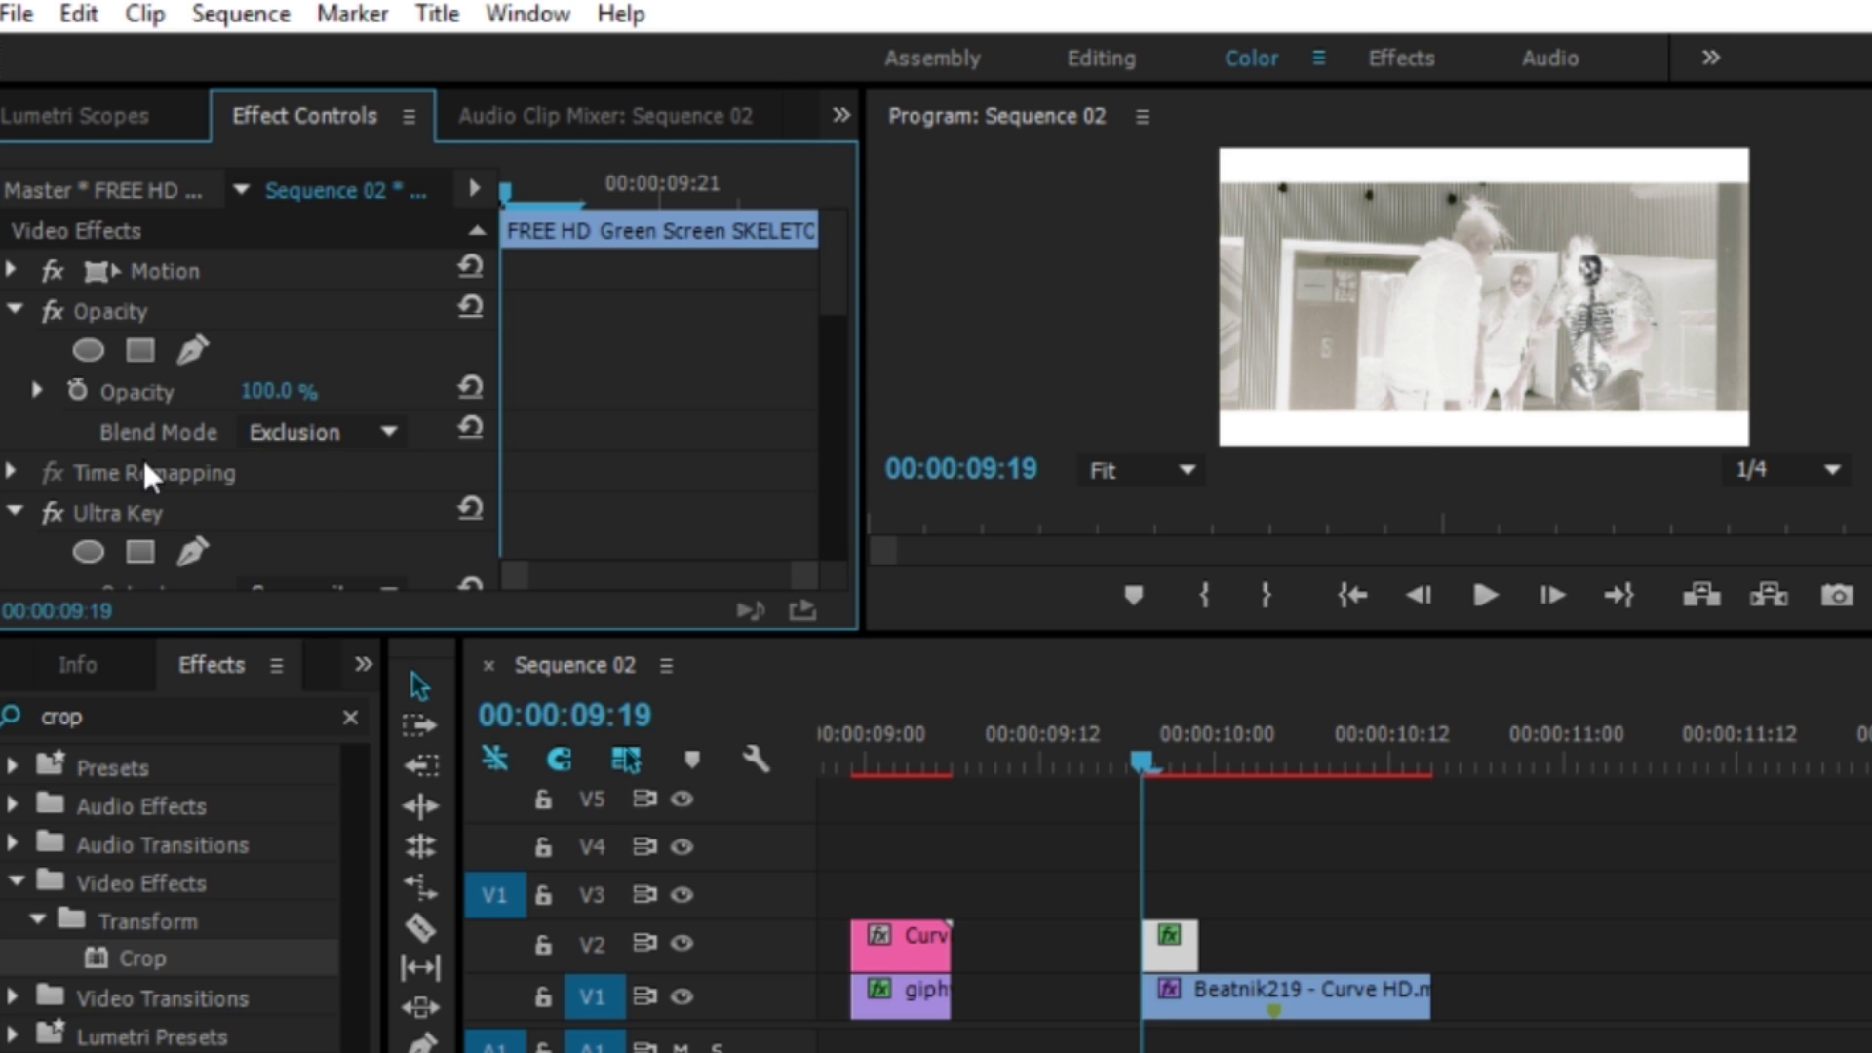
- Reduce the skeleton clip's opacity to 50%
{"action": "left_click", "coordinate": [38, 389]}
{"action": "left_click_drag", "start_coordinate": [240, 448], "coordinate": [248, 440]}
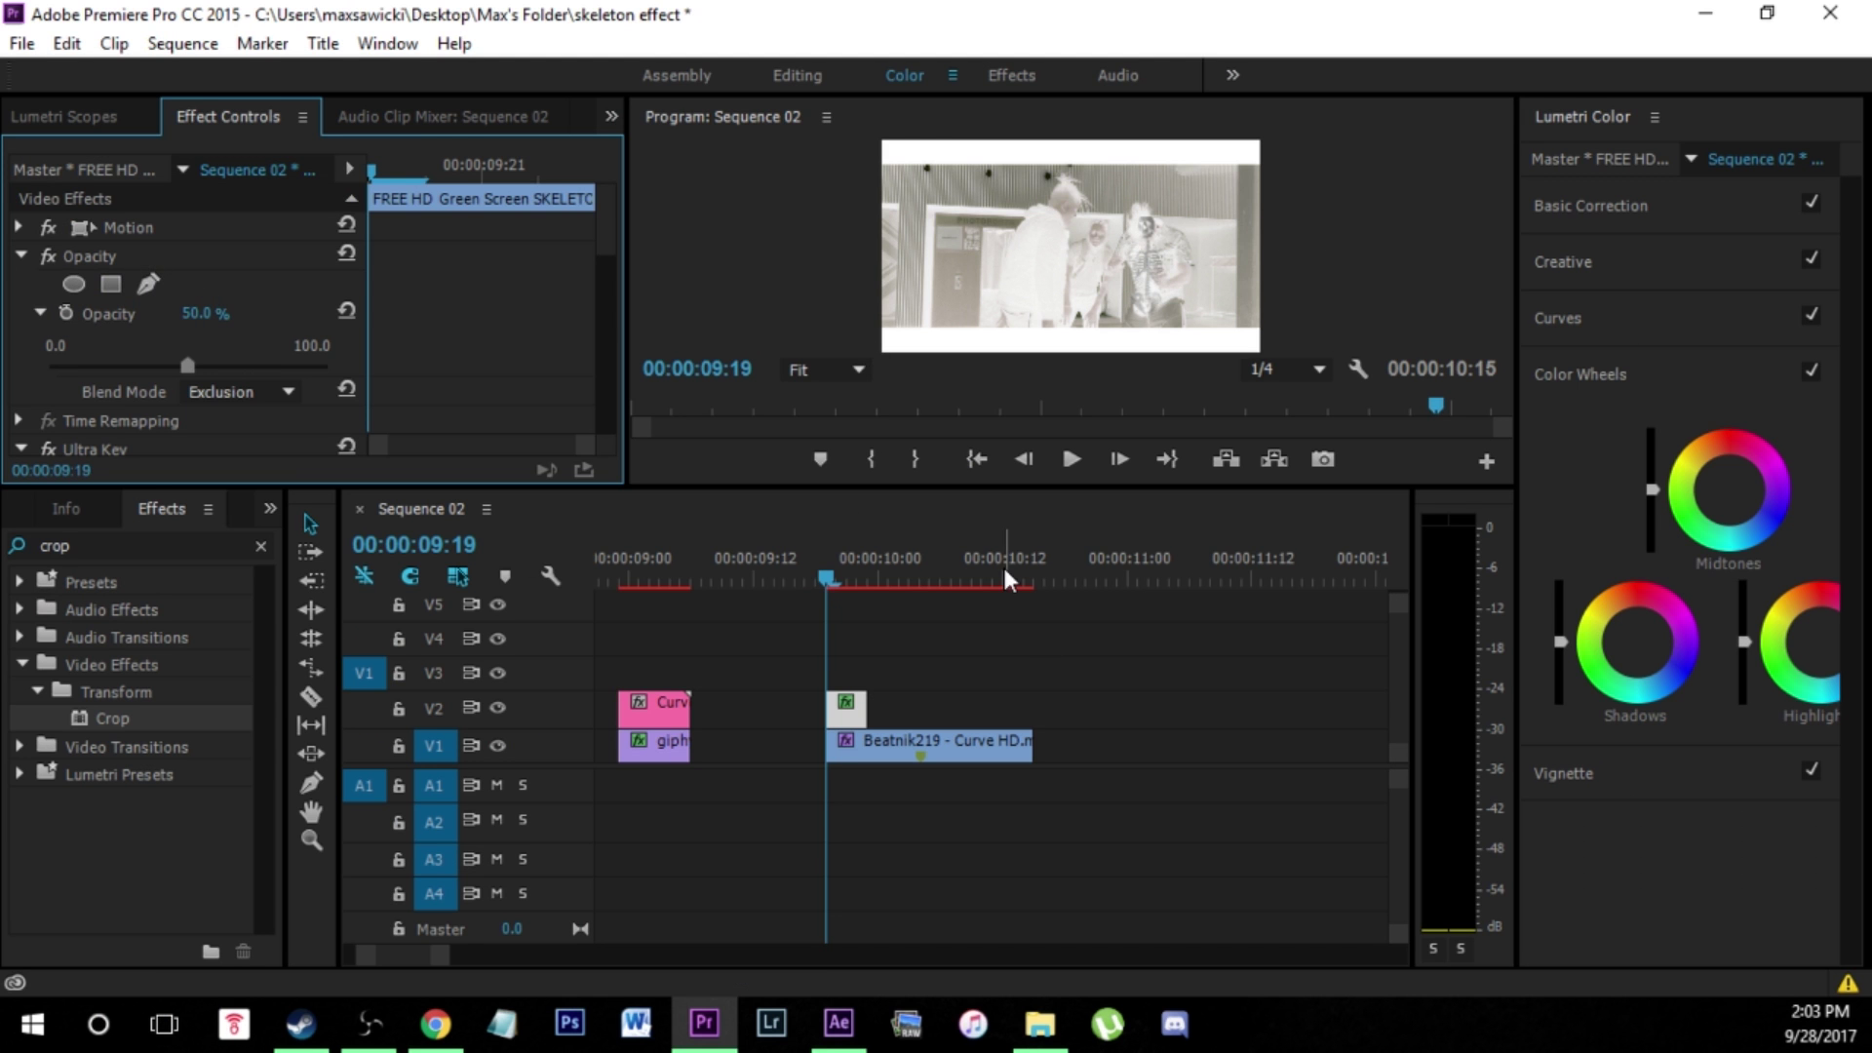
- Play the sequence to preview the overlaid skeleton, then return the playhead to 00:00:09:19
{"action": "scroll", "coordinate": [802, 655], "scroll_direction": "up", "scroll_amount": 1}
{"action": "key", "text": "="}
{"action": "key", "text": "="}
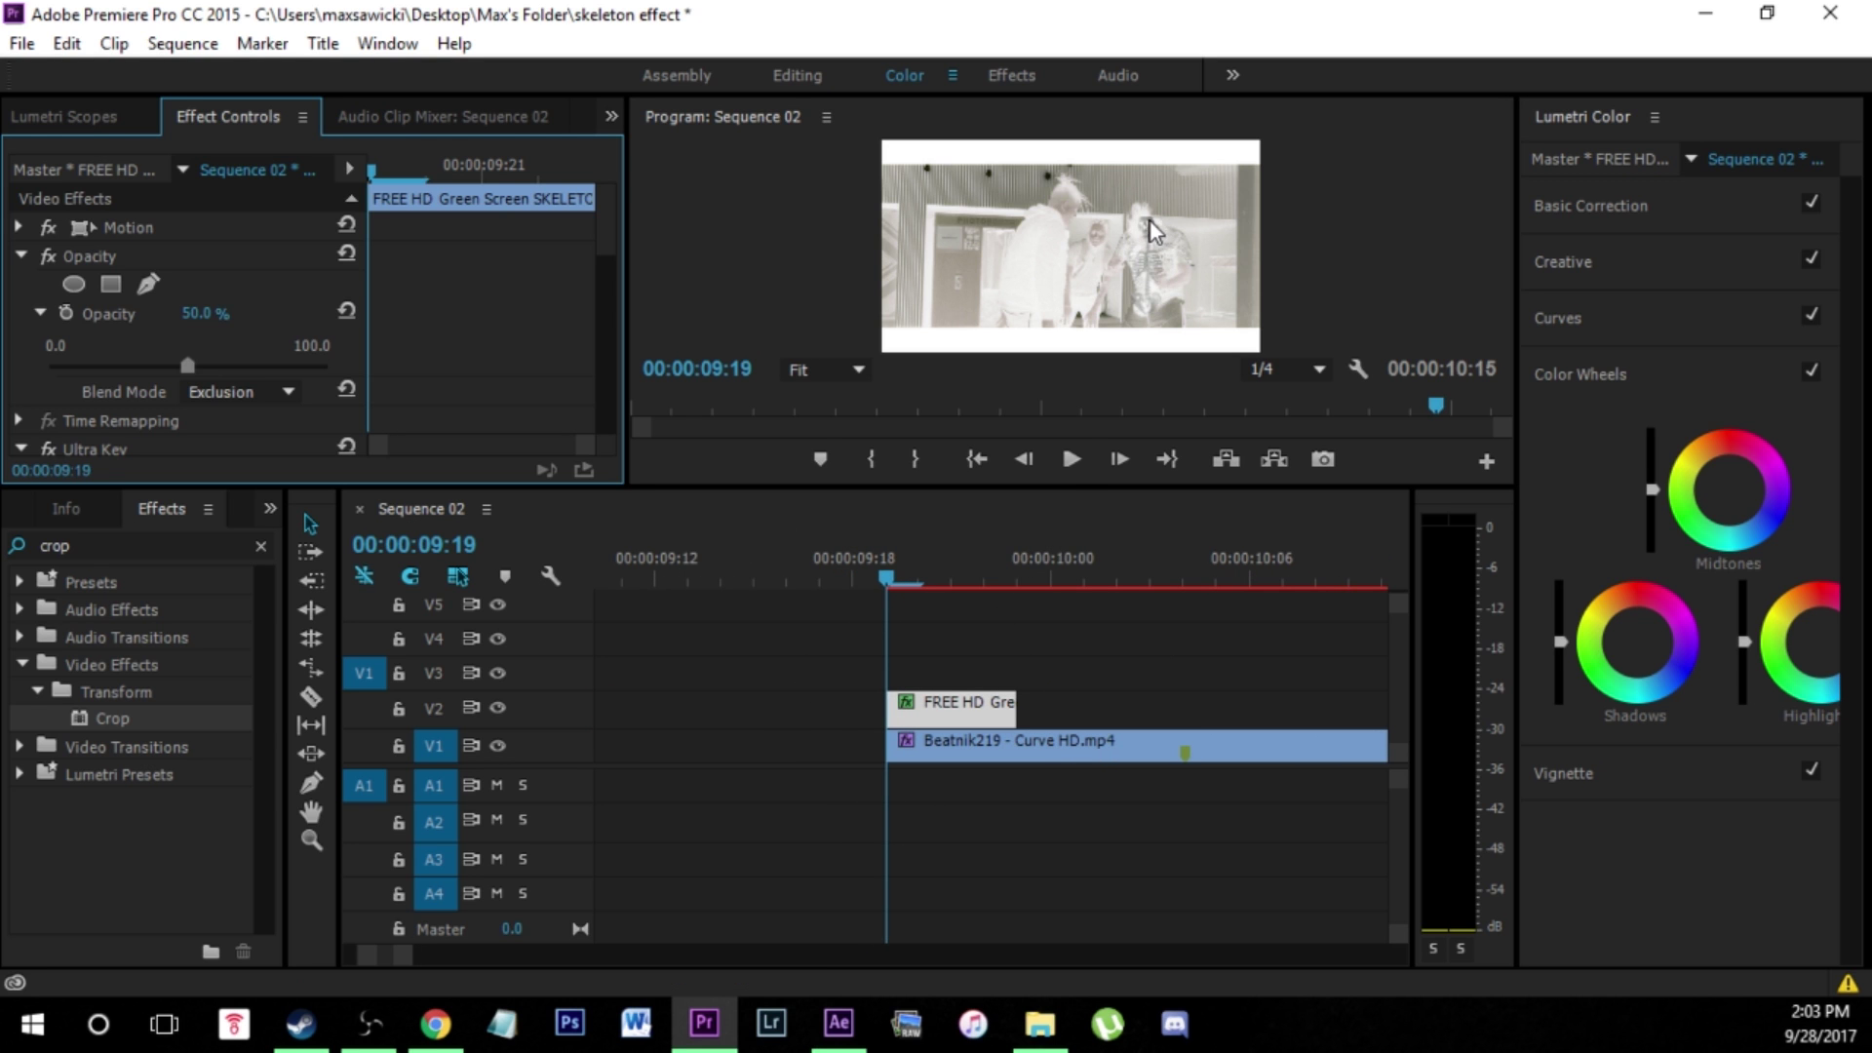
{"action": "left_click", "coordinate": [1070, 459]}
{"action": "left_click", "coordinate": [1140, 252]}
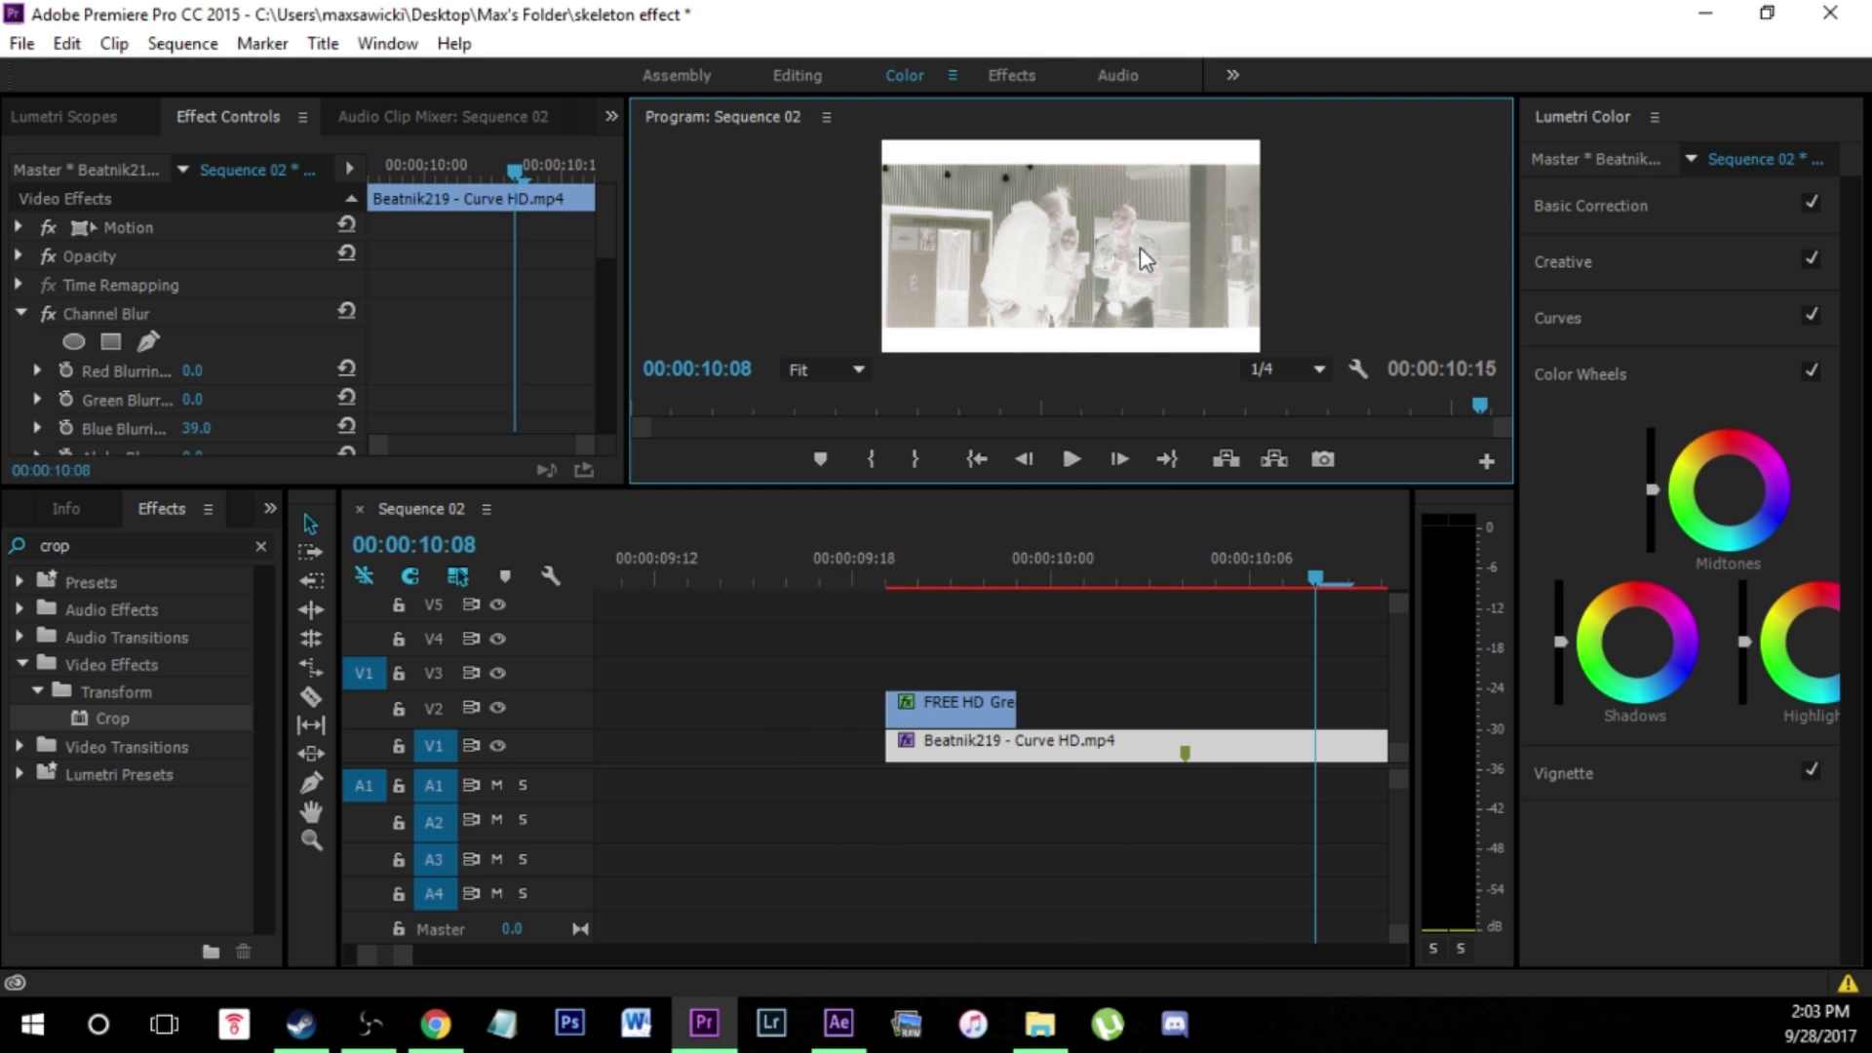
{"action": "left_click_drag", "start_coordinate": [1295, 564], "coordinate": [887, 648]}
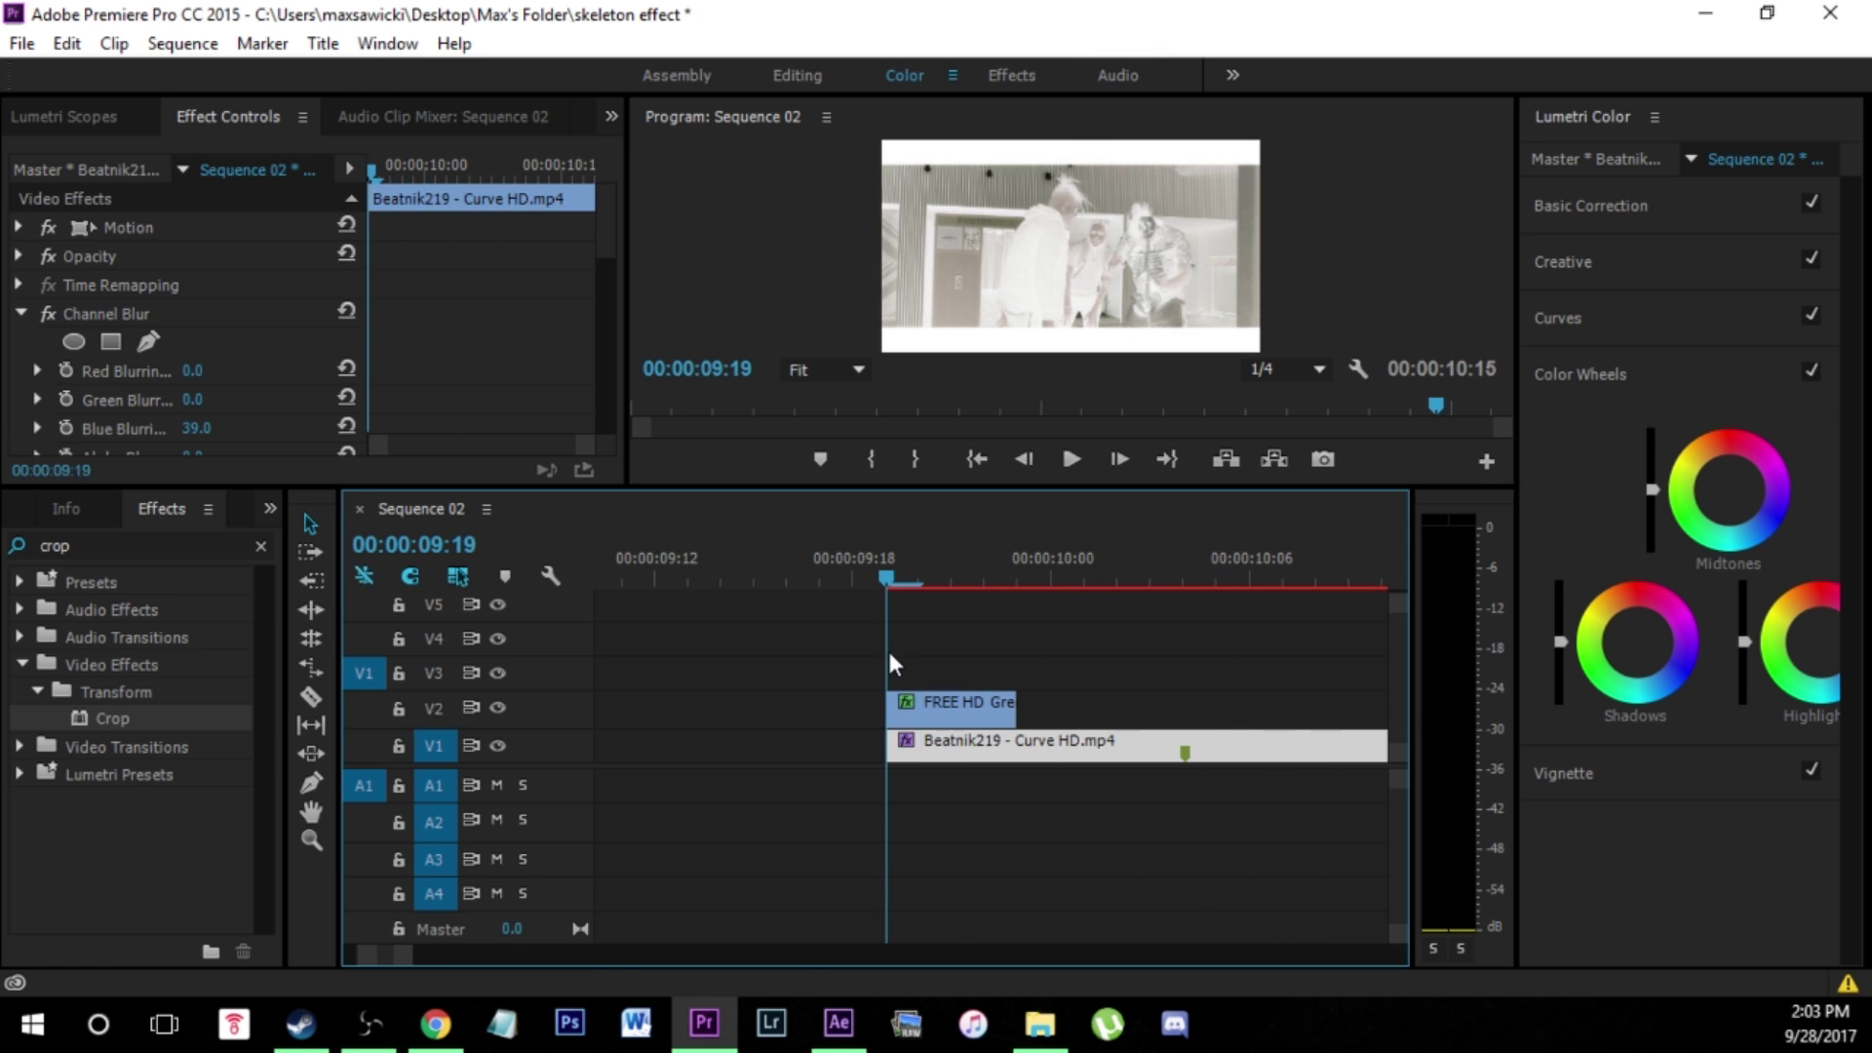
- Duplicate the skeleton clip from V2 onto V3 at the same start, checking it with V1 and V2 briefly hidden
{"action": "left_click", "coordinate": [958, 717]}
{"action": "left_click", "coordinate": [1126, 699]}
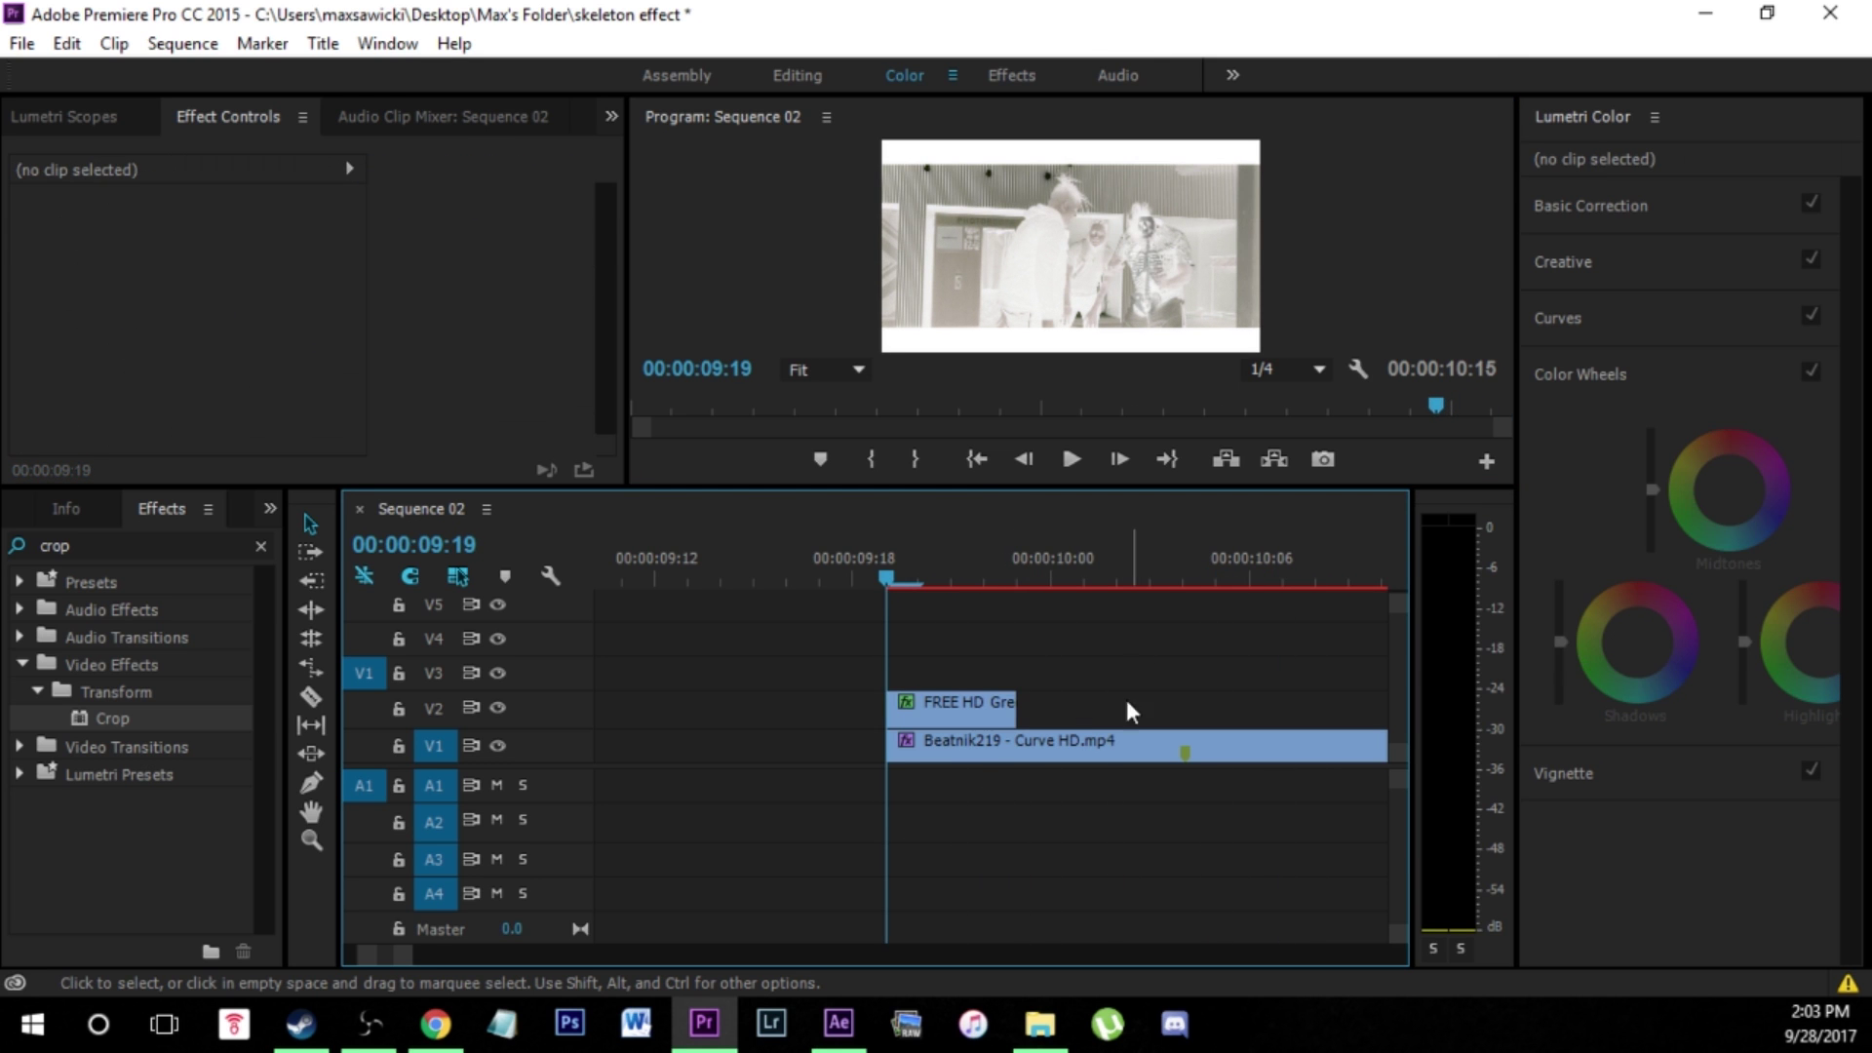
{"action": "left_click", "coordinate": [954, 720]}
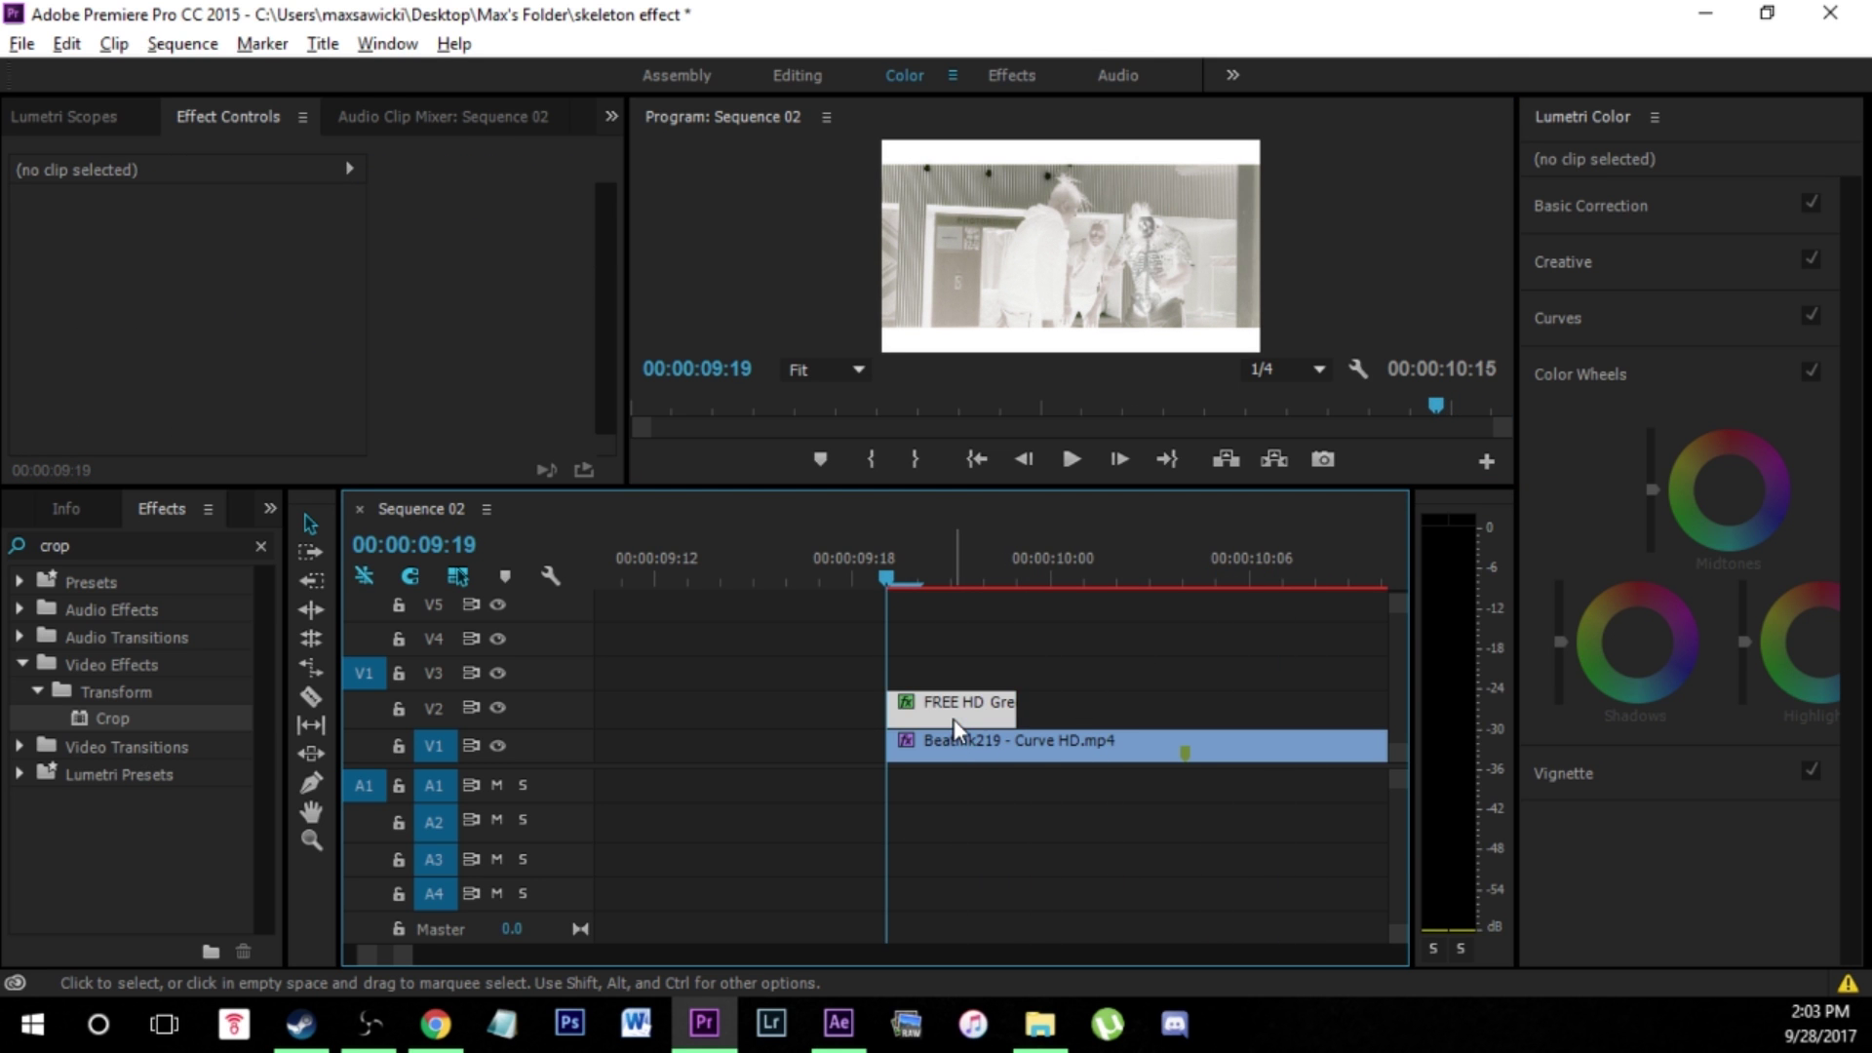
{"action": "left_click_drag", "start_coordinate": [953, 717], "coordinate": [957, 683]}
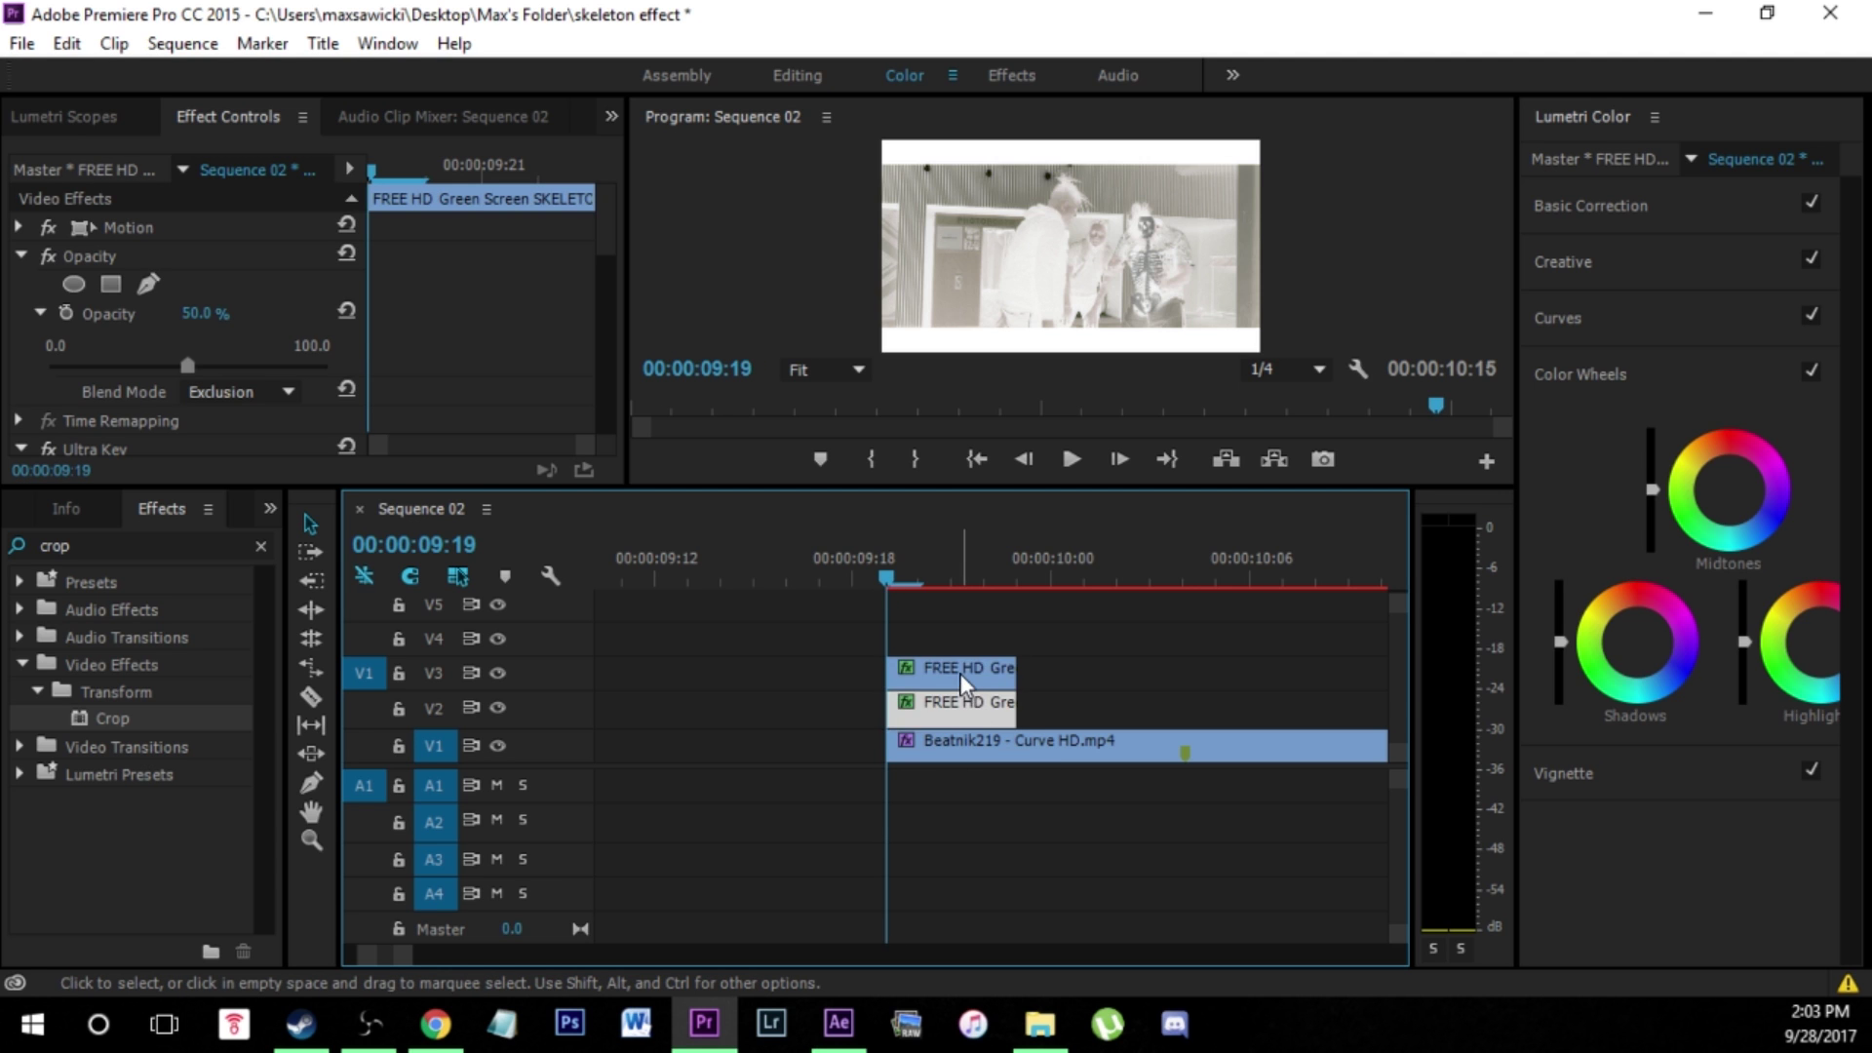
{"action": "left_click", "coordinate": [497, 744]}
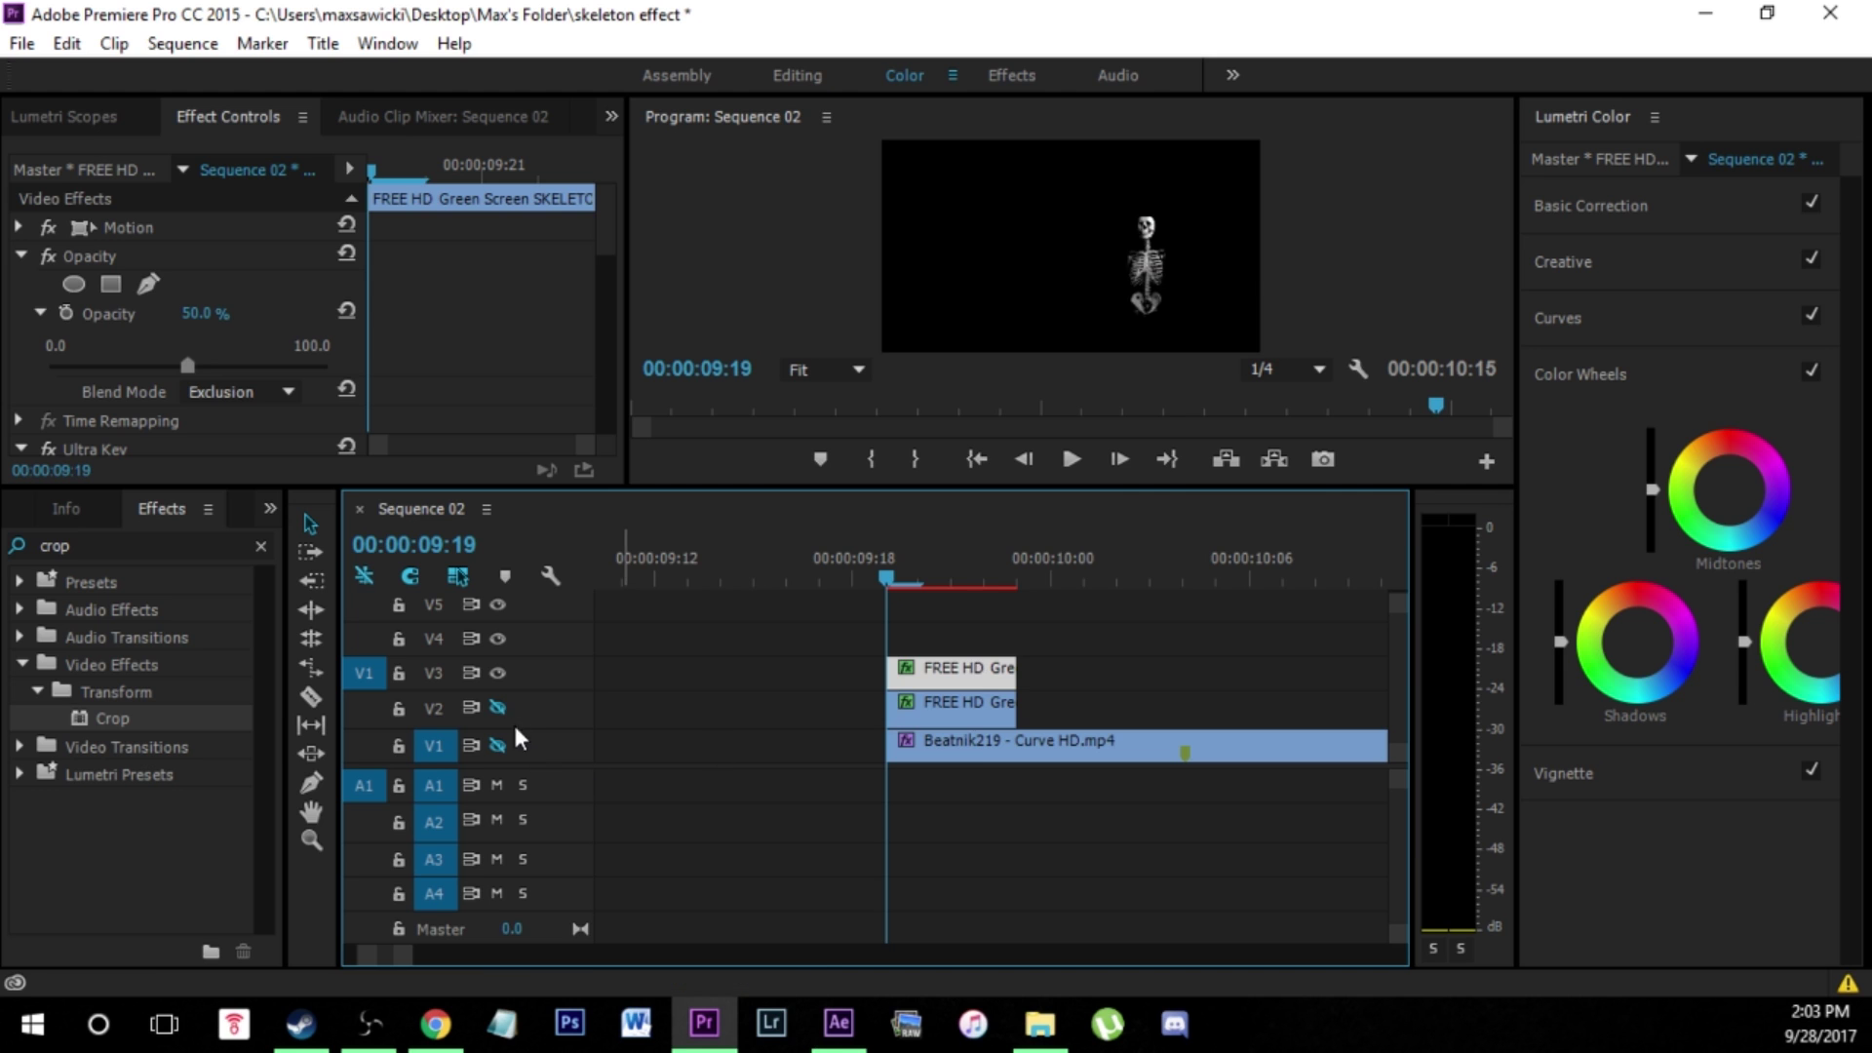
{"action": "left_click", "coordinate": [497, 745]}
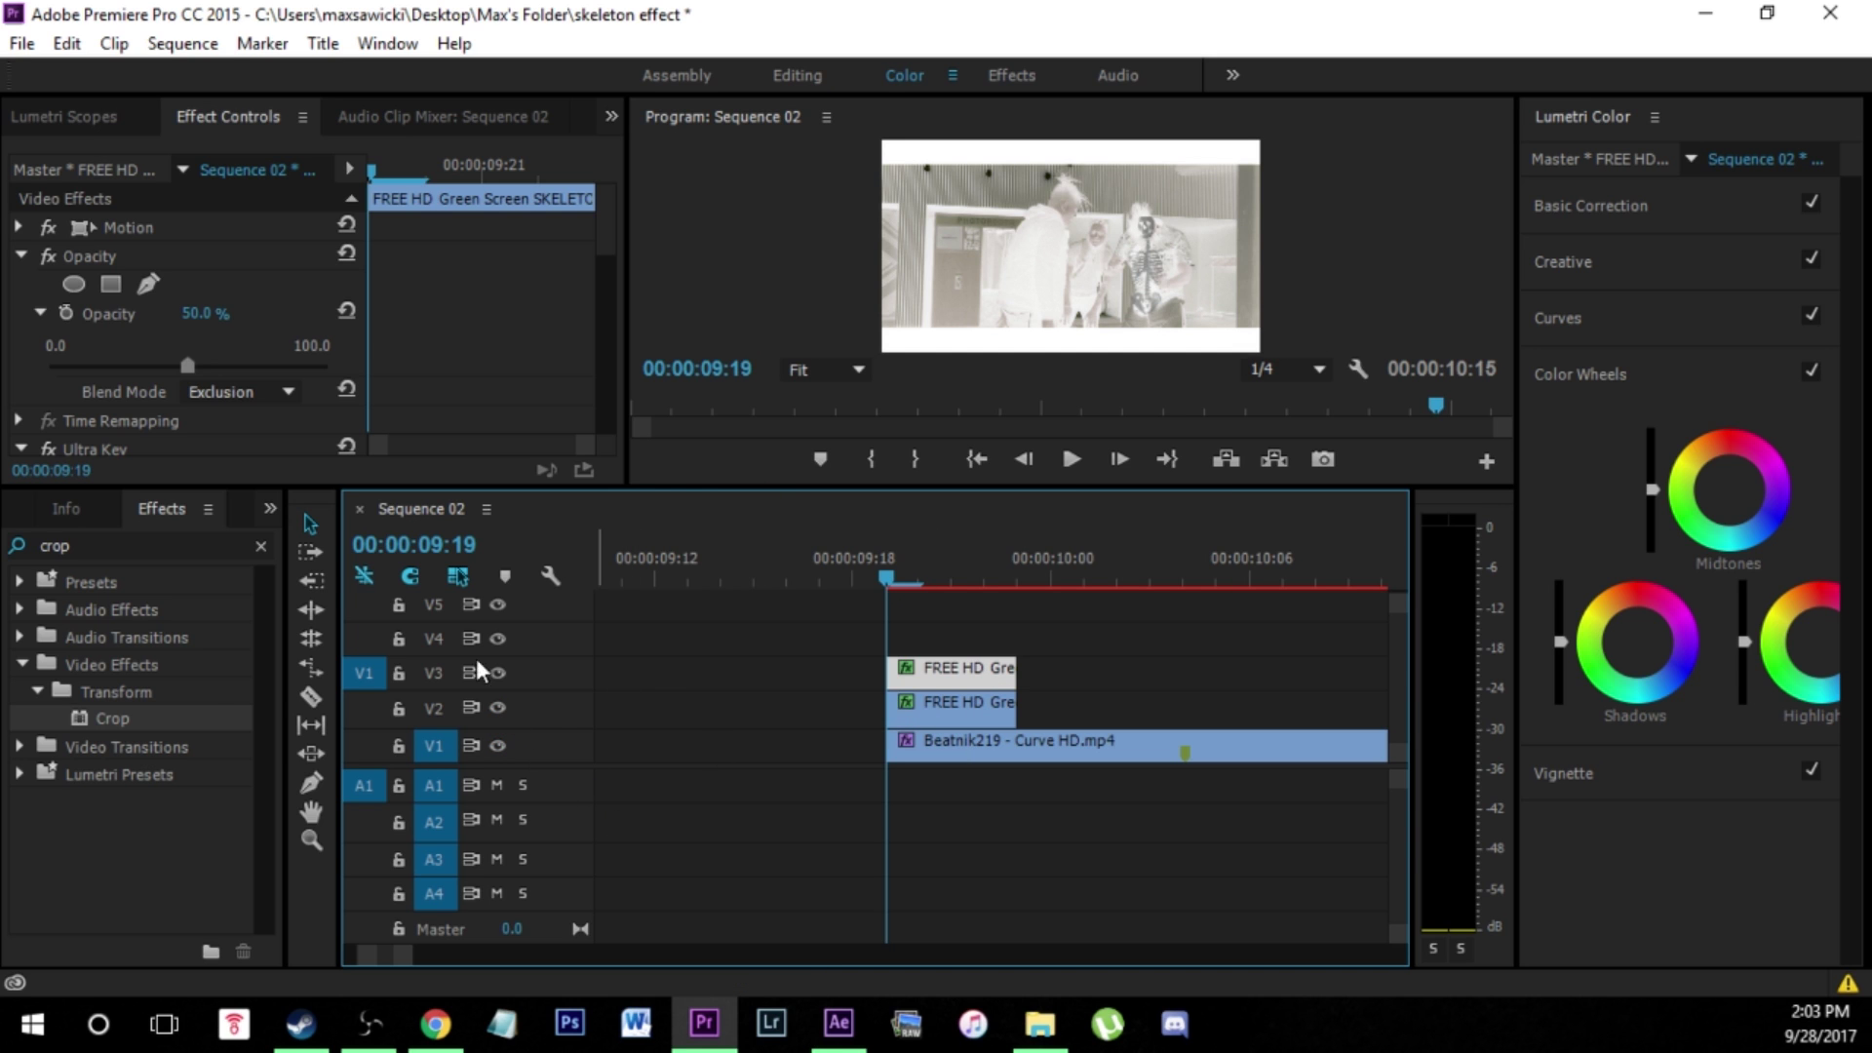
- Apply the Crop effect to the skeleton copy on V3 and add an elliptical mask to it
{"action": "left_click_drag", "start_coordinate": [122, 726], "coordinate": [944, 675]}
{"action": "left_click_drag", "start_coordinate": [610, 250], "coordinate": [597, 417]}
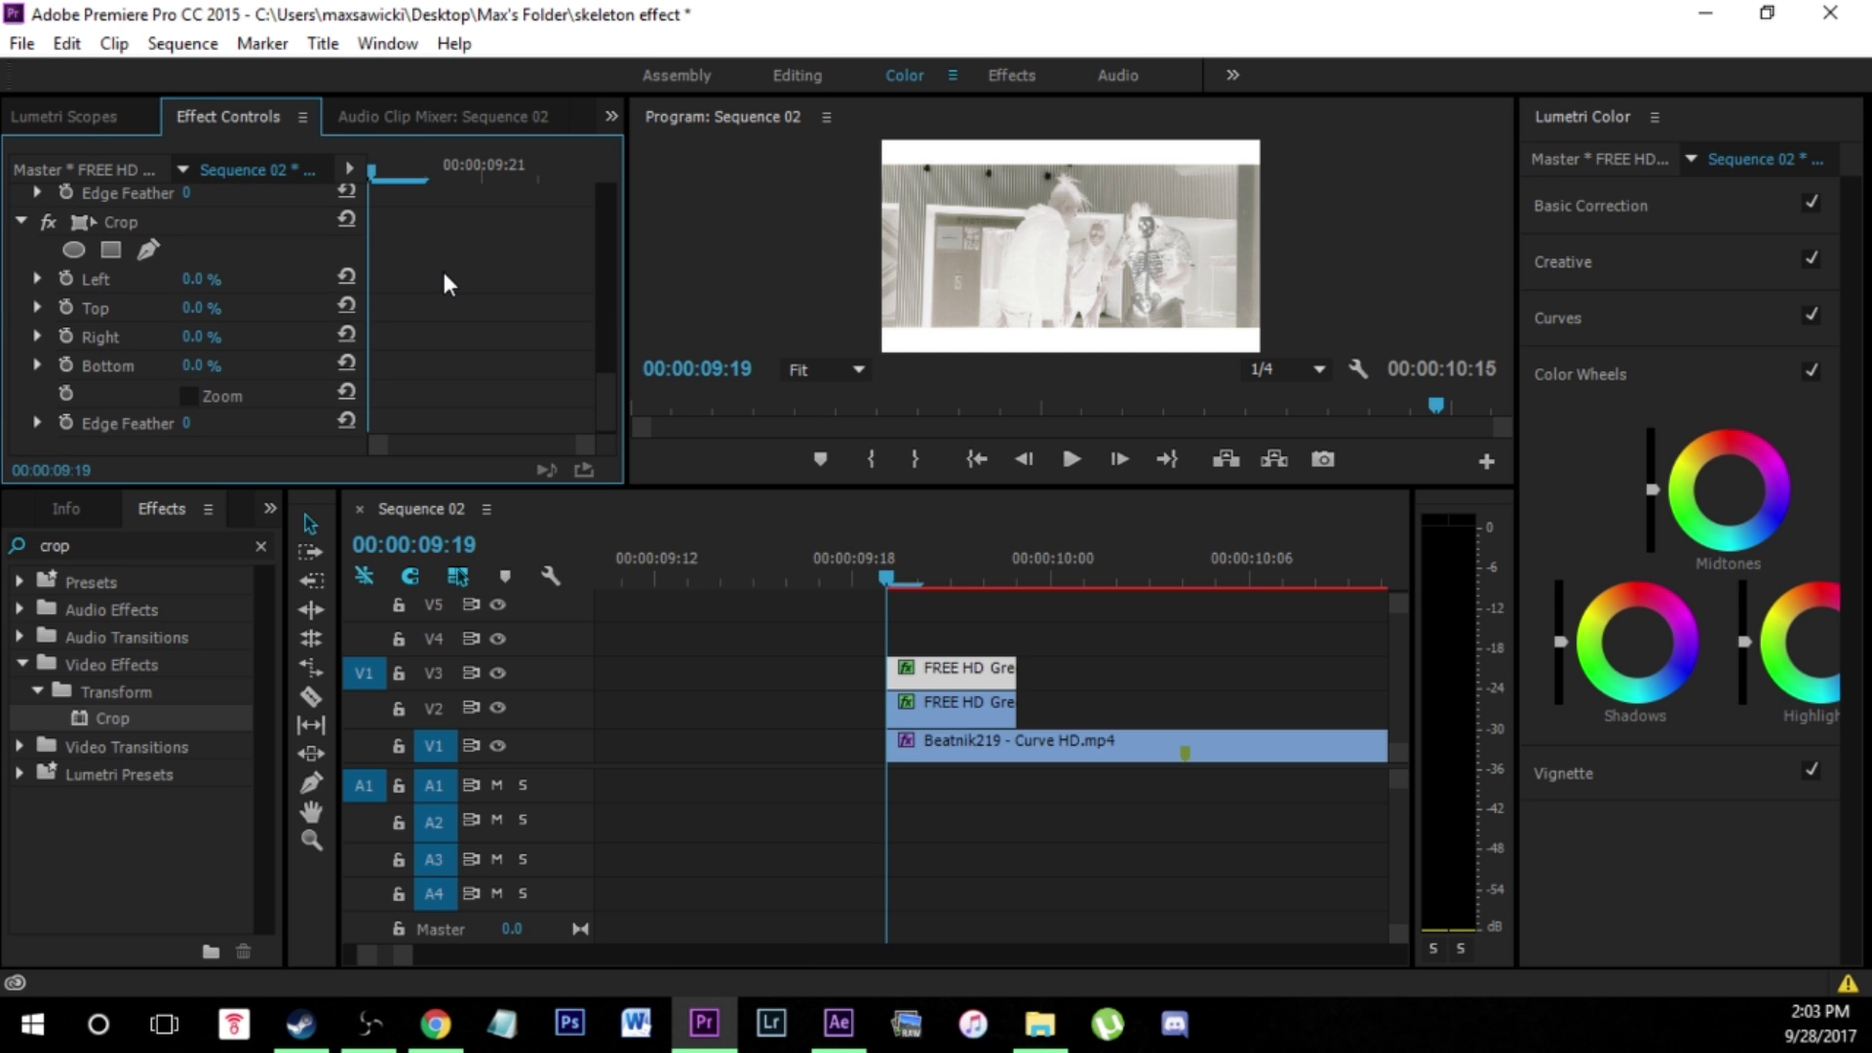
{"action": "left_click", "coordinate": [73, 251]}
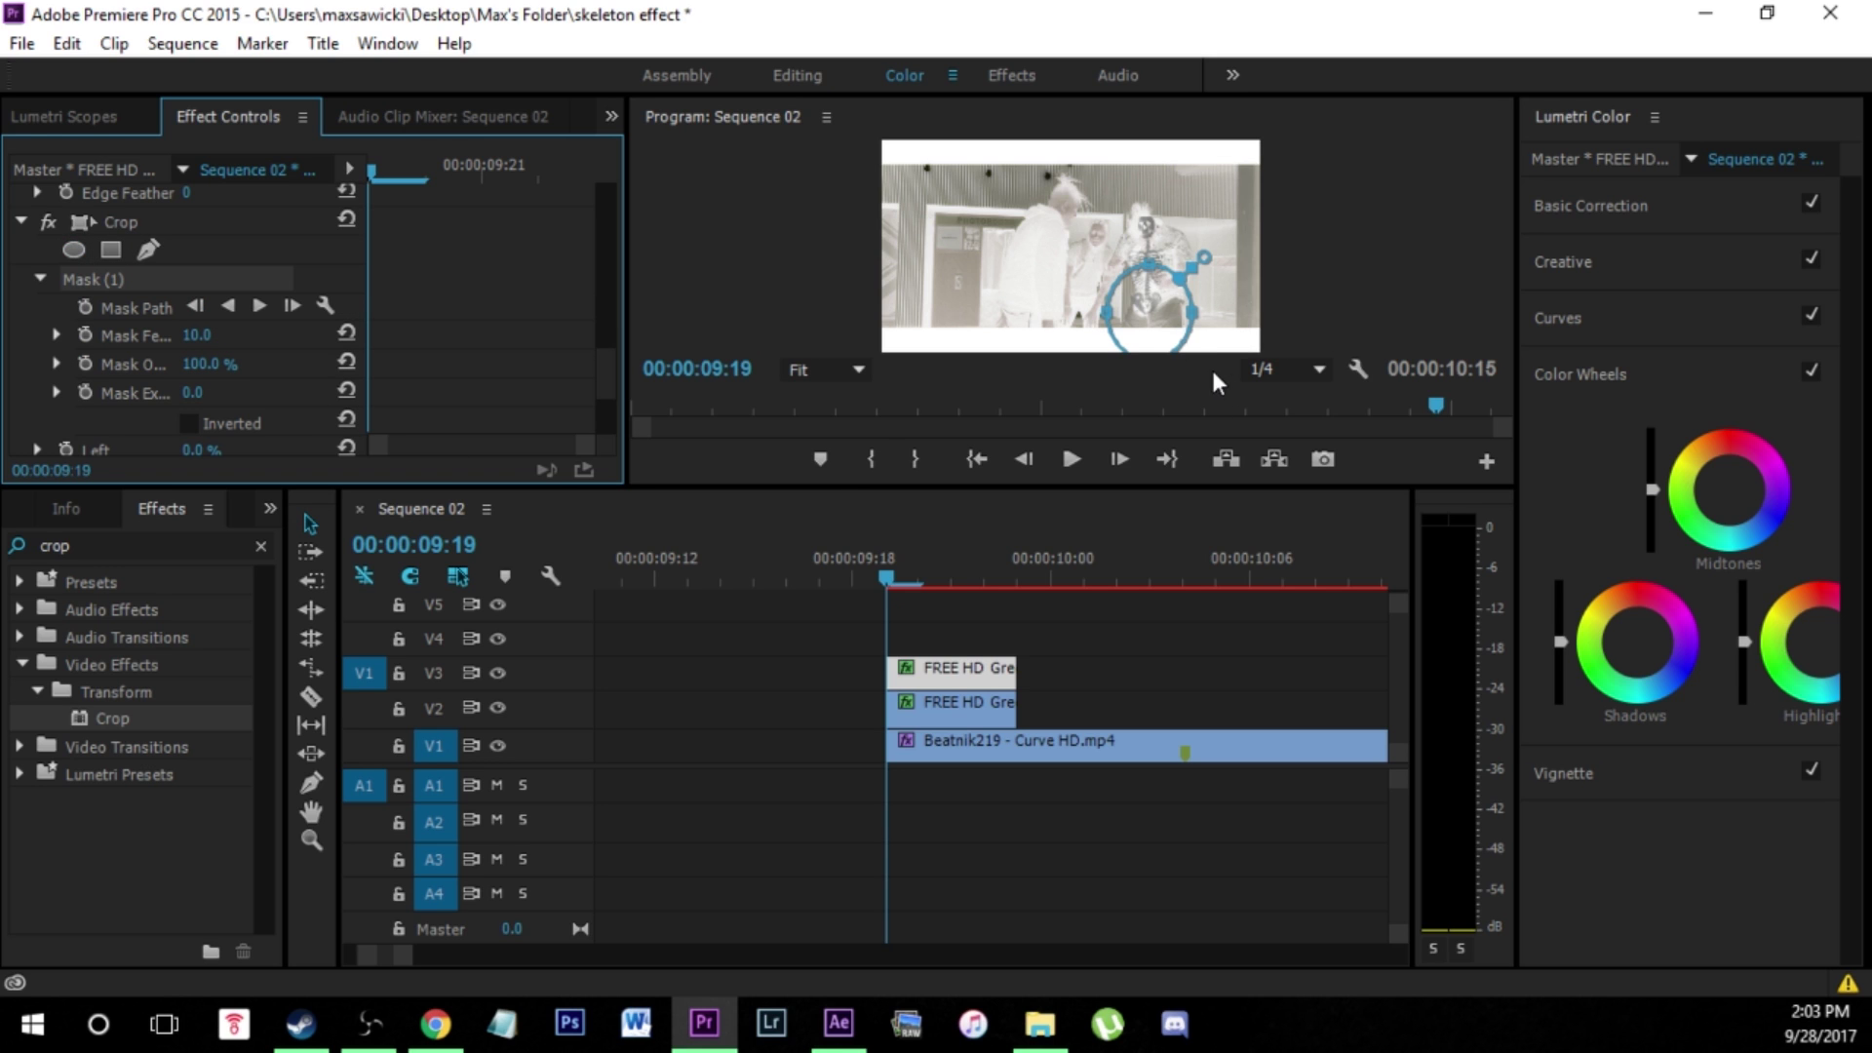
- Fit the elliptical mask around the skull, set the V3 clip's Crop Left value to 100% and invert the mask
{"action": "left_click_drag", "start_coordinate": [1155, 292], "coordinate": [1150, 208]}
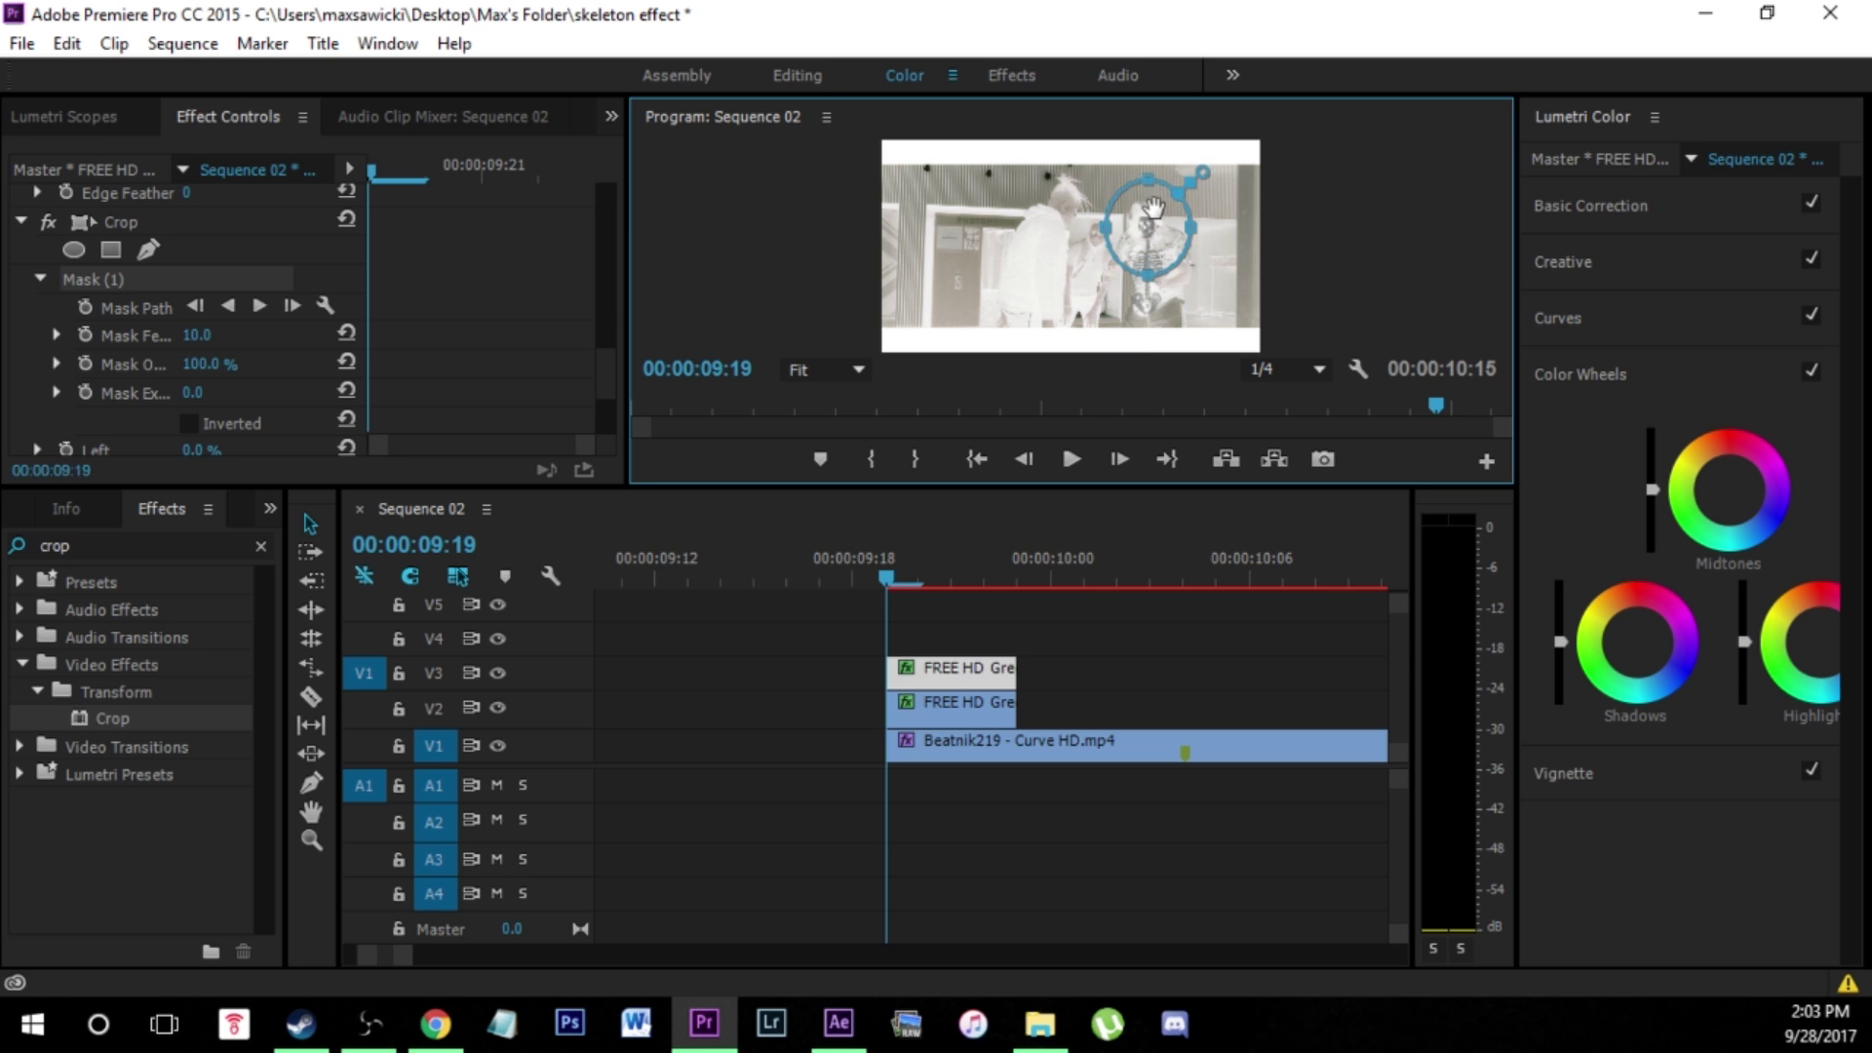
{"action": "left_click_drag", "start_coordinate": [1156, 278], "coordinate": [1147, 250]}
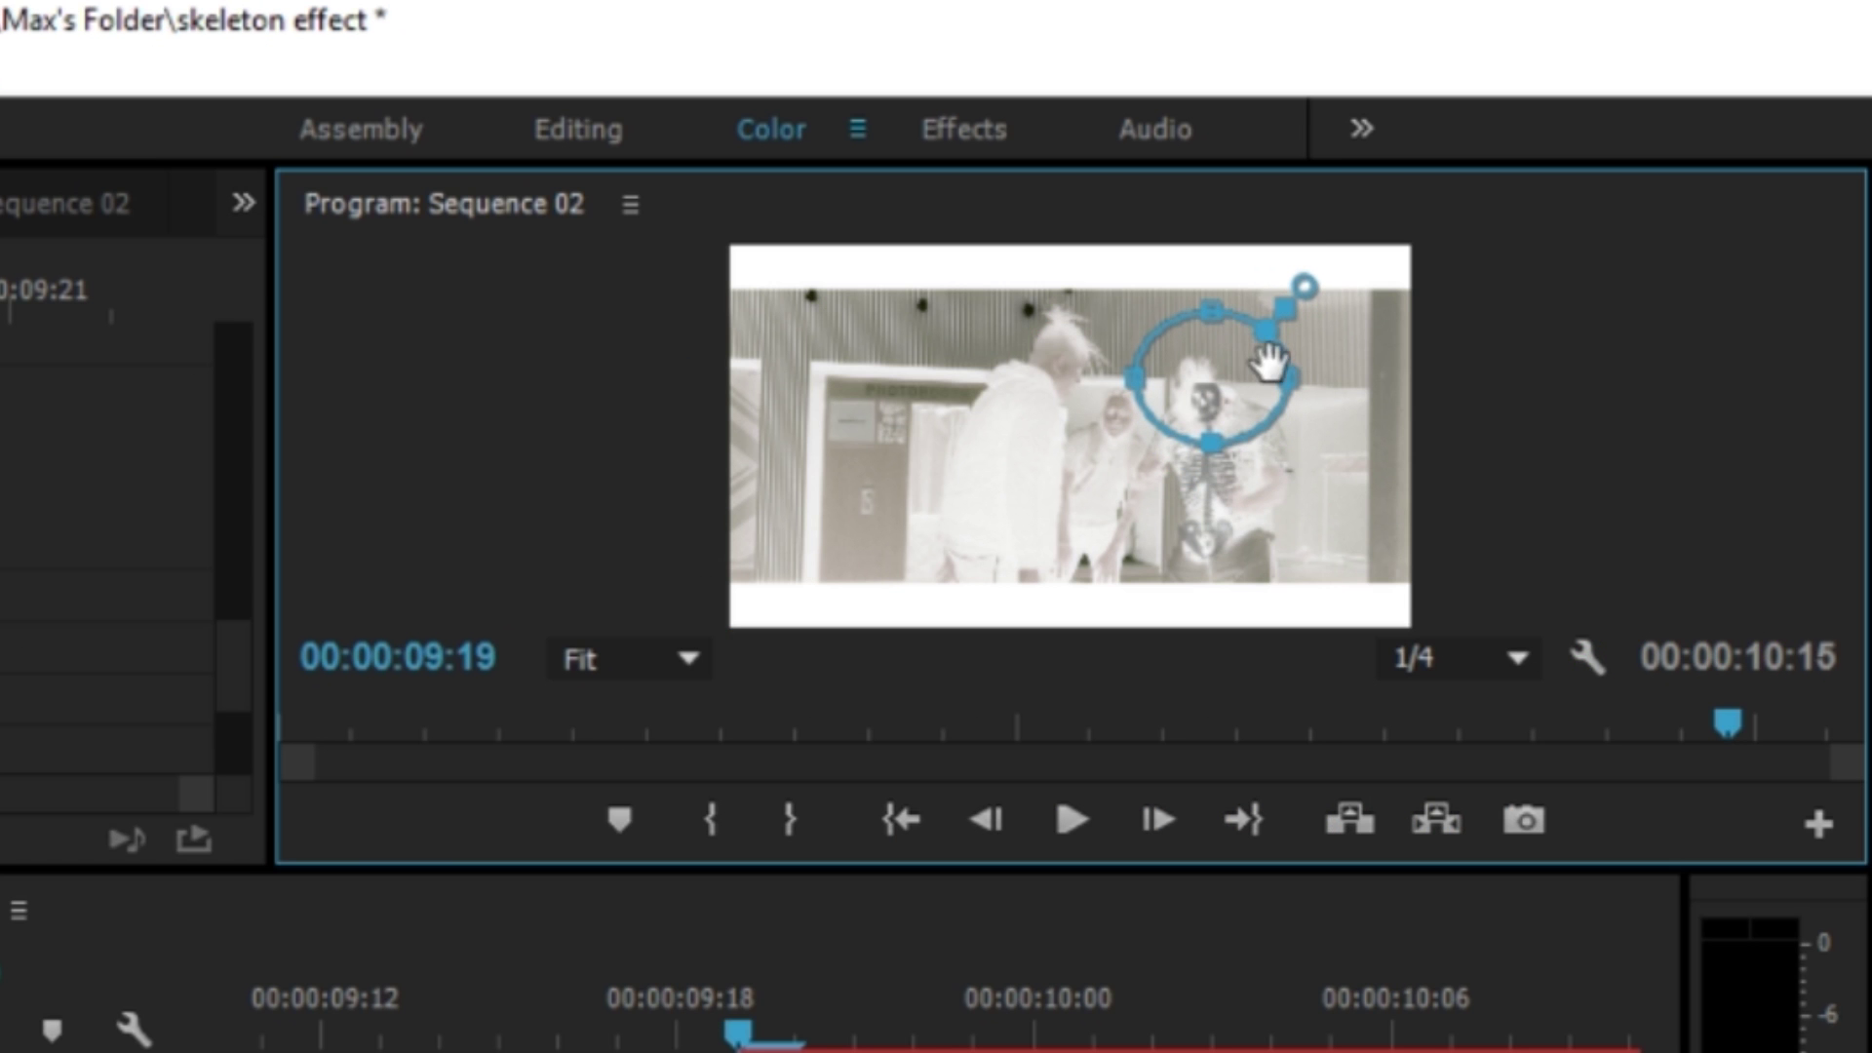
{"action": "left_click_drag", "start_coordinate": [1211, 332], "coordinate": [1211, 325]}
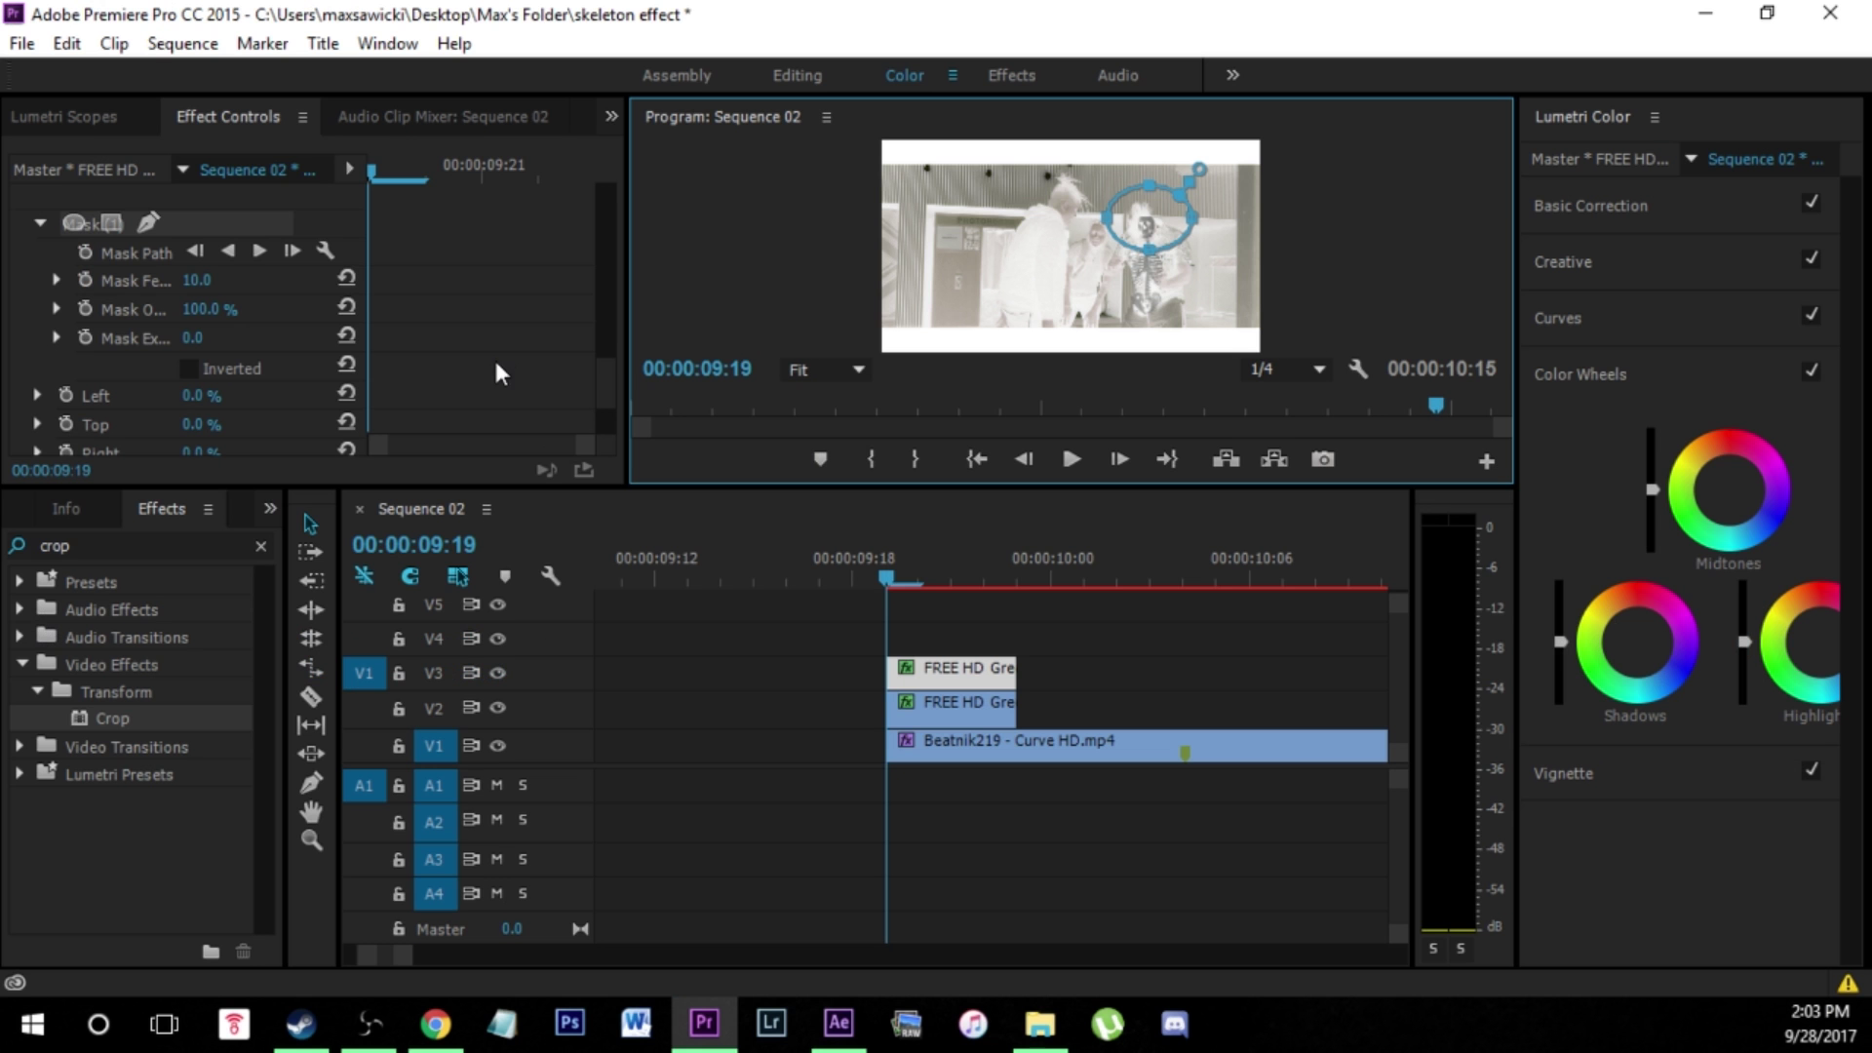
{"action": "left_click_drag", "start_coordinate": [201, 395], "coordinate": [312, 395]}
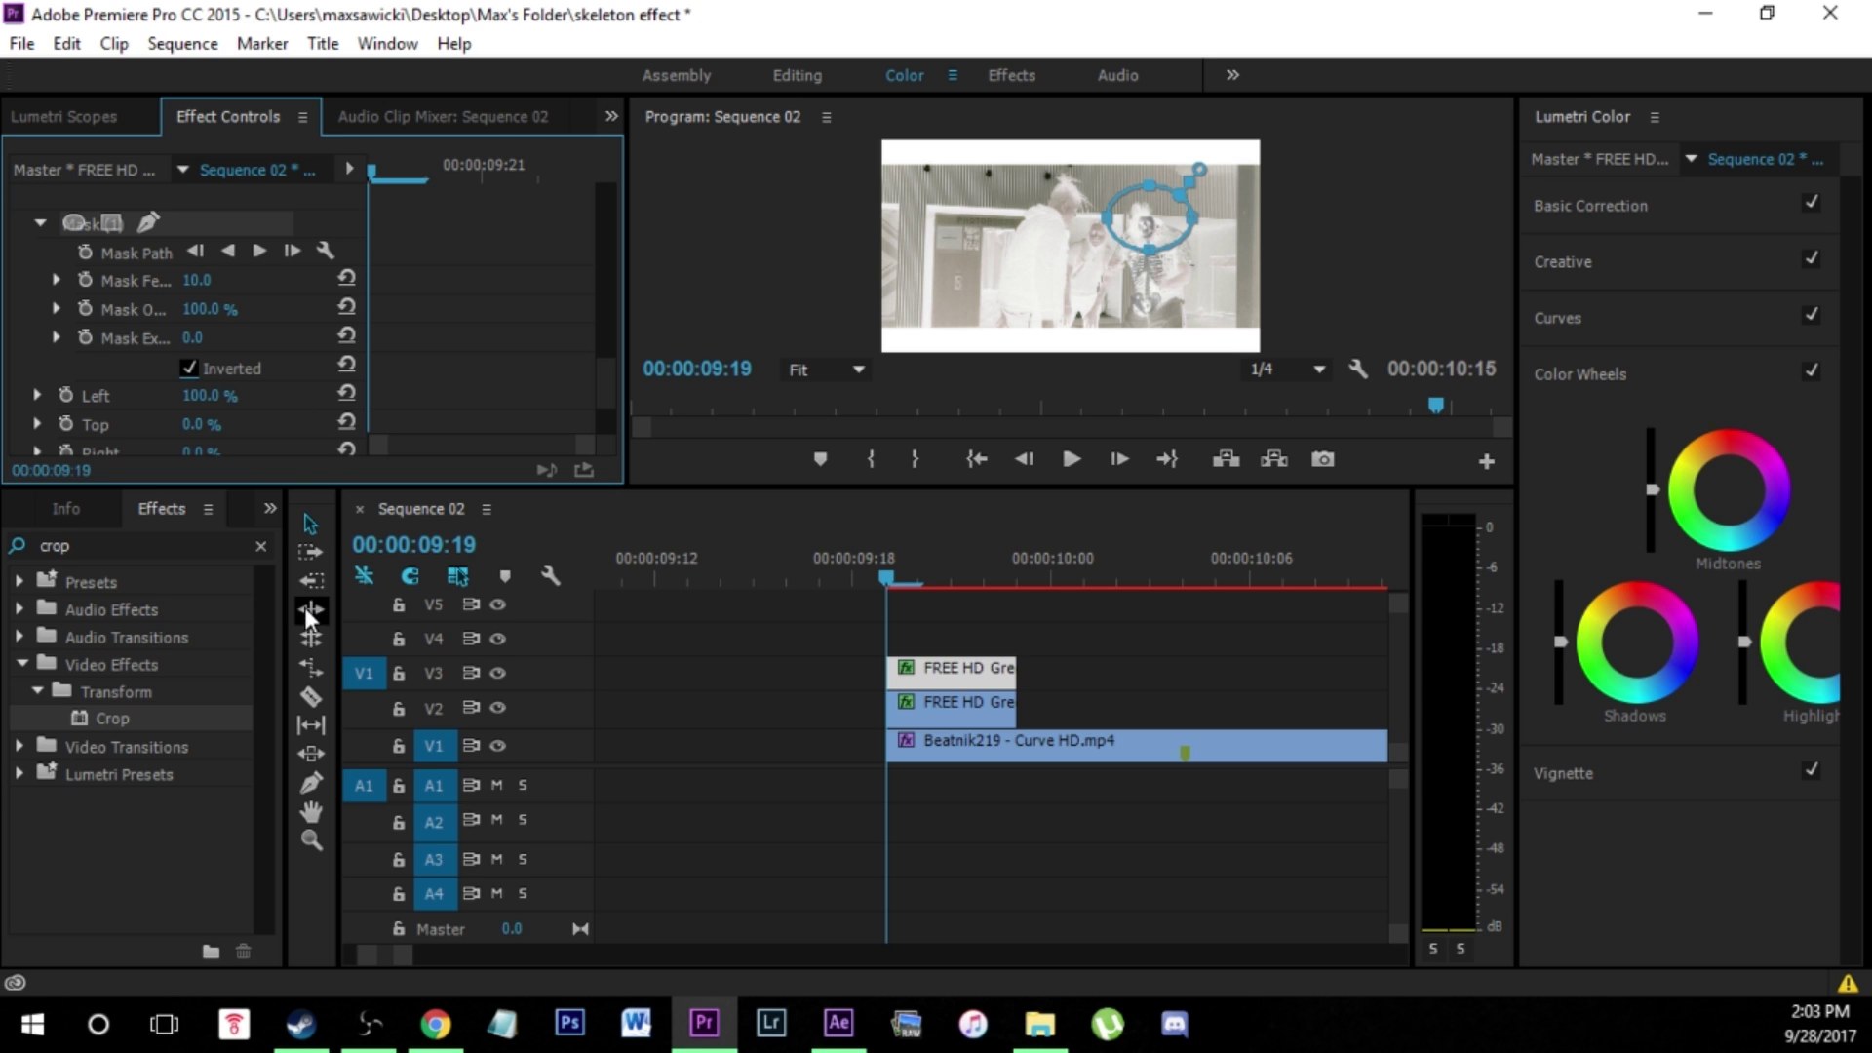
- Toggle the visibility of V1, V2 and V3 to compare the isolated skull with the full skeleton, then show all tracks
{"action": "left_click", "coordinate": [497, 707]}
{"action": "left_click", "coordinate": [498, 745]}
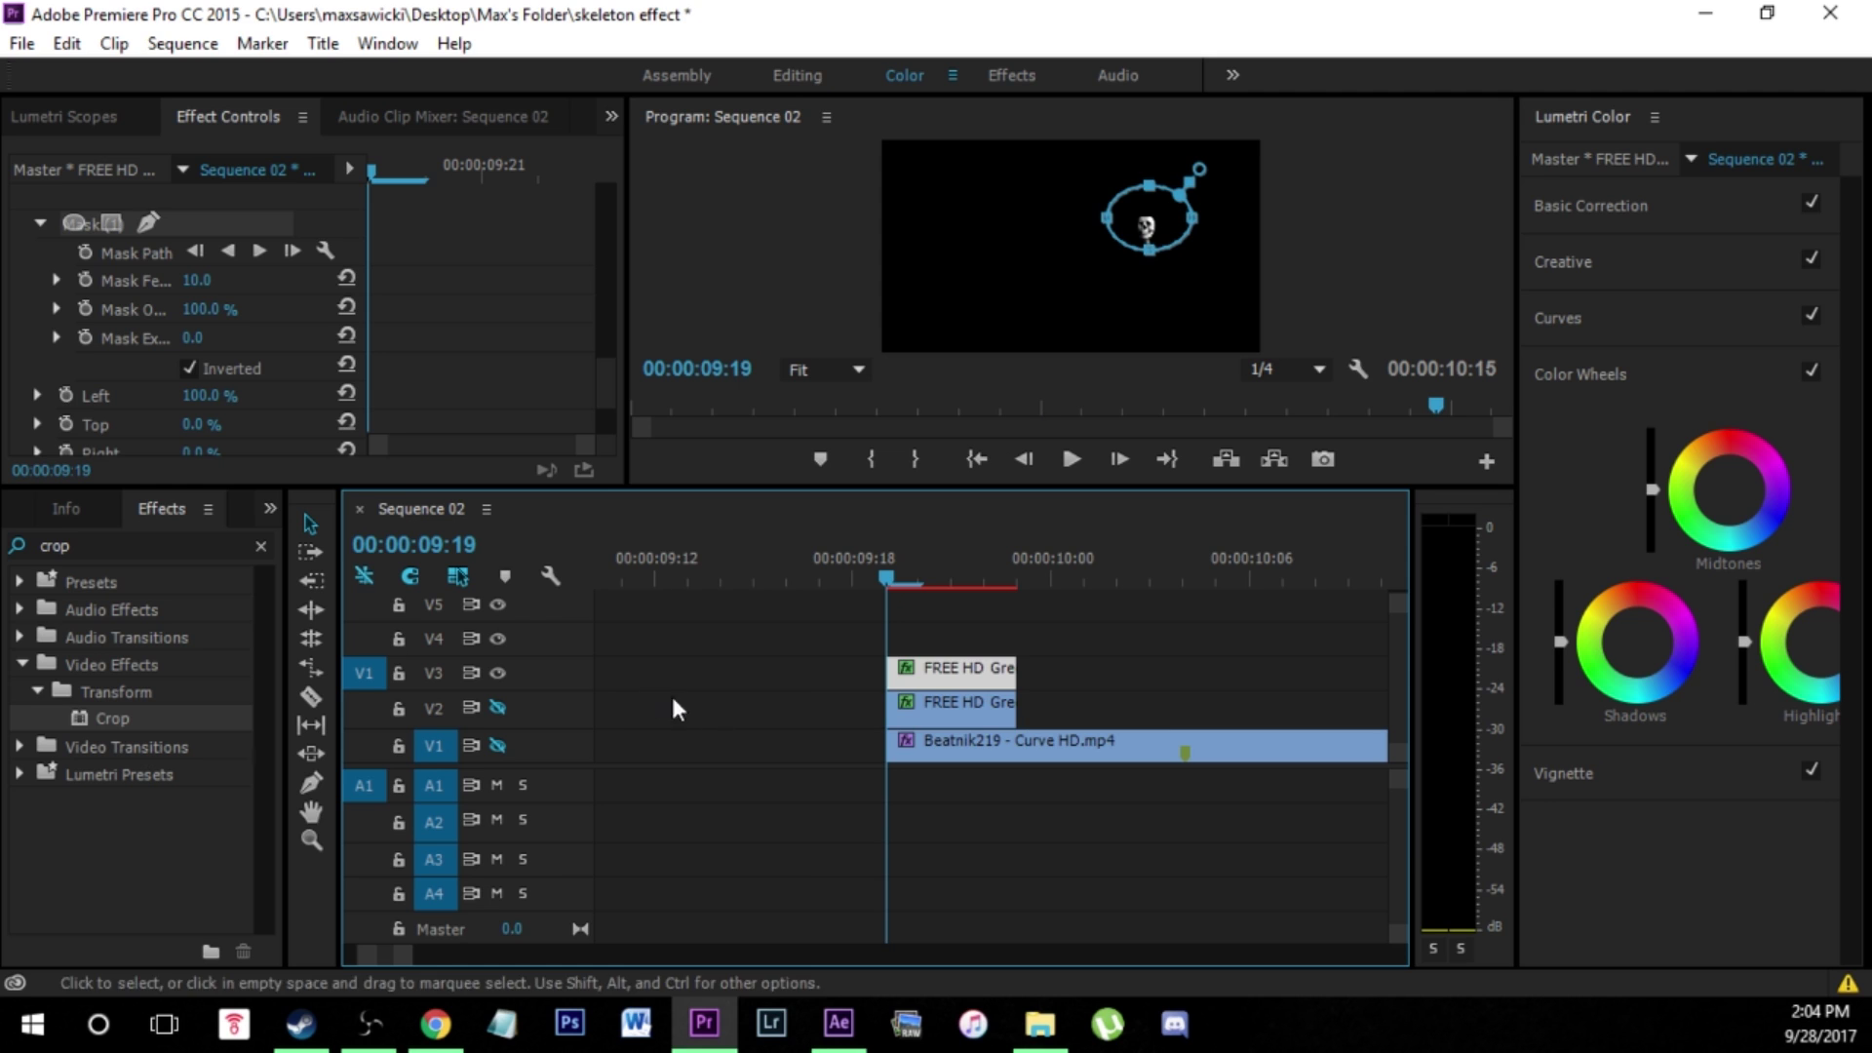
{"action": "left_click", "coordinate": [498, 709]}
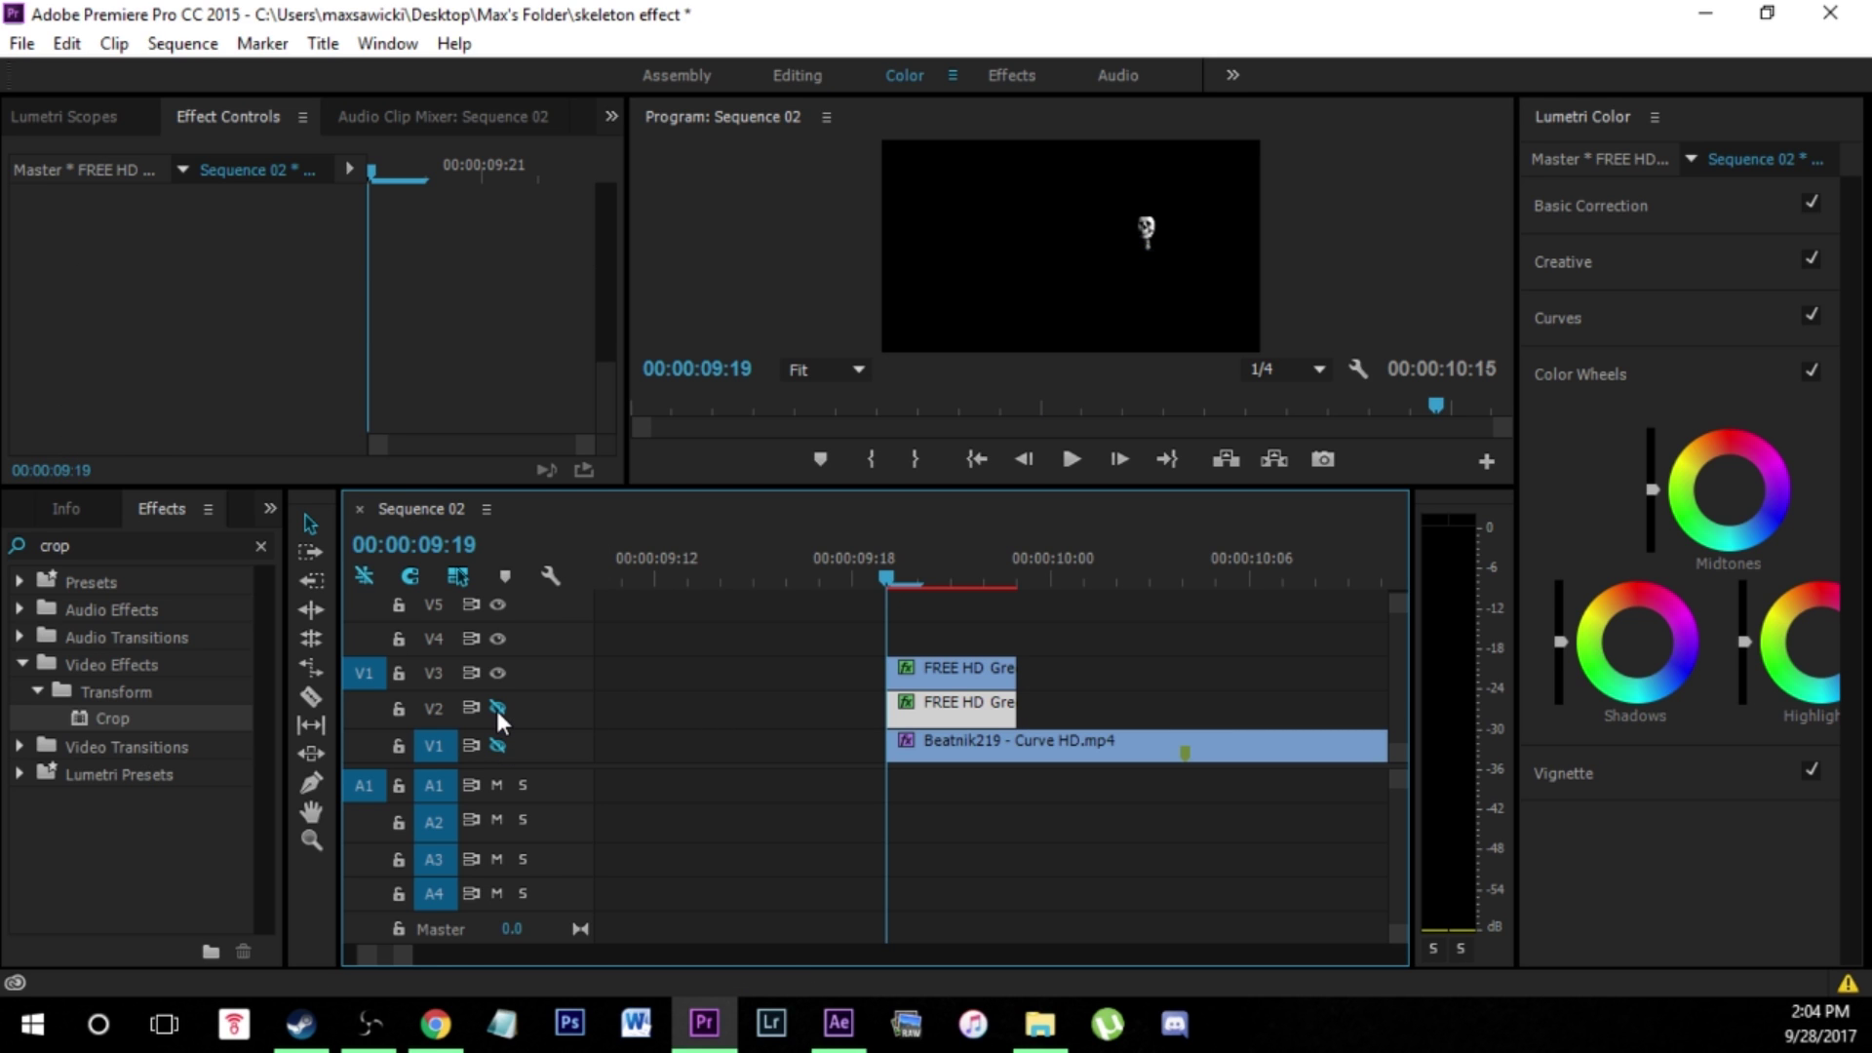
{"action": "left_click", "coordinate": [497, 709]}
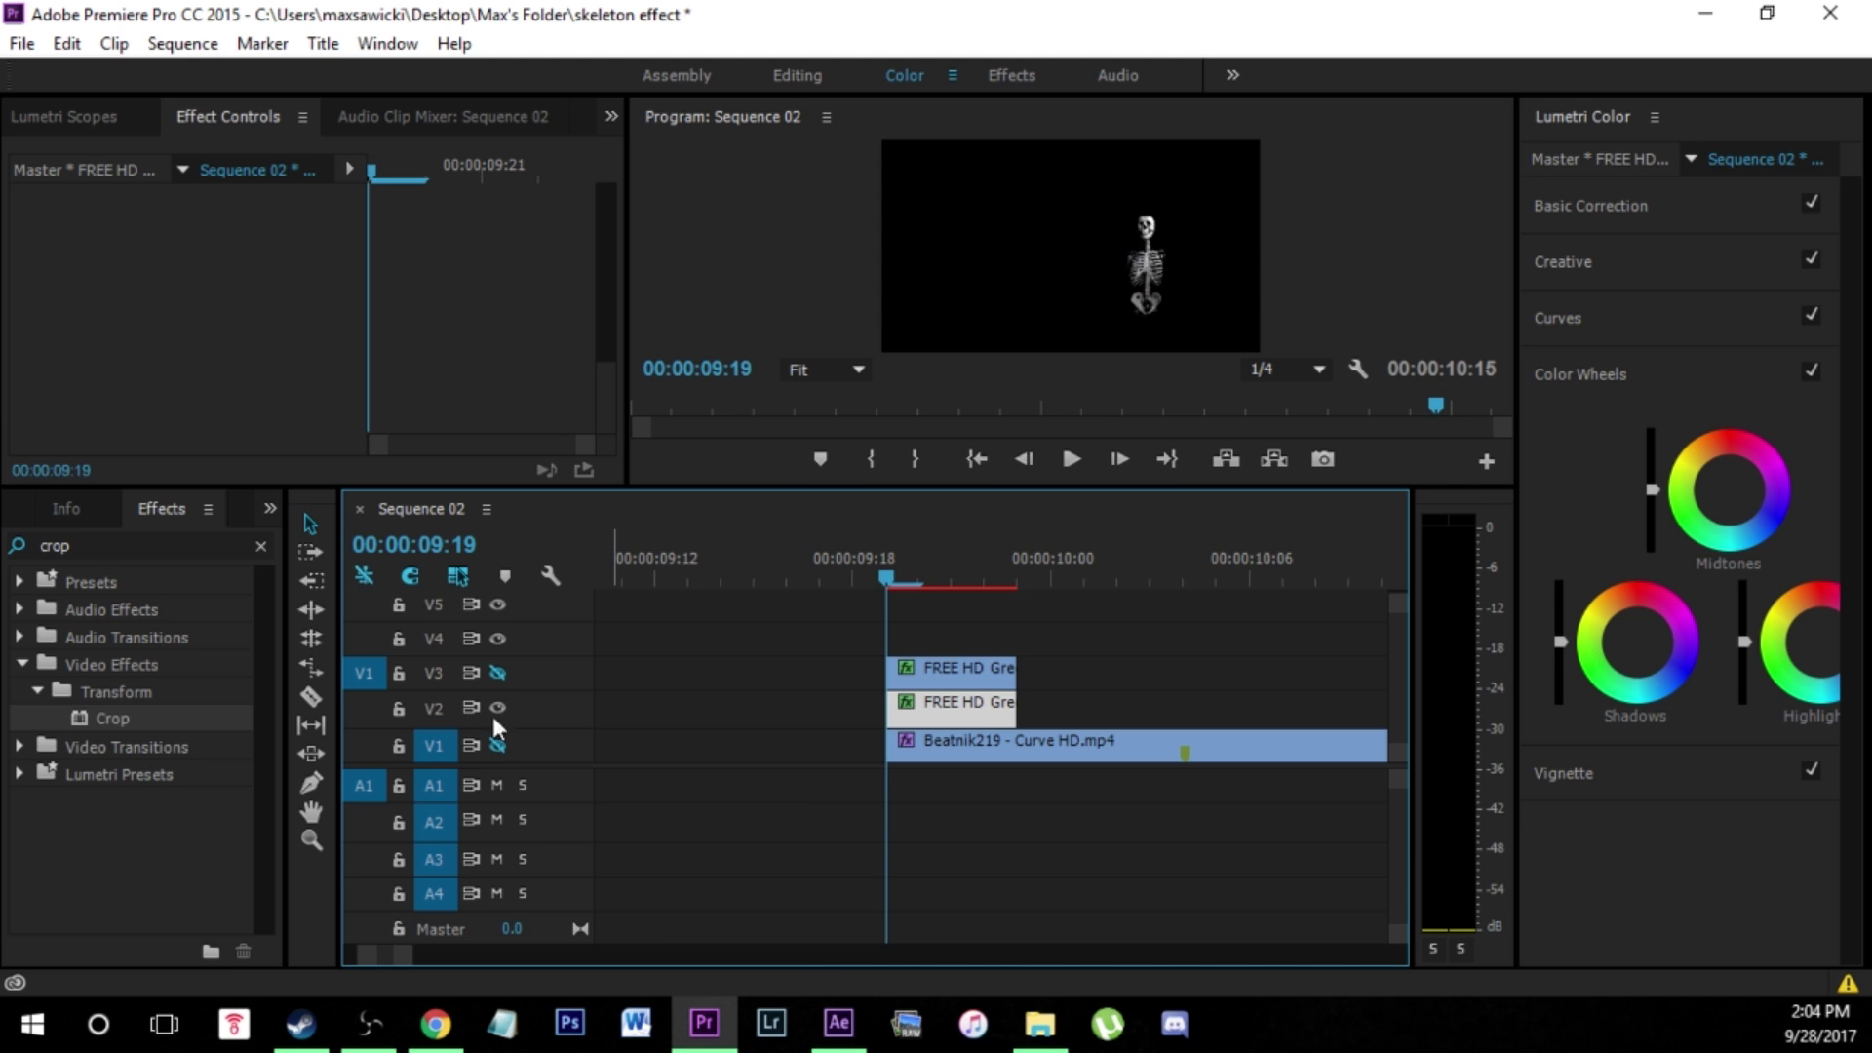
{"action": "left_click", "coordinate": [507, 742]}
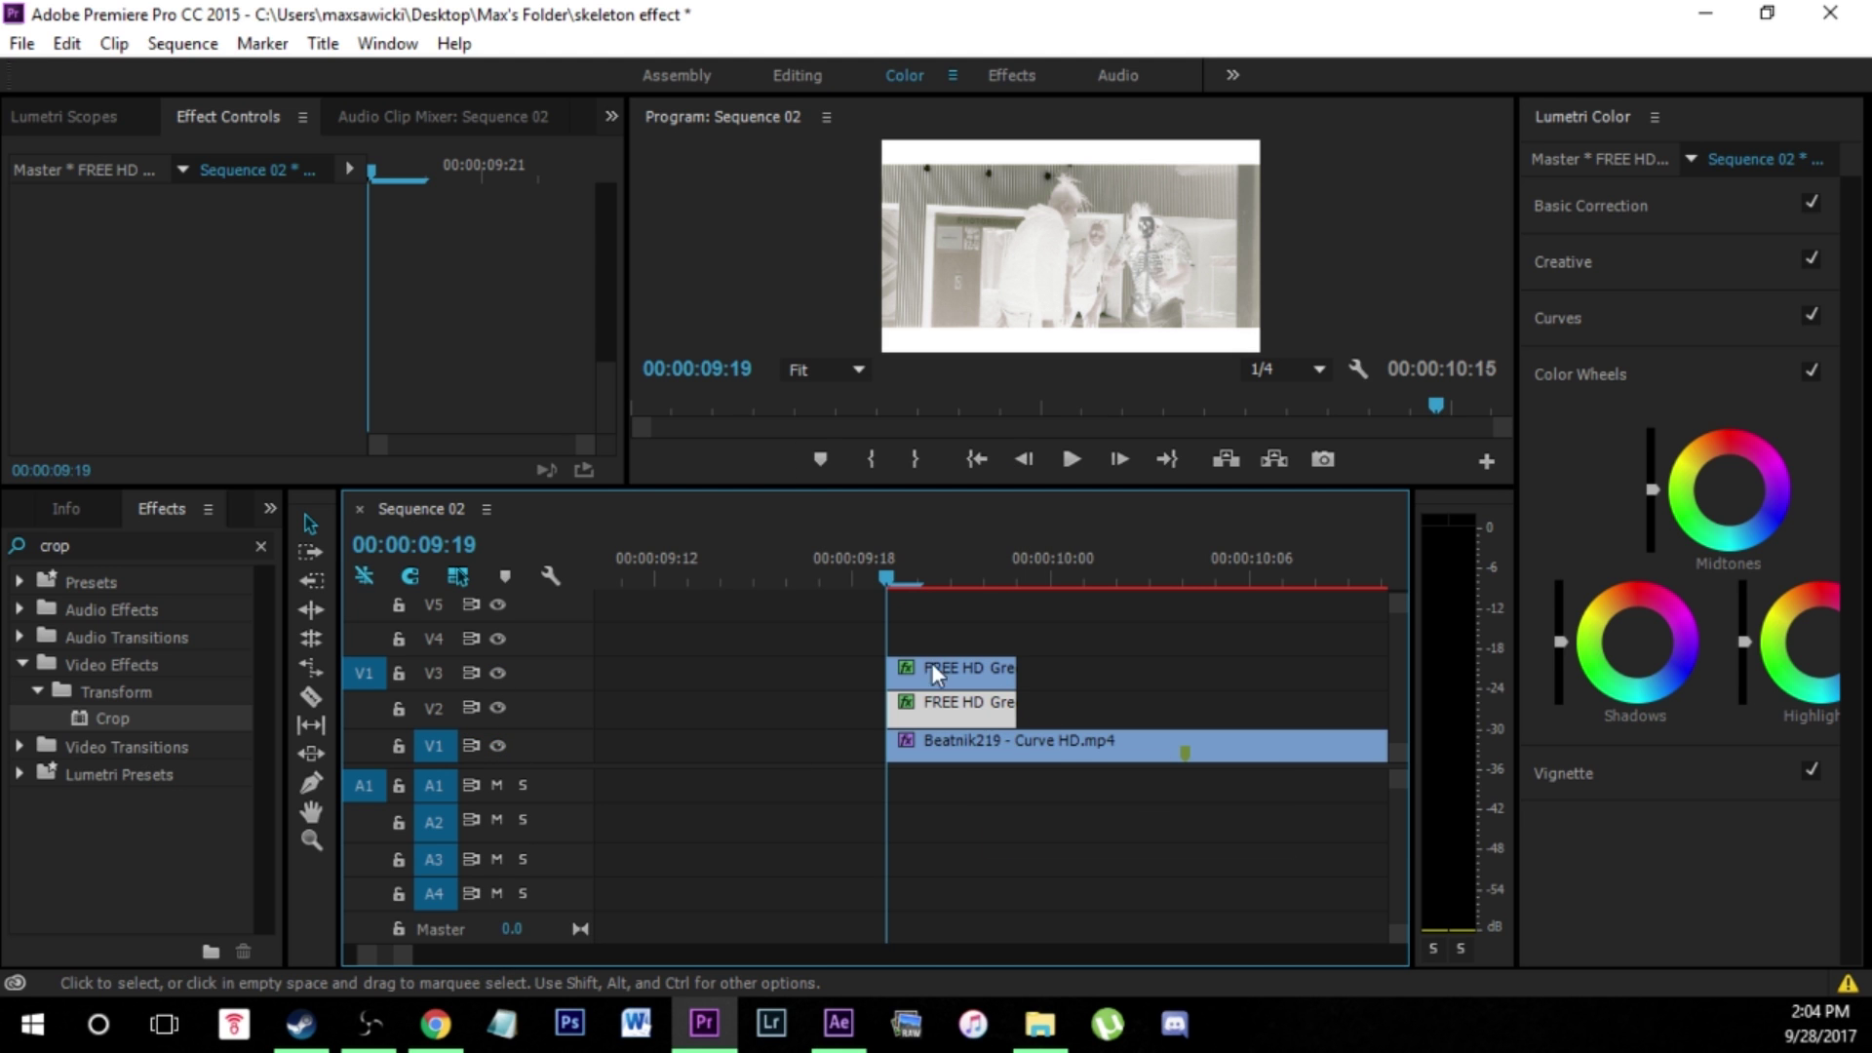
- Apply another Crop effect to the skeleton clip on V2 and add an elliptical mask to it
{"action": "left_click", "coordinate": [977, 710]}
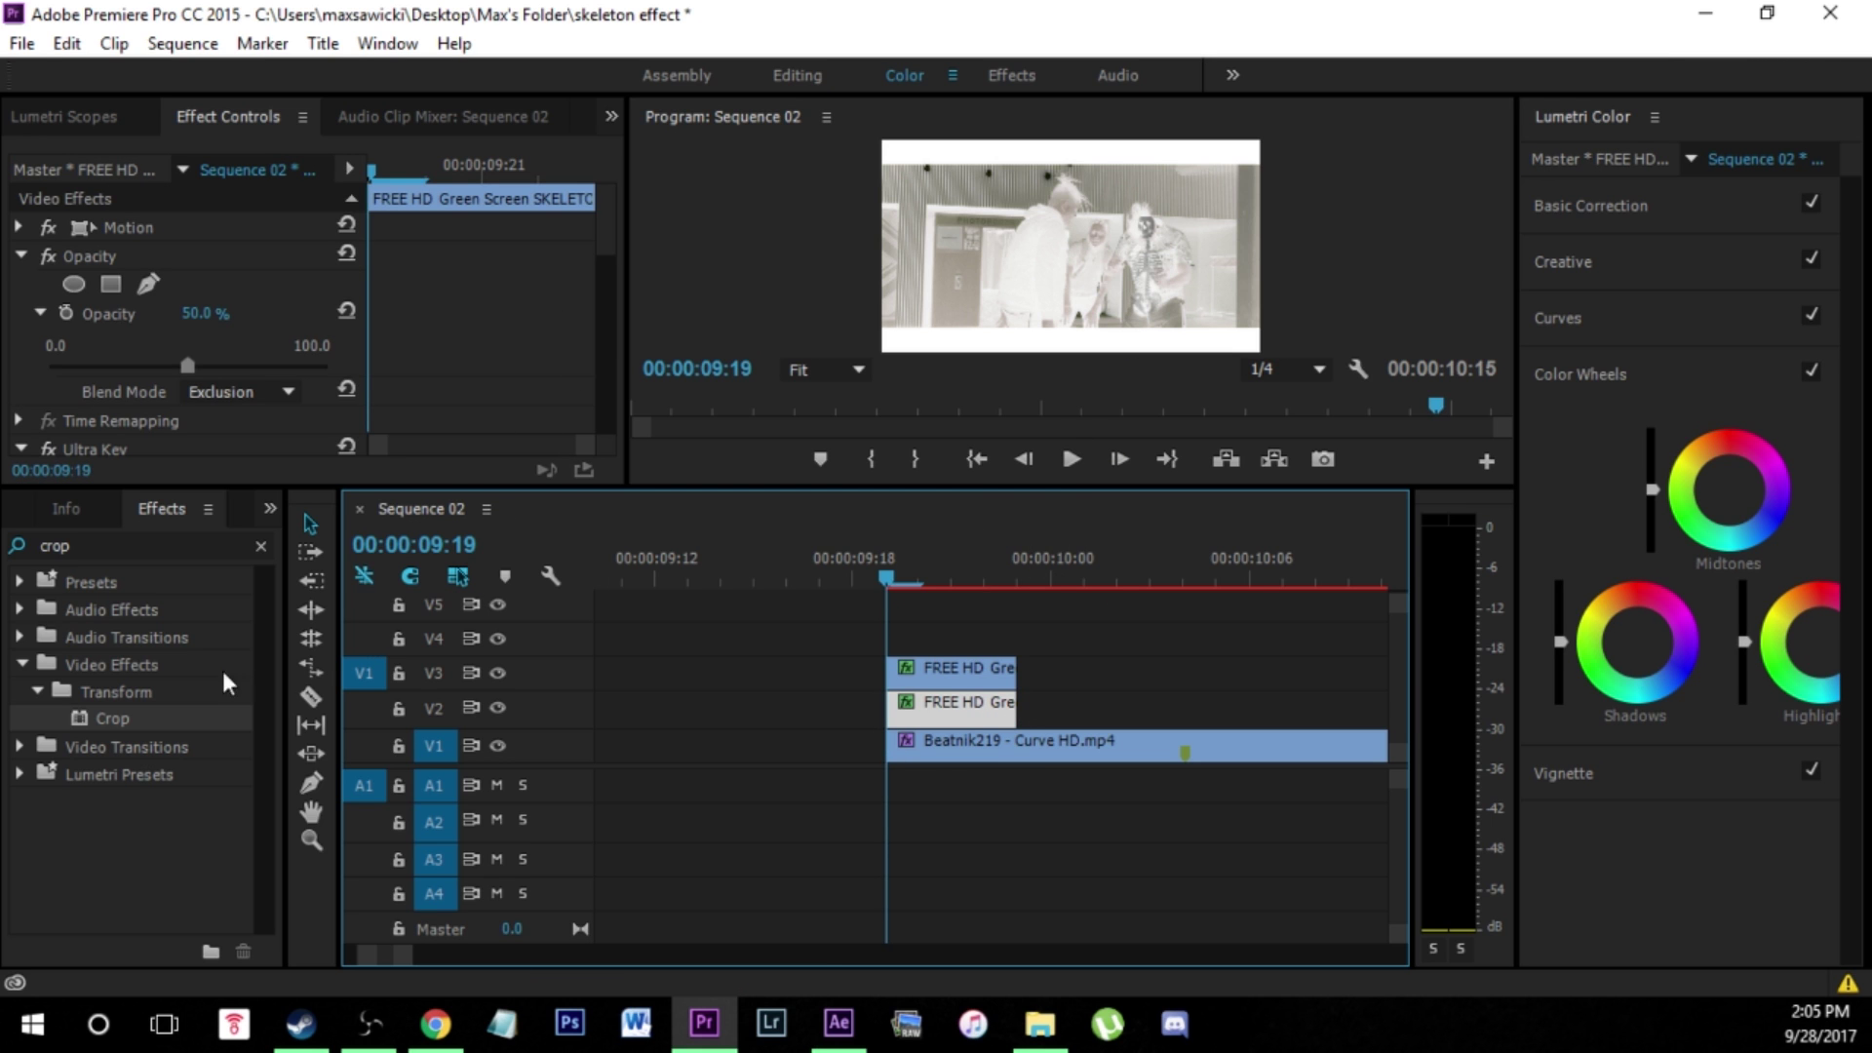
{"action": "left_click_drag", "start_coordinate": [117, 729], "coordinate": [582, 425]}
{"action": "left_click", "coordinate": [74, 241]}
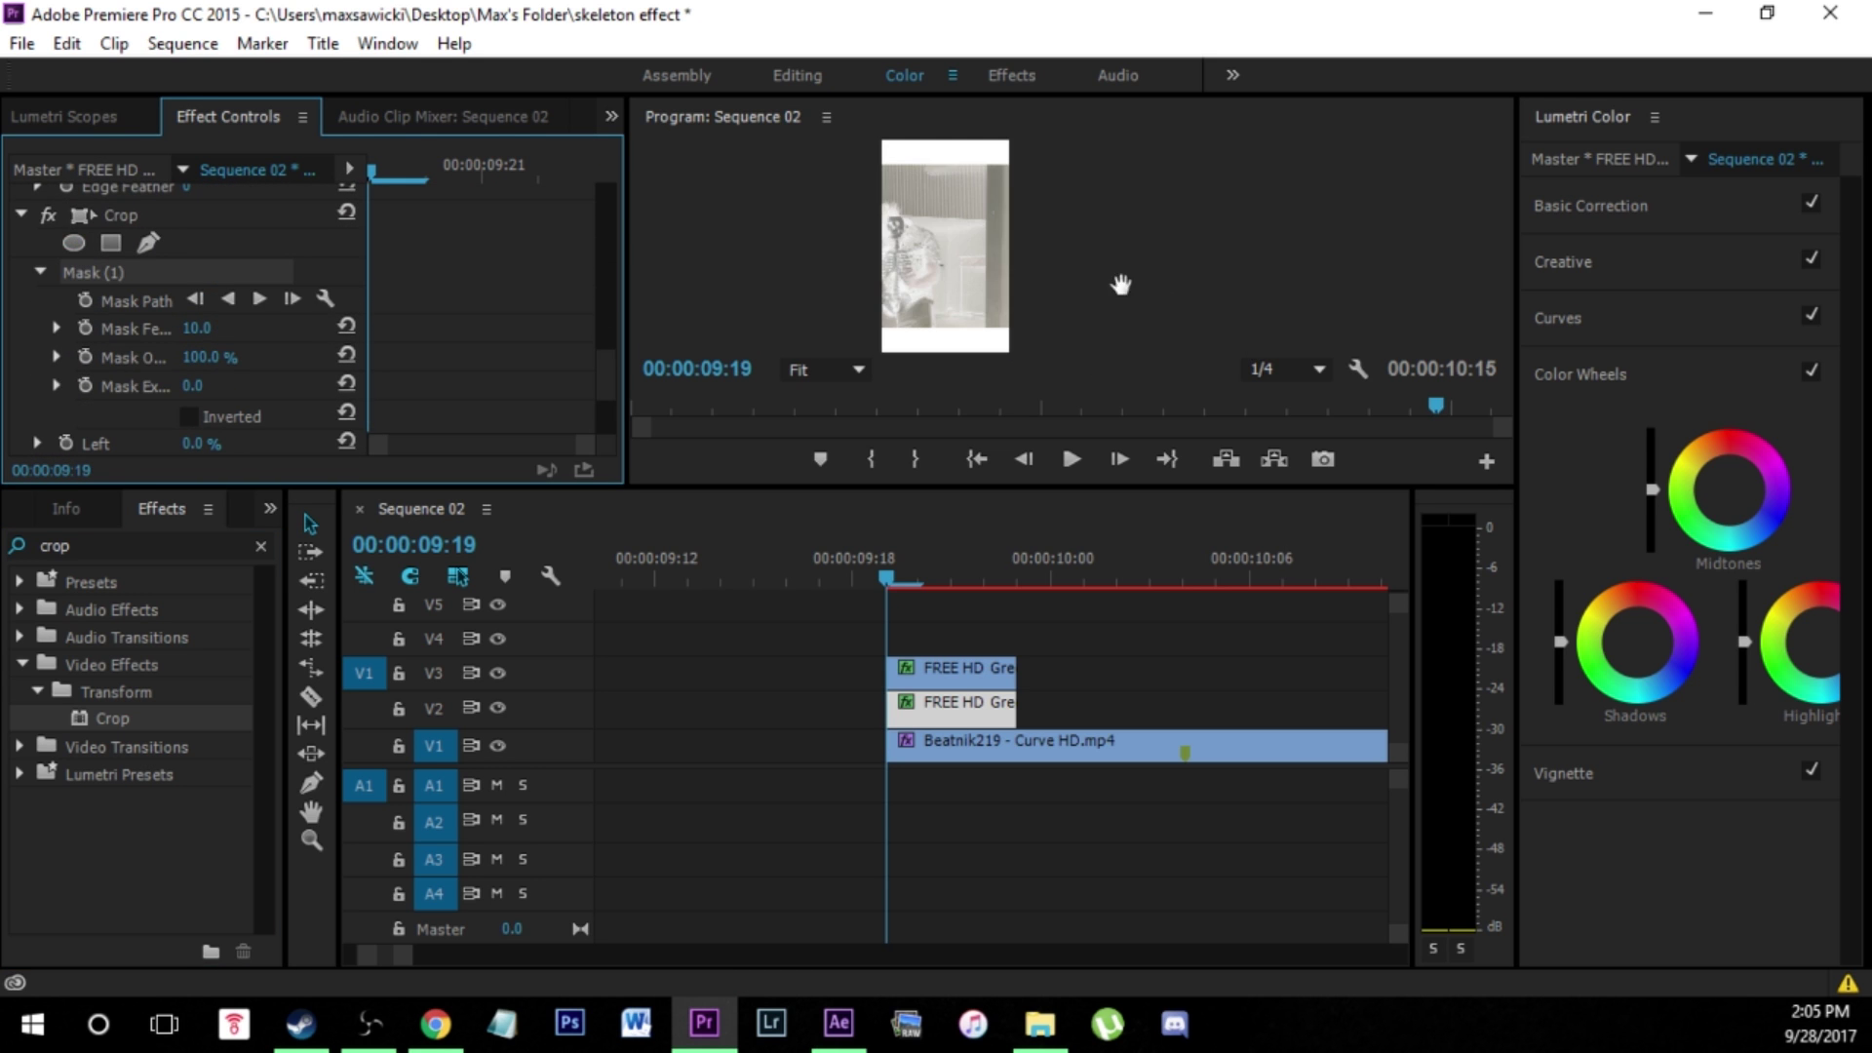
- Fit the elliptical Crop mask around the skull on the V2 skeleton clip and set its Crop Left value to 100%
{"action": "left_click", "coordinate": [1155, 232]}
{"action": "left_click_drag", "start_coordinate": [1155, 229], "coordinate": [1153, 198]}
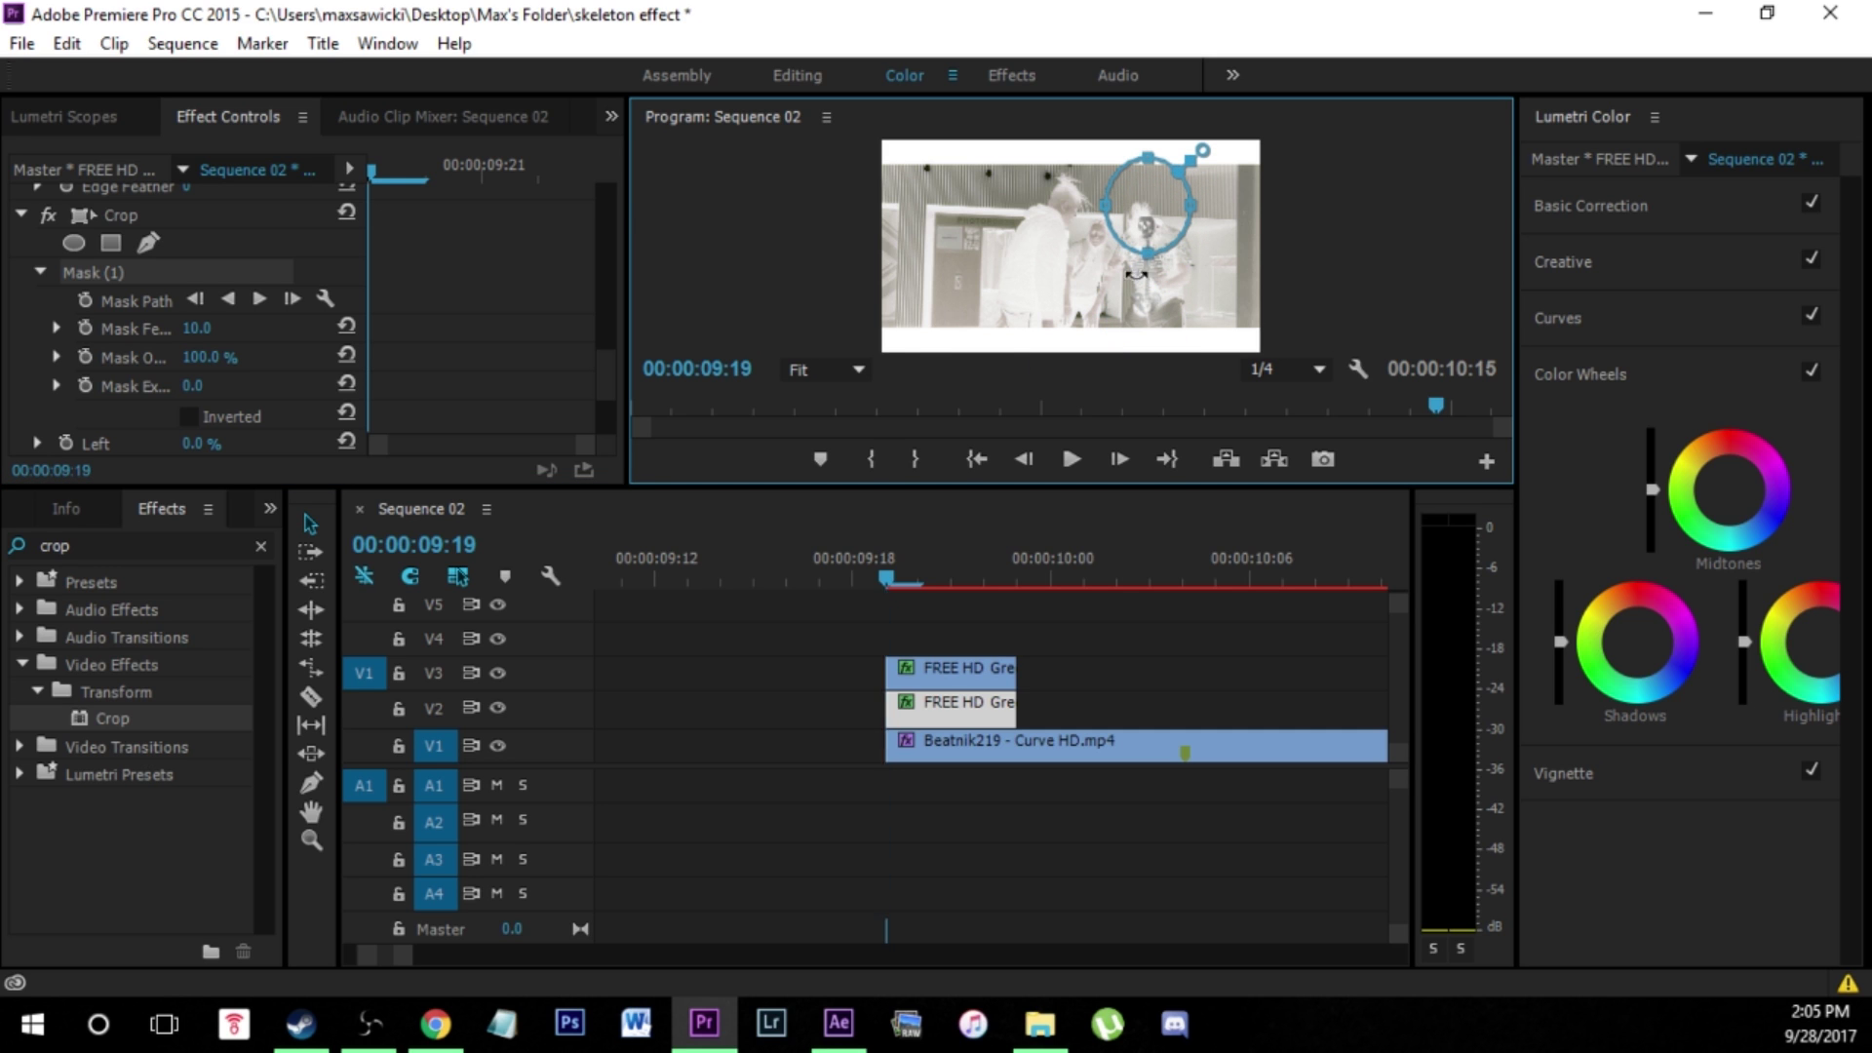
{"action": "left_click_drag", "start_coordinate": [599, 356], "coordinate": [598, 388]}
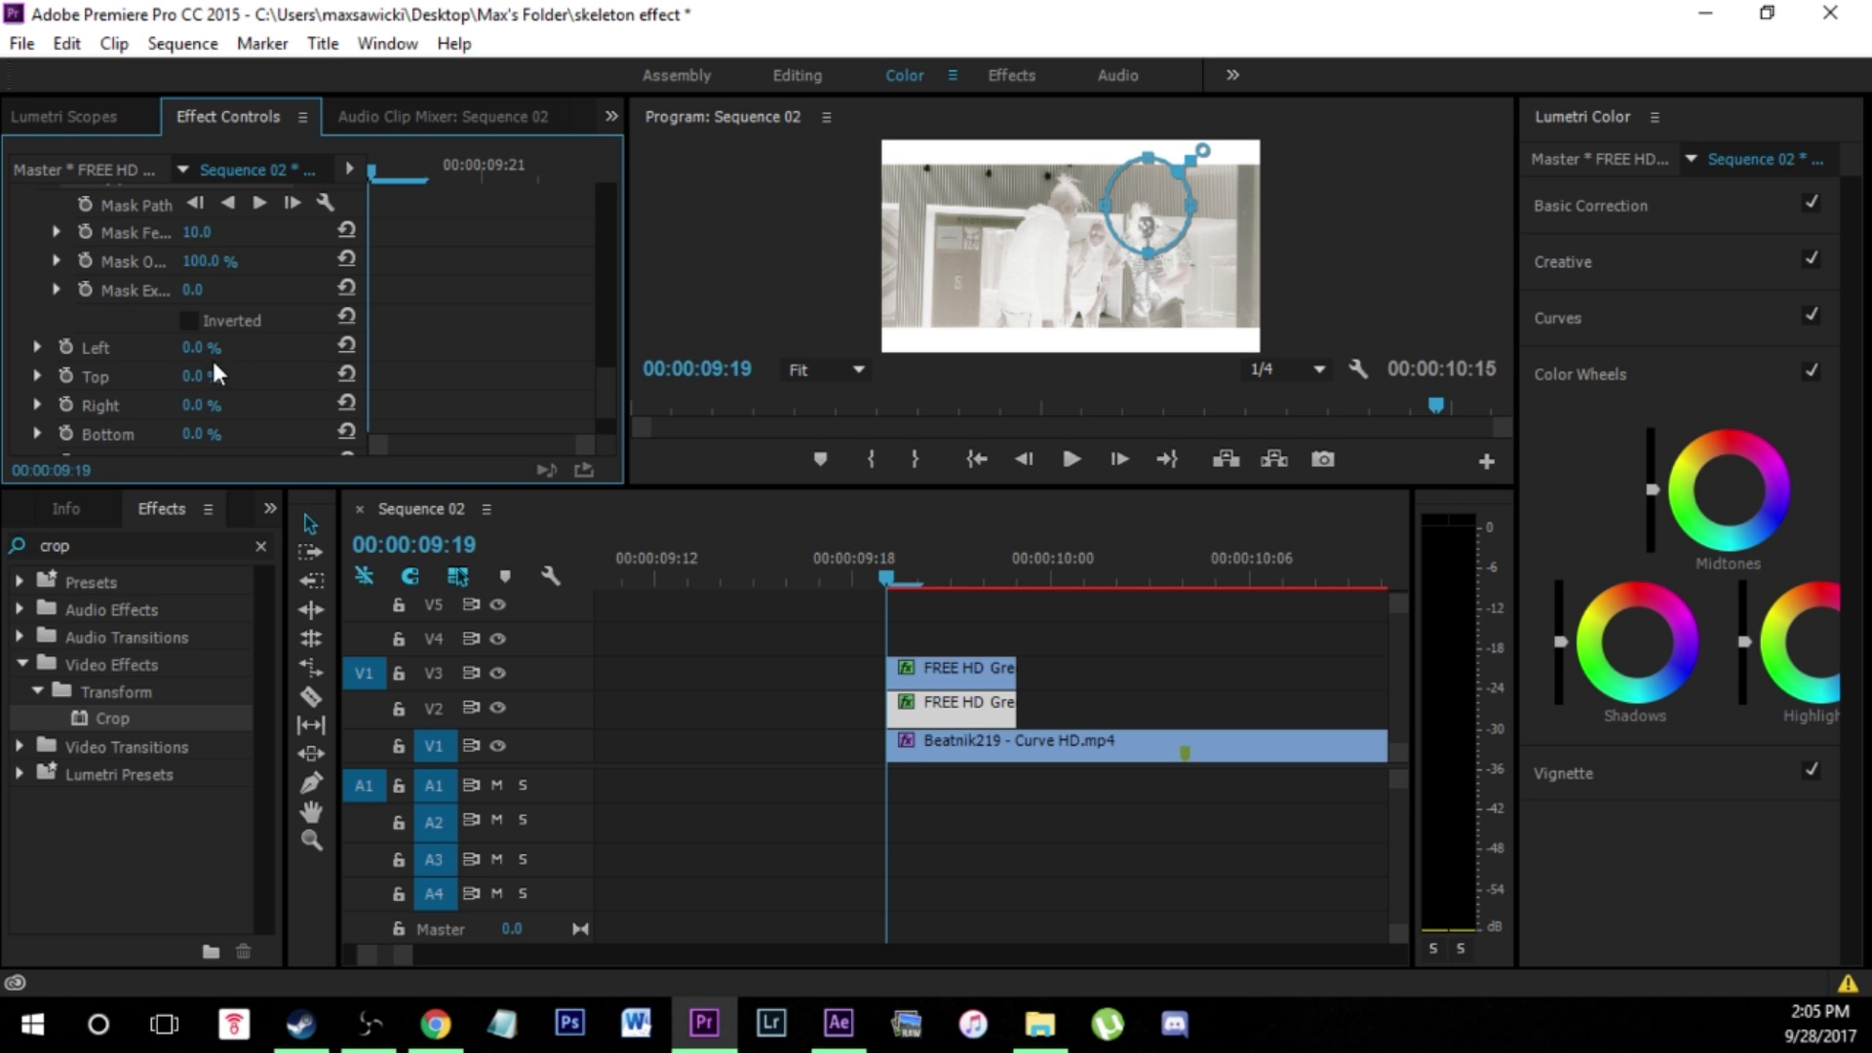
{"action": "left_click_drag", "start_coordinate": [201, 348], "coordinate": [299, 348]}
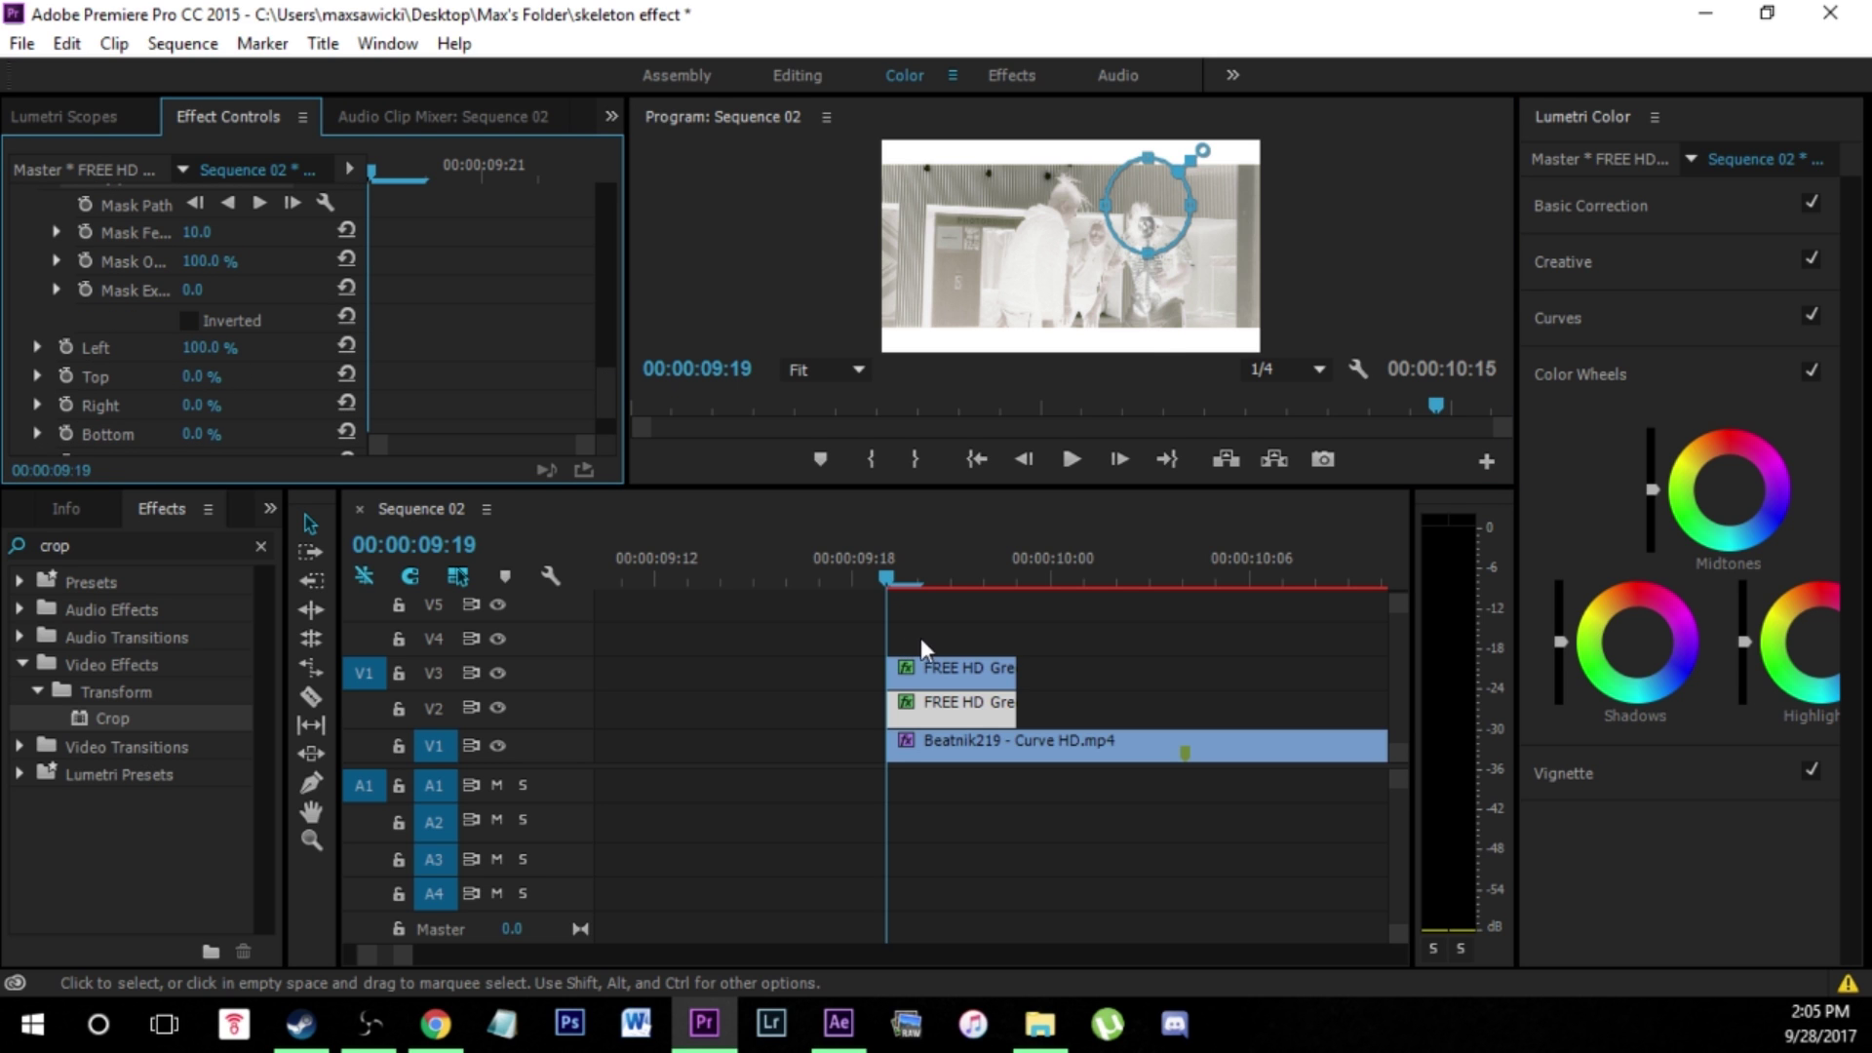
{"action": "left_click", "coordinate": [718, 655]}
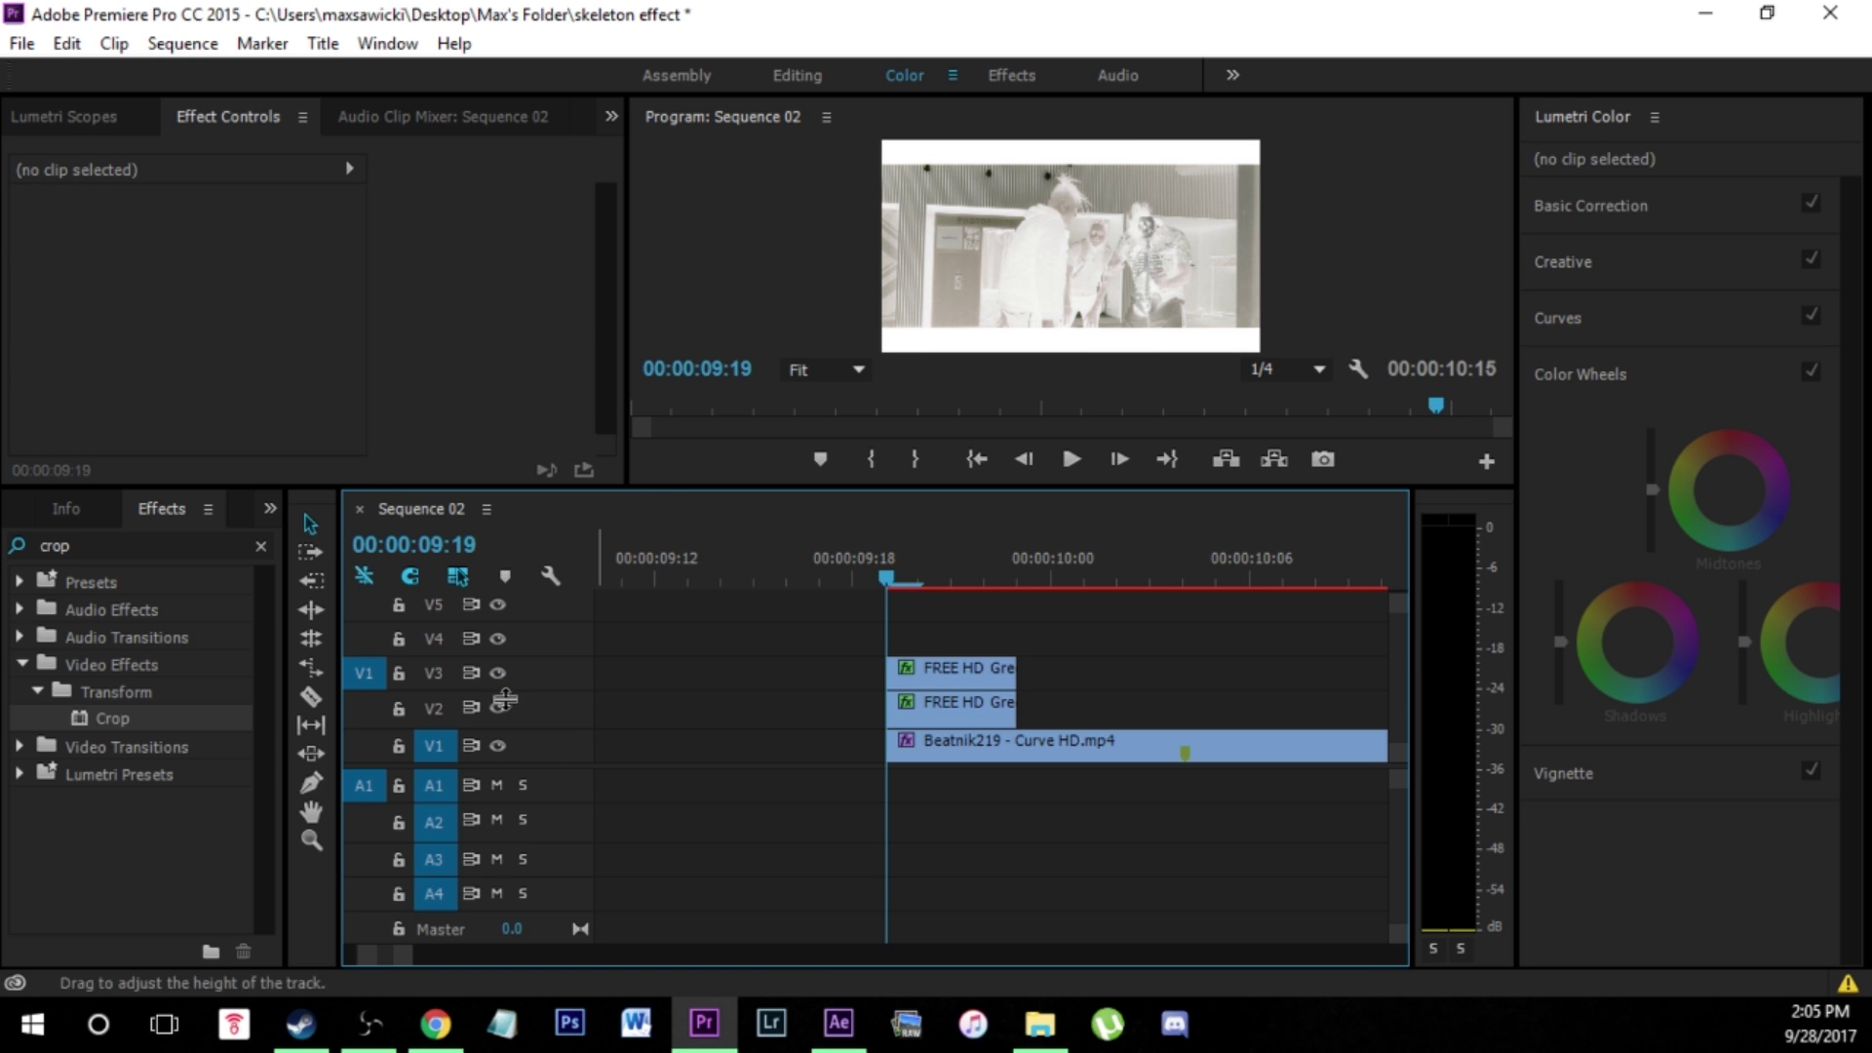
- Hide V1 and alternate the visibility of V2 and V3 to compare the isolated body with the isolated skull
{"action": "left_click", "coordinate": [499, 745]}
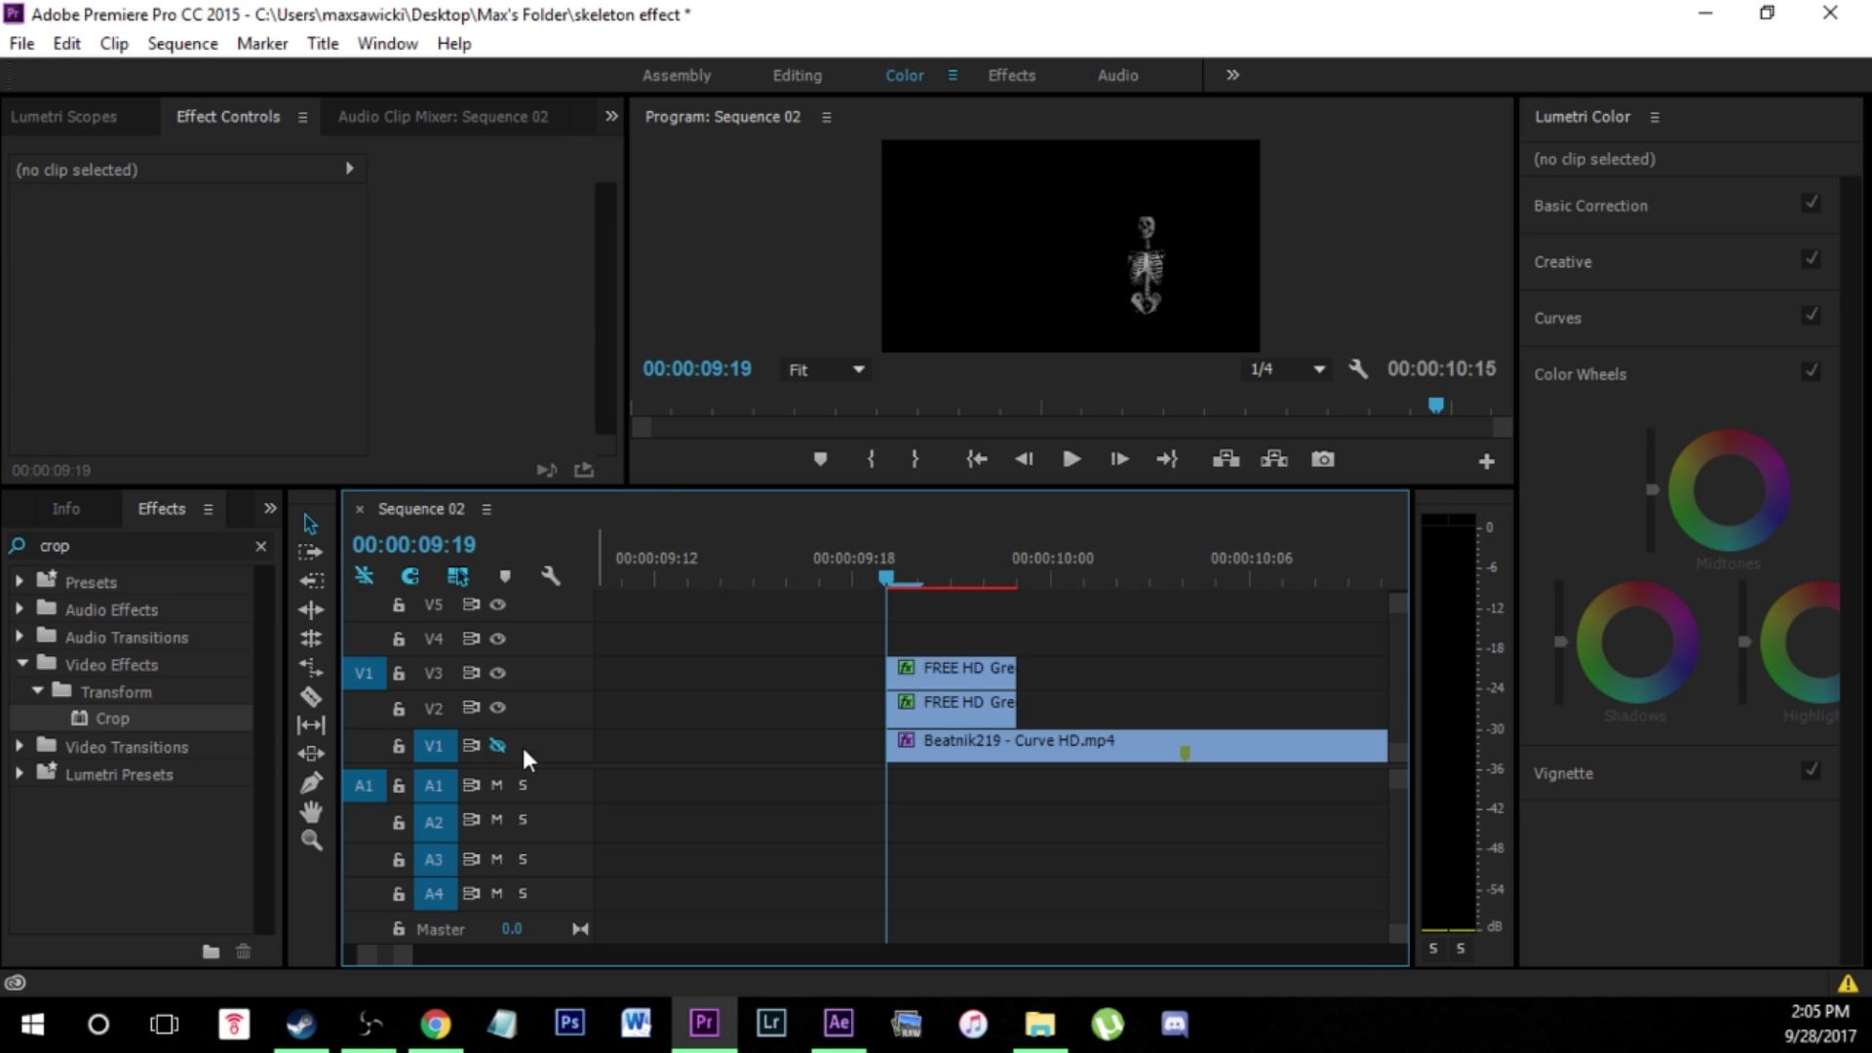
{"action": "left_click", "coordinate": [497, 672]}
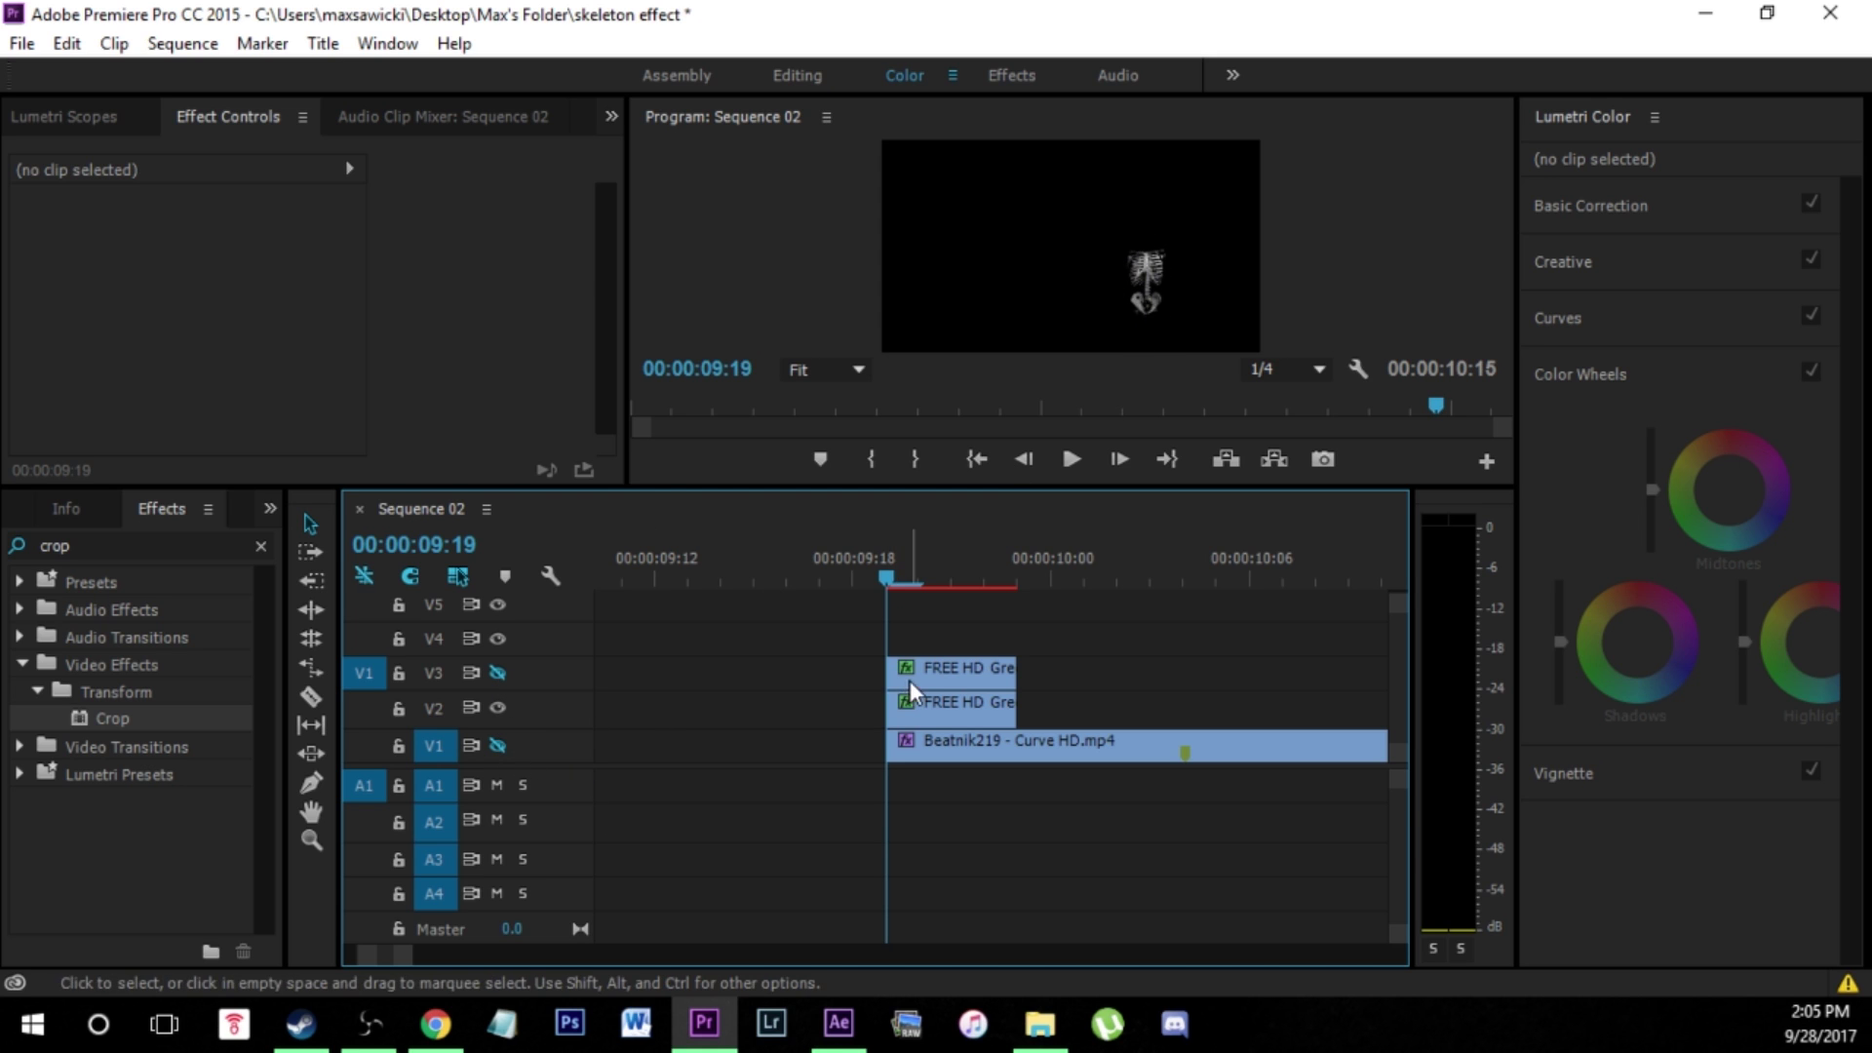
{"action": "left_click", "coordinate": [497, 673]}
{"action": "left_click", "coordinate": [498, 706]}
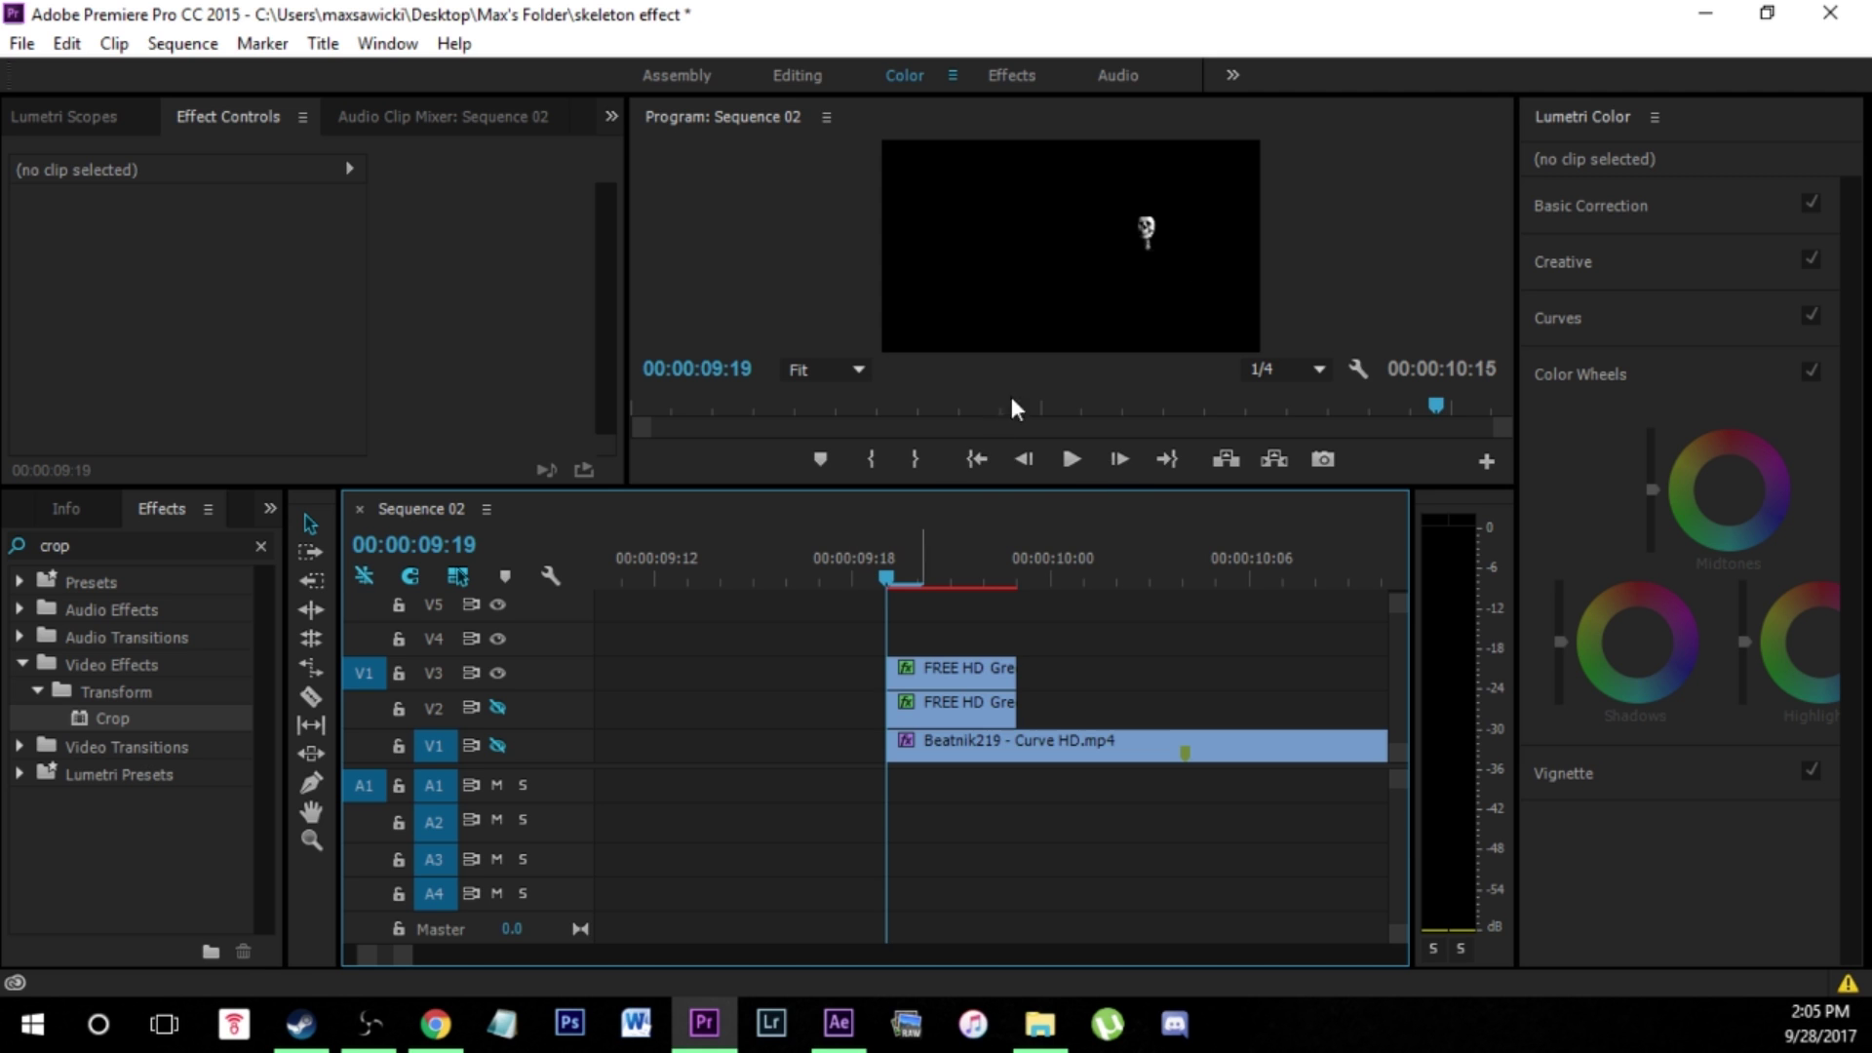
{"action": "left_click", "coordinate": [497, 673]}
{"action": "left_click", "coordinate": [498, 706]}
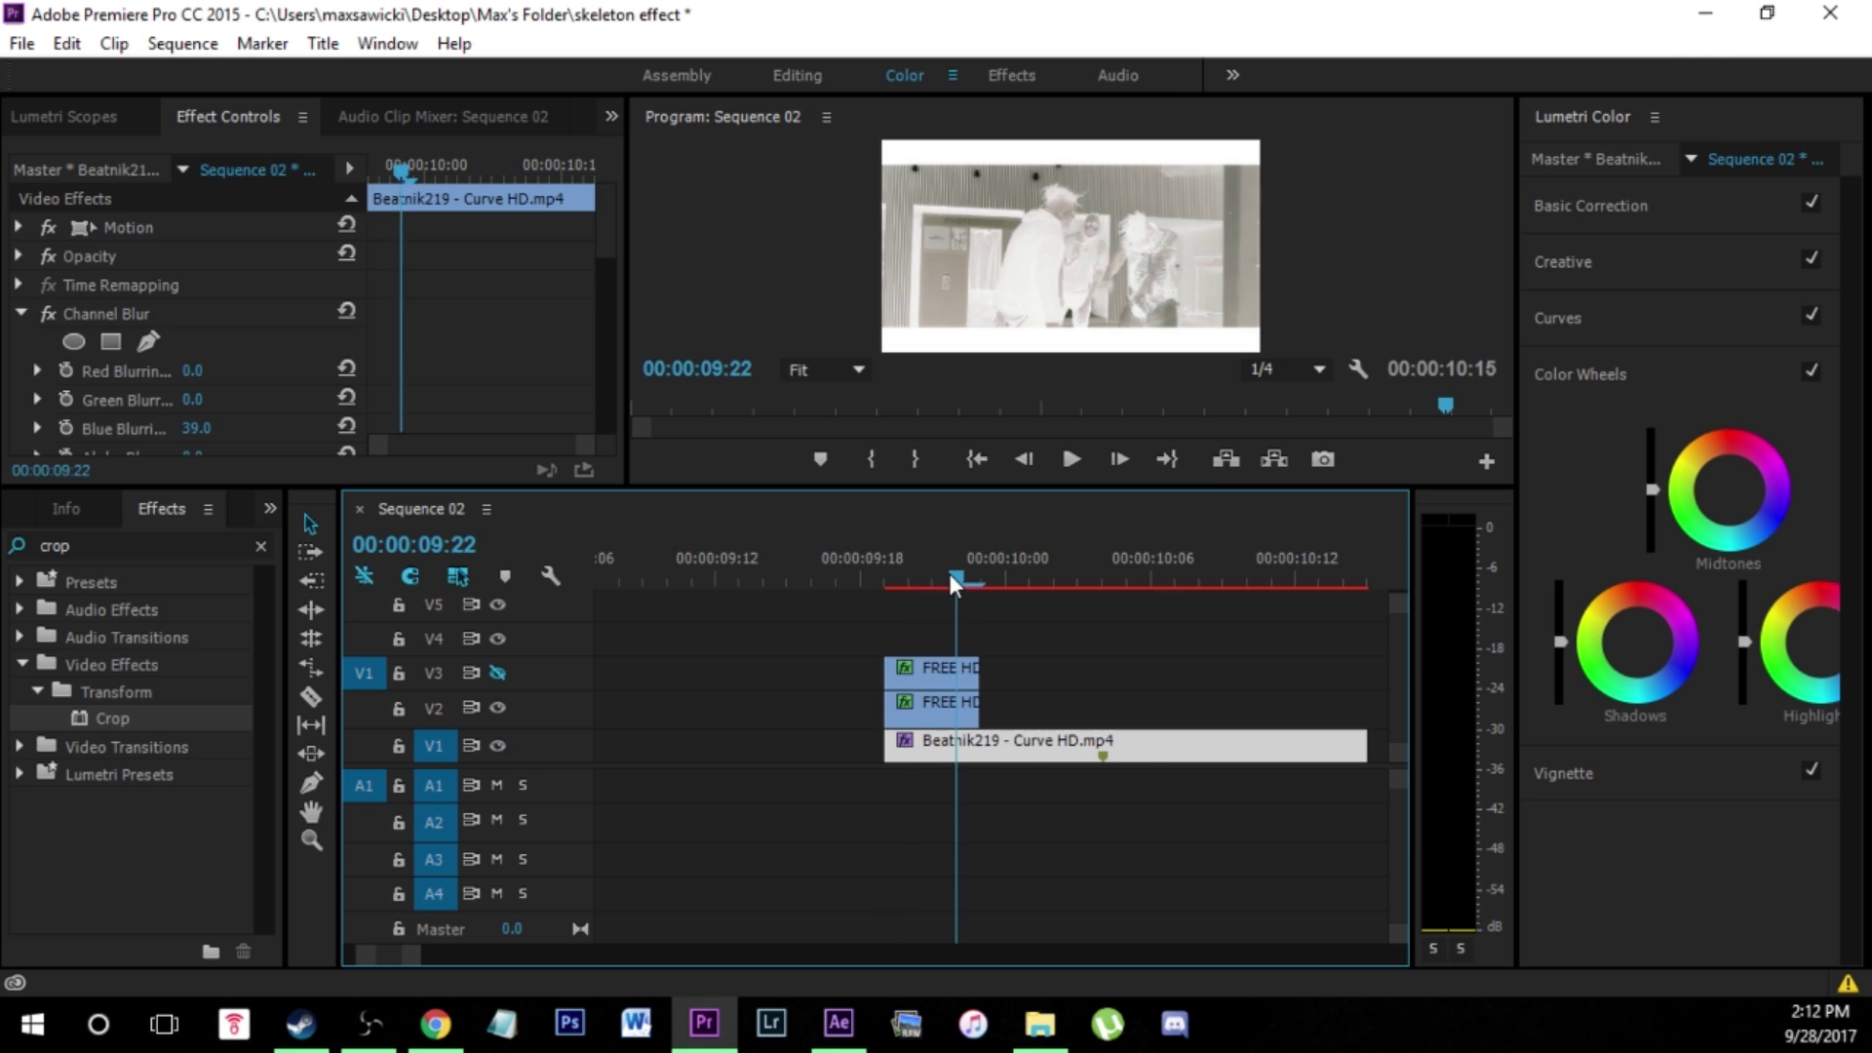
- Try to extend the skeleton clip on V2 to about 00:00:10:09, scrub through it and undo the extension
{"action": "left_click_drag", "start_coordinate": [949, 574], "coordinate": [955, 682]}
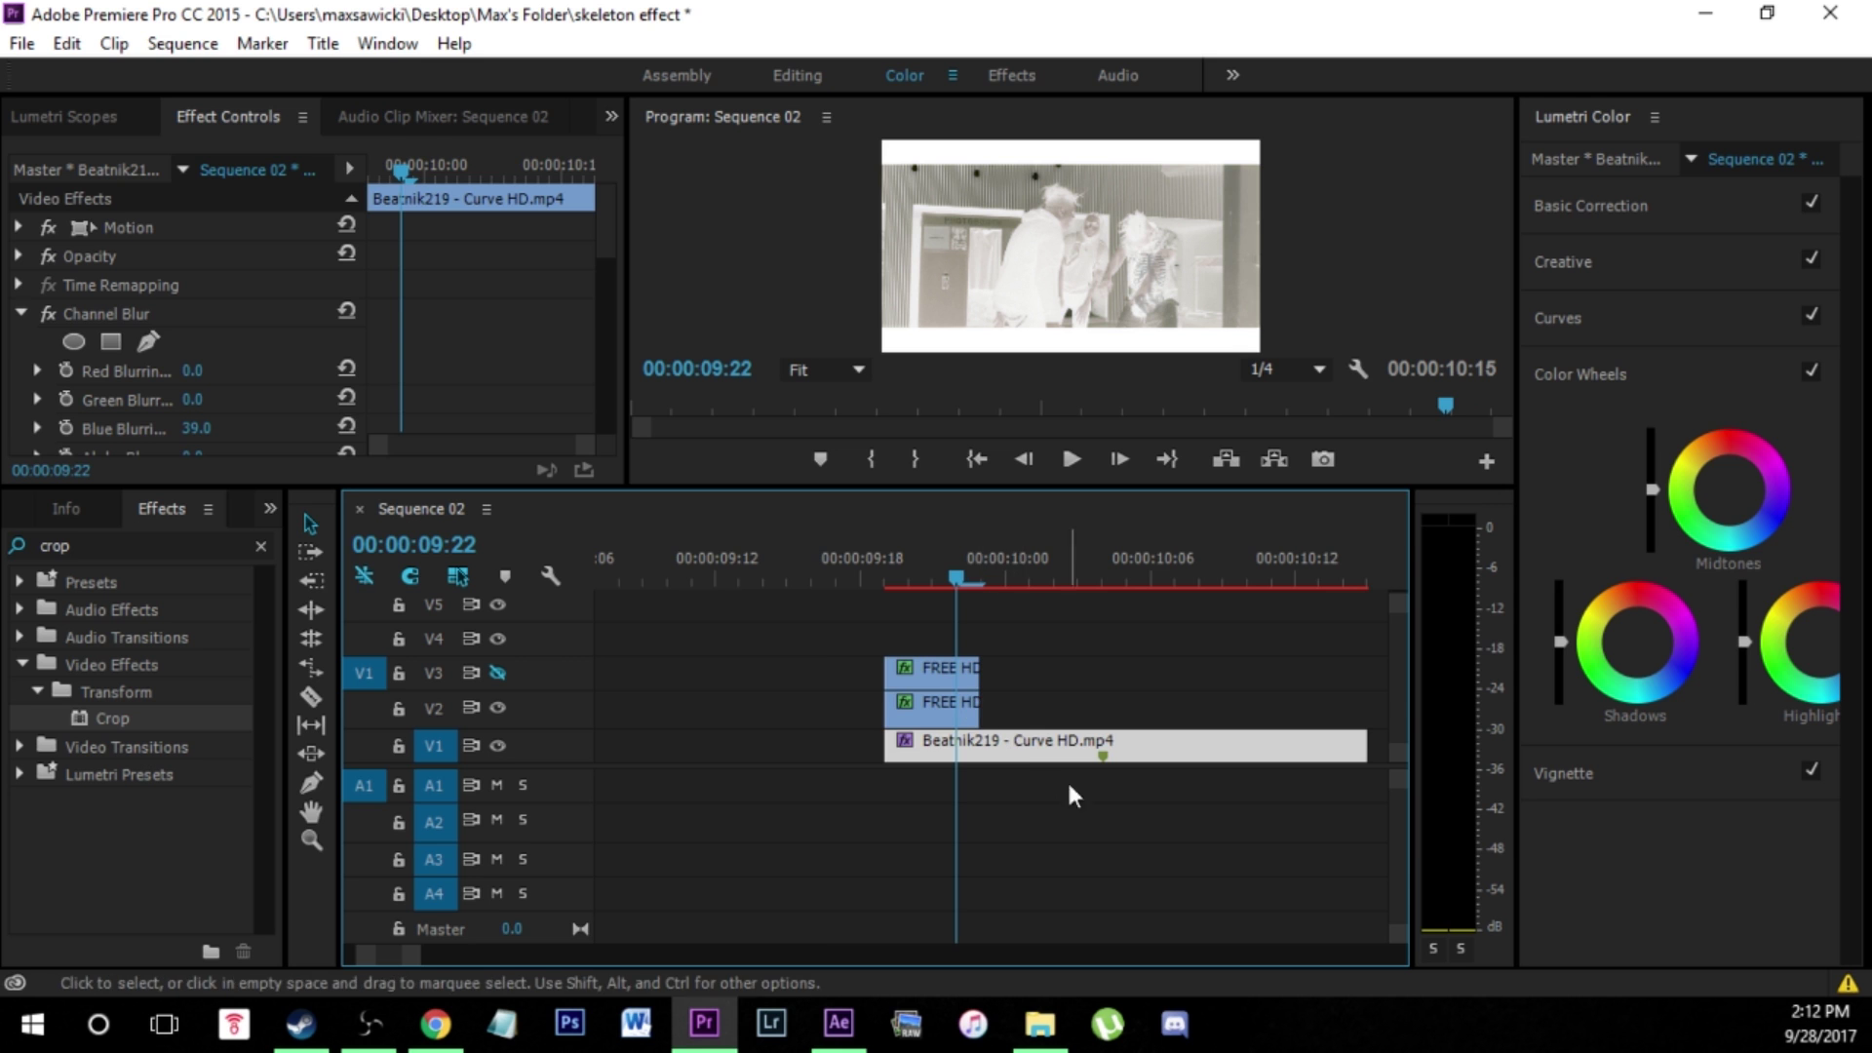
{"action": "left_click", "coordinate": [958, 706]}
{"action": "scroll", "coordinate": [1004, 704], "scroll_direction": "down", "scroll_amount": 1}
{"action": "scroll", "coordinate": [1062, 692], "scroll_direction": "up", "scroll_amount": 1}
{"action": "left_click_drag", "start_coordinate": [975, 577], "coordinate": [1196, 623]}
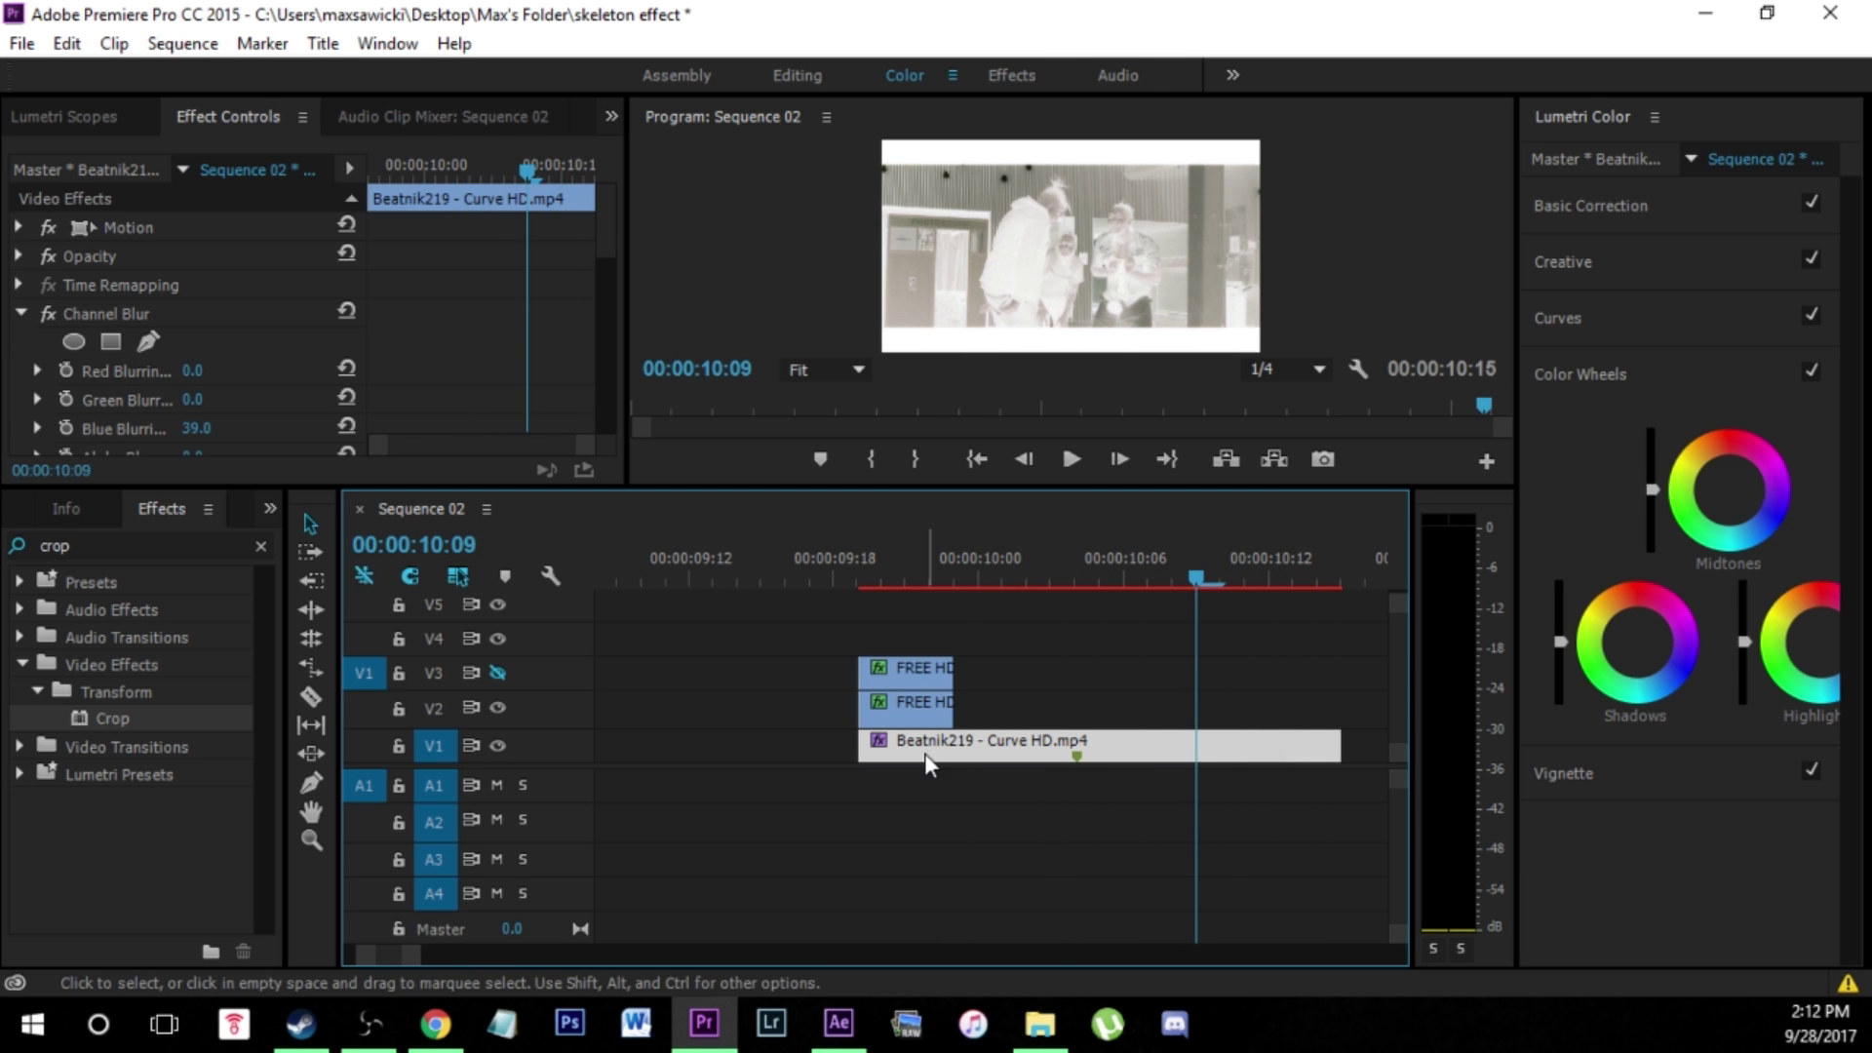
{"action": "left_click_drag", "start_coordinate": [969, 704], "coordinate": [1219, 704]}
{"action": "left_click_drag", "start_coordinate": [1211, 573], "coordinate": [1050, 581]}
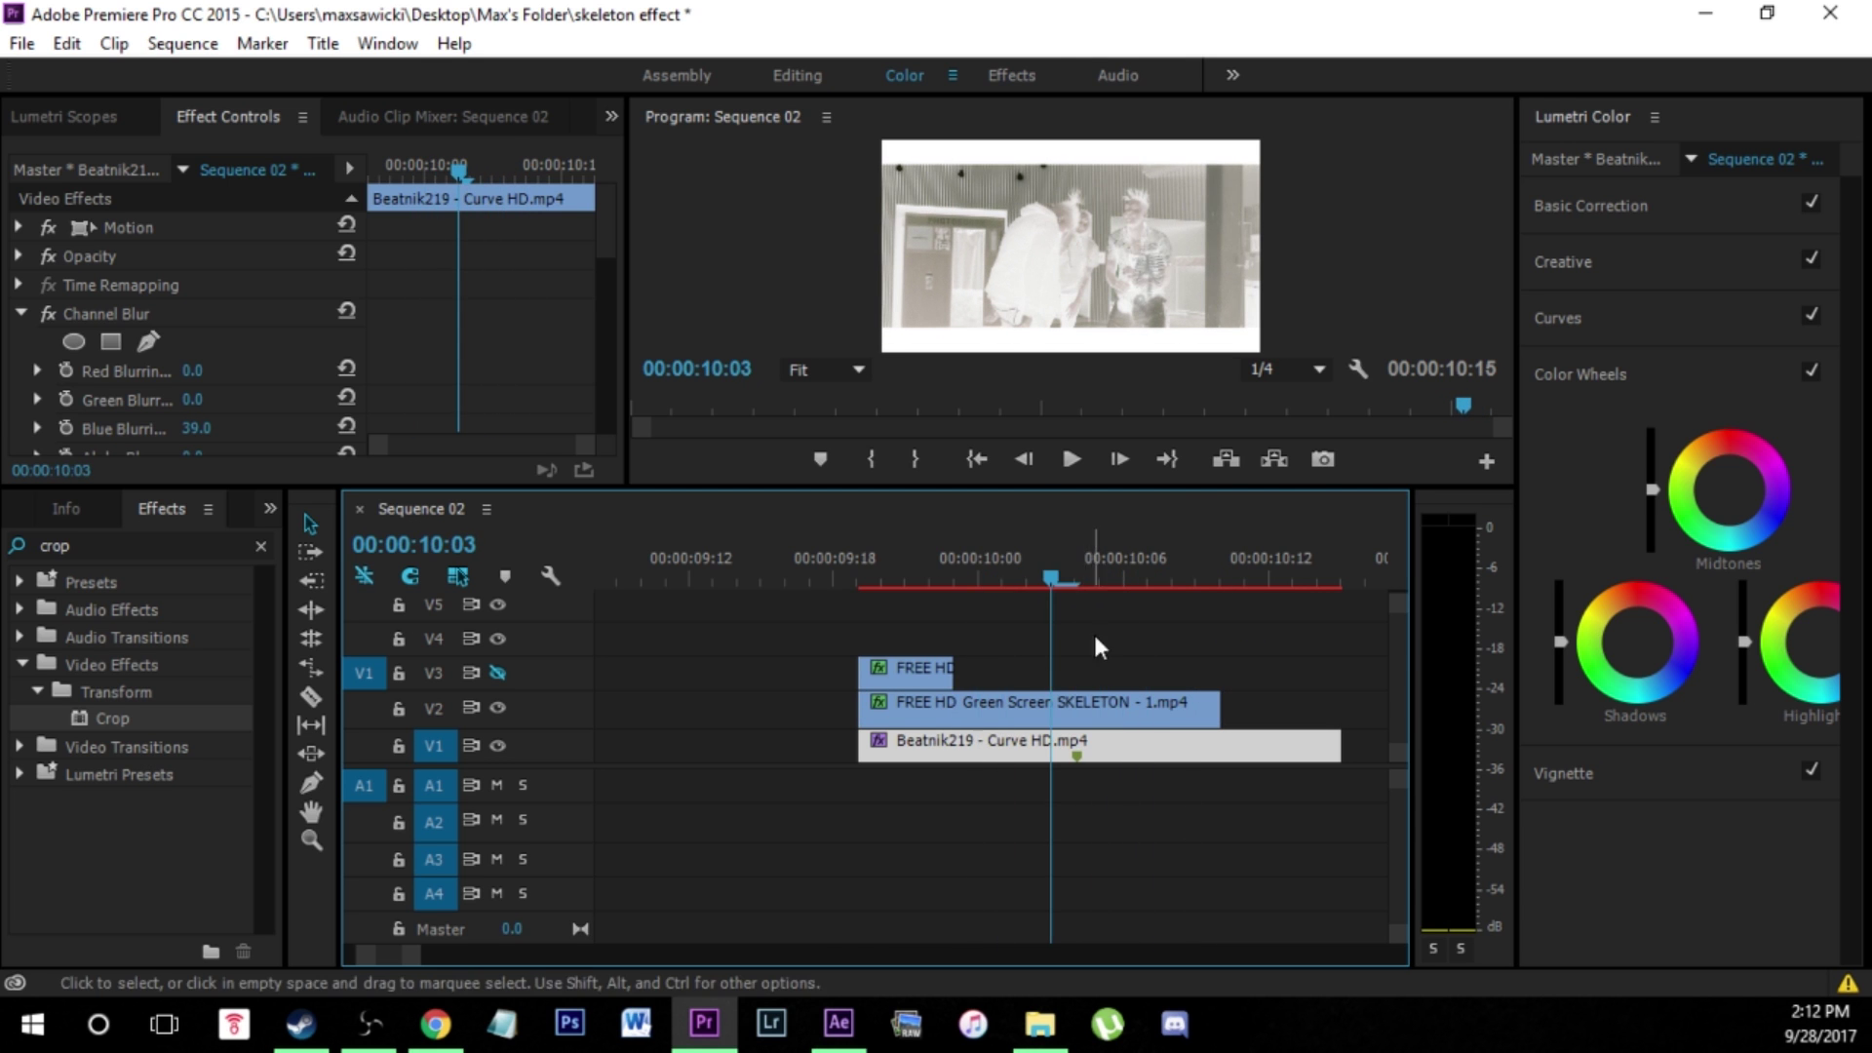
{"action": "key", "text": "ctrl+z"}
- Duplicate the V2 skeleton clip along its track to the end of the background clip and nest all the copies together
{"action": "left_click_drag", "start_coordinate": [909, 704], "coordinate": [1013, 708]}
{"action": "left_click_drag", "start_coordinate": [1049, 710], "coordinate": [1104, 711]}
{"action": "left_click_drag", "start_coordinate": [1103, 711], "coordinate": [900, 717]}
{"action": "right_click", "coordinate": [901, 718]}
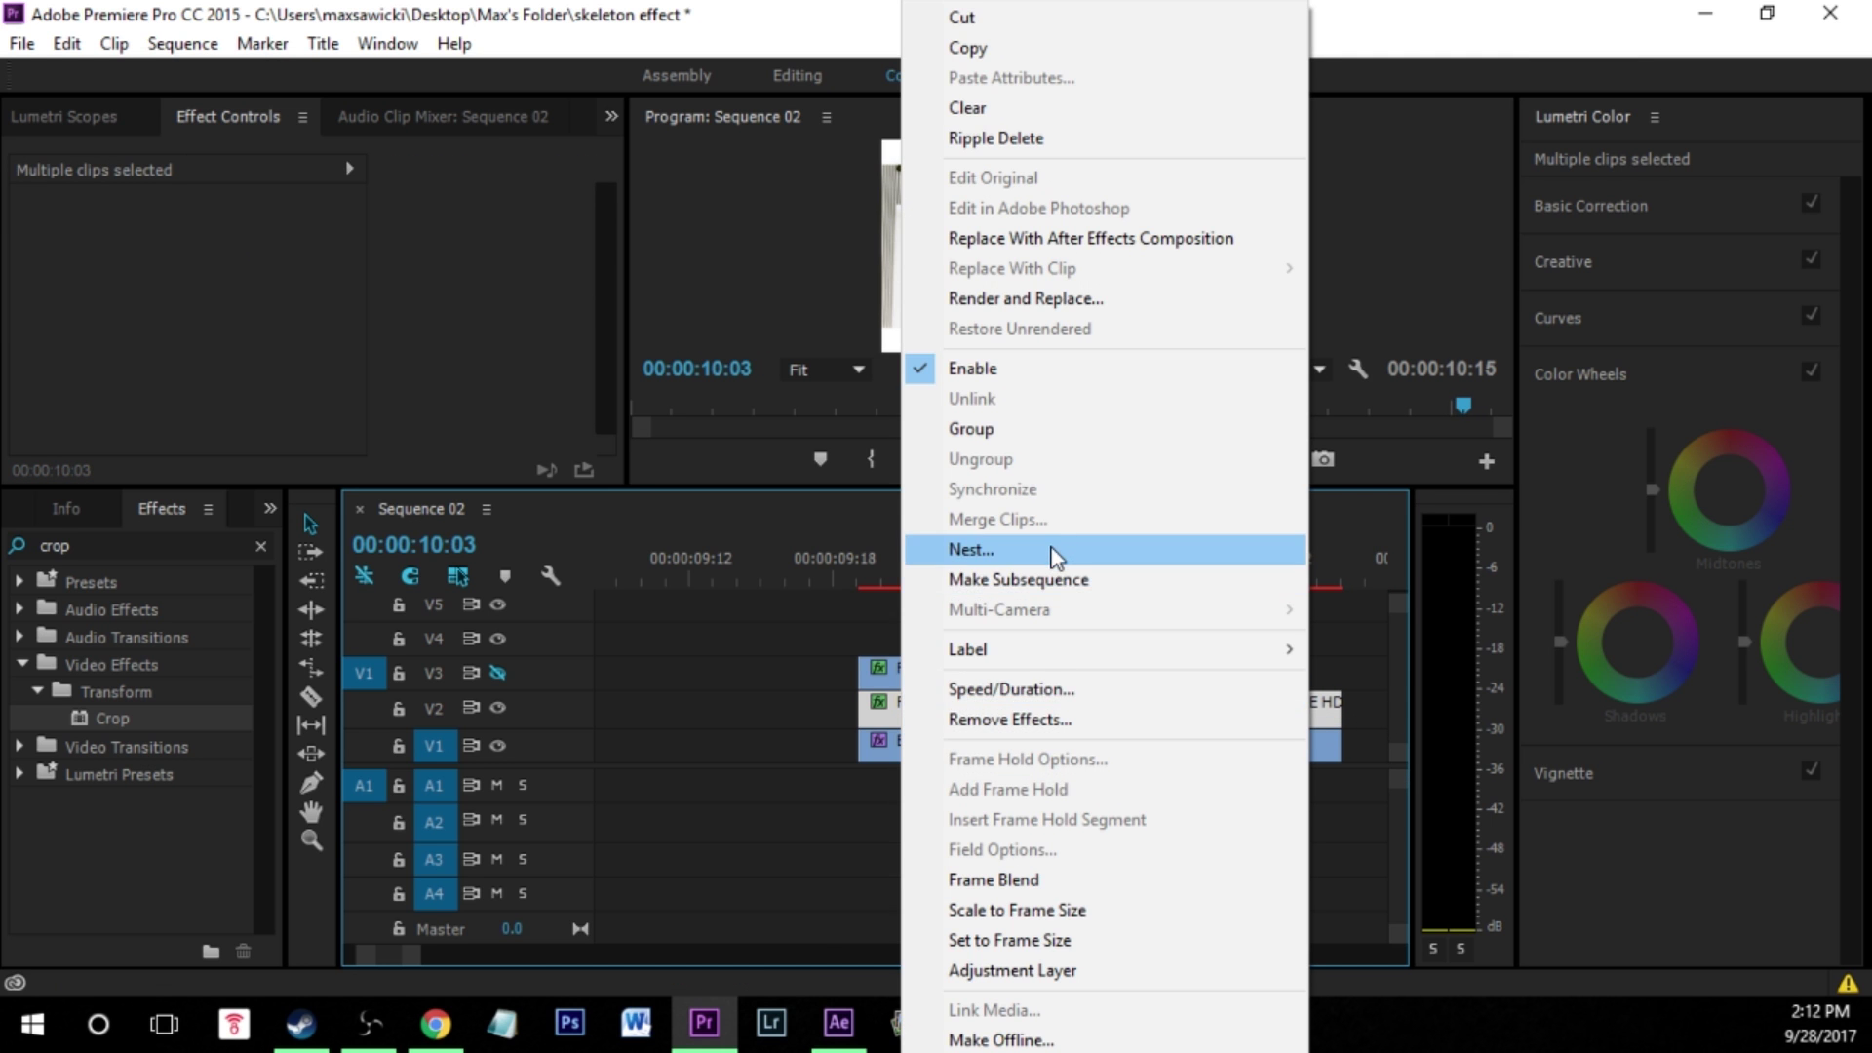
{"action": "left_click", "coordinate": [1053, 549]}
{"action": "key", "text": "Return"}
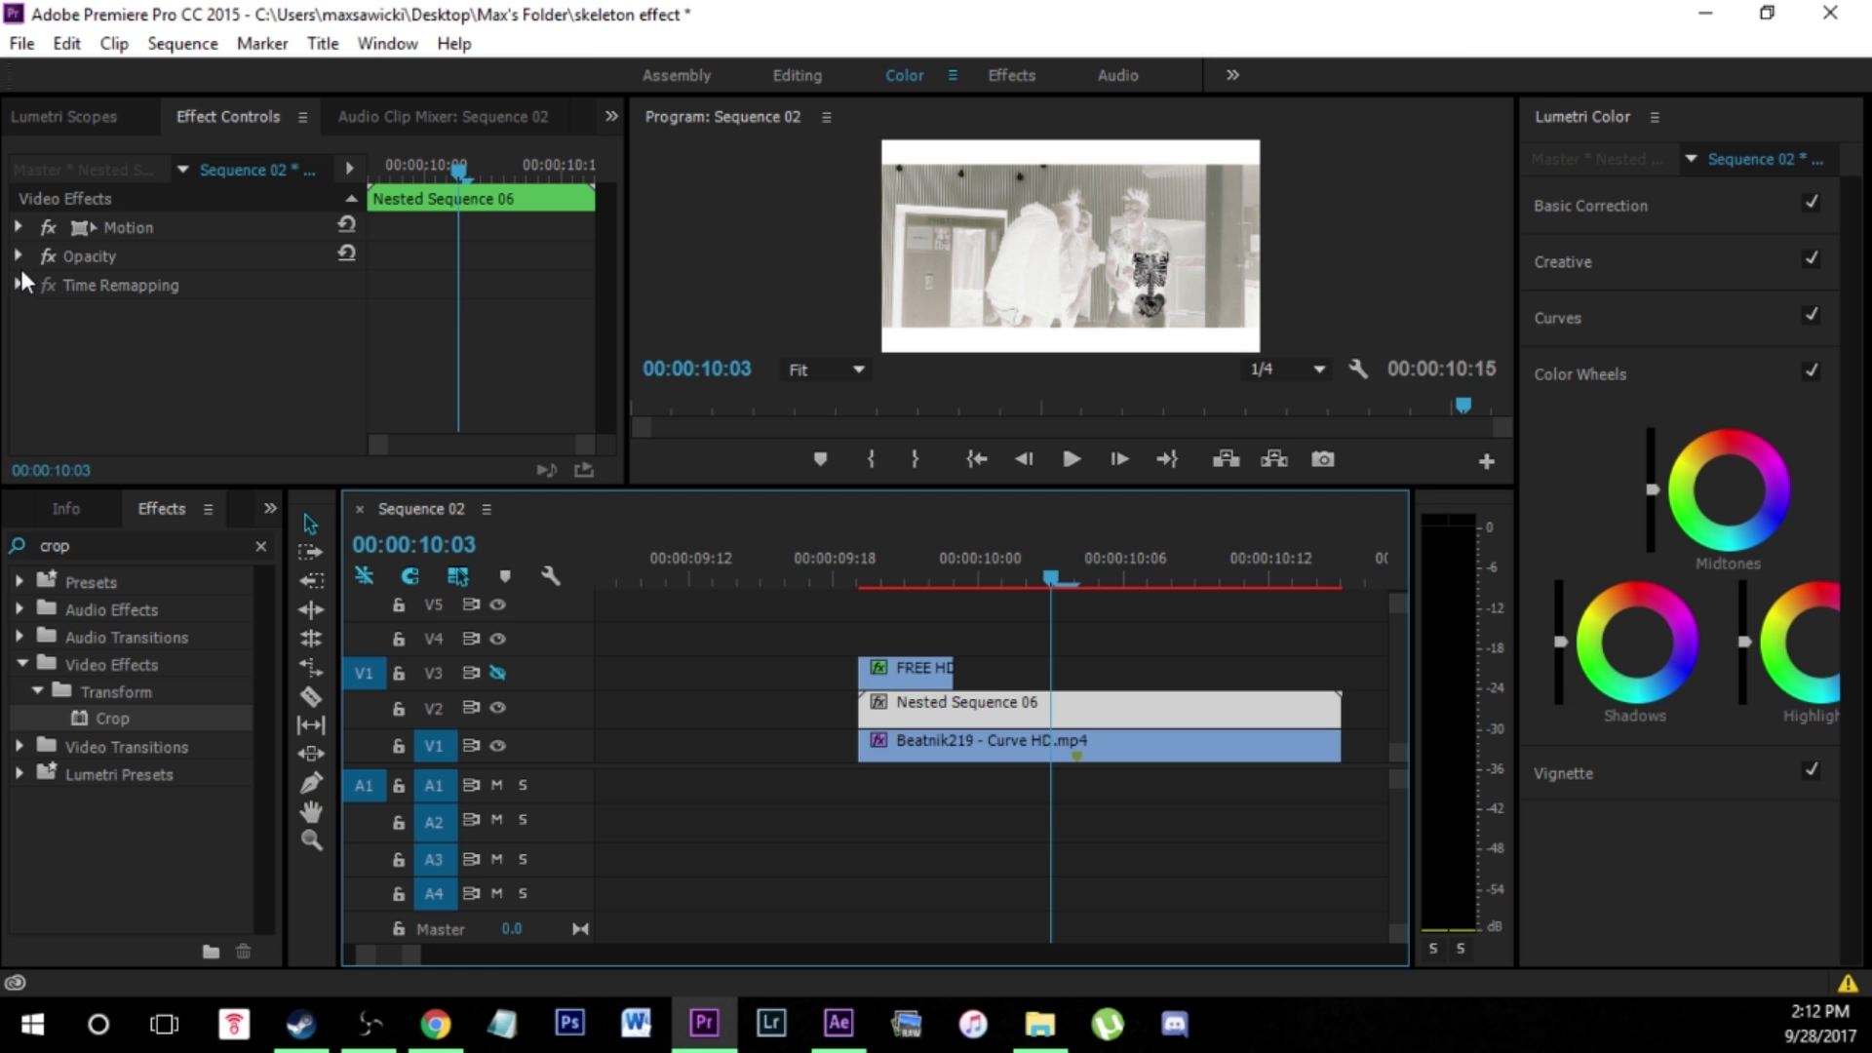
- Set the nested skeleton's blend mode to Exclusion and its opacity to 50%, and play back the result
{"action": "left_click", "coordinate": [20, 255]}
{"action": "left_click", "coordinate": [275, 349]}
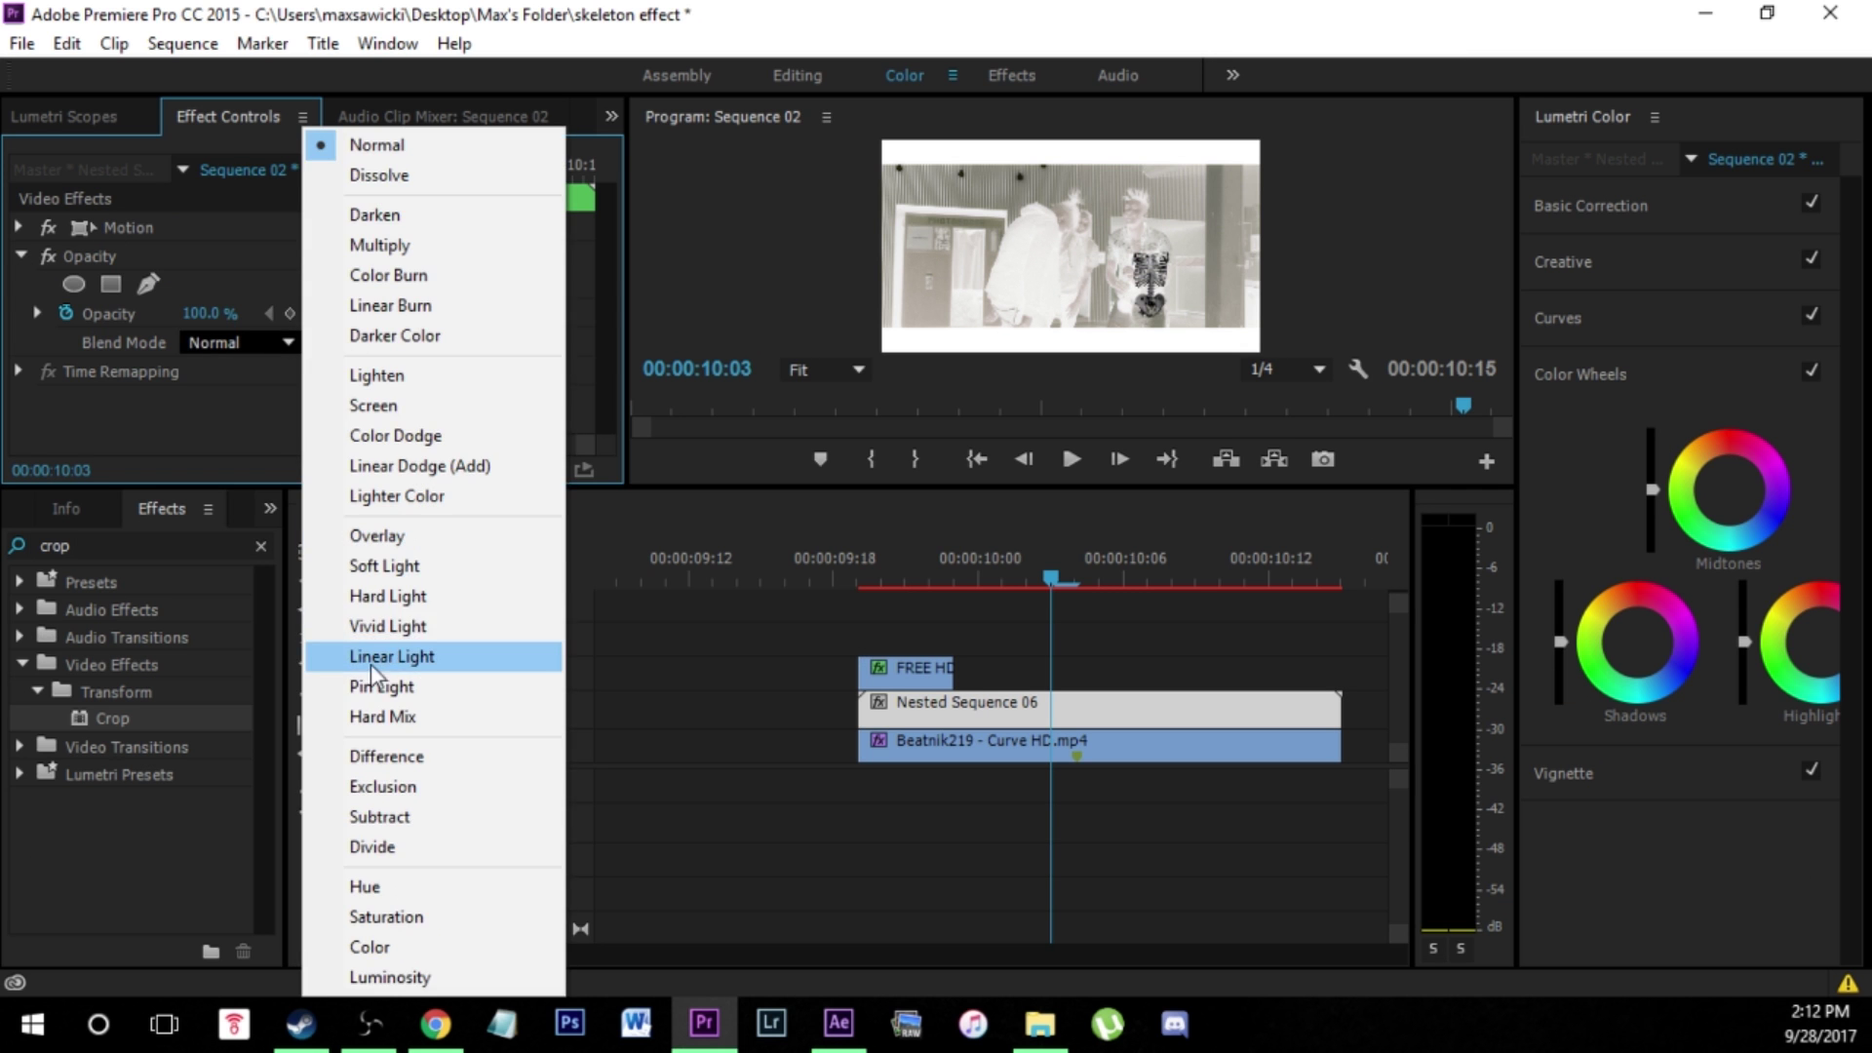
{"action": "left_click", "coordinate": [390, 827]}
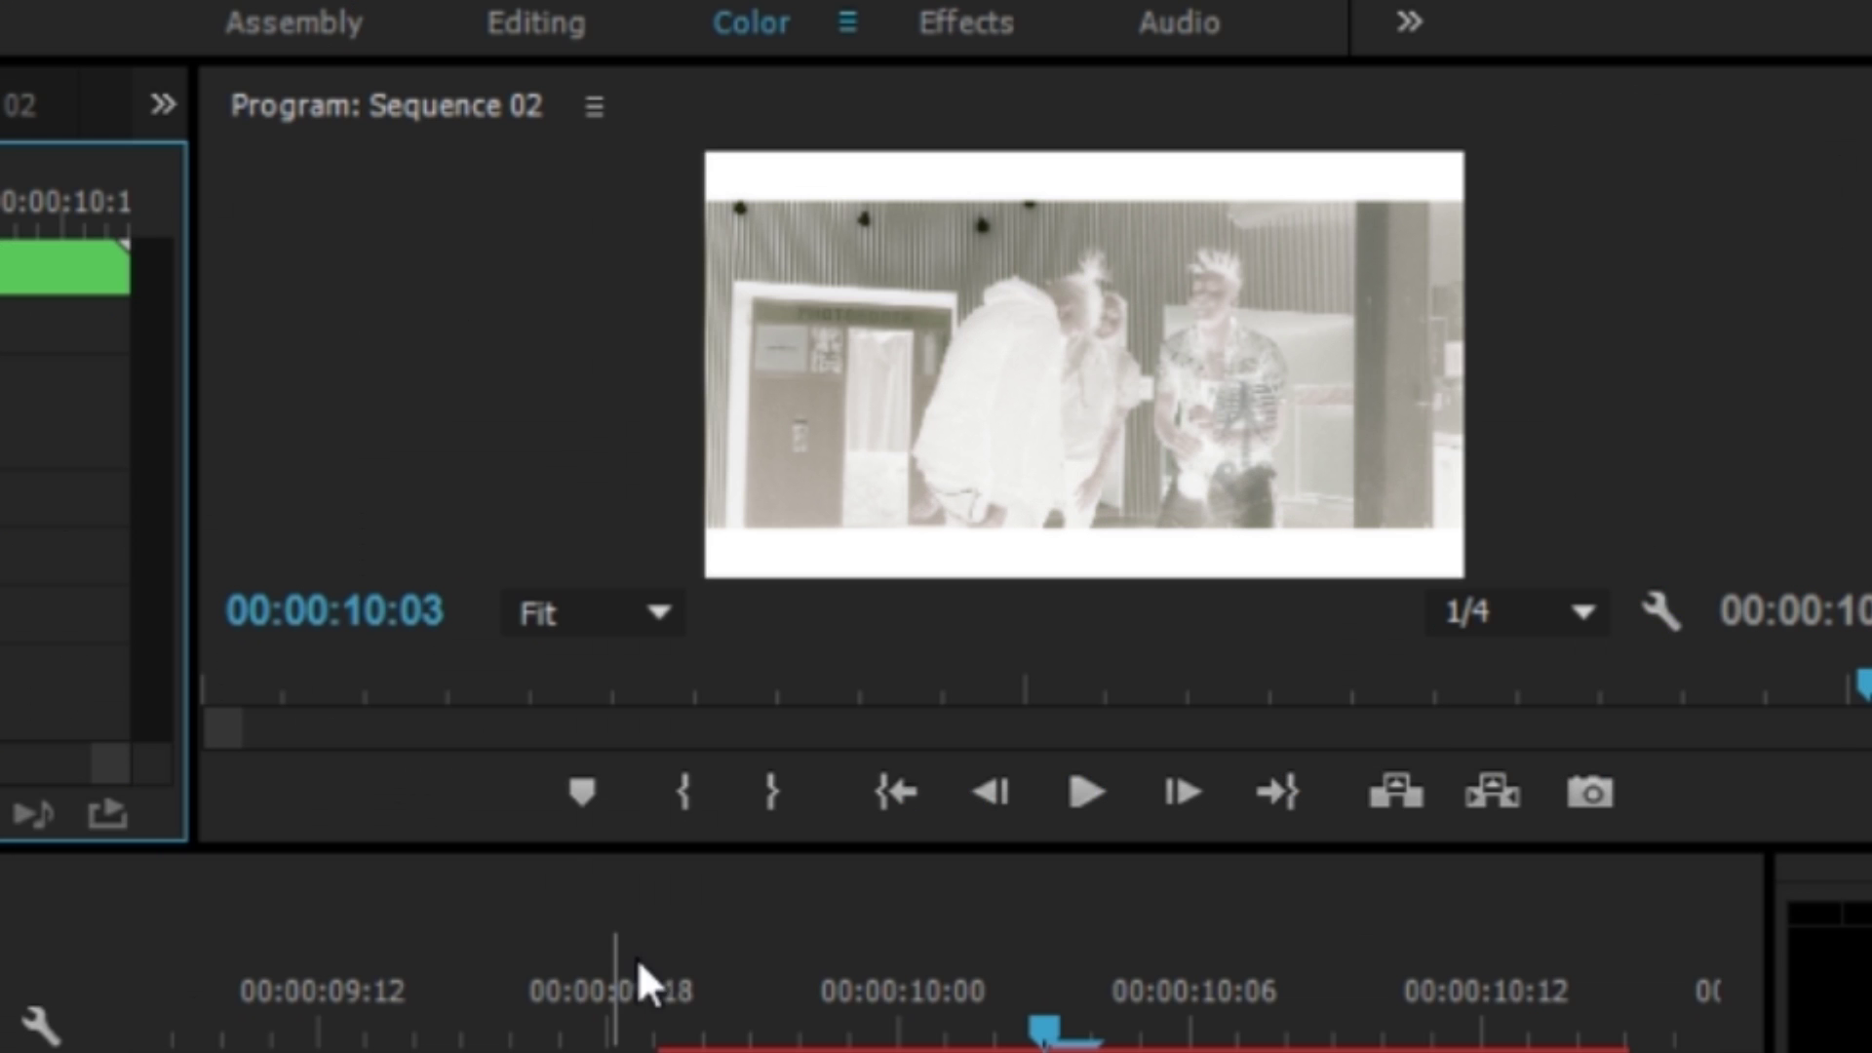
{"action": "left_click", "coordinate": [1057, 1016]}
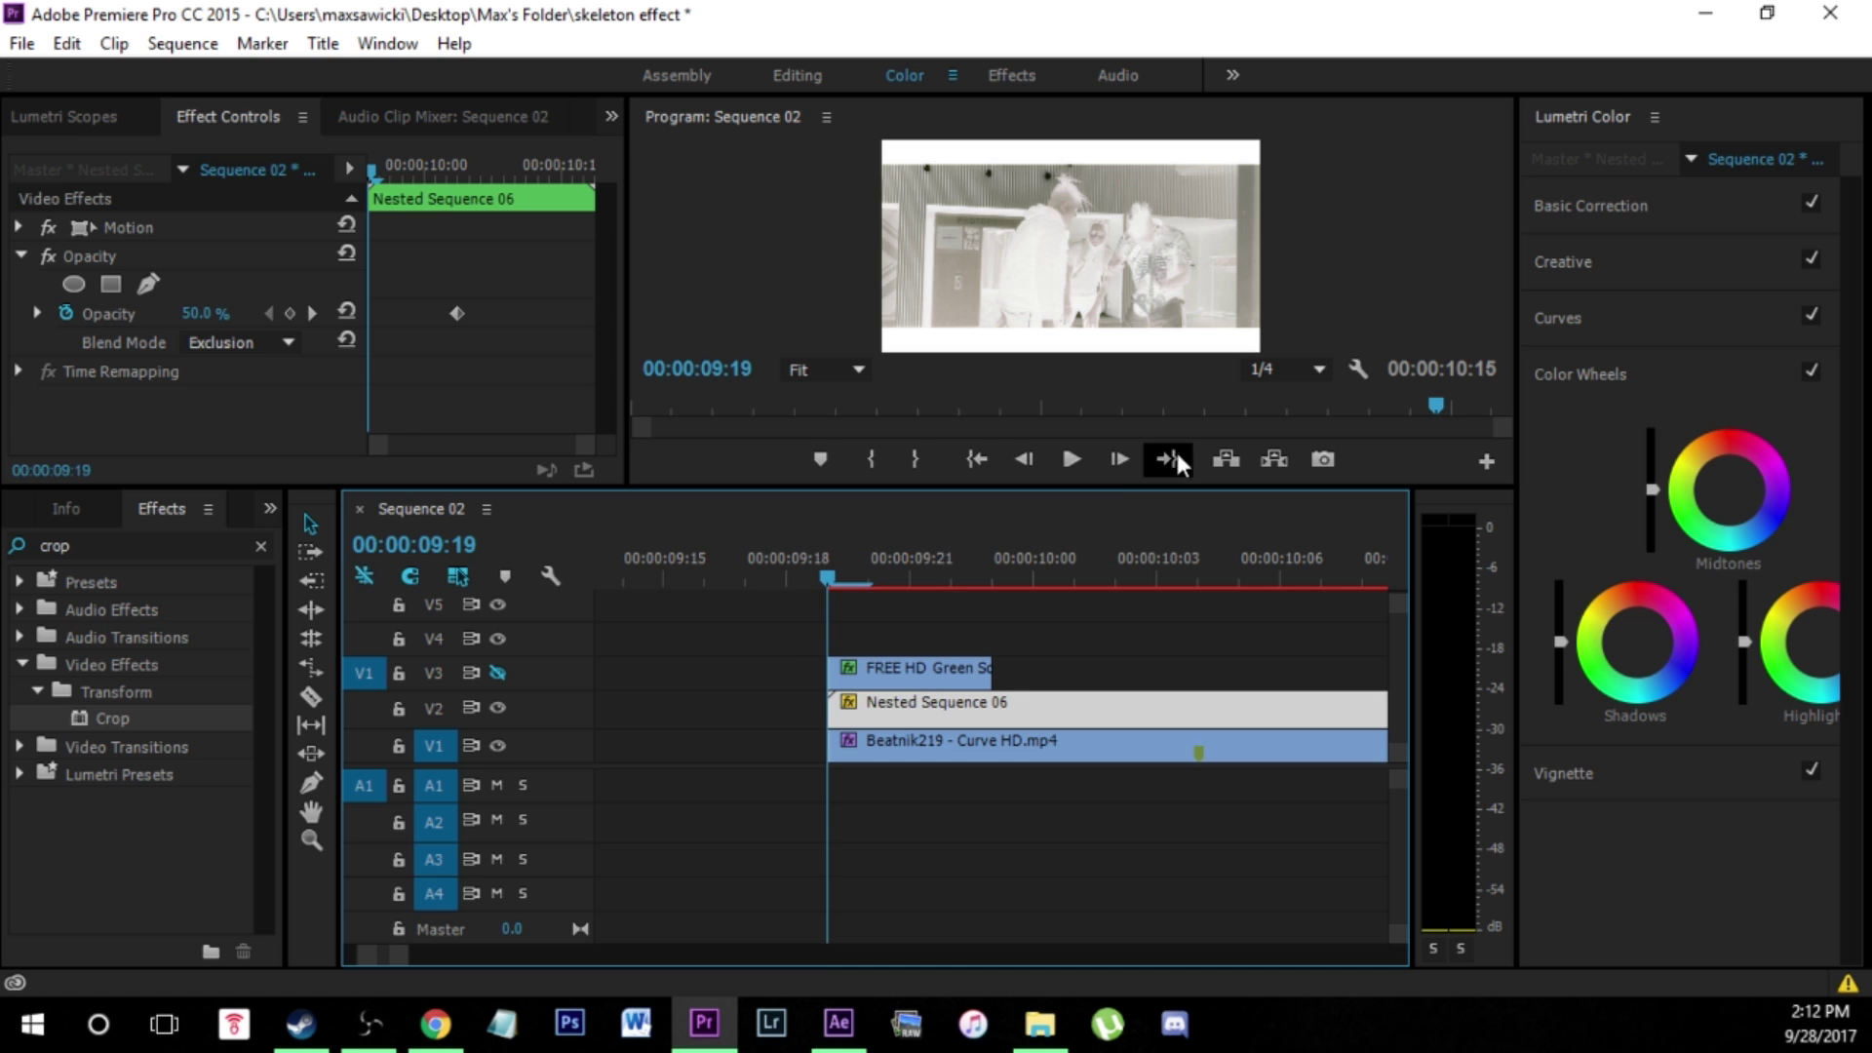
{"action": "left_click", "coordinate": [1073, 459]}
- Enable Position and Rotation keyframing for the nested skeleton at its start, 00:00:09:19
{"action": "left_click_drag", "start_coordinate": [1123, 570], "coordinate": [842, 593]}
{"action": "left_click_drag", "start_coordinate": [1080, 573], "coordinate": [829, 644]}
{"action": "left_click", "coordinate": [18, 226]}
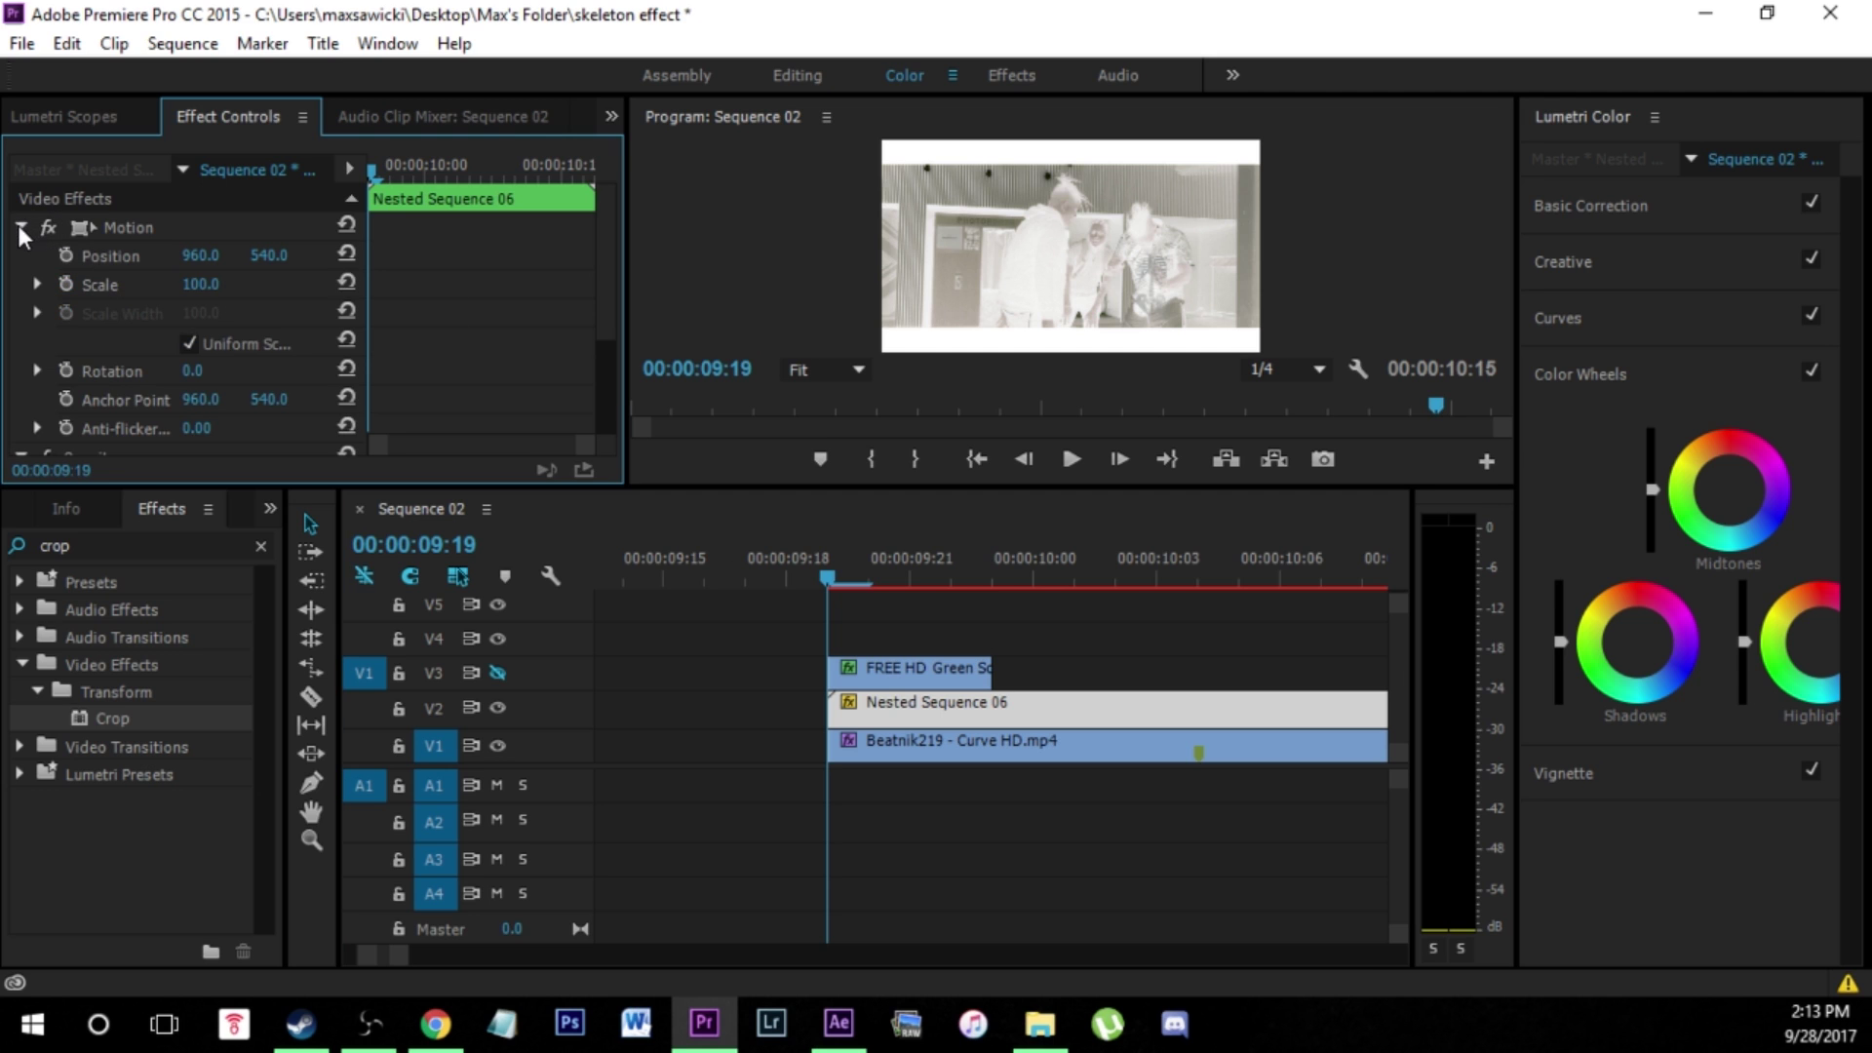
{"action": "left_click", "coordinate": [67, 256]}
{"action": "left_click", "coordinate": [65, 371]}
{"action": "left_click", "coordinate": [868, 709]}
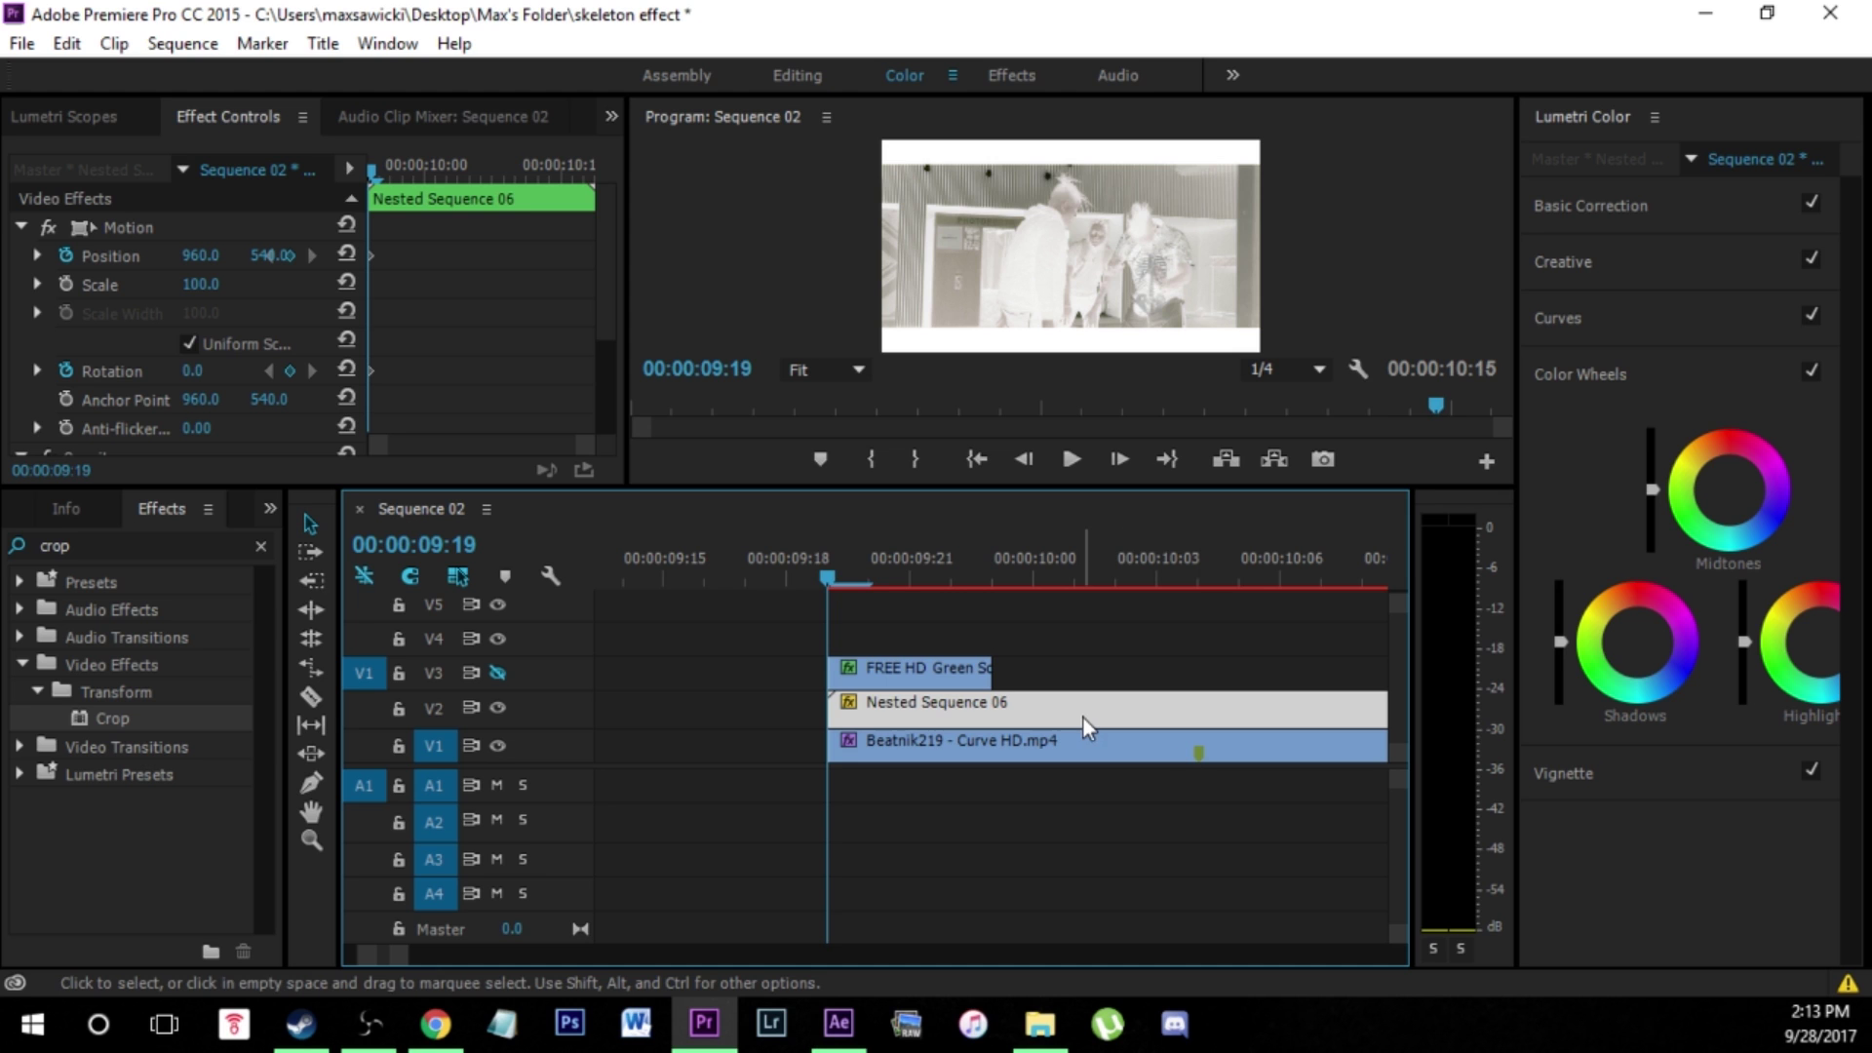
- Align the nested skeleton with the person's torso at 00:00:09:19 and again further into the clip to keyframe its position
{"action": "left_click", "coordinate": [84, 230]}
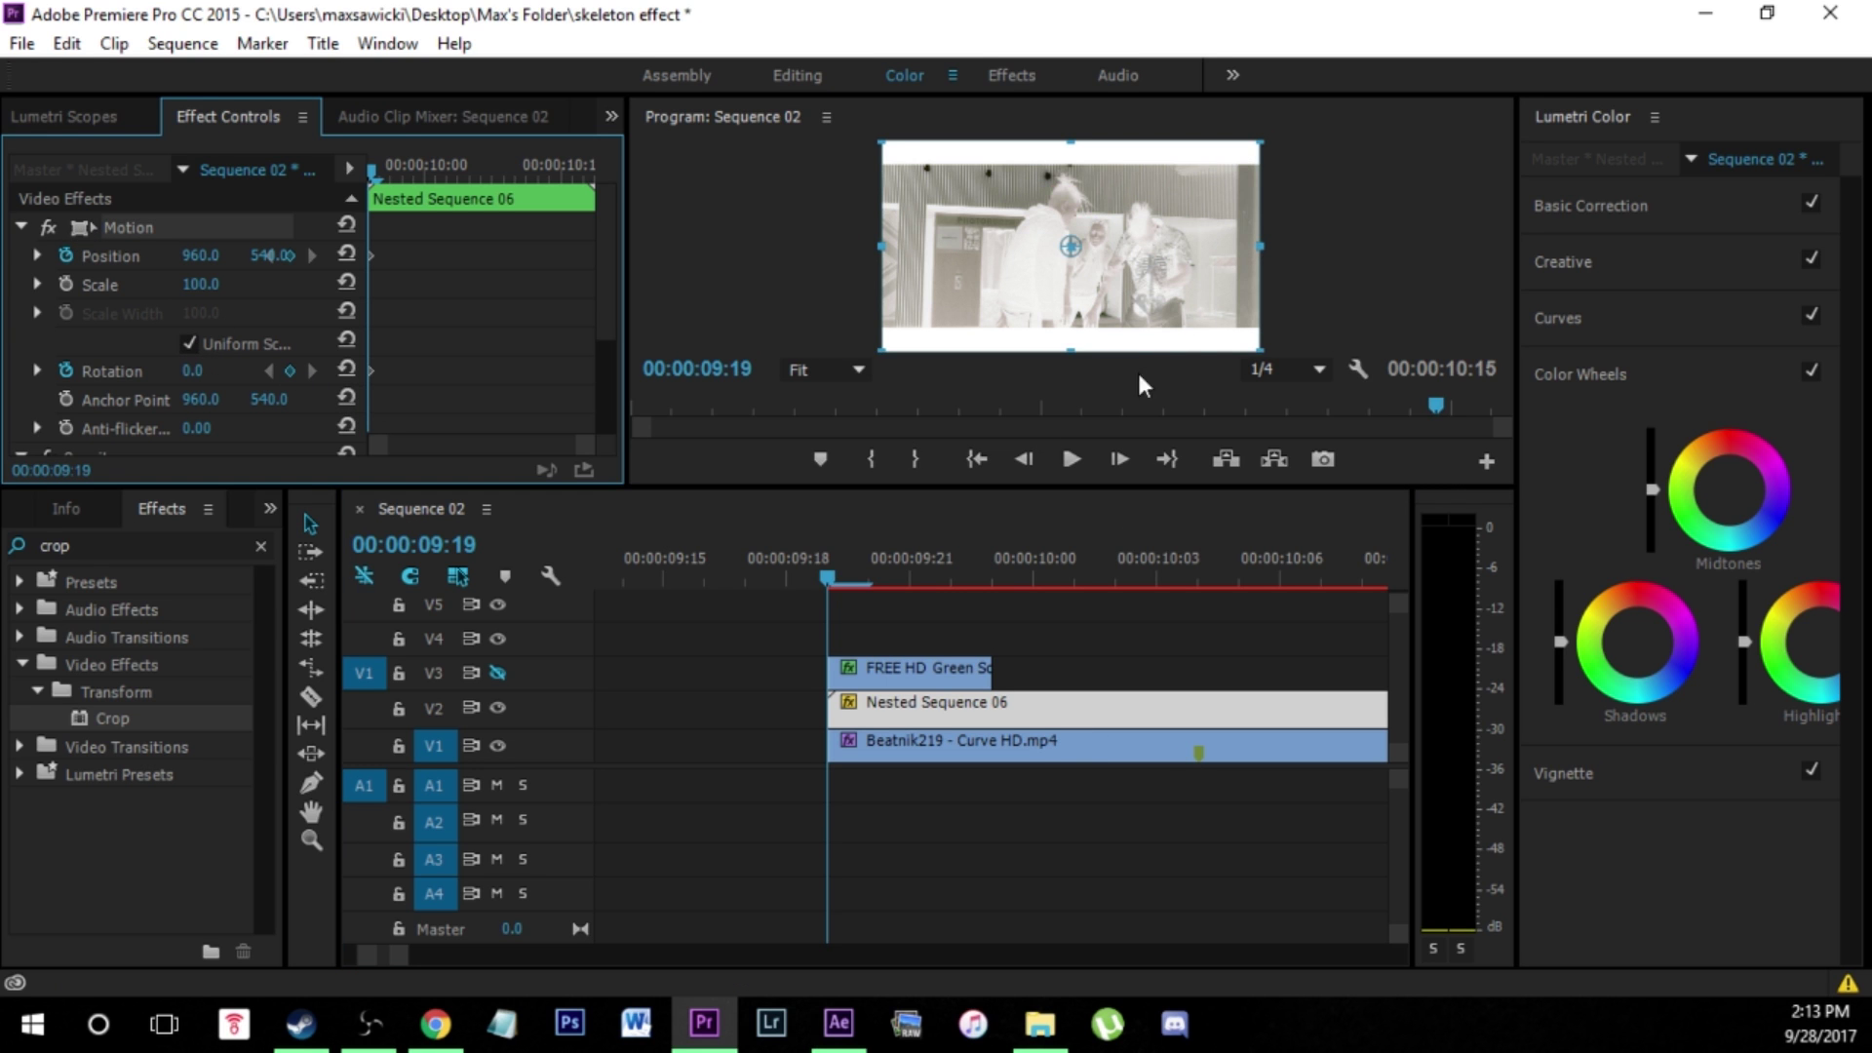
{"action": "left_click_drag", "start_coordinate": [1164, 301], "coordinate": [1161, 296]}
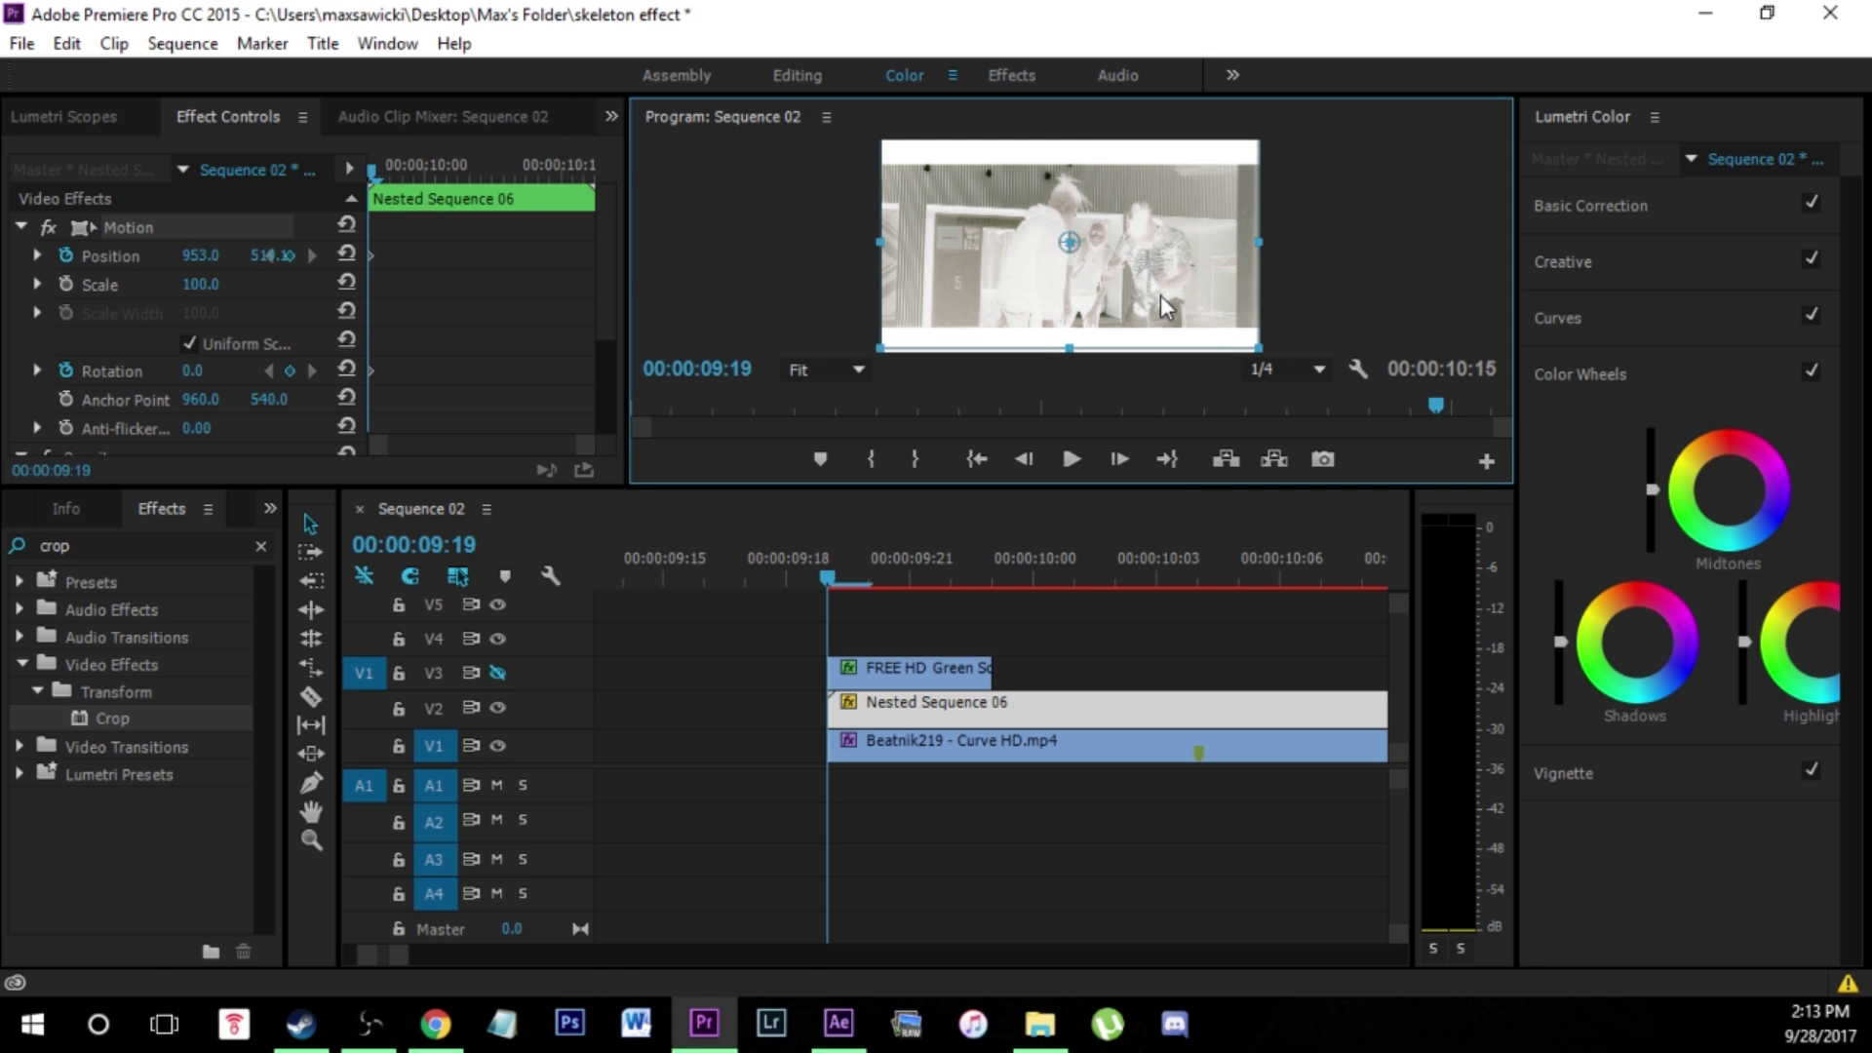
{"action": "left_click", "coordinate": [950, 704]}
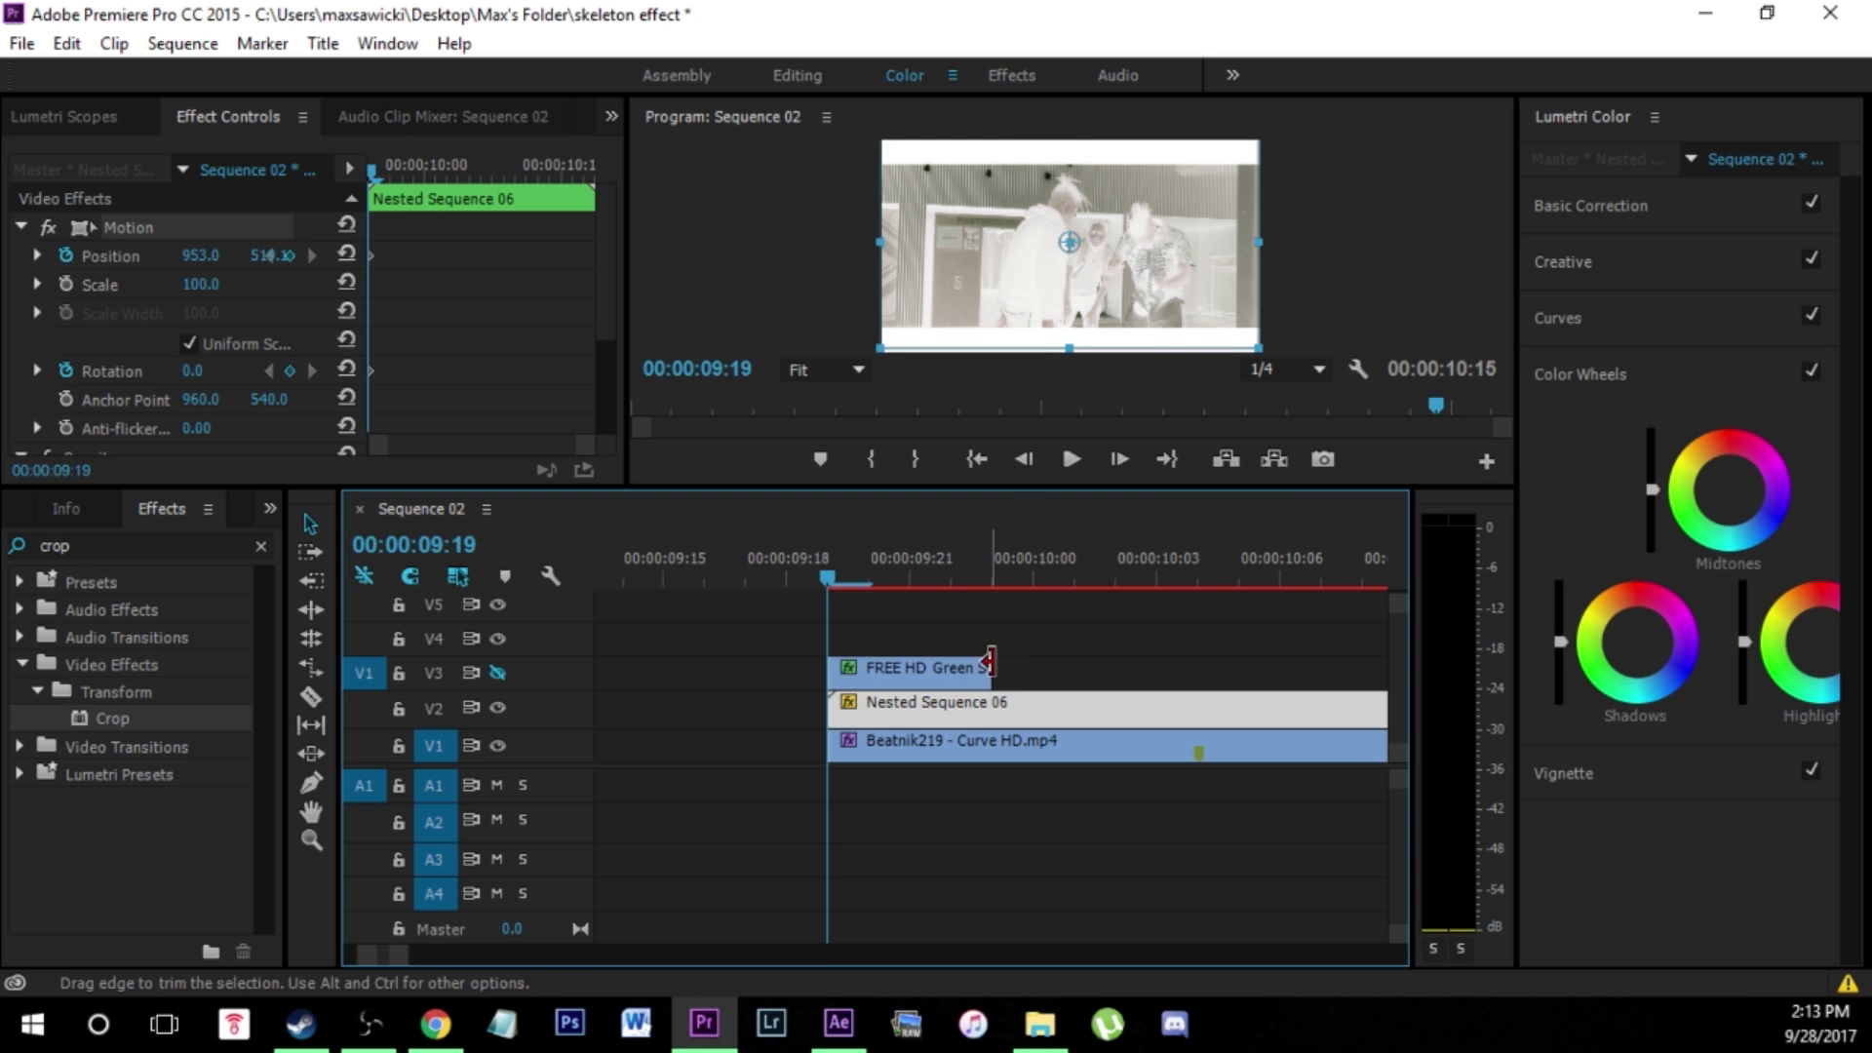
{"action": "key", "text": "Right"}
{"action": "left_click_drag", "start_coordinate": [1156, 281], "coordinate": [1156, 281]}
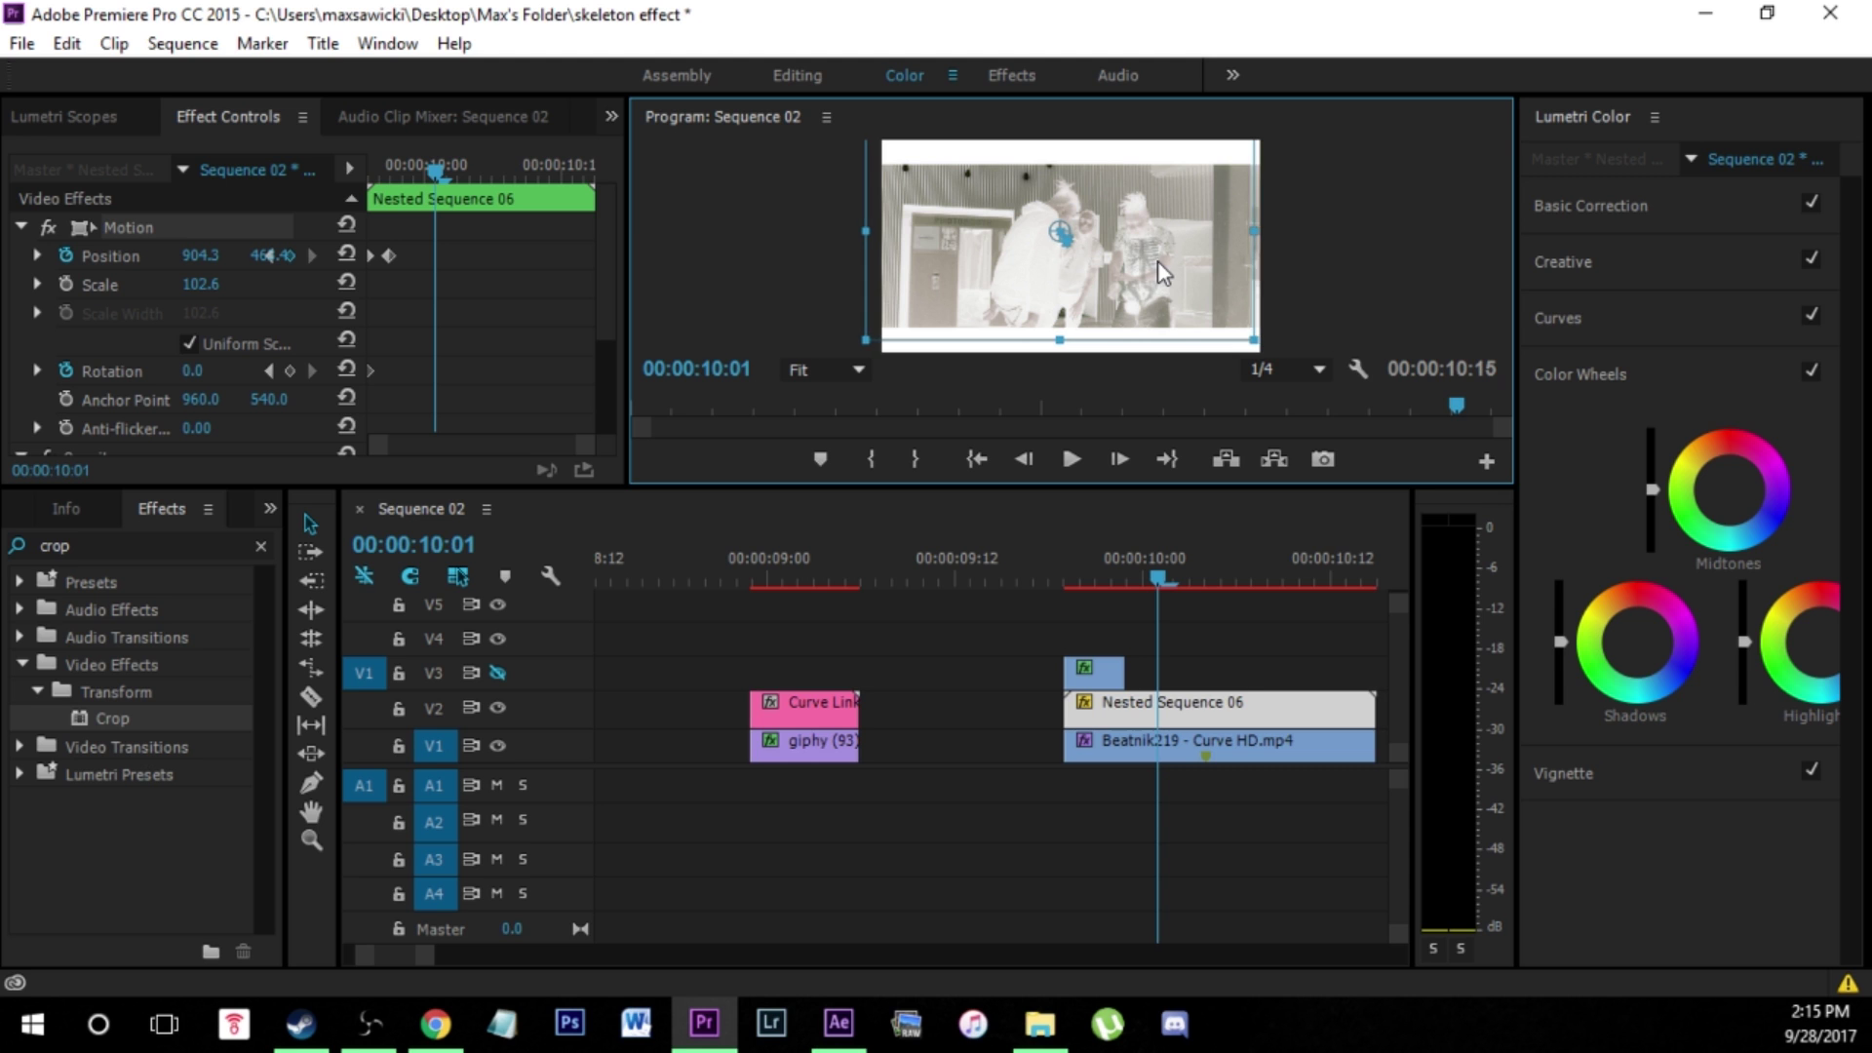
{"action": "left_click_drag", "start_coordinate": [1156, 261], "coordinate": [1150, 267]}
- Advance to 00:00:10:04 and 00:00:10:07, moving the nested skeleton to follow the person's torso
{"action": "left_click", "coordinate": [1203, 712]}
{"action": "key", "text": "Right"}
{"action": "key", "text": "Right"}
{"action": "key", "text": "Right"}
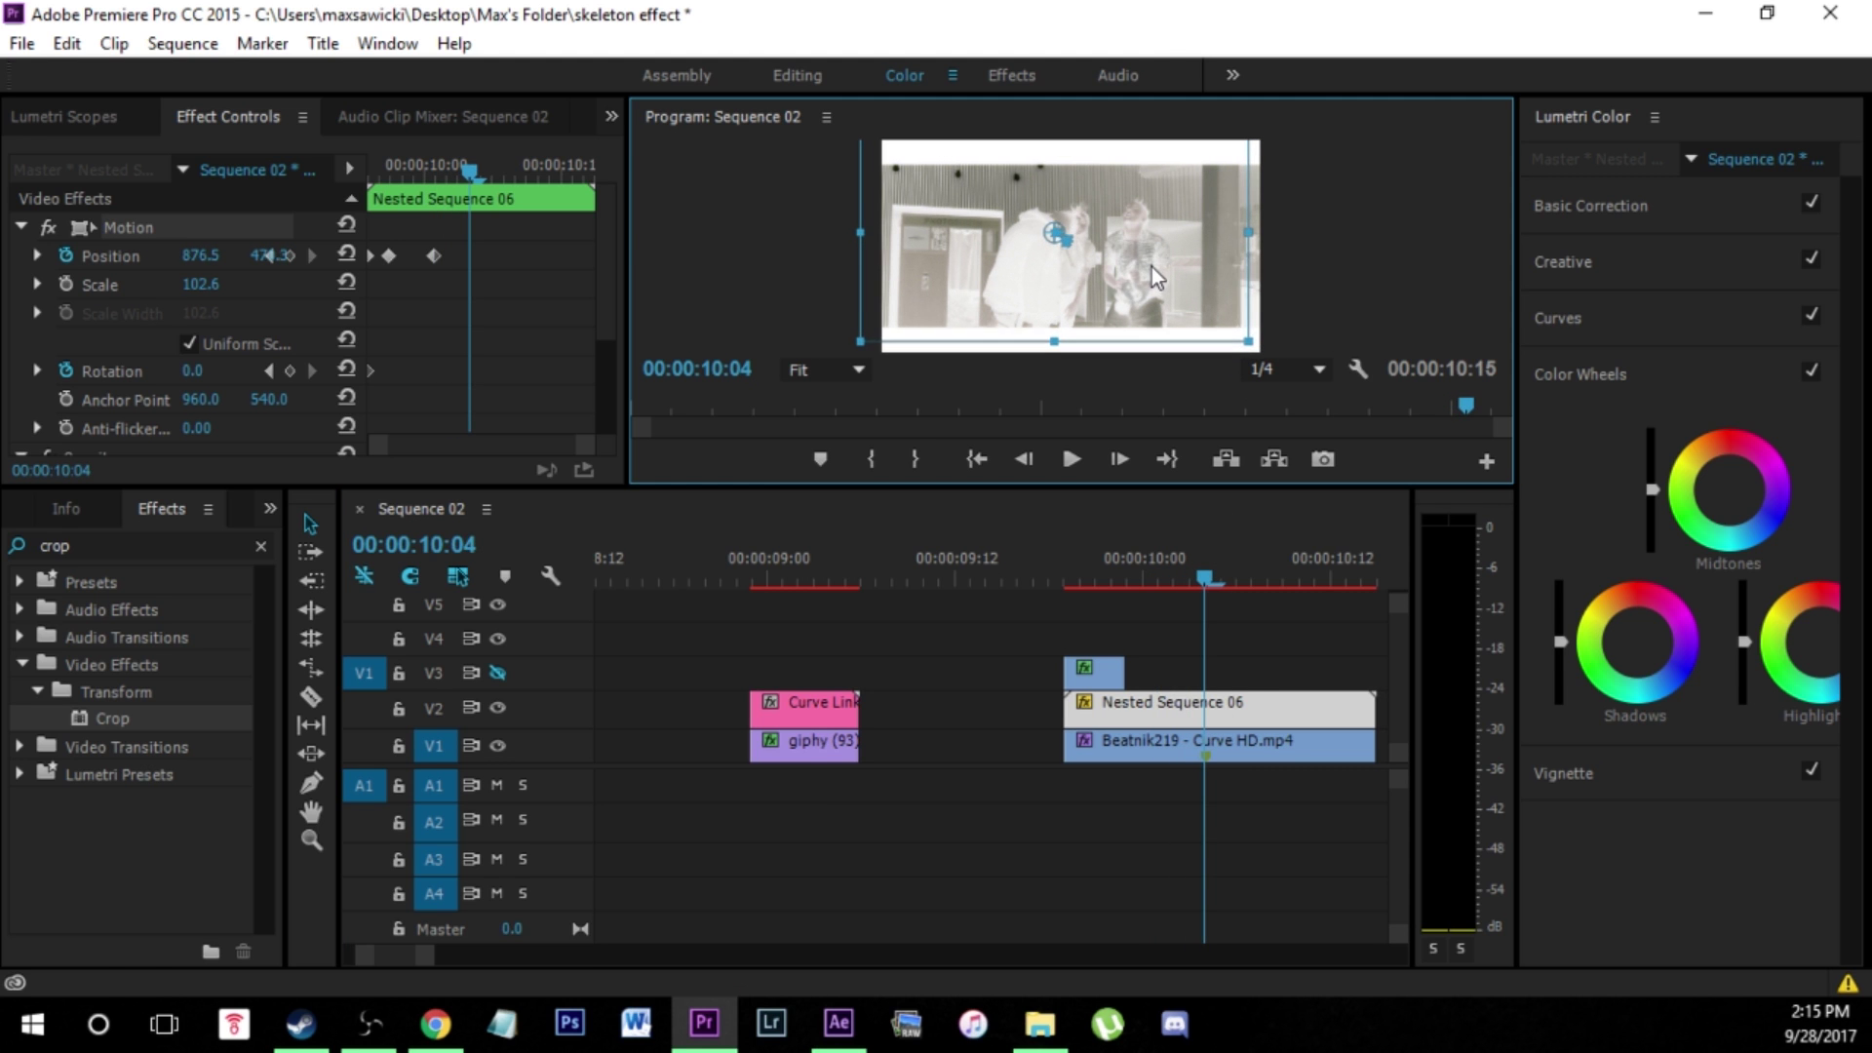
{"action": "left_click", "coordinate": [1261, 696]}
{"action": "key", "text": "Right"}
{"action": "key", "text": "Right"}
{"action": "key", "text": "Right"}
{"action": "left_click_drag", "start_coordinate": [1142, 273], "coordinate": [1137, 276]}
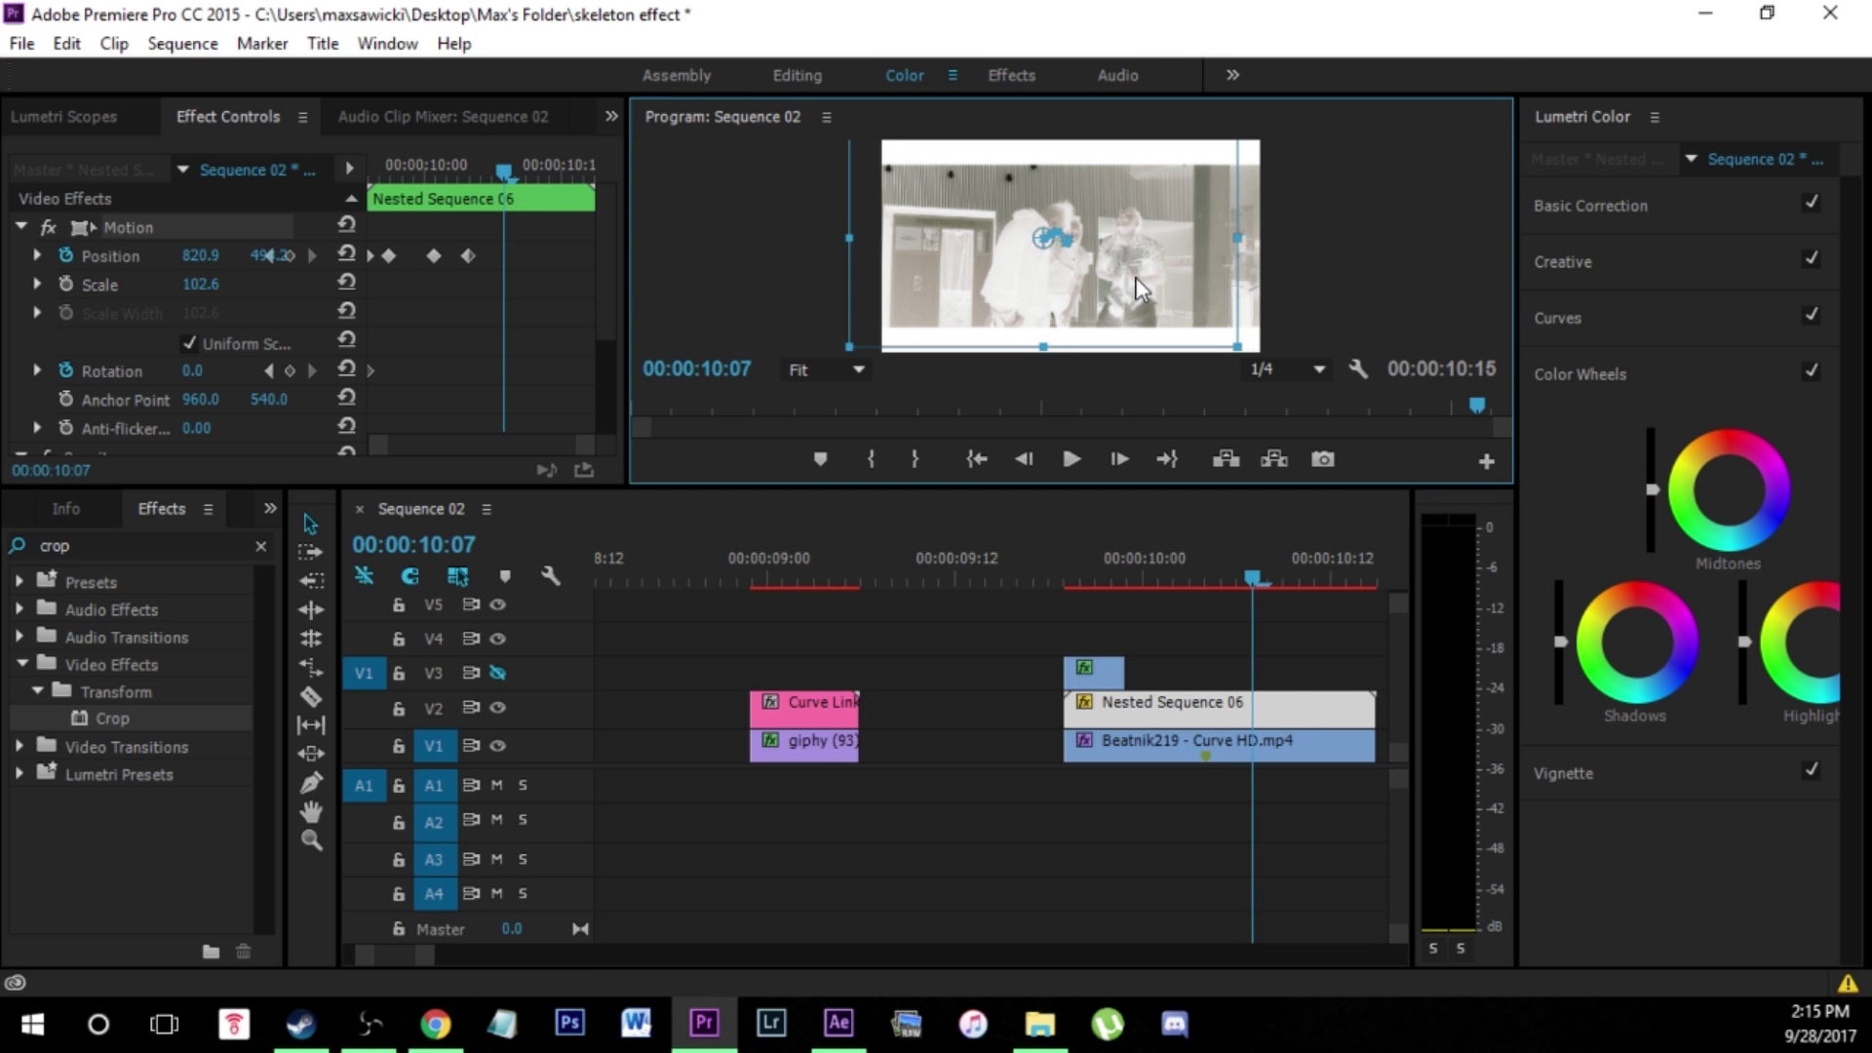
- Keyframe the nested skeleton's position over the torso at 00:00:10:11 and 00:00:10:14, and scrub back to review the tracking
{"action": "left_click", "coordinate": [1281, 710]}
{"action": "key", "text": "Right"}
{"action": "key", "text": "Right"}
{"action": "key", "text": "Right"}
{"action": "key", "text": "Right"}
{"action": "left_click_drag", "start_coordinate": [1127, 278], "coordinate": [1119, 272]}
{"action": "left_click", "coordinate": [1267, 641]}
{"action": "key", "text": "Right"}
{"action": "key", "text": "Right"}
{"action": "key", "text": "Right"}
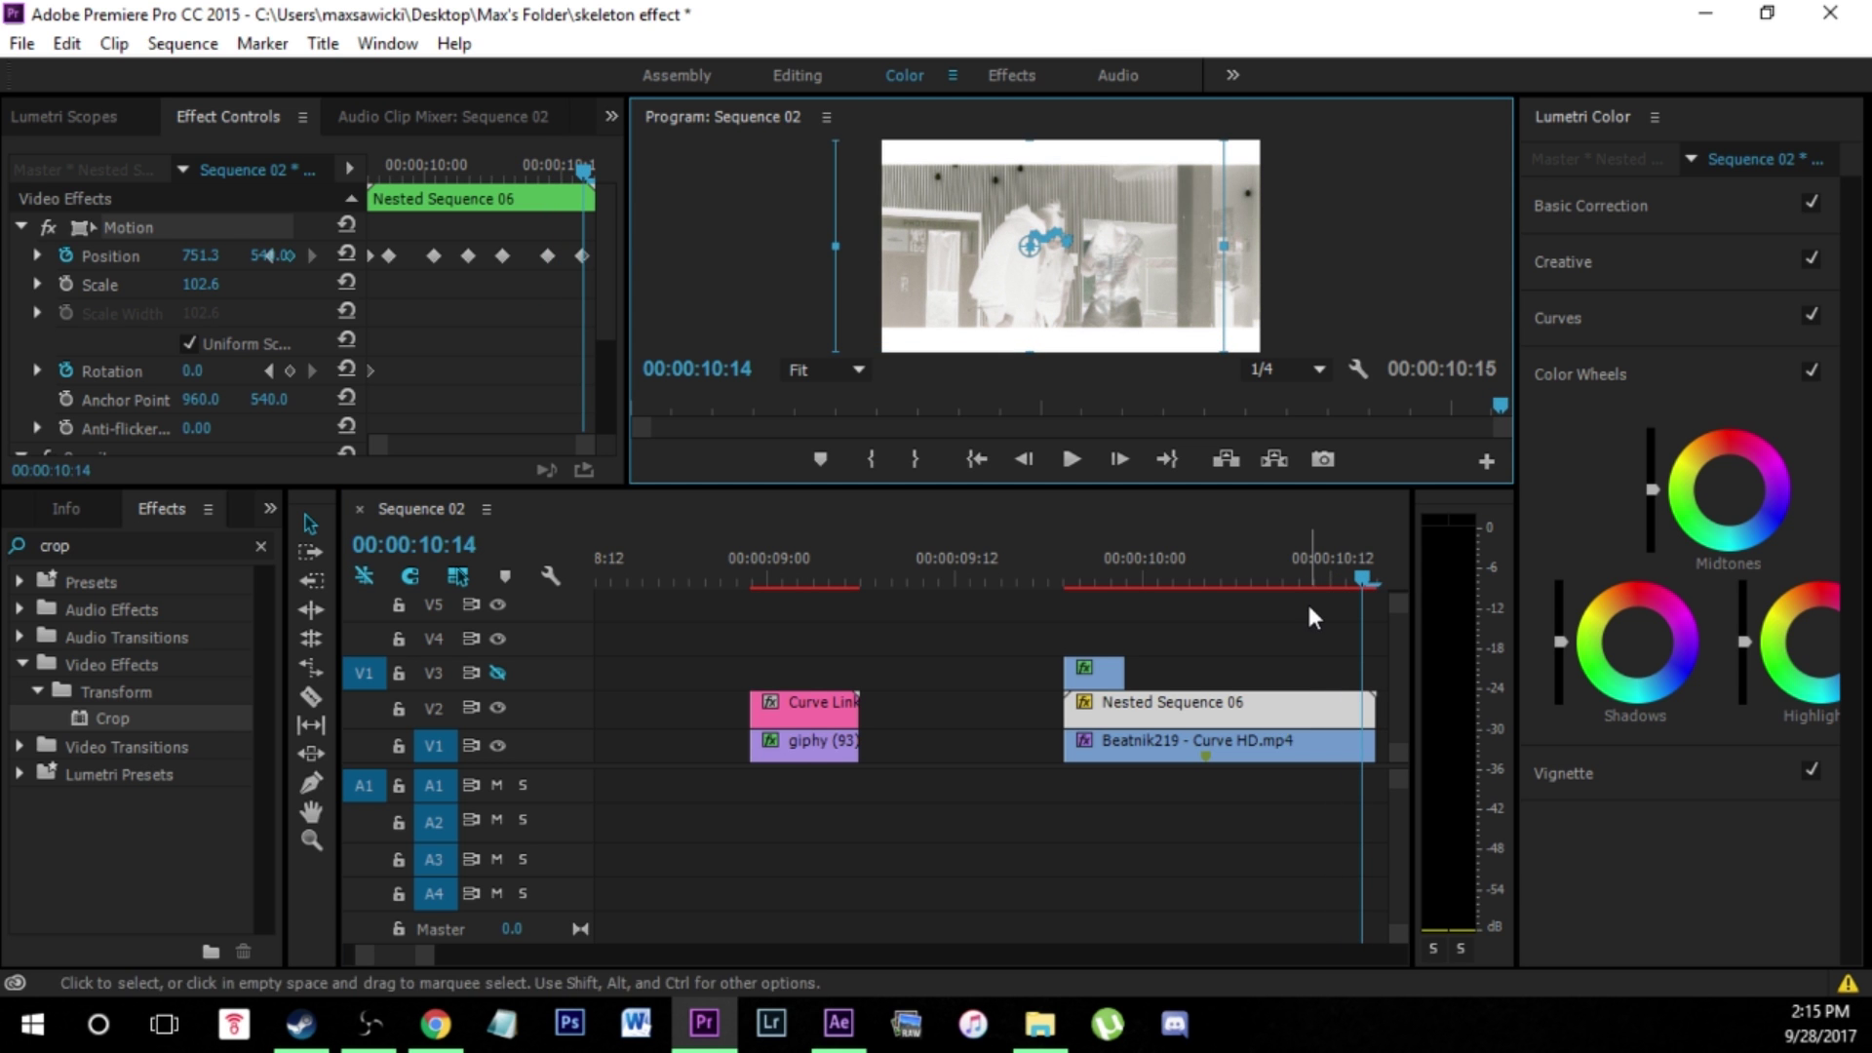
{"action": "left_click_drag", "start_coordinate": [1350, 570], "coordinate": [1128, 572]}
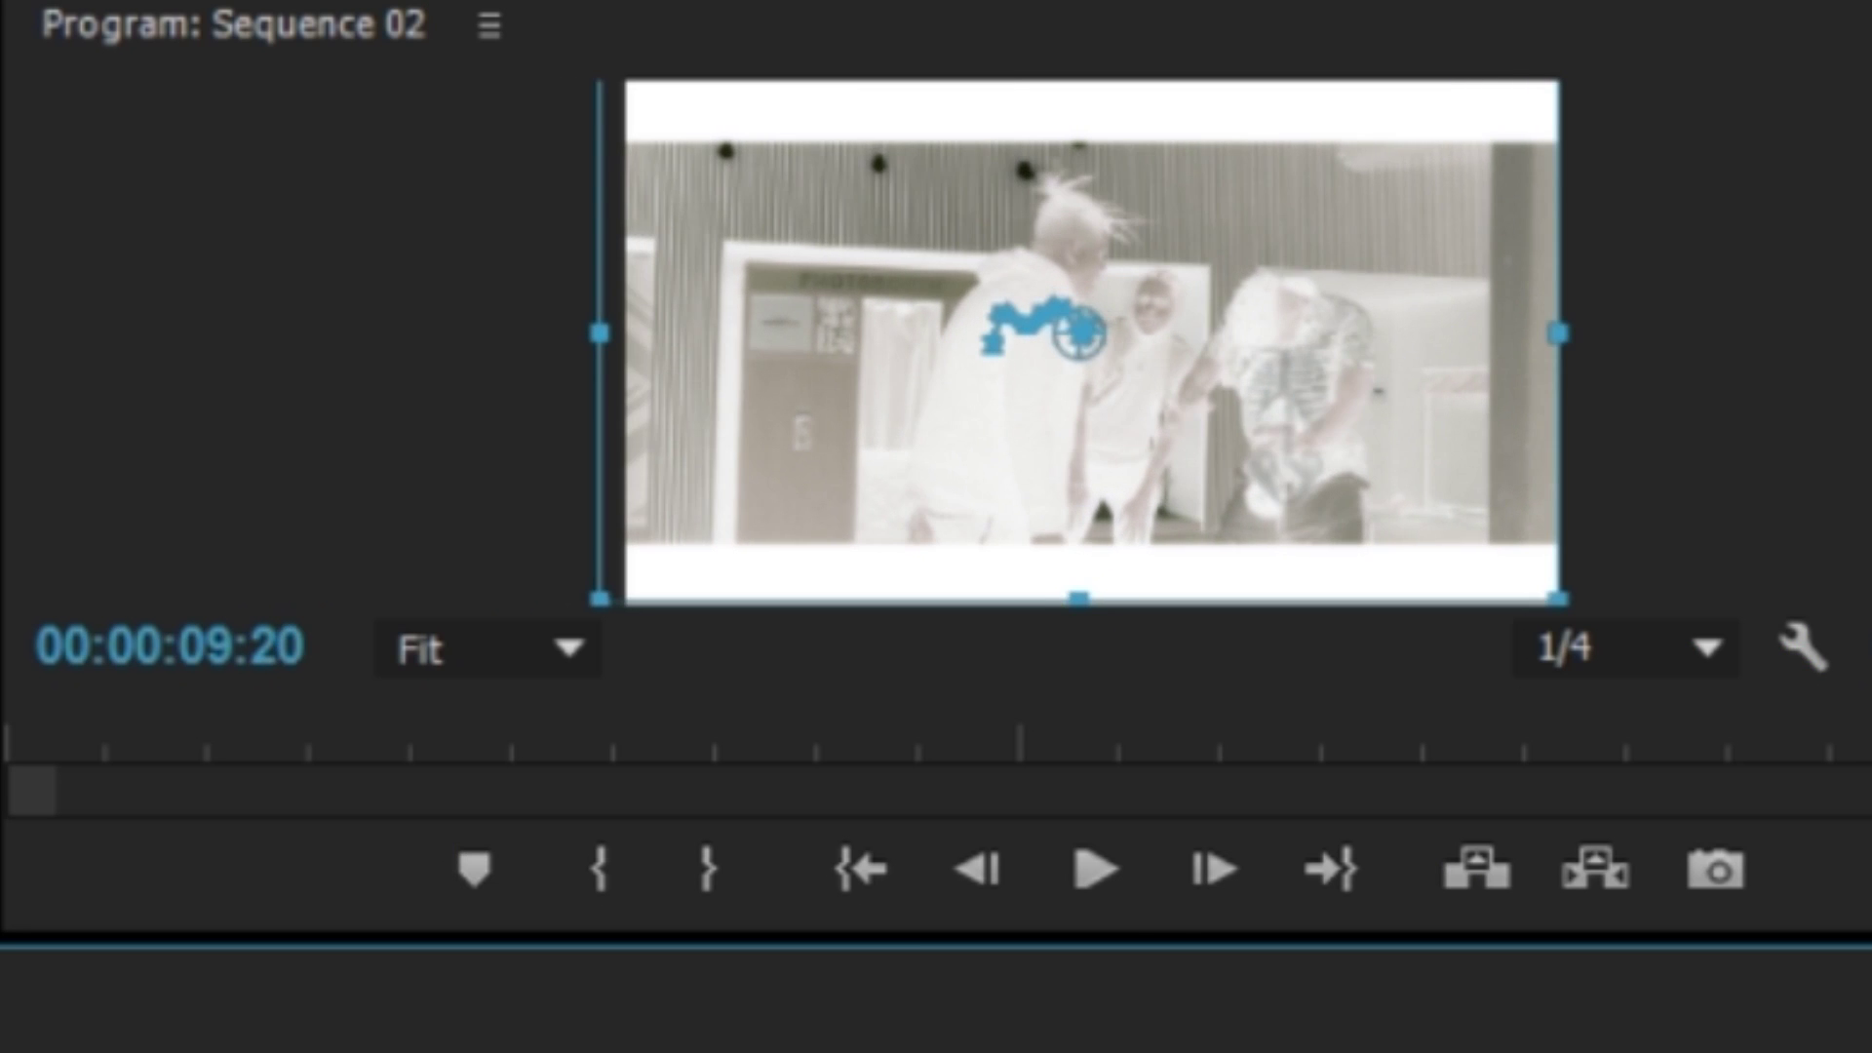
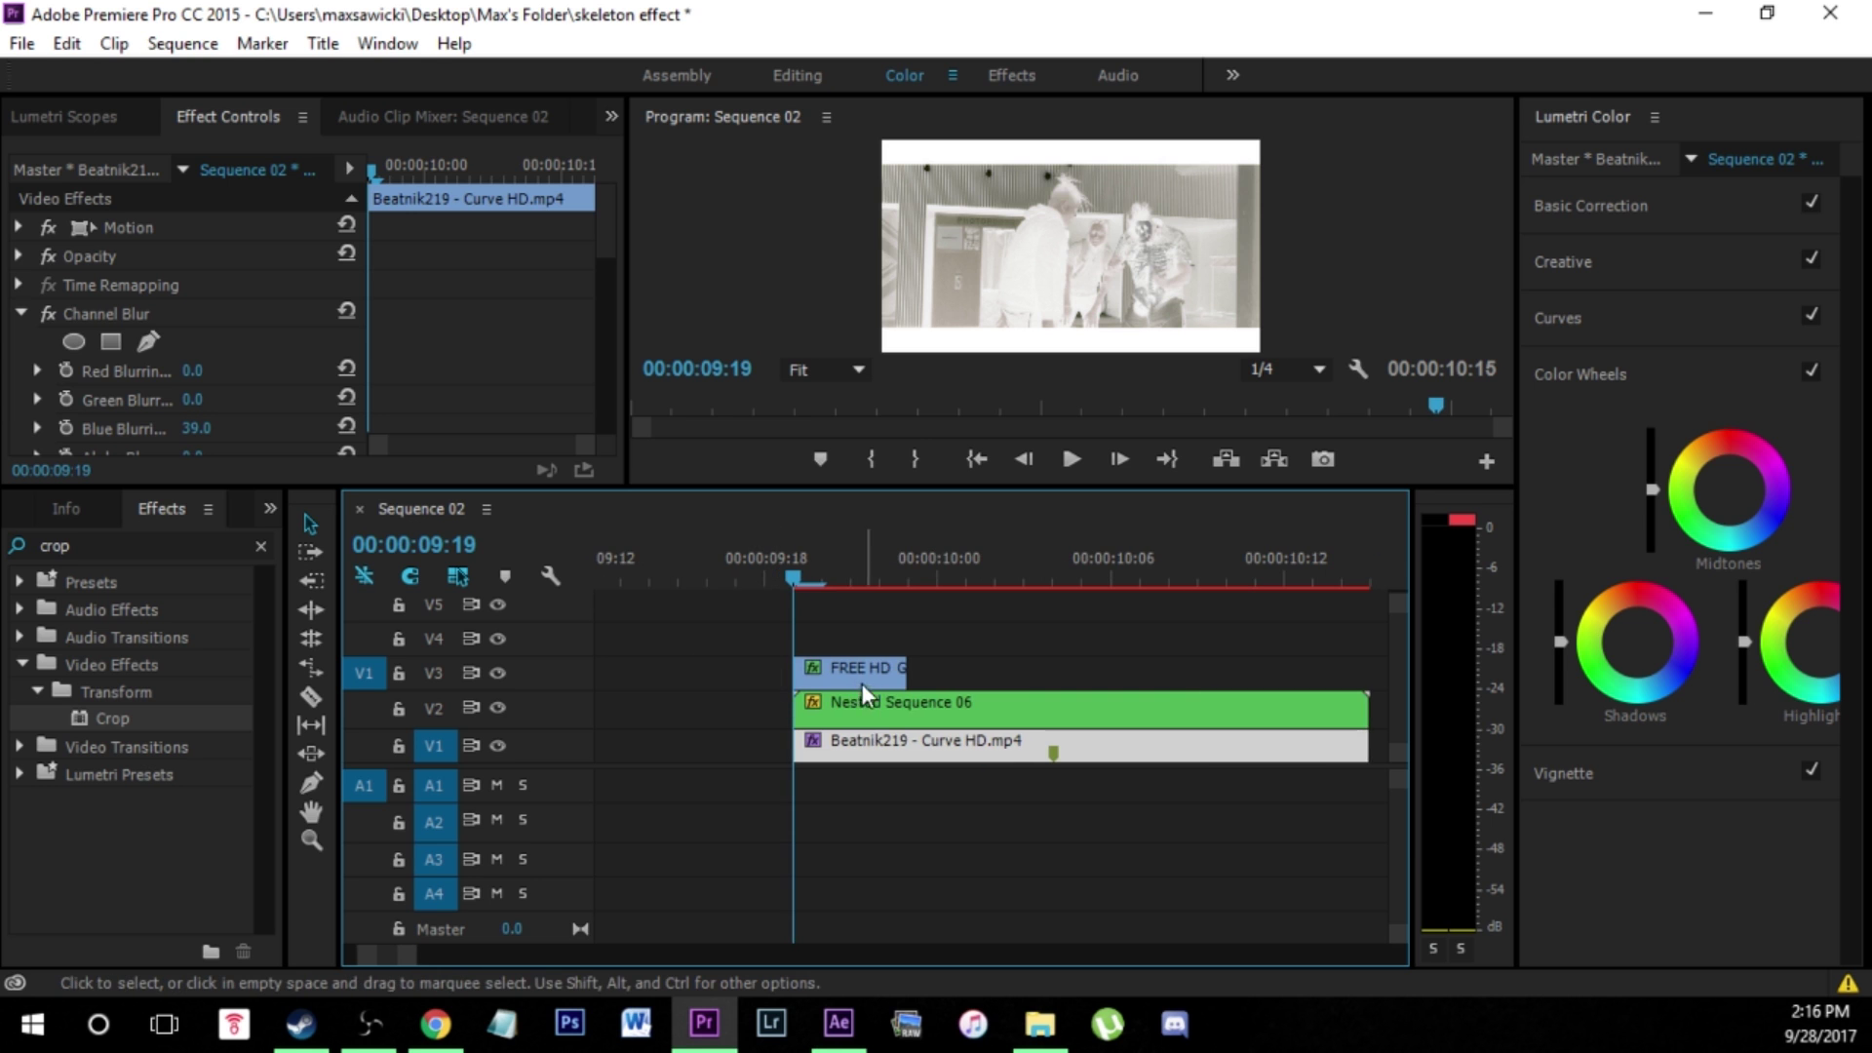
- Duplicate the skull clip on V3 end to end until the copies span the full length of the clips below
{"action": "left_click_drag", "start_coordinate": [846, 675], "coordinate": [957, 670]}
{"action": "left_click_drag", "start_coordinate": [963, 671], "coordinate": [1089, 667]}
{"action": "left_click_drag", "start_coordinate": [1089, 667], "coordinate": [1205, 676]}
{"action": "left_click_drag", "start_coordinate": [1205, 676], "coordinate": [1364, 676]}
{"action": "scroll", "coordinate": [1305, 681], "scroll_direction": "down", "scroll_amount": 1}
{"action": "scroll", "coordinate": [1018, 683], "scroll_direction": "up", "scroll_amount": 1}
- Nest all the skull clips on V3 under the default name and select the resulting nested clip
{"action": "left_click_drag", "start_coordinate": [841, 684], "coordinate": [1376, 660]}
{"action": "right_click", "coordinate": [1212, 666]}
{"action": "left_click", "coordinate": [1280, 549]}
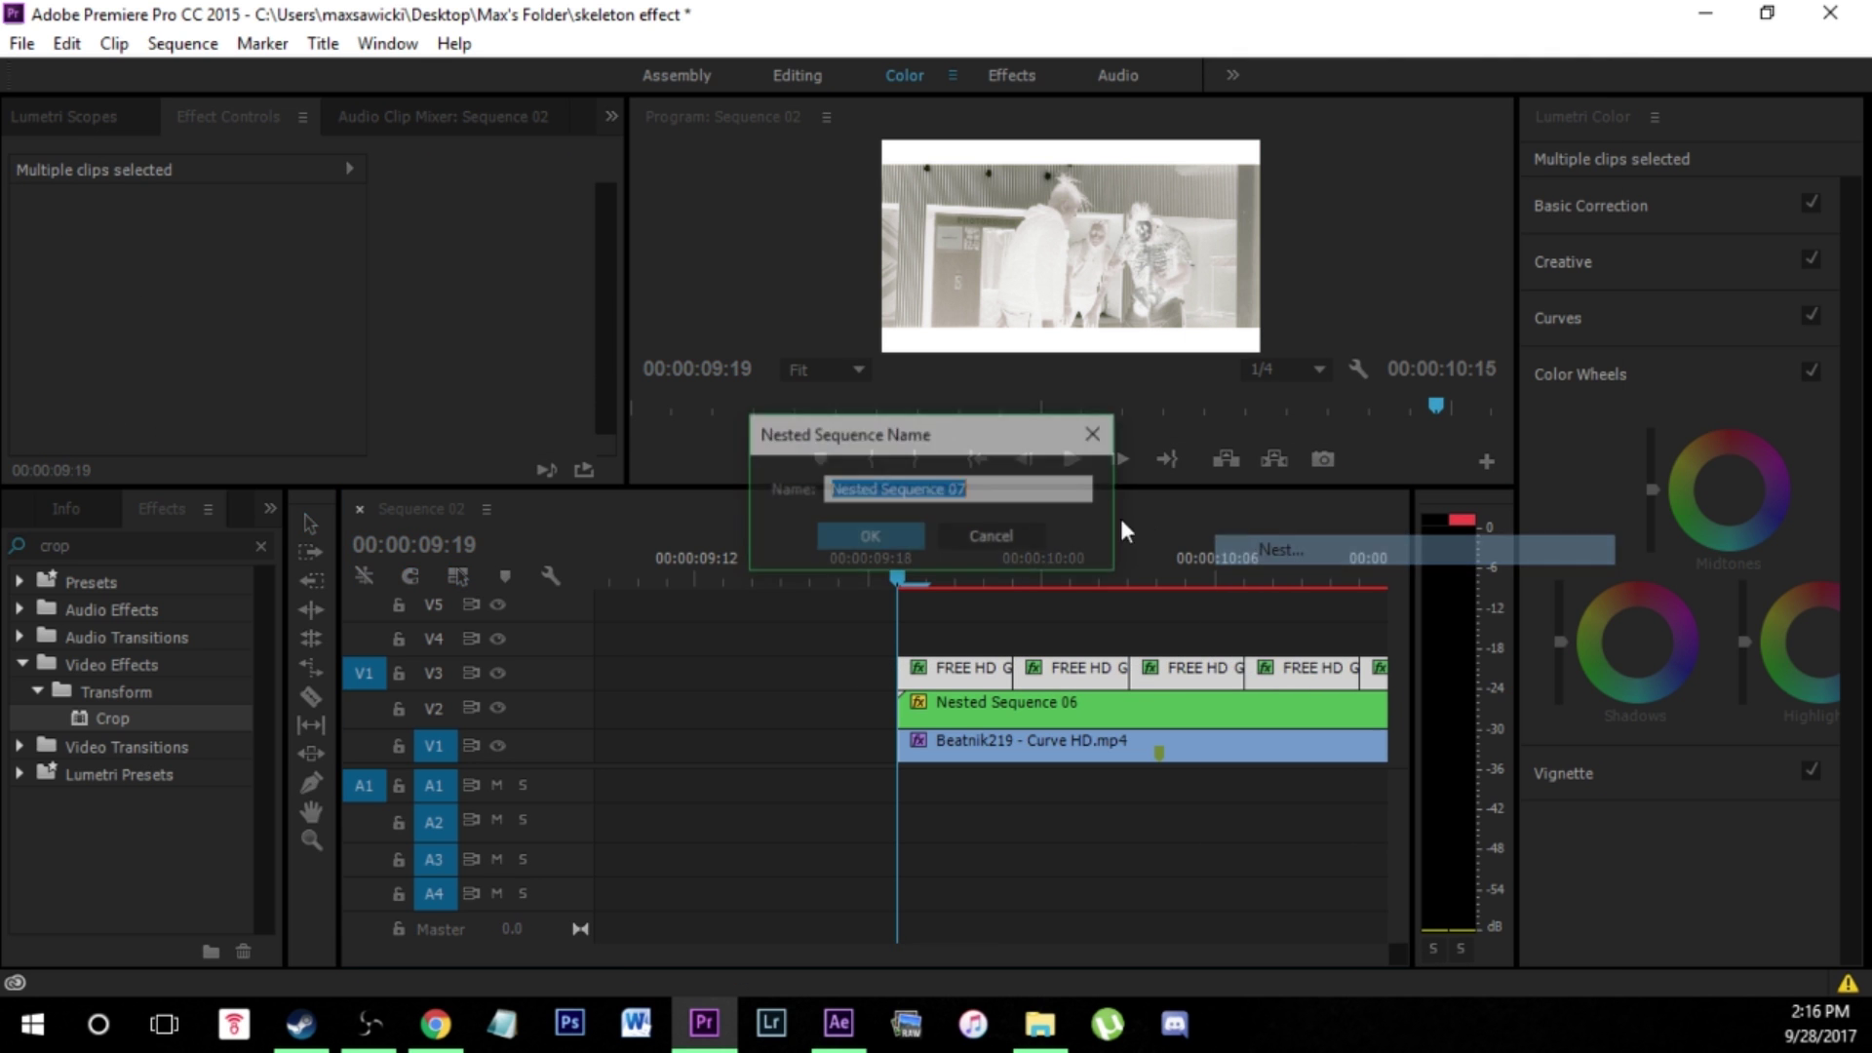
{"action": "left_click", "coordinate": [854, 531]}
{"action": "left_click", "coordinate": [961, 684]}
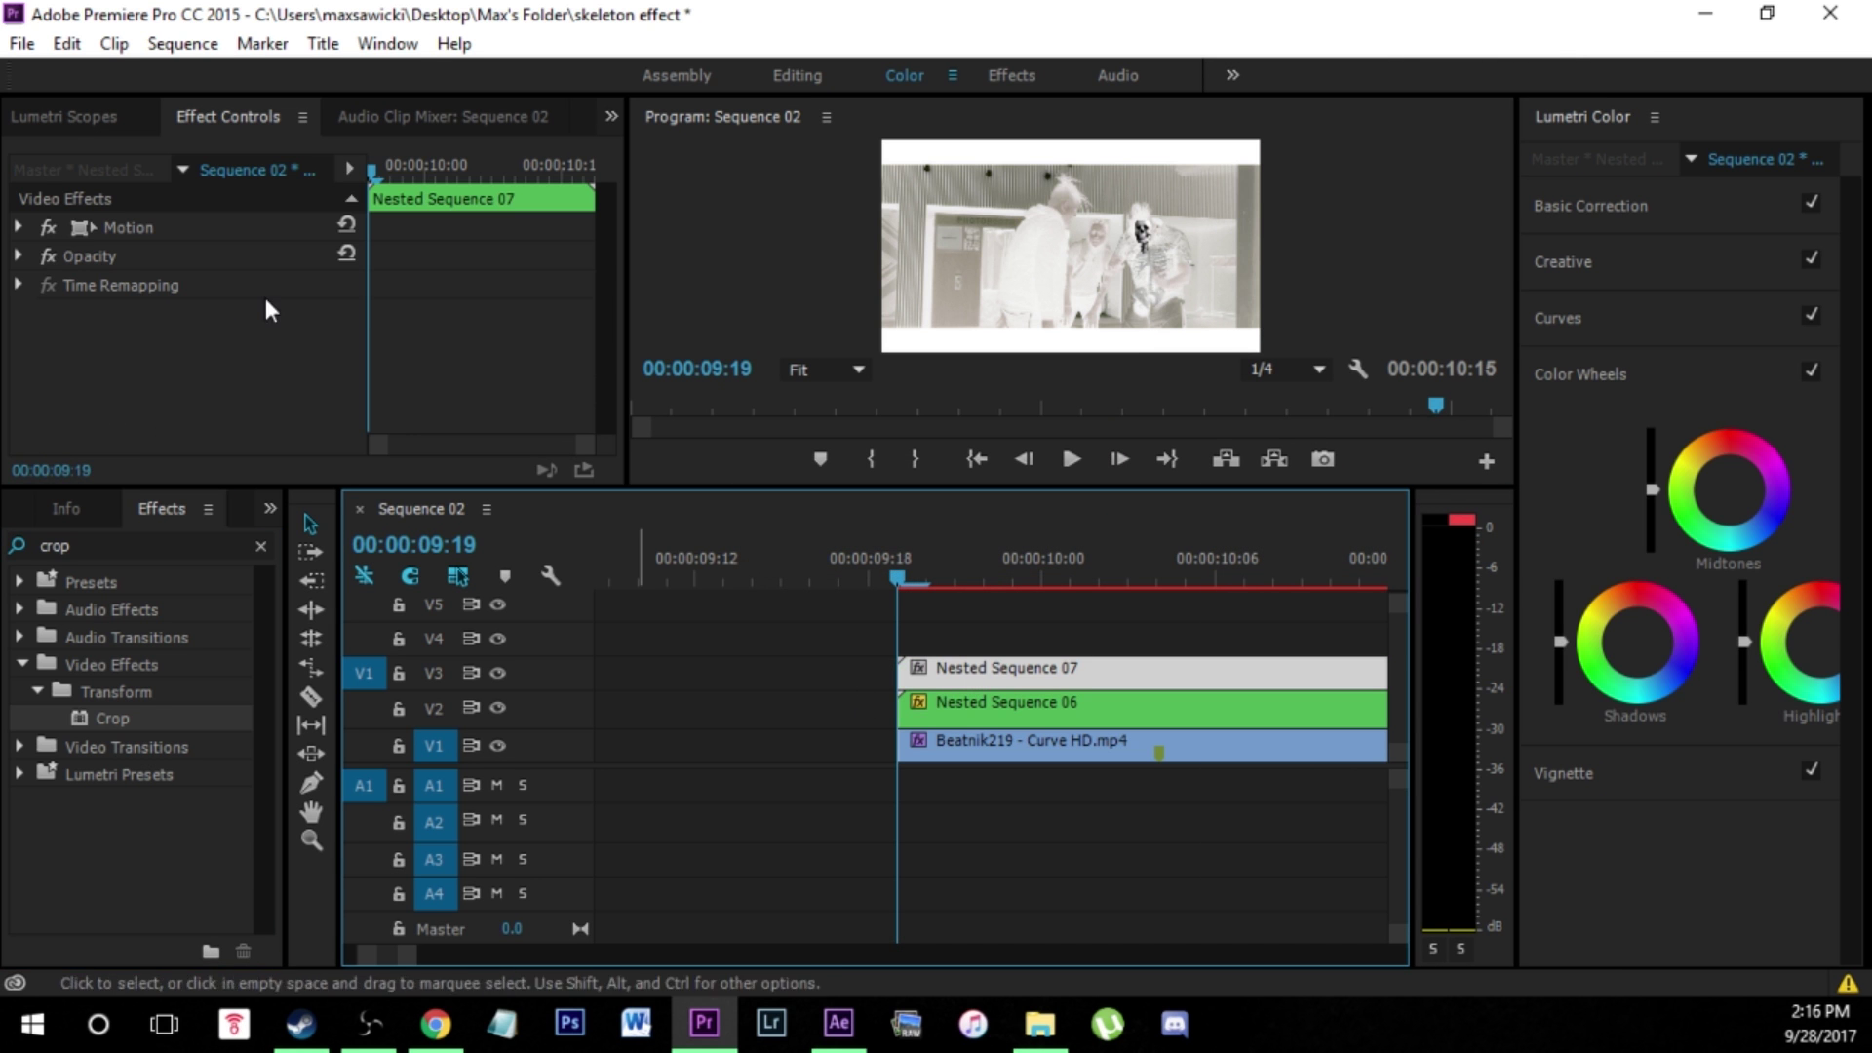
- Set the nested skull's blend mode to Exclusion and its opacity to 50%
{"action": "left_click", "coordinate": [21, 255]}
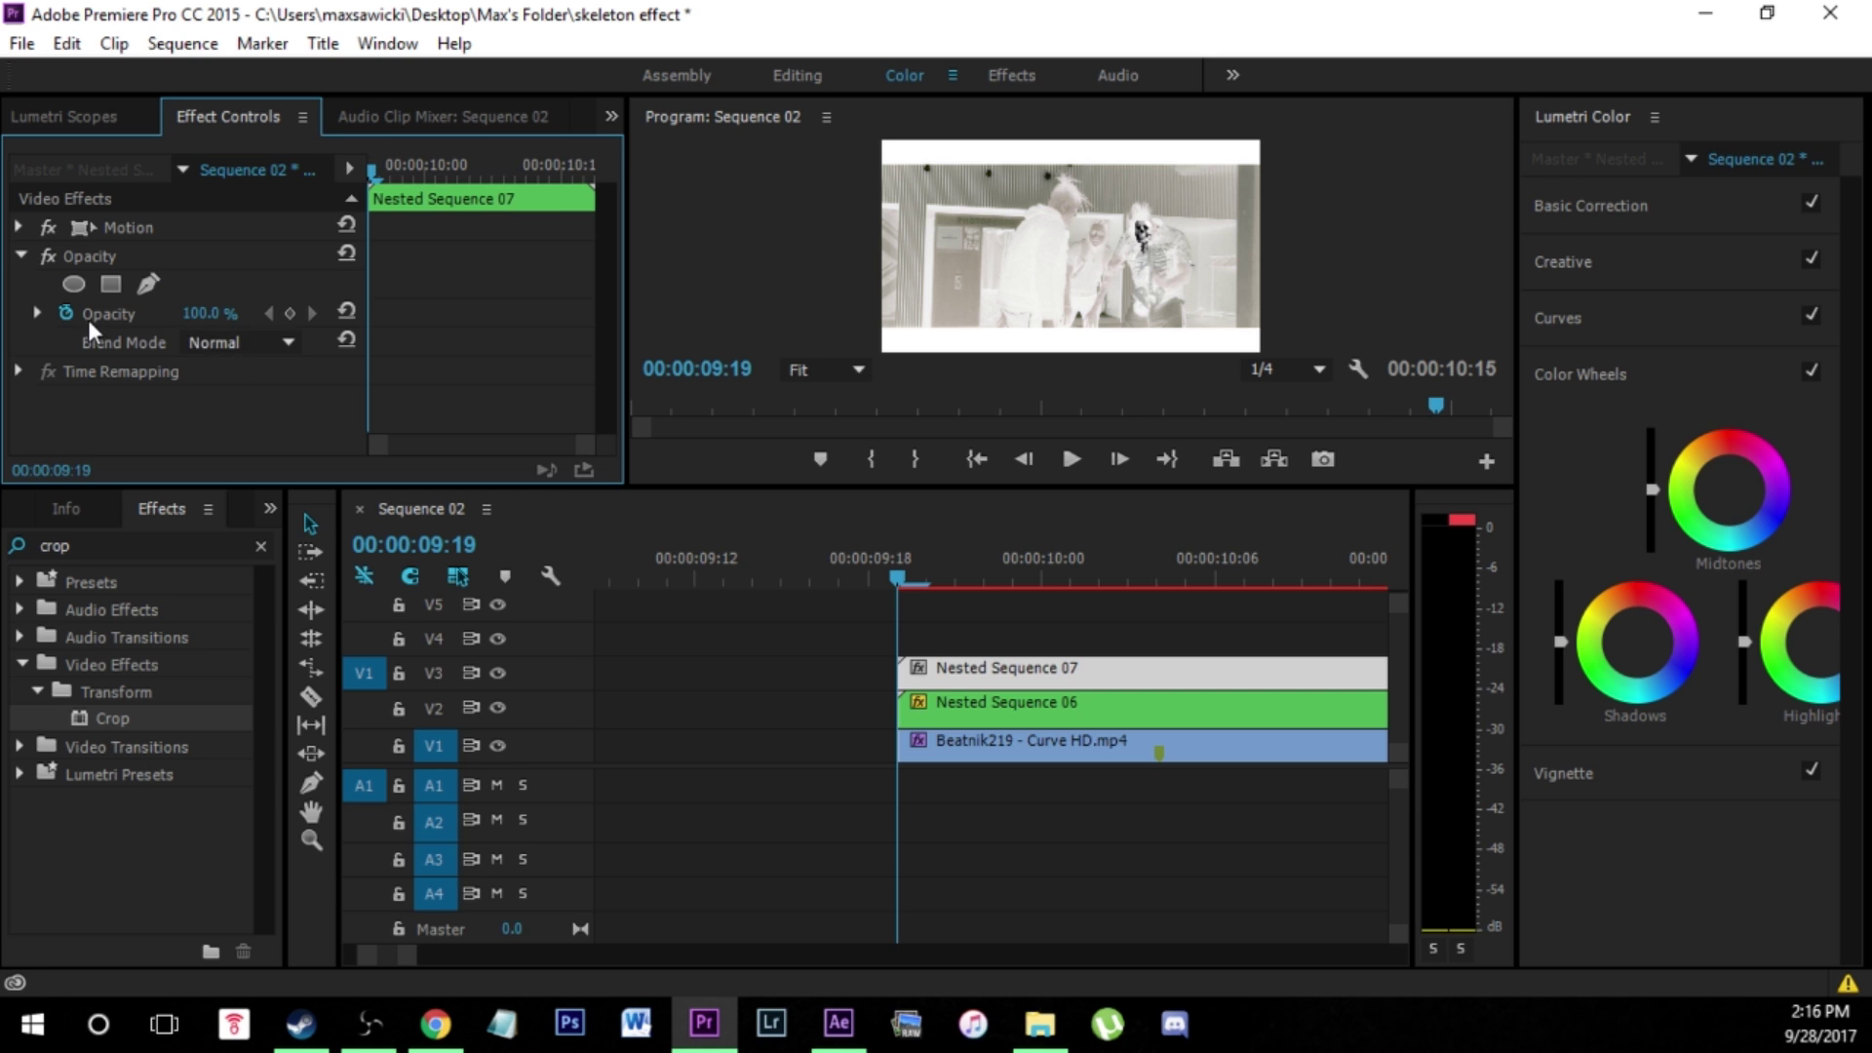
{"action": "left_click", "coordinate": [249, 342]}
{"action": "left_click", "coordinate": [390, 780]}
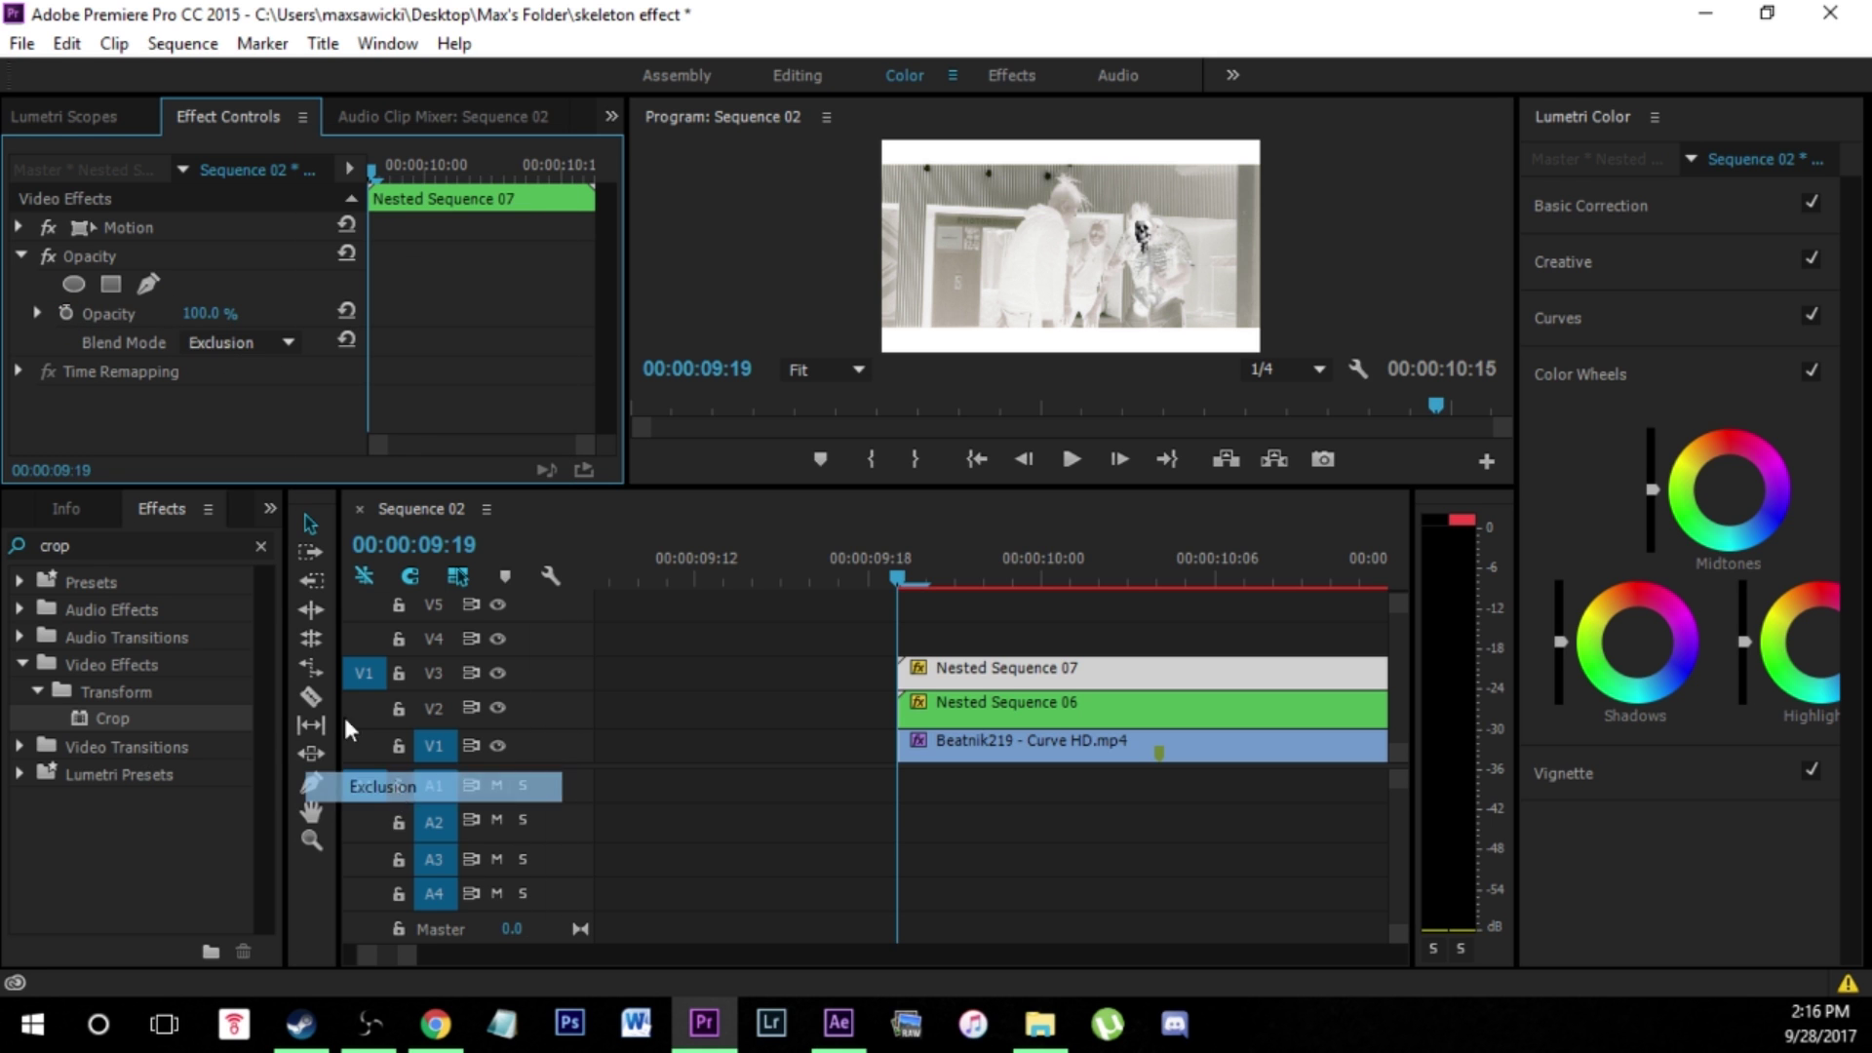
{"action": "type", "text": "50"}
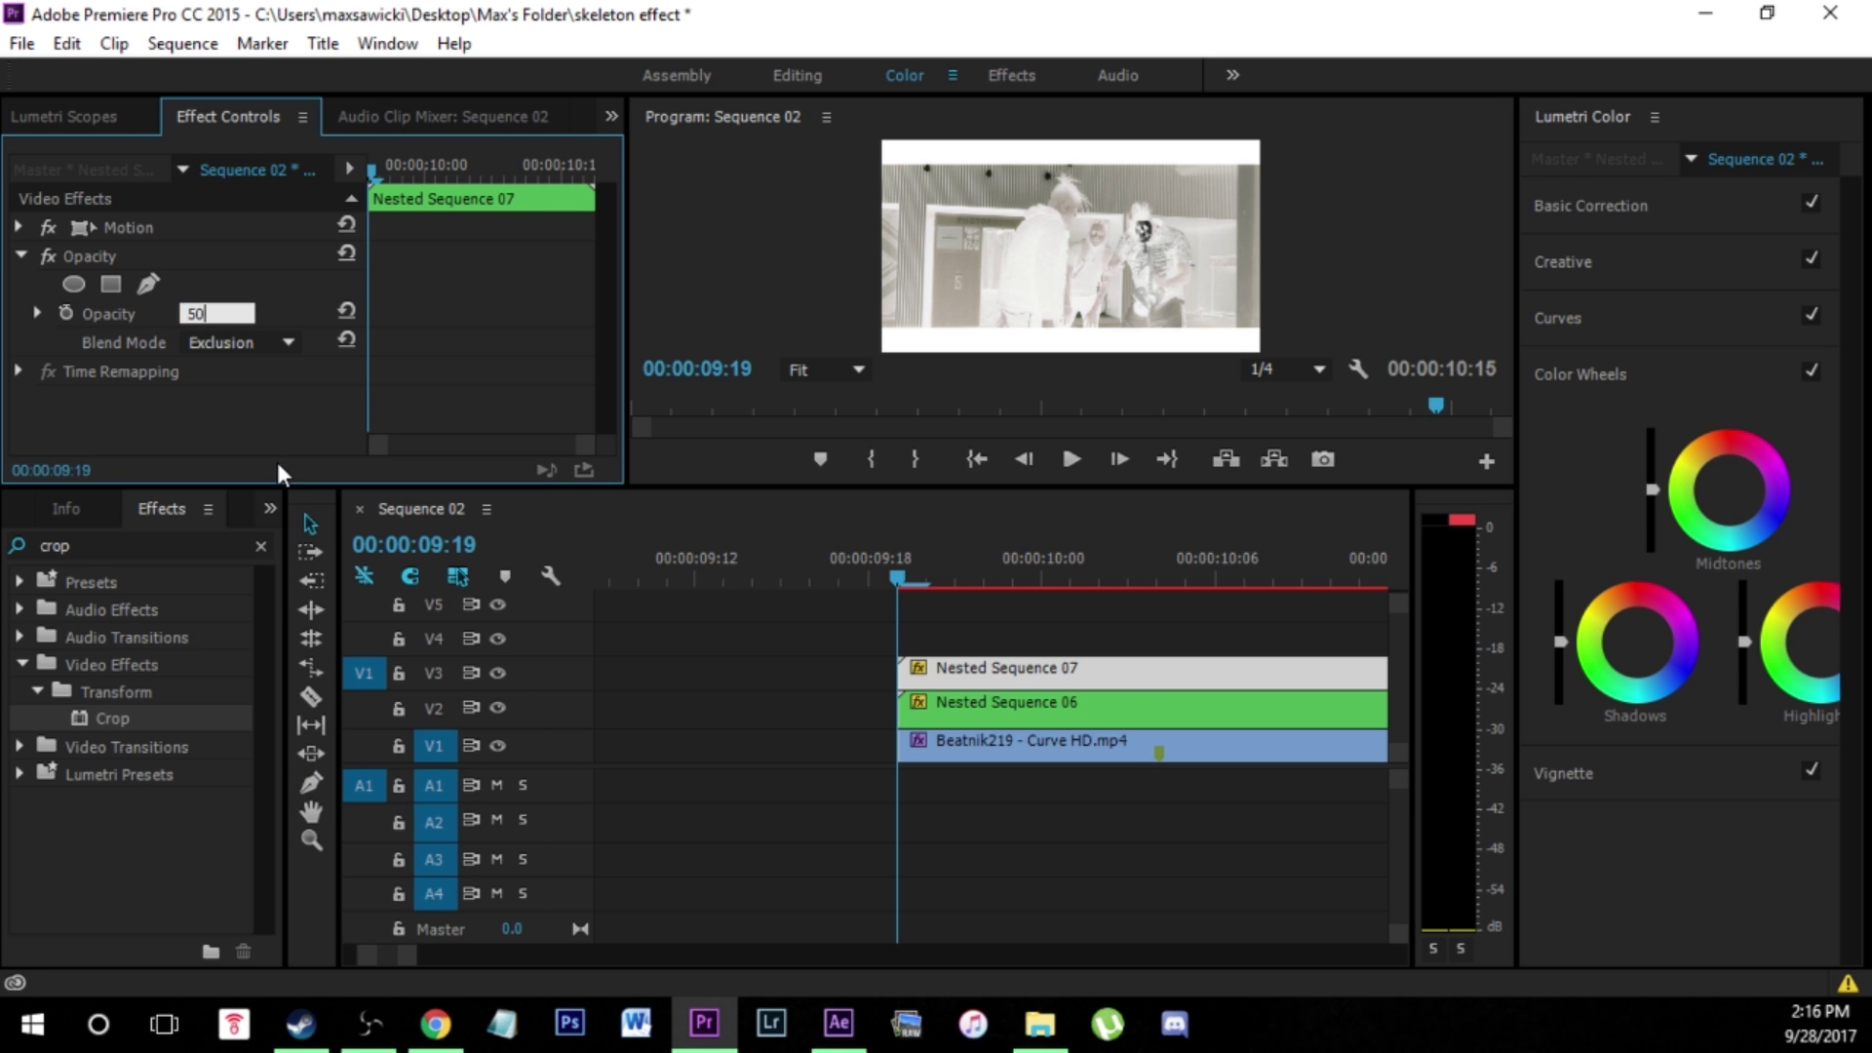
{"action": "key", "text": "Return"}
{"action": "left_click", "coordinate": [985, 670]}
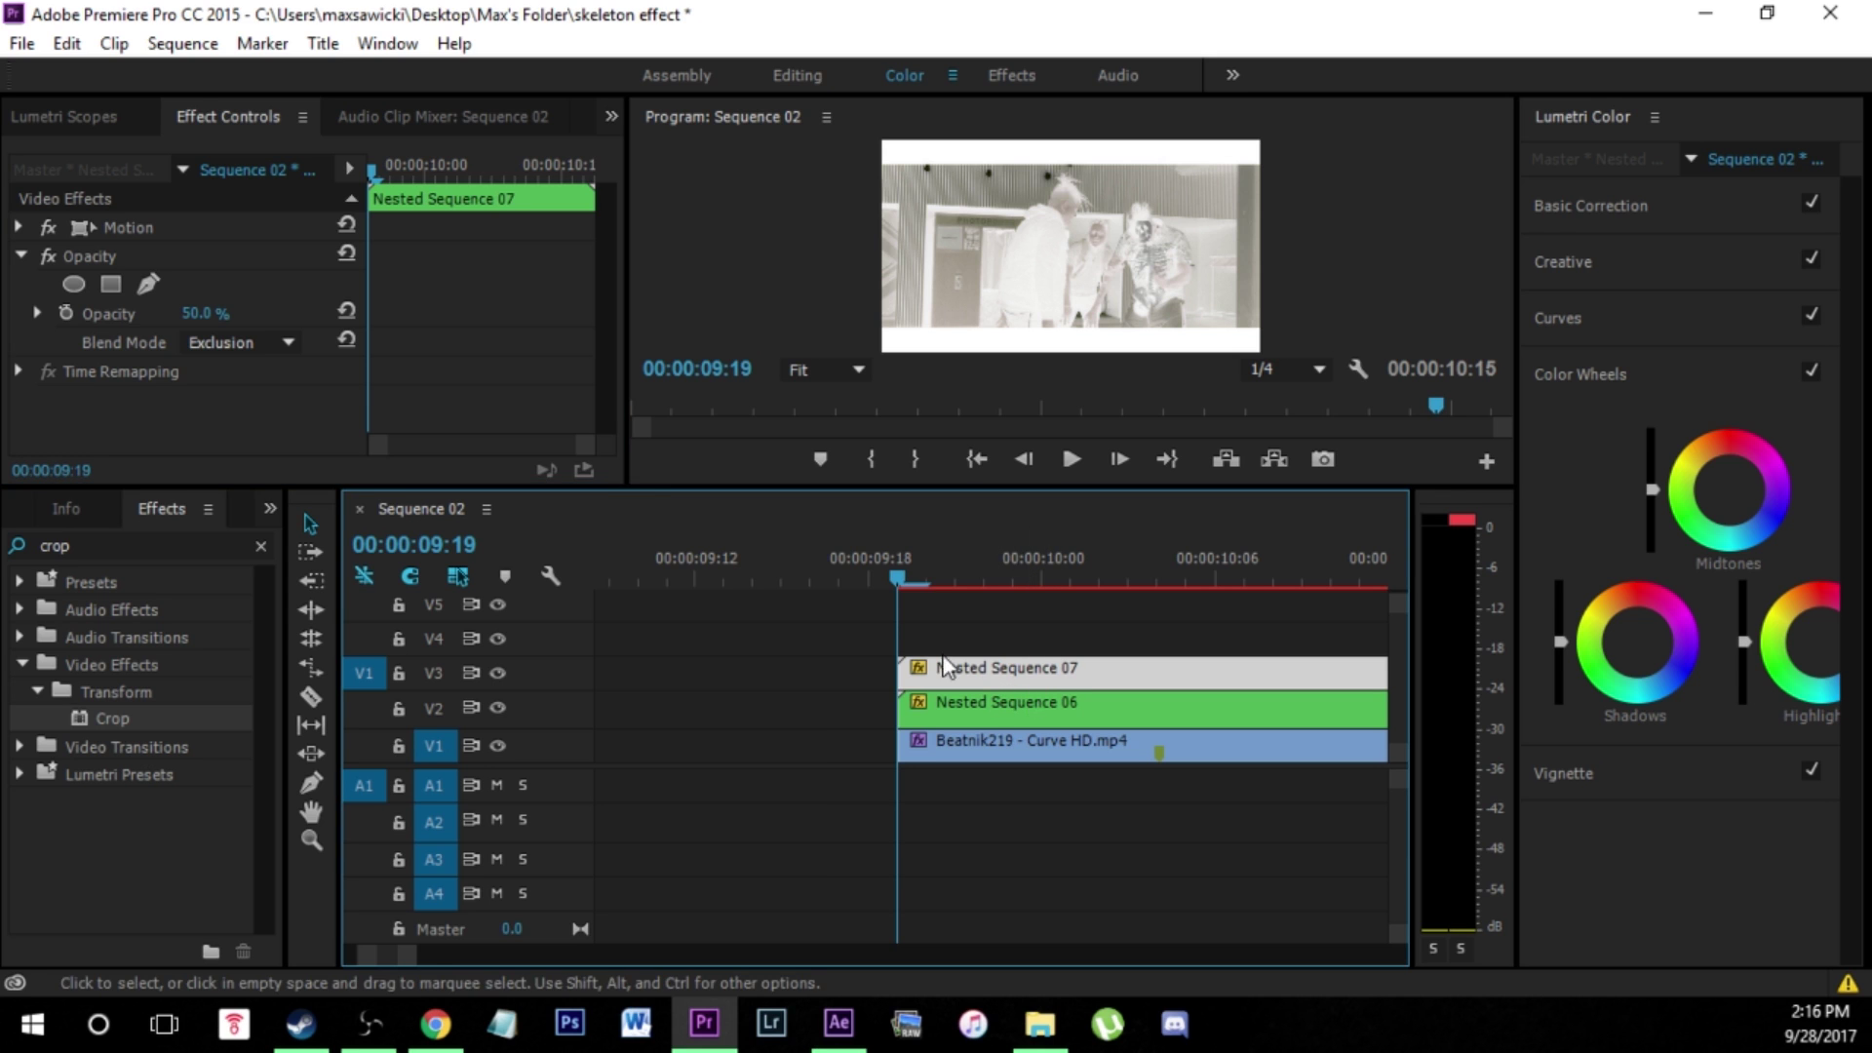
- Reposition the nested skull over the person's head at 00:00:09:19, at about 980.9, 519.1
{"action": "left_click", "coordinate": [20, 226]}
{"action": "left_click", "coordinate": [80, 227]}
{"action": "left_click_drag", "start_coordinate": [1152, 255], "coordinate": [1149, 225]}
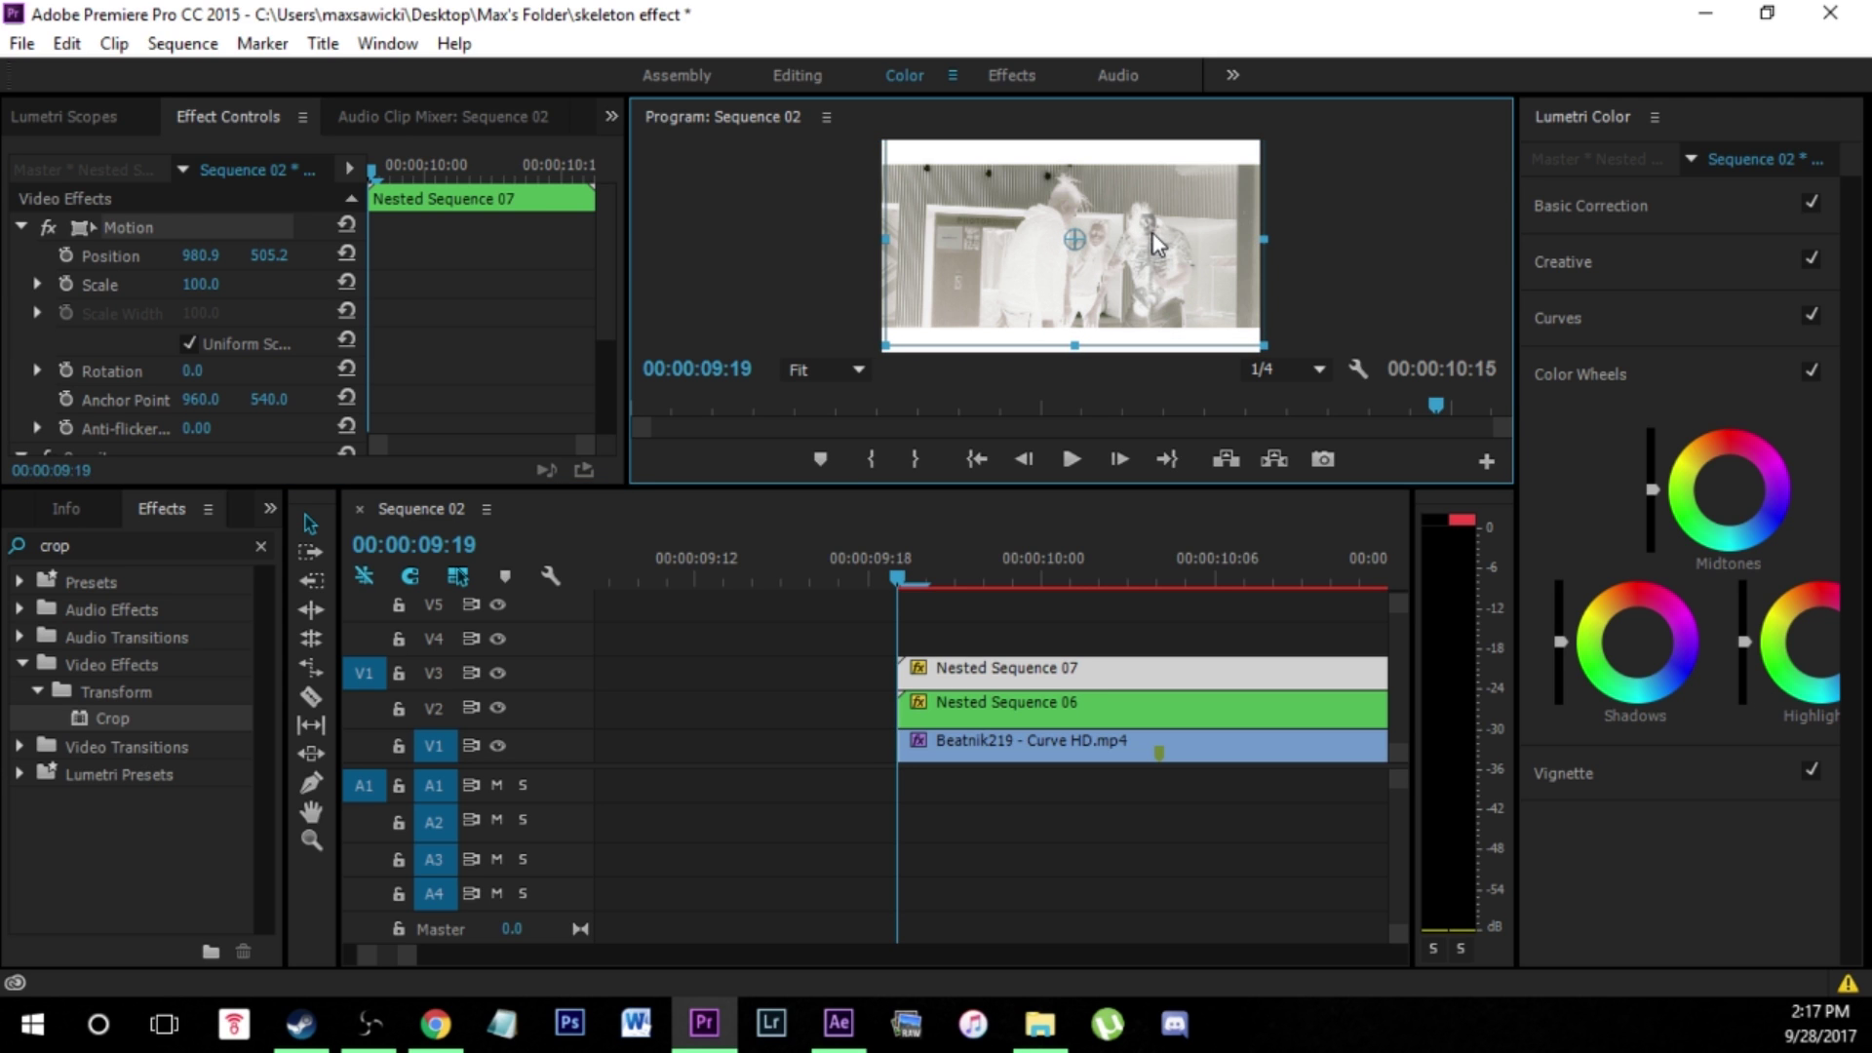
{"action": "left_click_drag", "start_coordinate": [1155, 237], "coordinate": [1156, 245]}
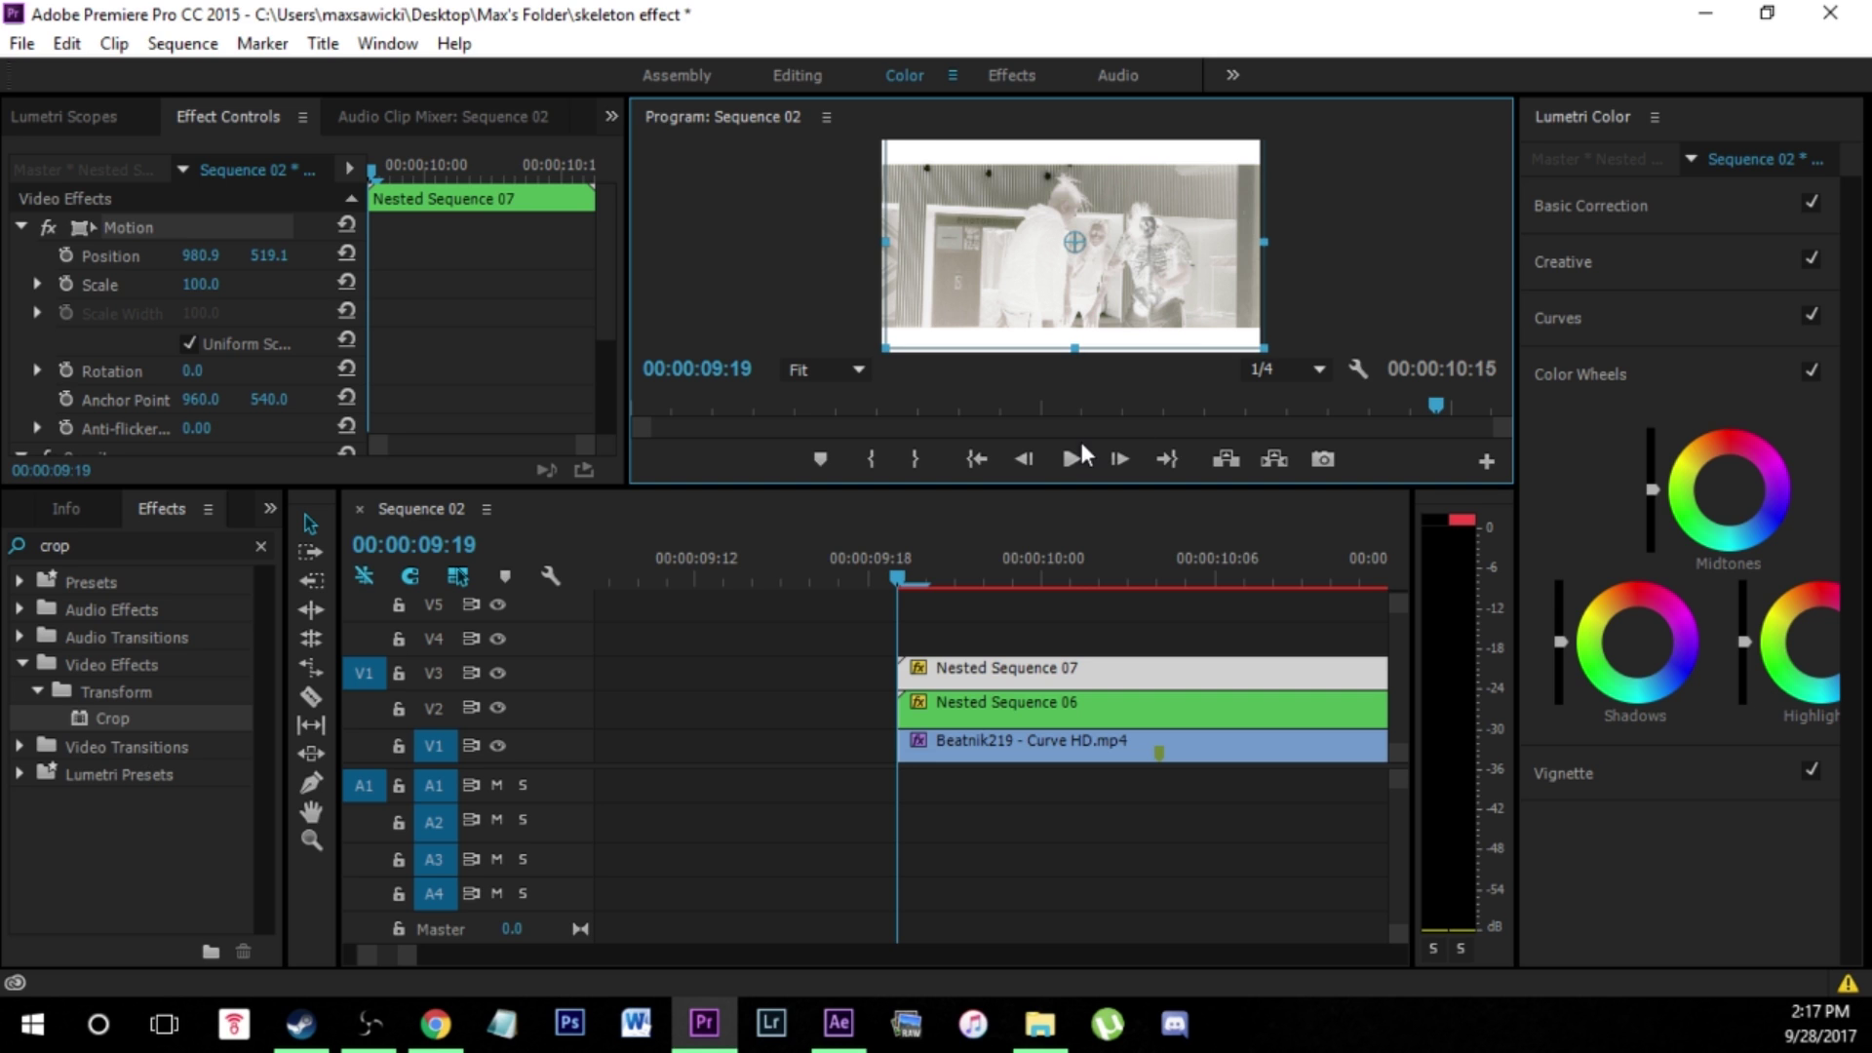
- Enable Position and Rotation keyframing for the nested skull at 00:00:09:19, rotate it to -32°, and realign it with the person's head
{"action": "left_click", "coordinate": [66, 255]}
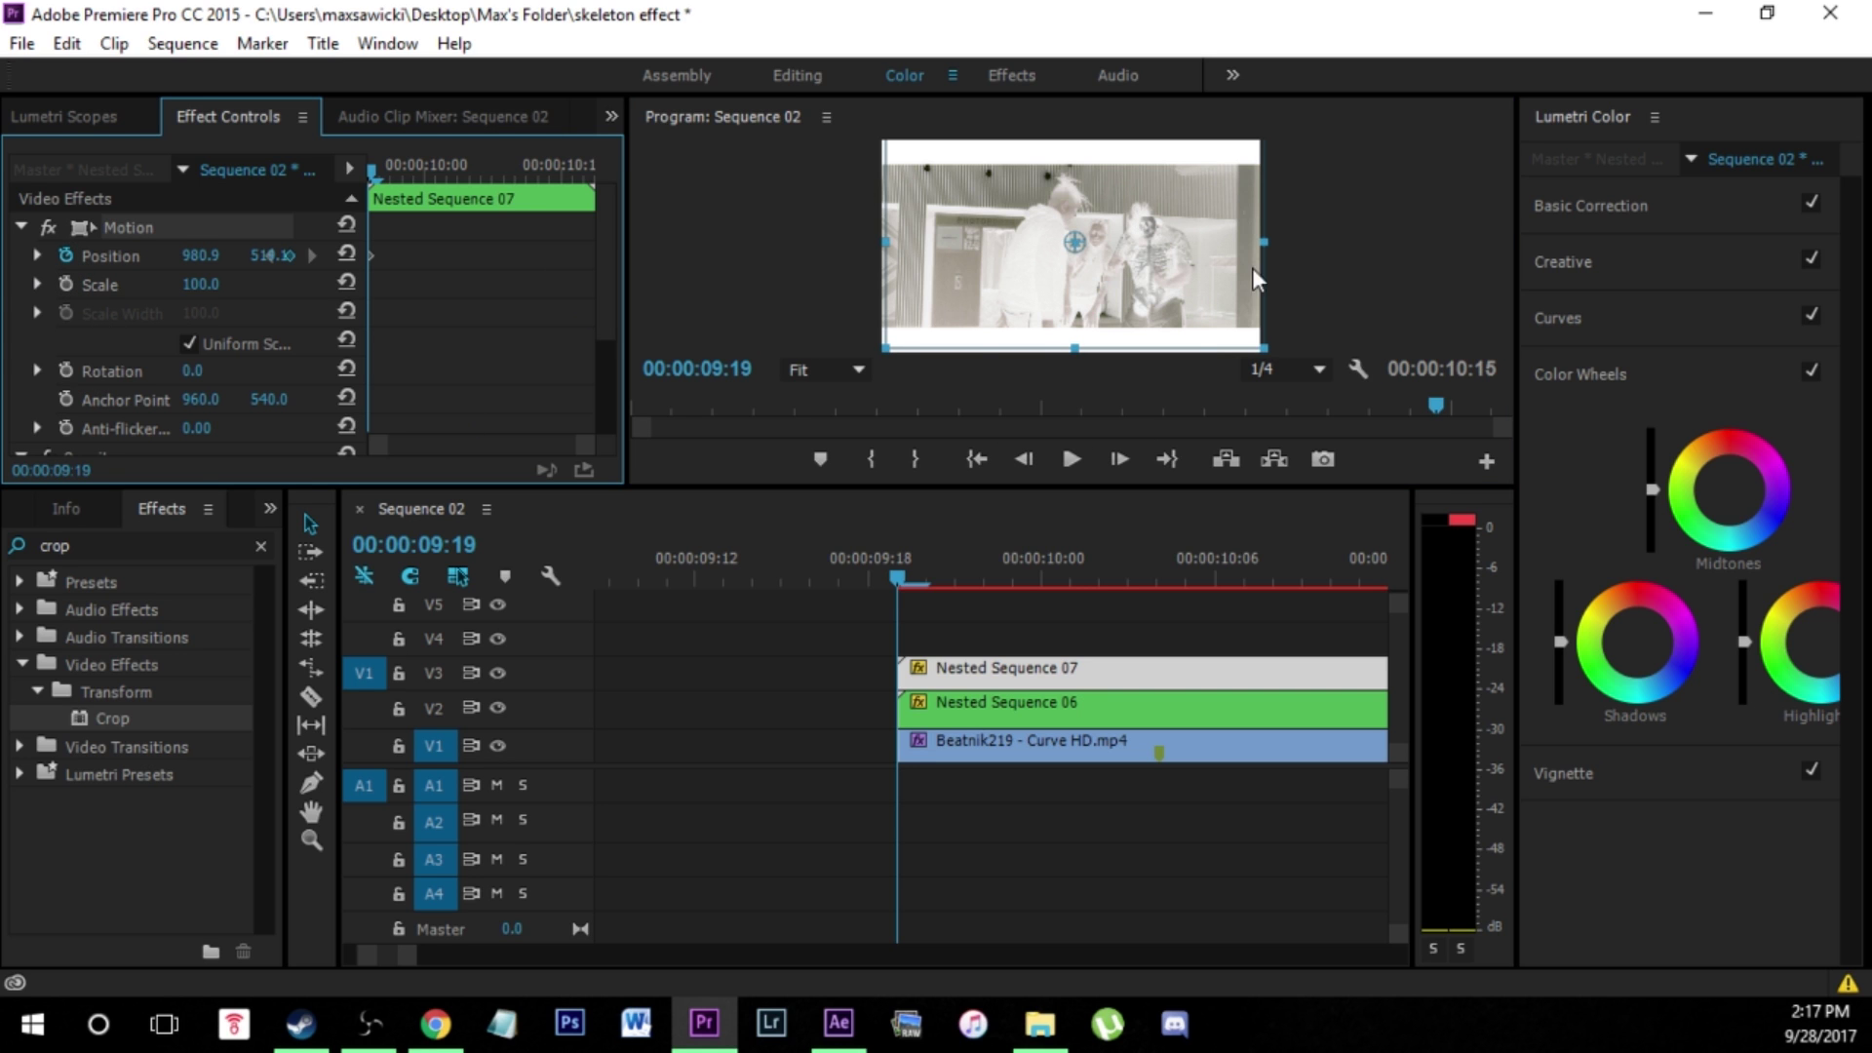
{"action": "left_click", "coordinate": [66, 370]}
{"action": "left_click_drag", "start_coordinate": [187, 370], "coordinate": [175, 371]}
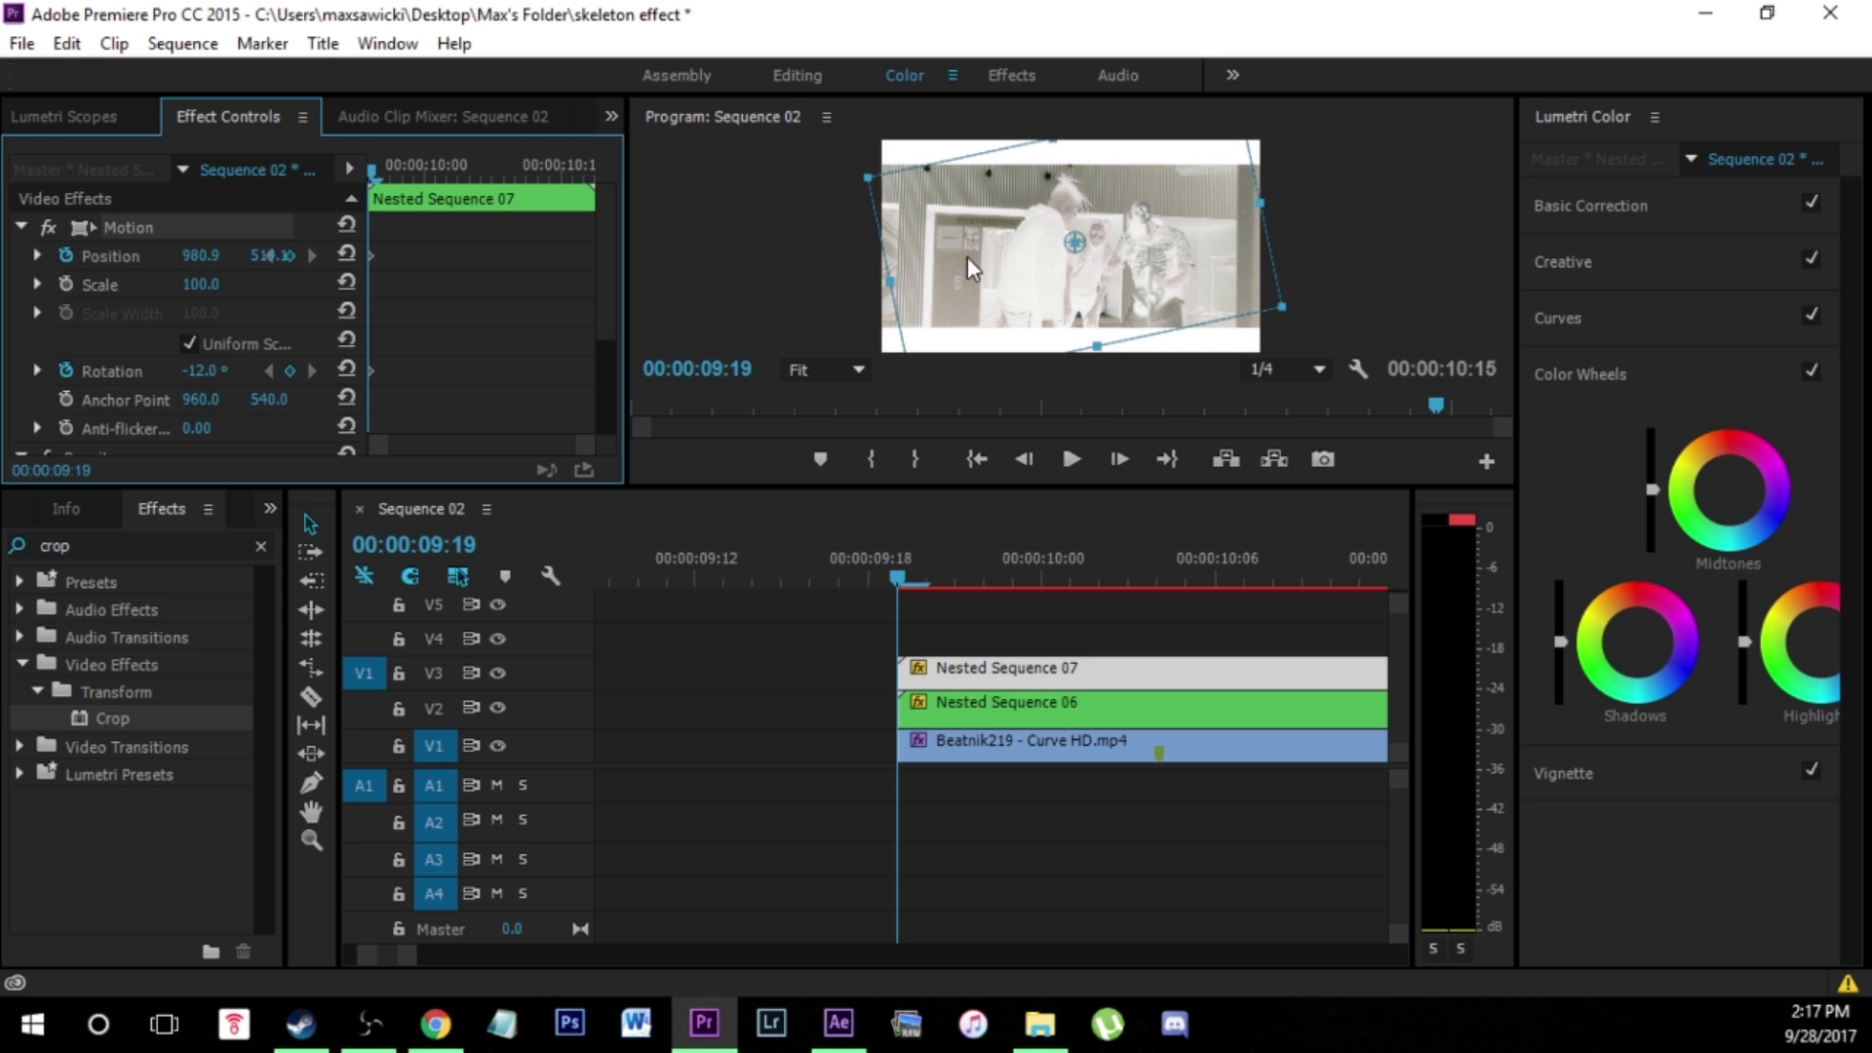
{"action": "mouse_move", "coordinate": [1148, 224]}
{"action": "left_mouse_down"}
{"action": "mouse_move", "coordinate": [1163, 263]}
{"action": "mouse_move", "coordinate": [1150, 245]}
{"action": "left_mouse_up"}
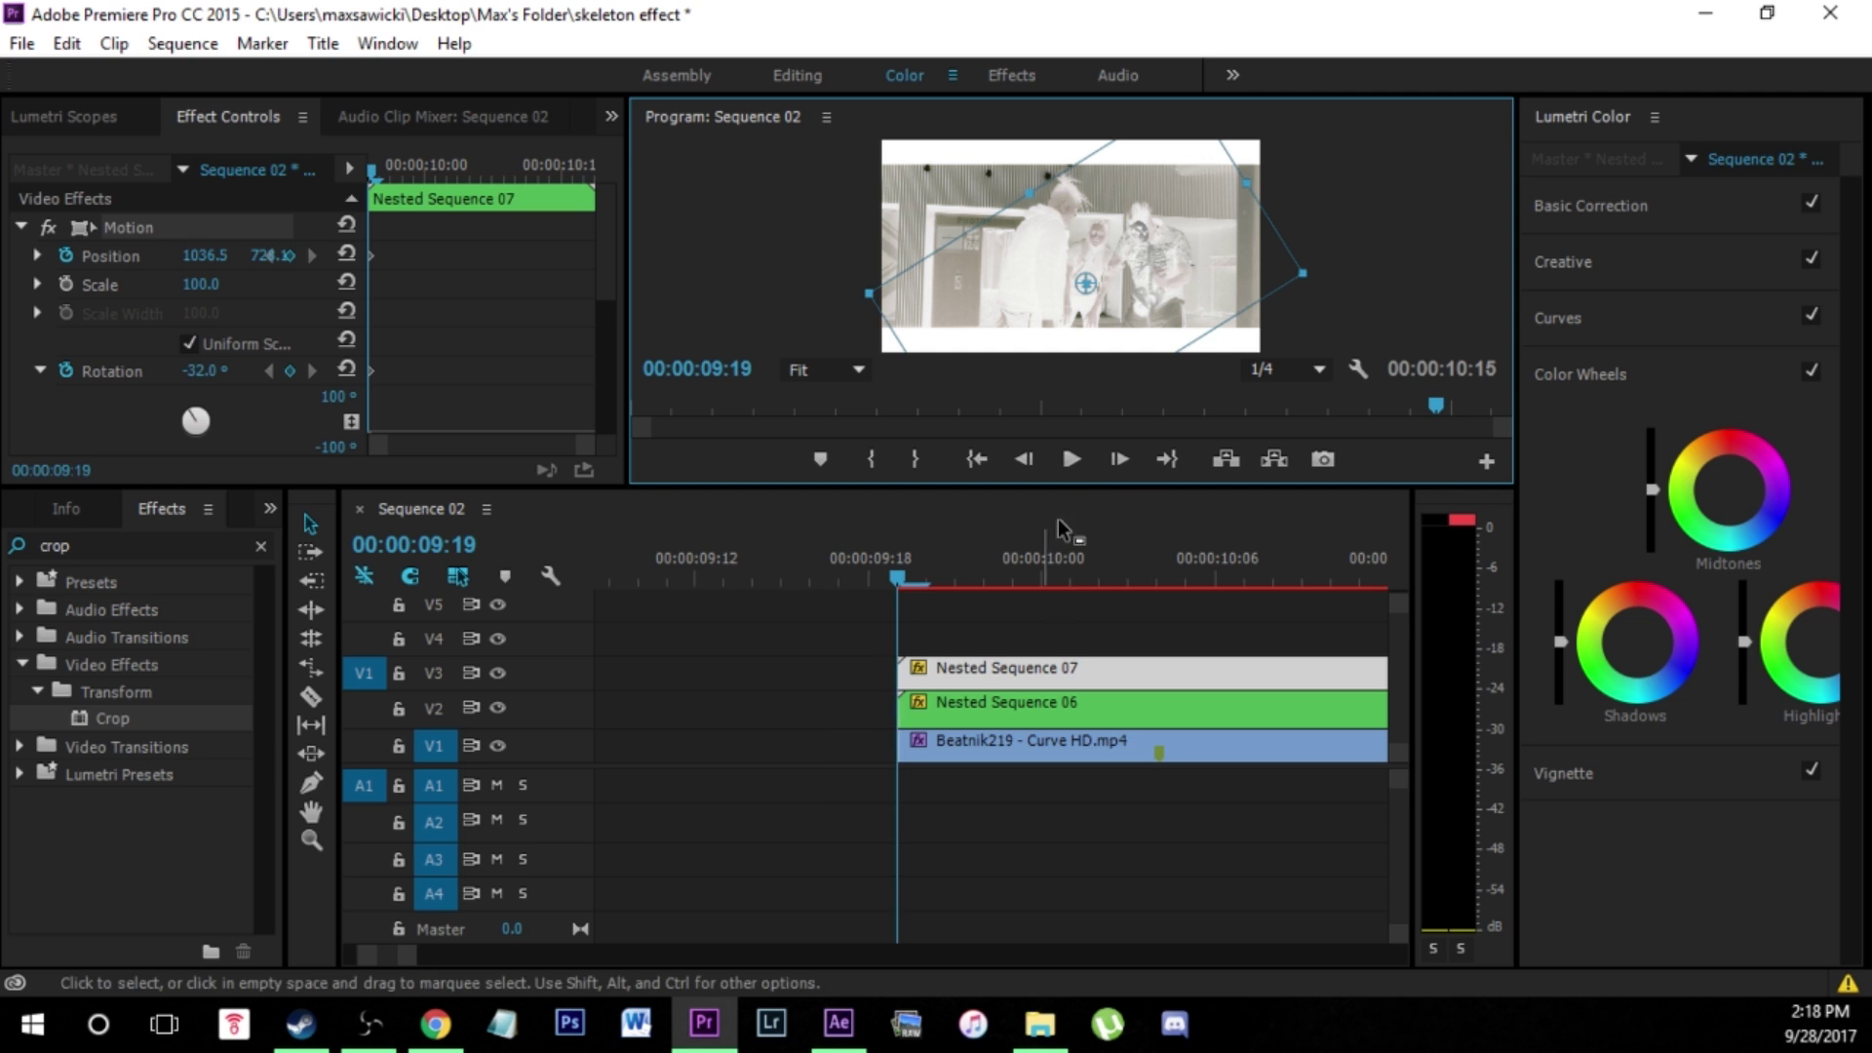
- Keyframe the nested skull at 00:00:09:20 with a rotation of about -39.8°, moving it over the person's head
{"action": "left_click", "coordinate": [975, 674]}
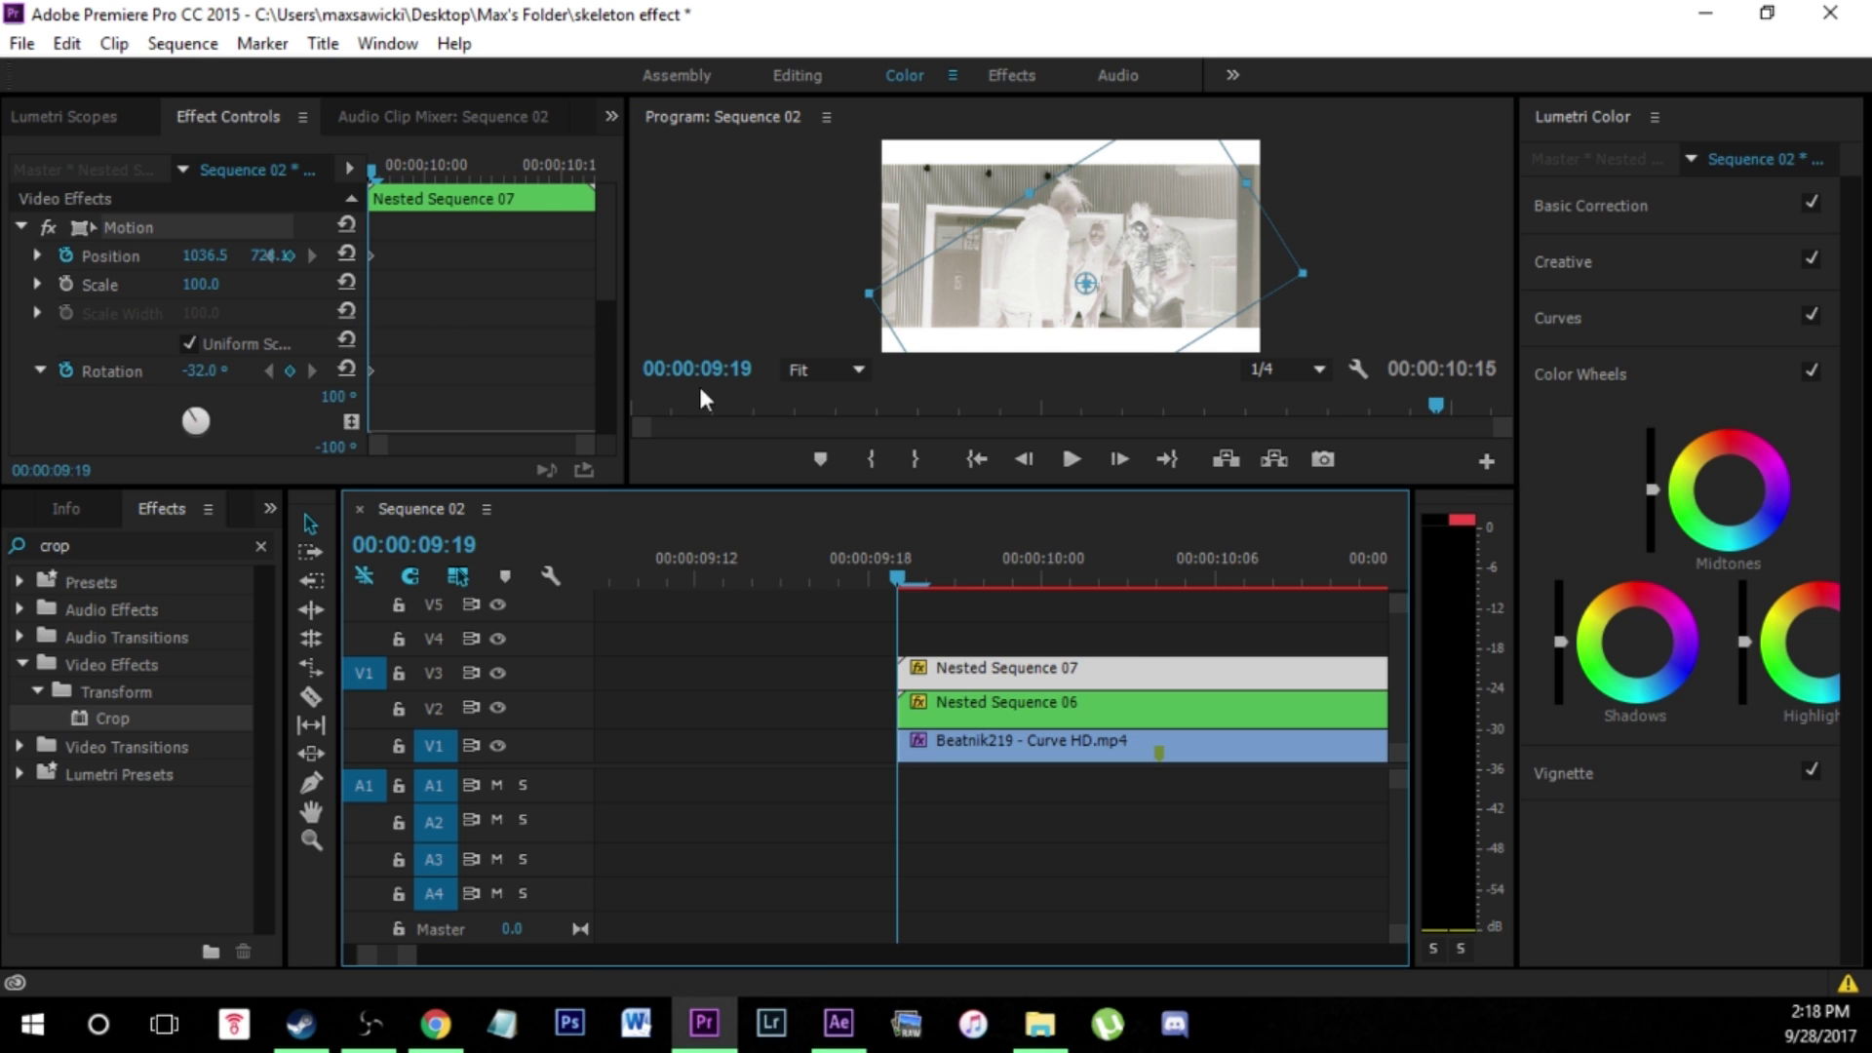
{"action": "key", "text": "Right"}
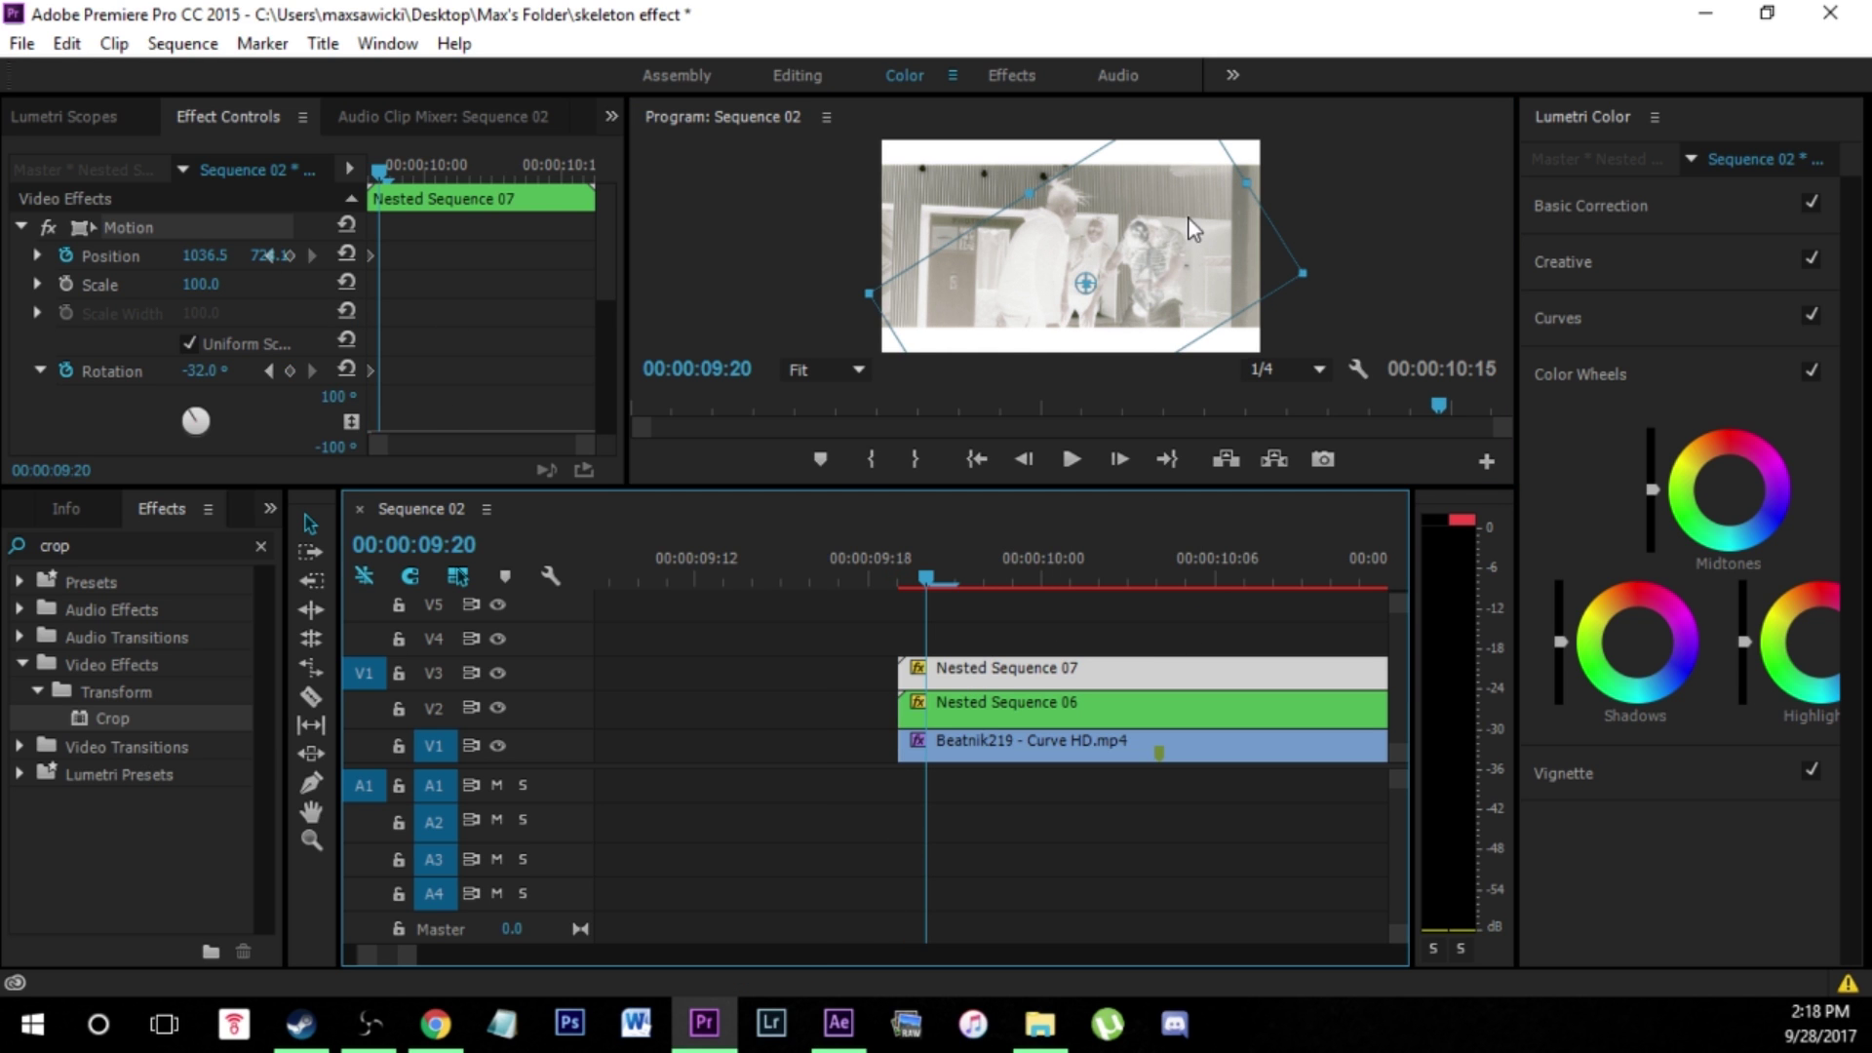
{"action": "left_click_drag", "start_coordinate": [198, 420], "coordinate": [191, 418]}
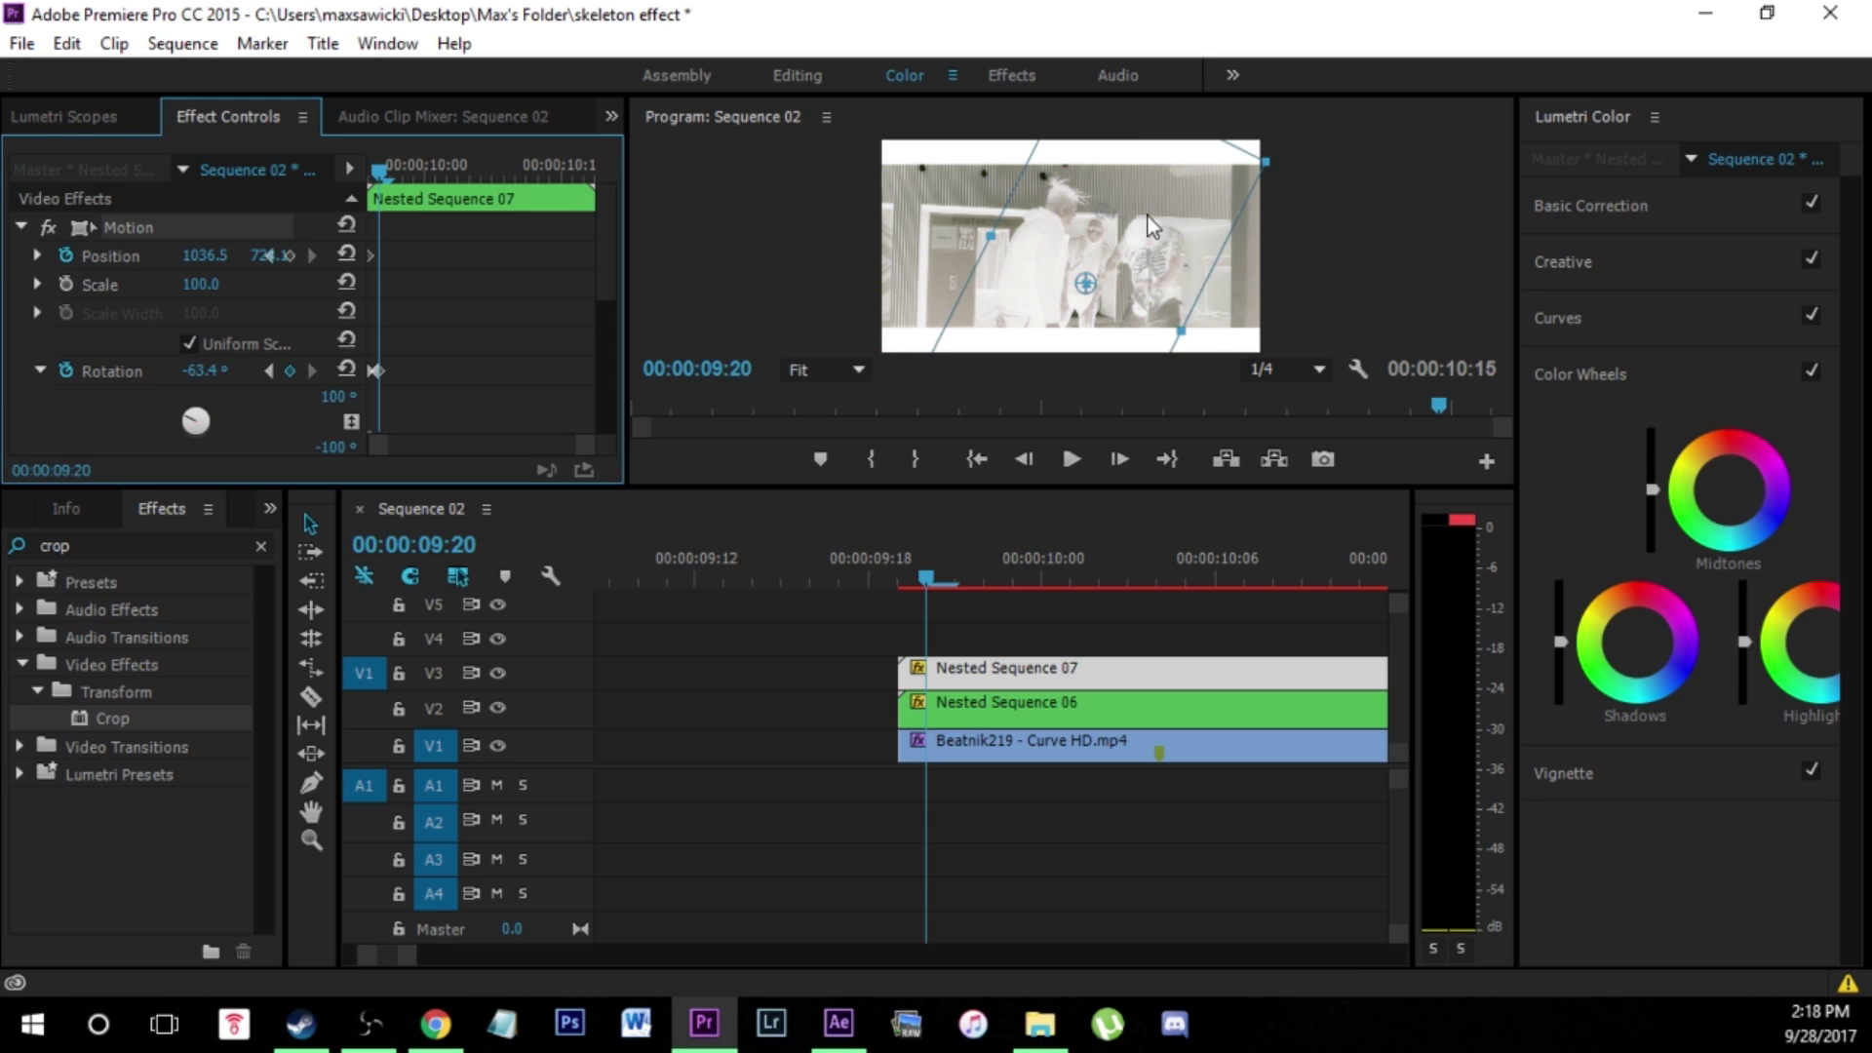
{"action": "left_click_drag", "start_coordinate": [1156, 236], "coordinate": [1156, 243]}
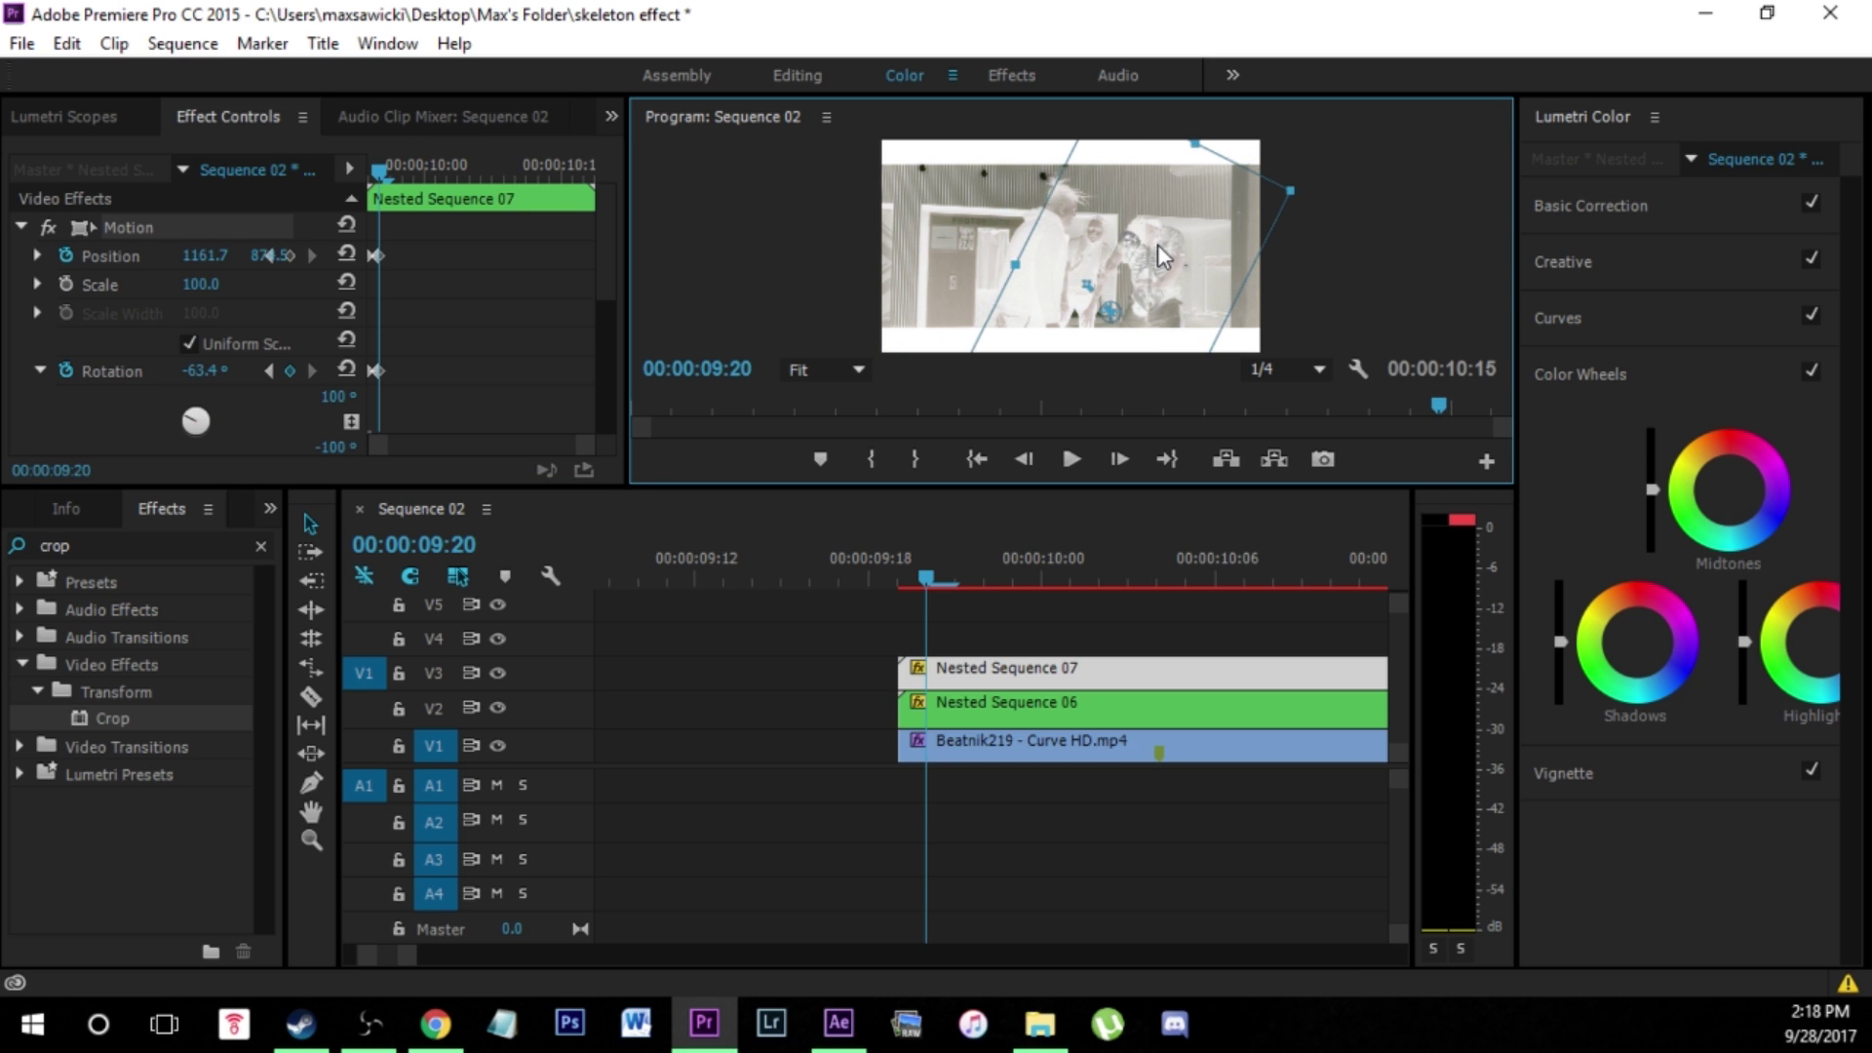
{"action": "left_click_drag", "start_coordinate": [191, 417], "coordinate": [189, 412]}
{"action": "left_click_drag", "start_coordinate": [1176, 259], "coordinate": [1159, 238]}
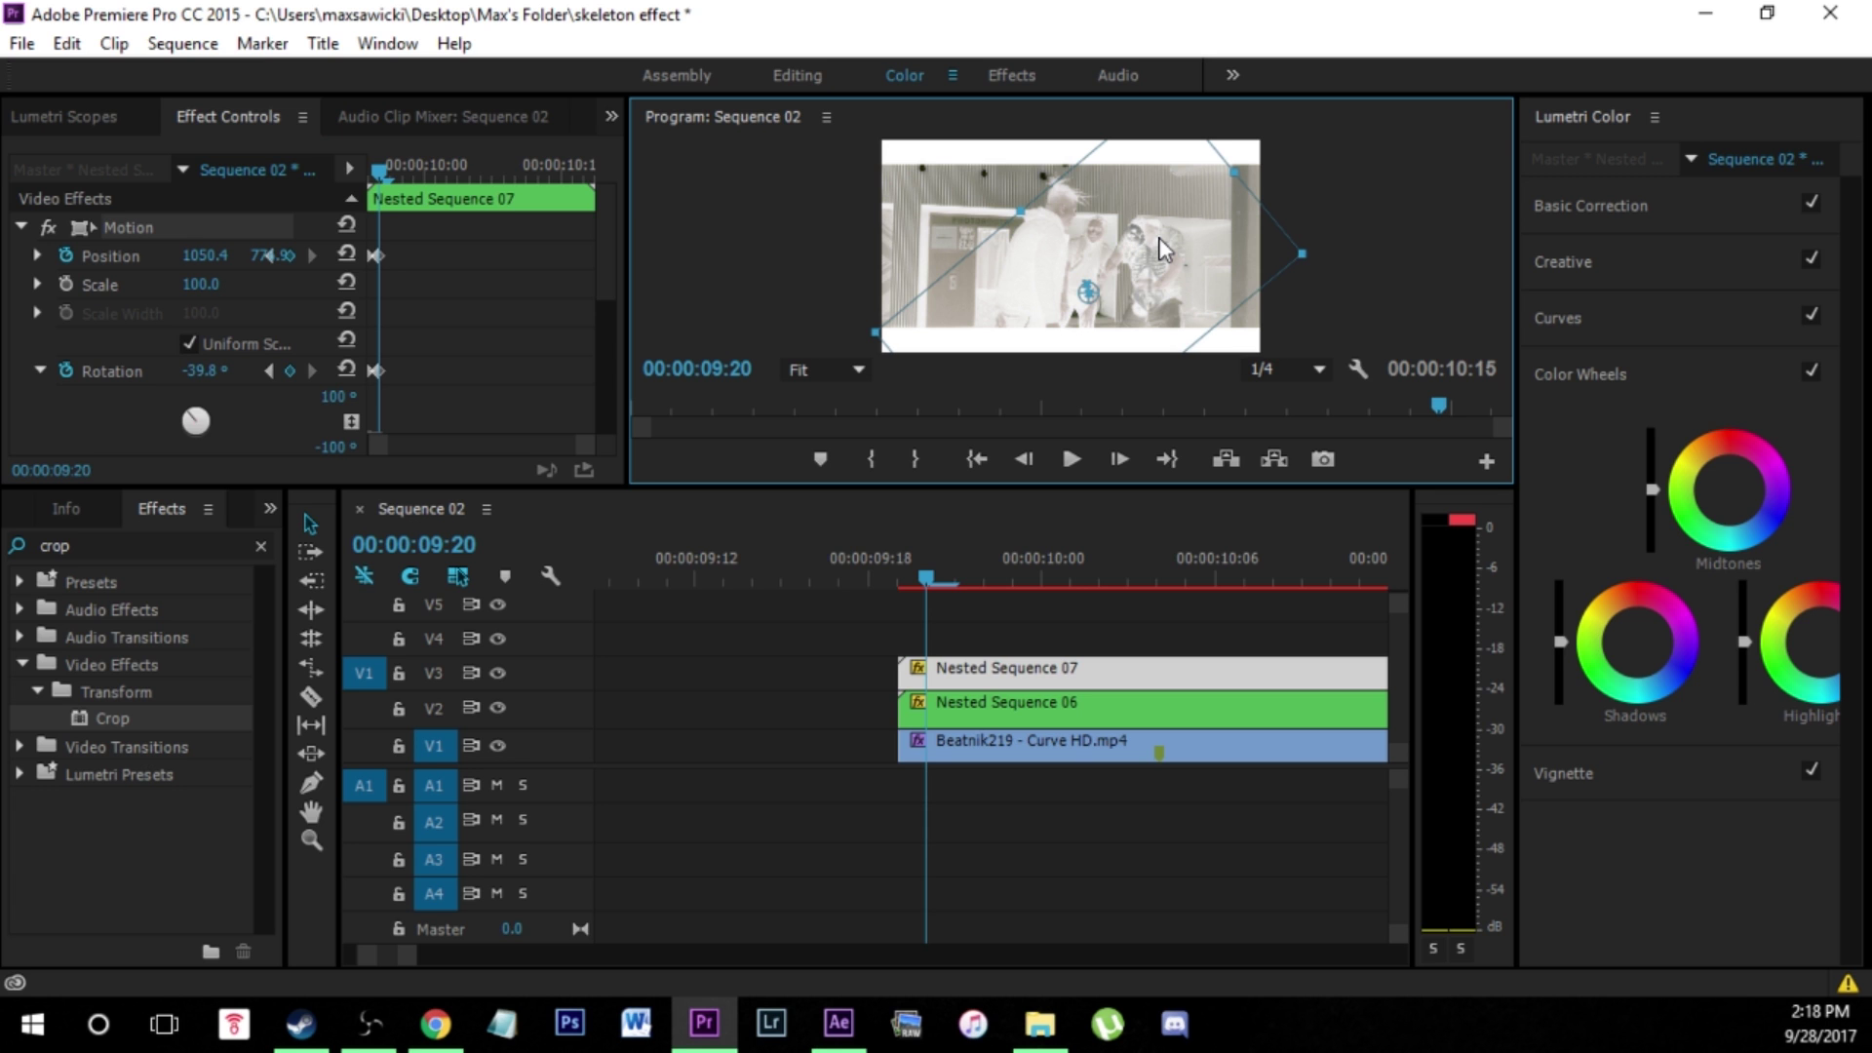
- Advance in two-frame increments from 00:00:09:20, keyframing the nested skull's rotation and position to follow the head
{"action": "left_click", "coordinate": [1032, 675]}
{"action": "key", "text": "Right"}
{"action": "key", "text": "Right"}
{"action": "left_click_drag", "start_coordinate": [205, 370], "coordinate": [219, 371]}
{"action": "key", "text": "Right"}
{"action": "key", "text": "Right"}
{"action": "left_click_drag", "start_coordinate": [1160, 252], "coordinate": [1160, 240]}
- Continue two frames at a time, adjusting the nested skull's rotation and moving it with the person's head
{"action": "key", "text": "Right"}
{"action": "key", "text": "Right"}
{"action": "left_click_drag", "start_coordinate": [204, 371], "coordinate": [224, 370]}
{"action": "left_click_drag", "start_coordinate": [1195, 252], "coordinate": [1254, 269]}
{"action": "left_click", "coordinate": [1170, 675]}
{"action": "key", "text": "Right"}
{"action": "key", "text": "Right"}
{"action": "left_click_drag", "start_coordinate": [1175, 239], "coordinate": [1240, 234]}
- Keyframe the nested skull at 00:00:10:11 with about -29.1° rotation over the head, and reposition it again two frames further
{"action": "key", "text": "Right"}
{"action": "key", "text": "Right"}
{"action": "key", "text": "Right"}
{"action": "key", "text": "Right"}
{"action": "key", "text": "Right"}
{"action": "key", "text": "Right"}
{"action": "key", "text": "Right"}
{"action": "left_click_drag", "start_coordinate": [200, 370], "coordinate": [185, 370]}
{"action": "left_click_drag", "start_coordinate": [1125, 226], "coordinate": [1127, 244]}
{"action": "left_click_drag", "start_coordinate": [407, 954], "coordinate": [411, 955]}
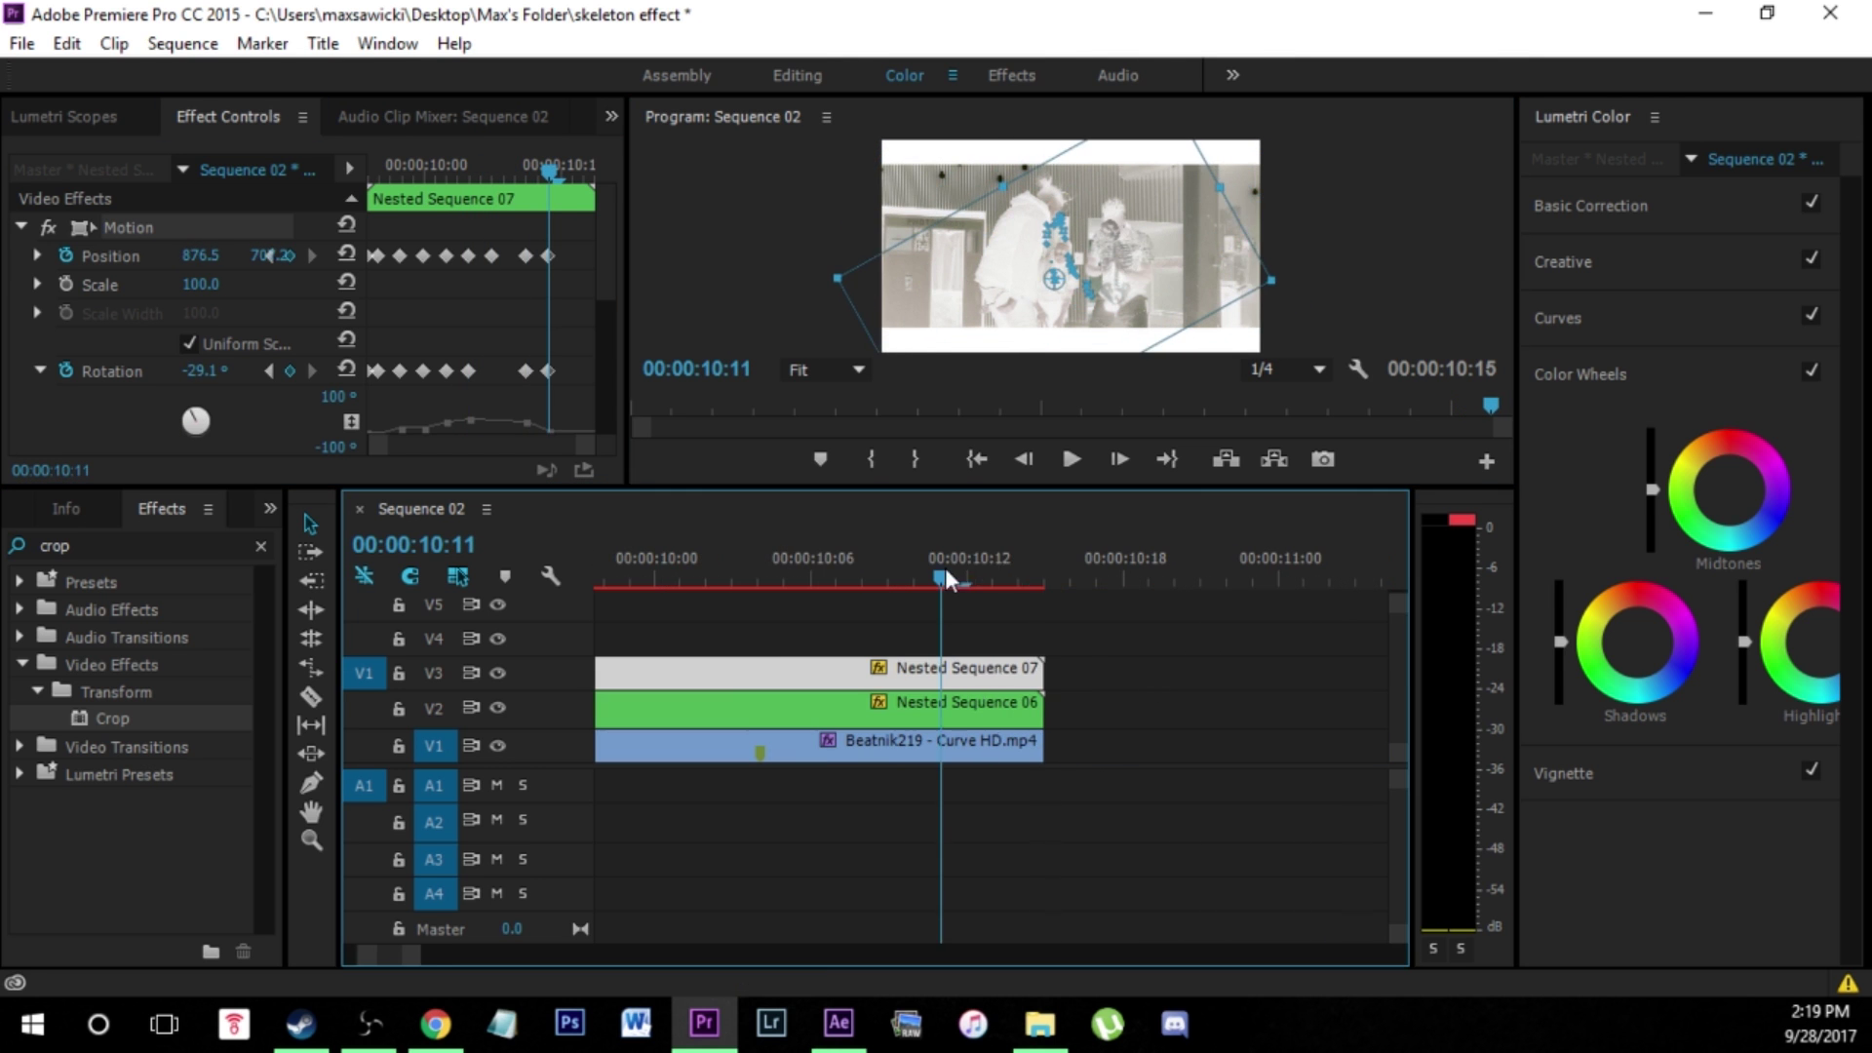
{"action": "key", "text": "Right"}
{"action": "key", "text": "Right"}
{"action": "left_click_drag", "start_coordinate": [1127, 244], "coordinate": [1125, 269]}
- Return the playhead to 00:00:09:20 and play the sequence to review the skull tracking
{"action": "key", "text": "Left"}
{"action": "key", "text": "Left"}
{"action": "key", "text": "Left"}
{"action": "key", "text": "Left"}
{"action": "key", "text": "Left"}
{"action": "key", "text": "Left"}
{"action": "key", "text": "Left"}
{"action": "key", "text": "Left"}
{"action": "key", "text": "Left"}
{"action": "key", "text": "Left"}
{"action": "key", "text": "Left"}
{"action": "key", "text": "Left"}
{"action": "key", "text": "Left"}
{"action": "key", "text": "Left"}
{"action": "left_click", "coordinate": [786, 618]}
{"action": "scroll", "coordinate": [735, 624], "scroll_direction": "down", "scroll_amount": 4}
{"action": "scroll", "coordinate": [687, 629], "scroll_direction": "up", "scroll_amount": 3}
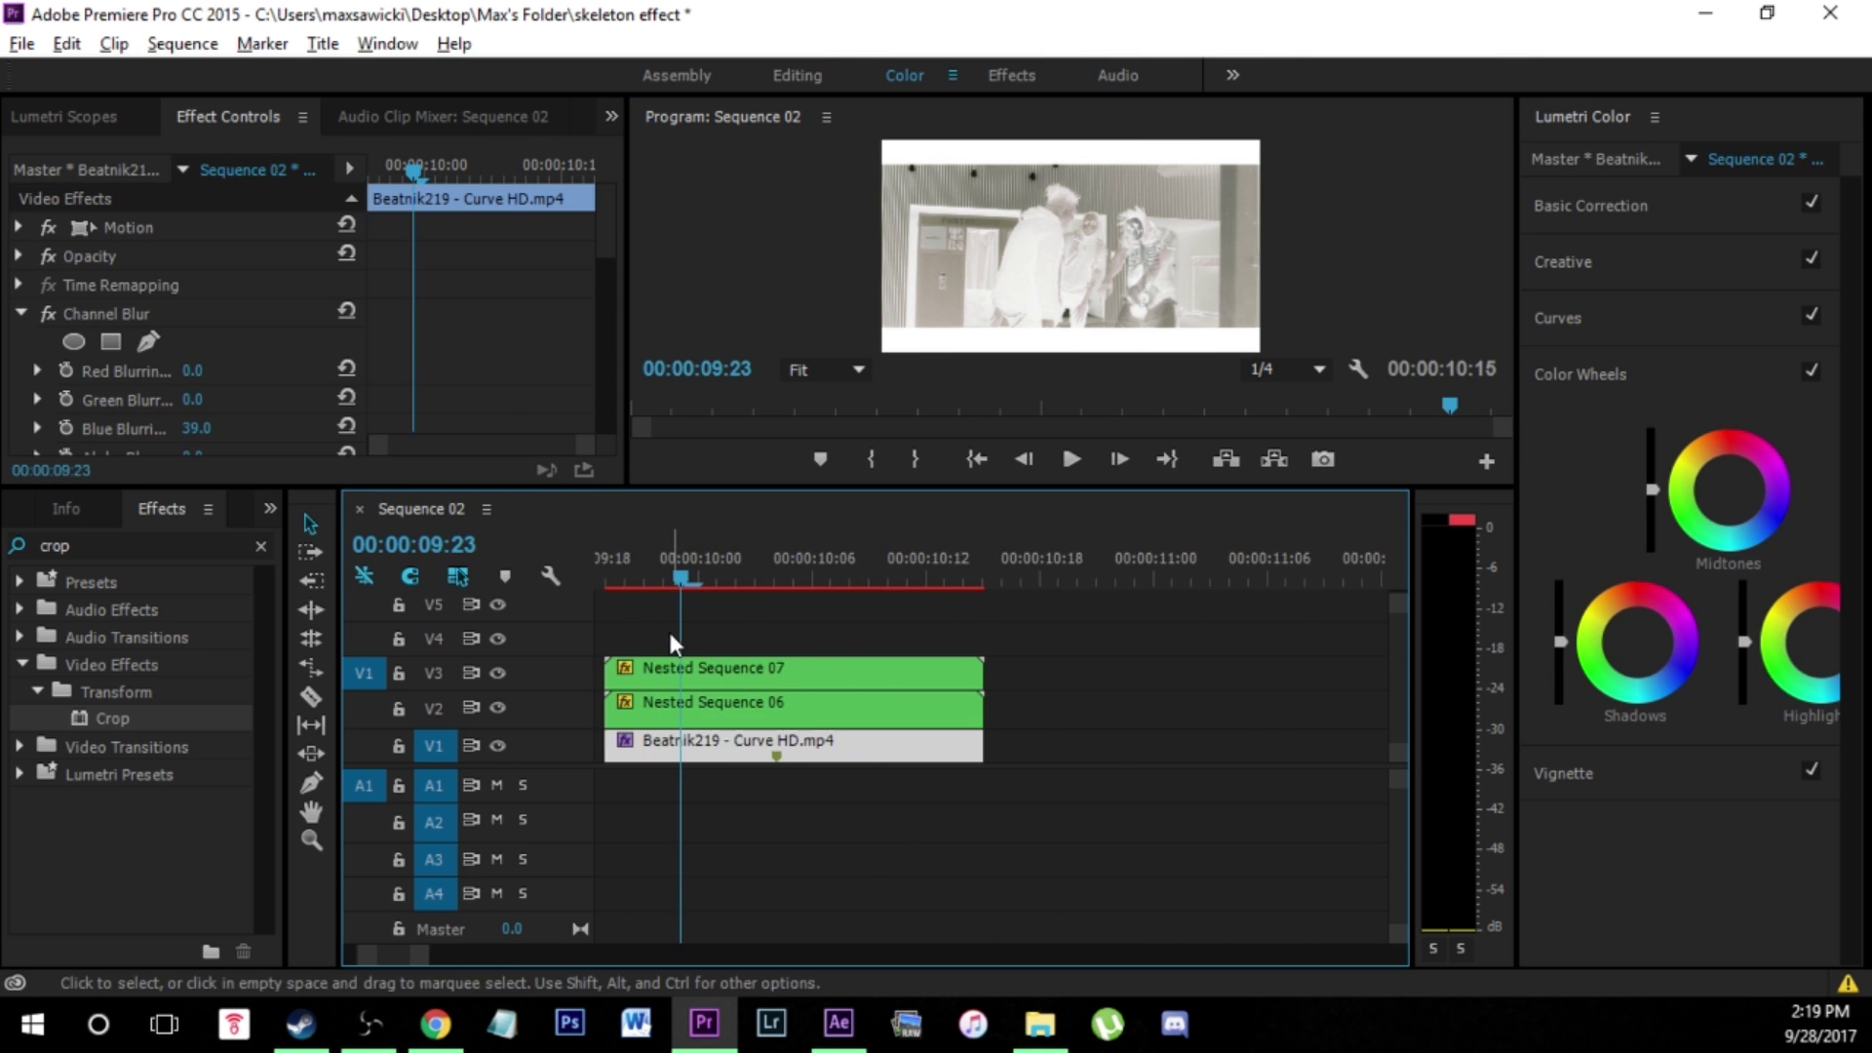
{"action": "left_click_drag", "start_coordinate": [680, 577], "coordinate": [624, 581]}
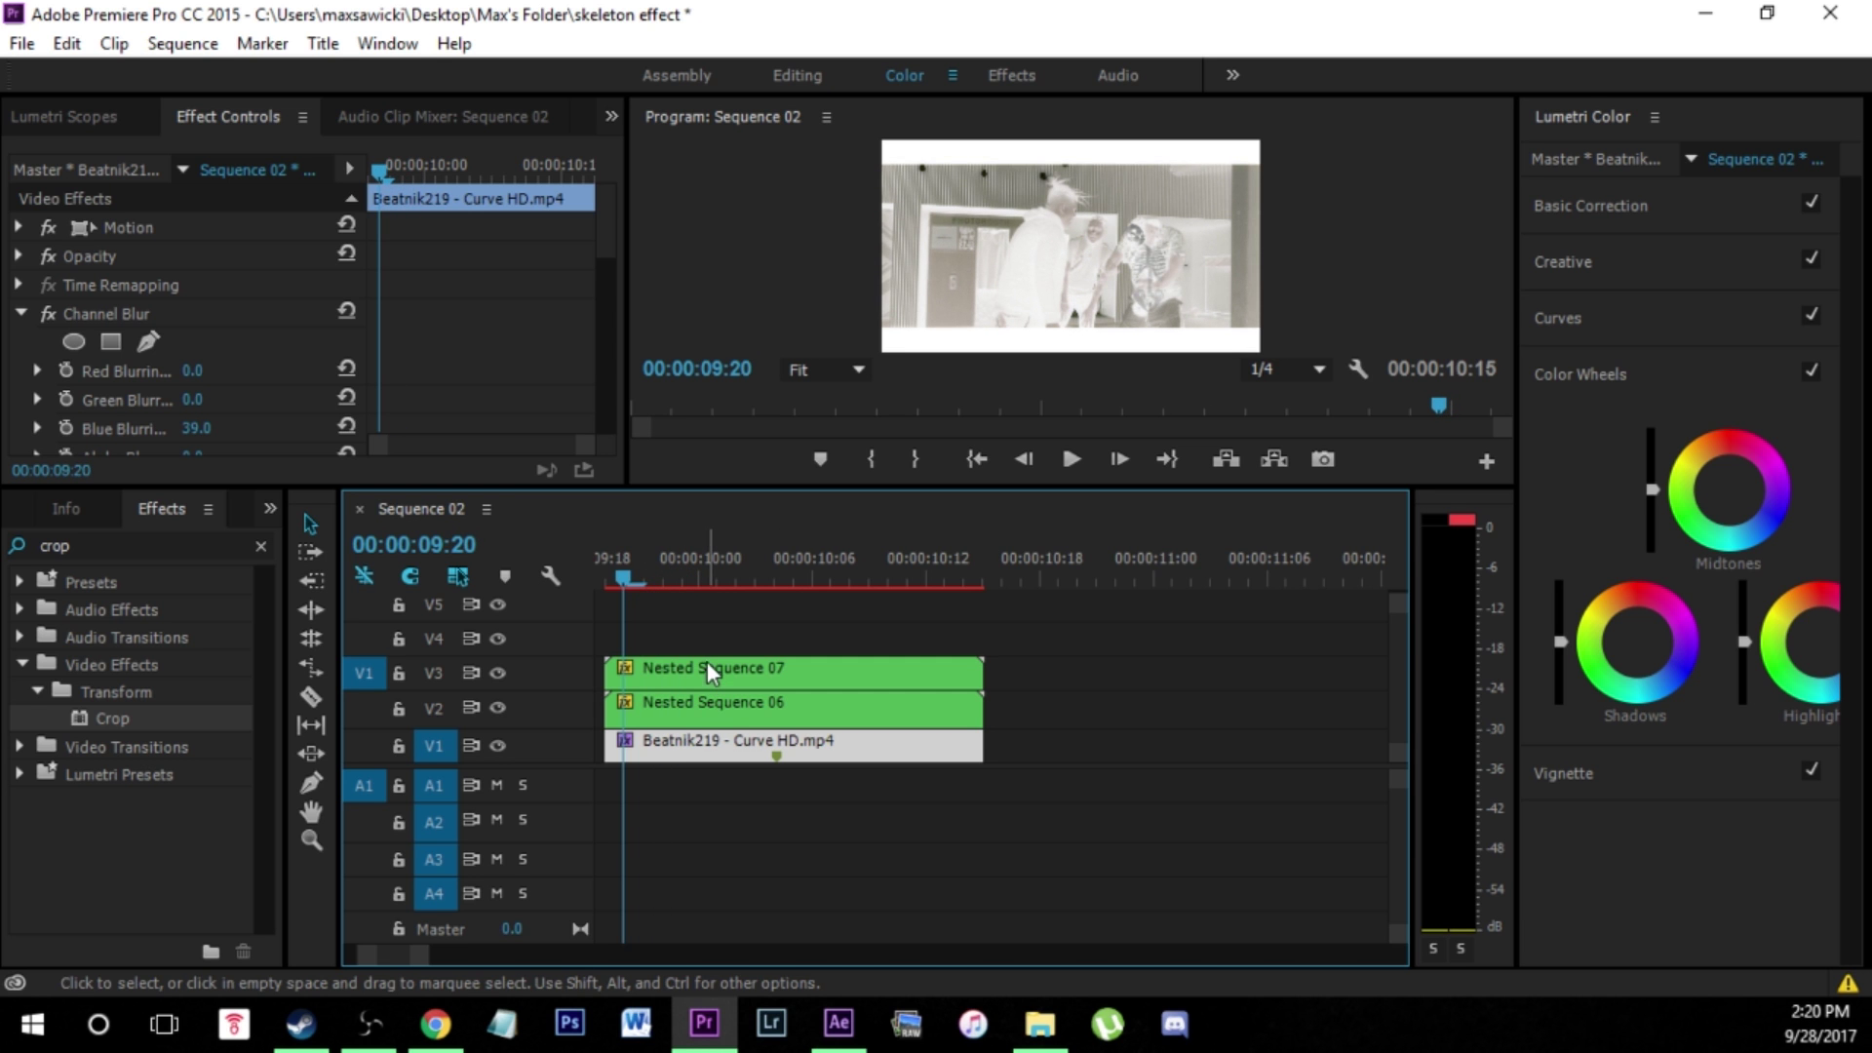
{"action": "key", "text": "space"}
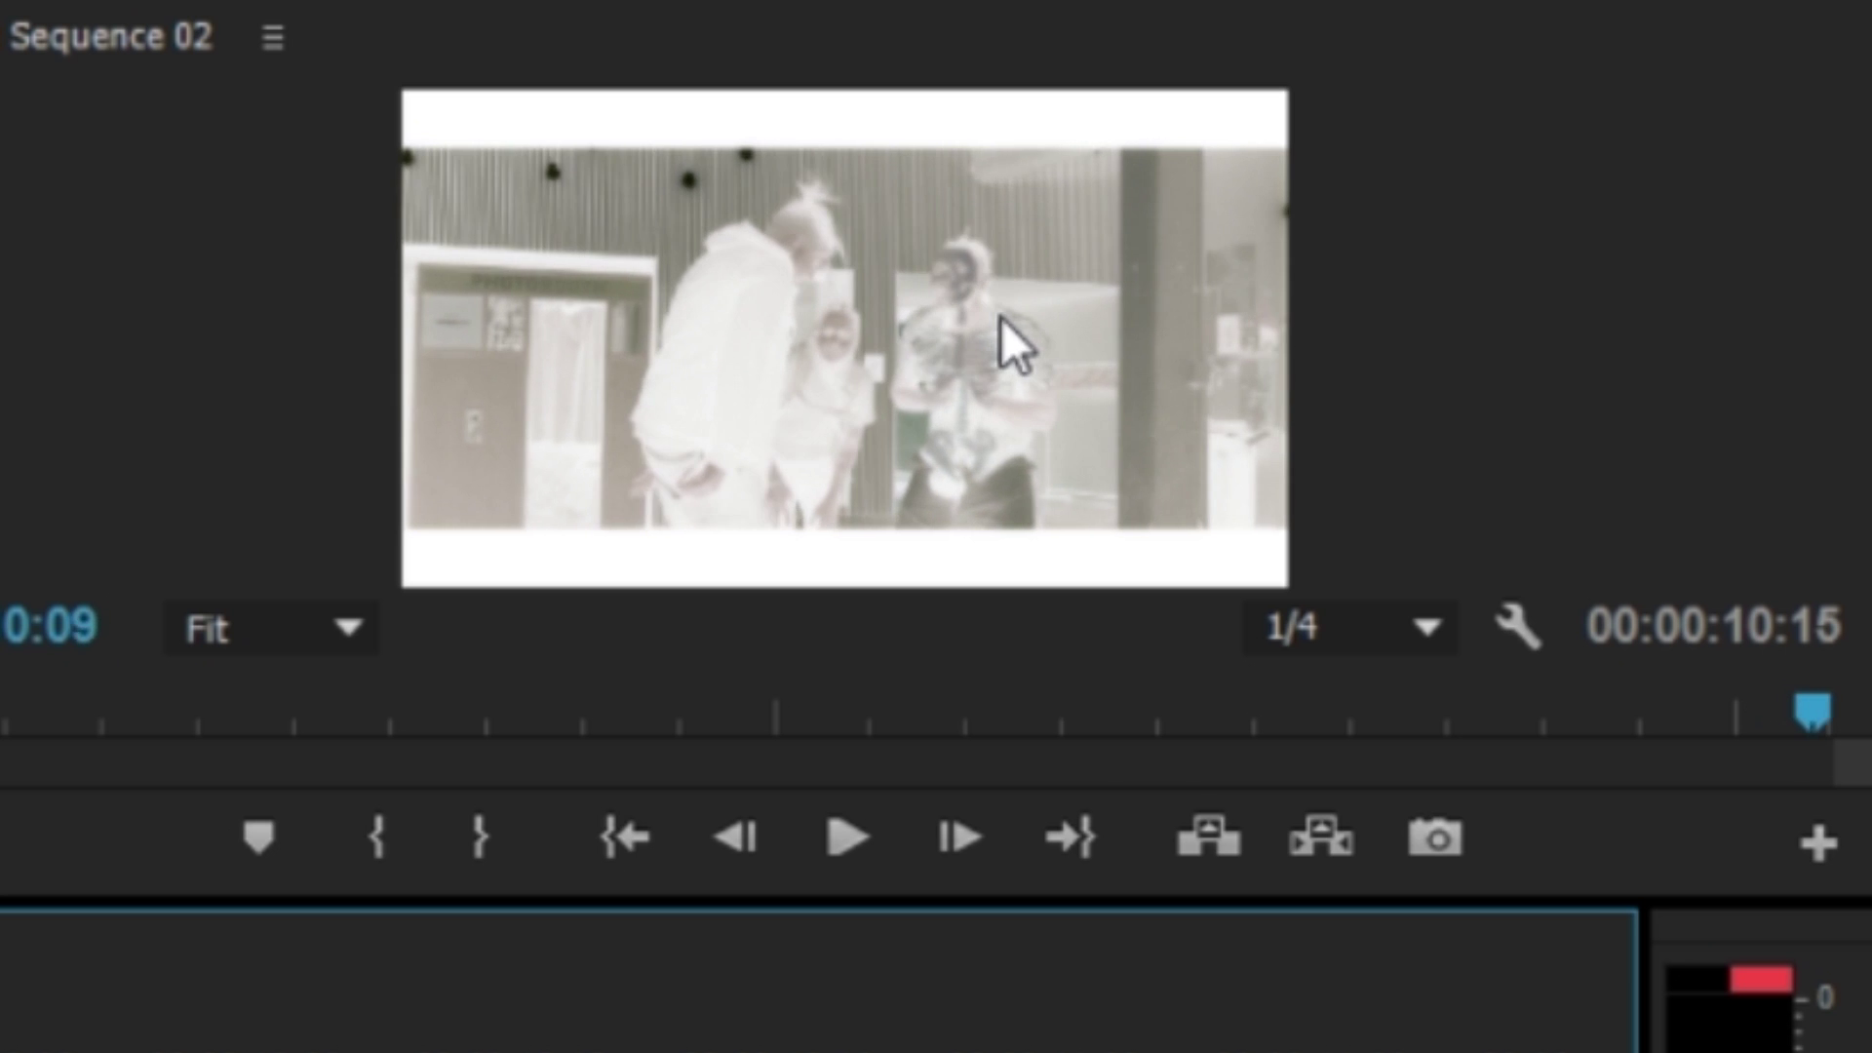
- Step back and forth around 00:00:10:08 to 00:00:10:11 to check how the skull and body align with the person
{"action": "key", "text": "Left"}
{"action": "key", "text": "Left"}
{"action": "key", "text": "Left"}
{"action": "key", "text": "Right"}
{"action": "key", "text": "Right"}
{"action": "key", "text": "Right"}
{"action": "key", "text": "Right"}
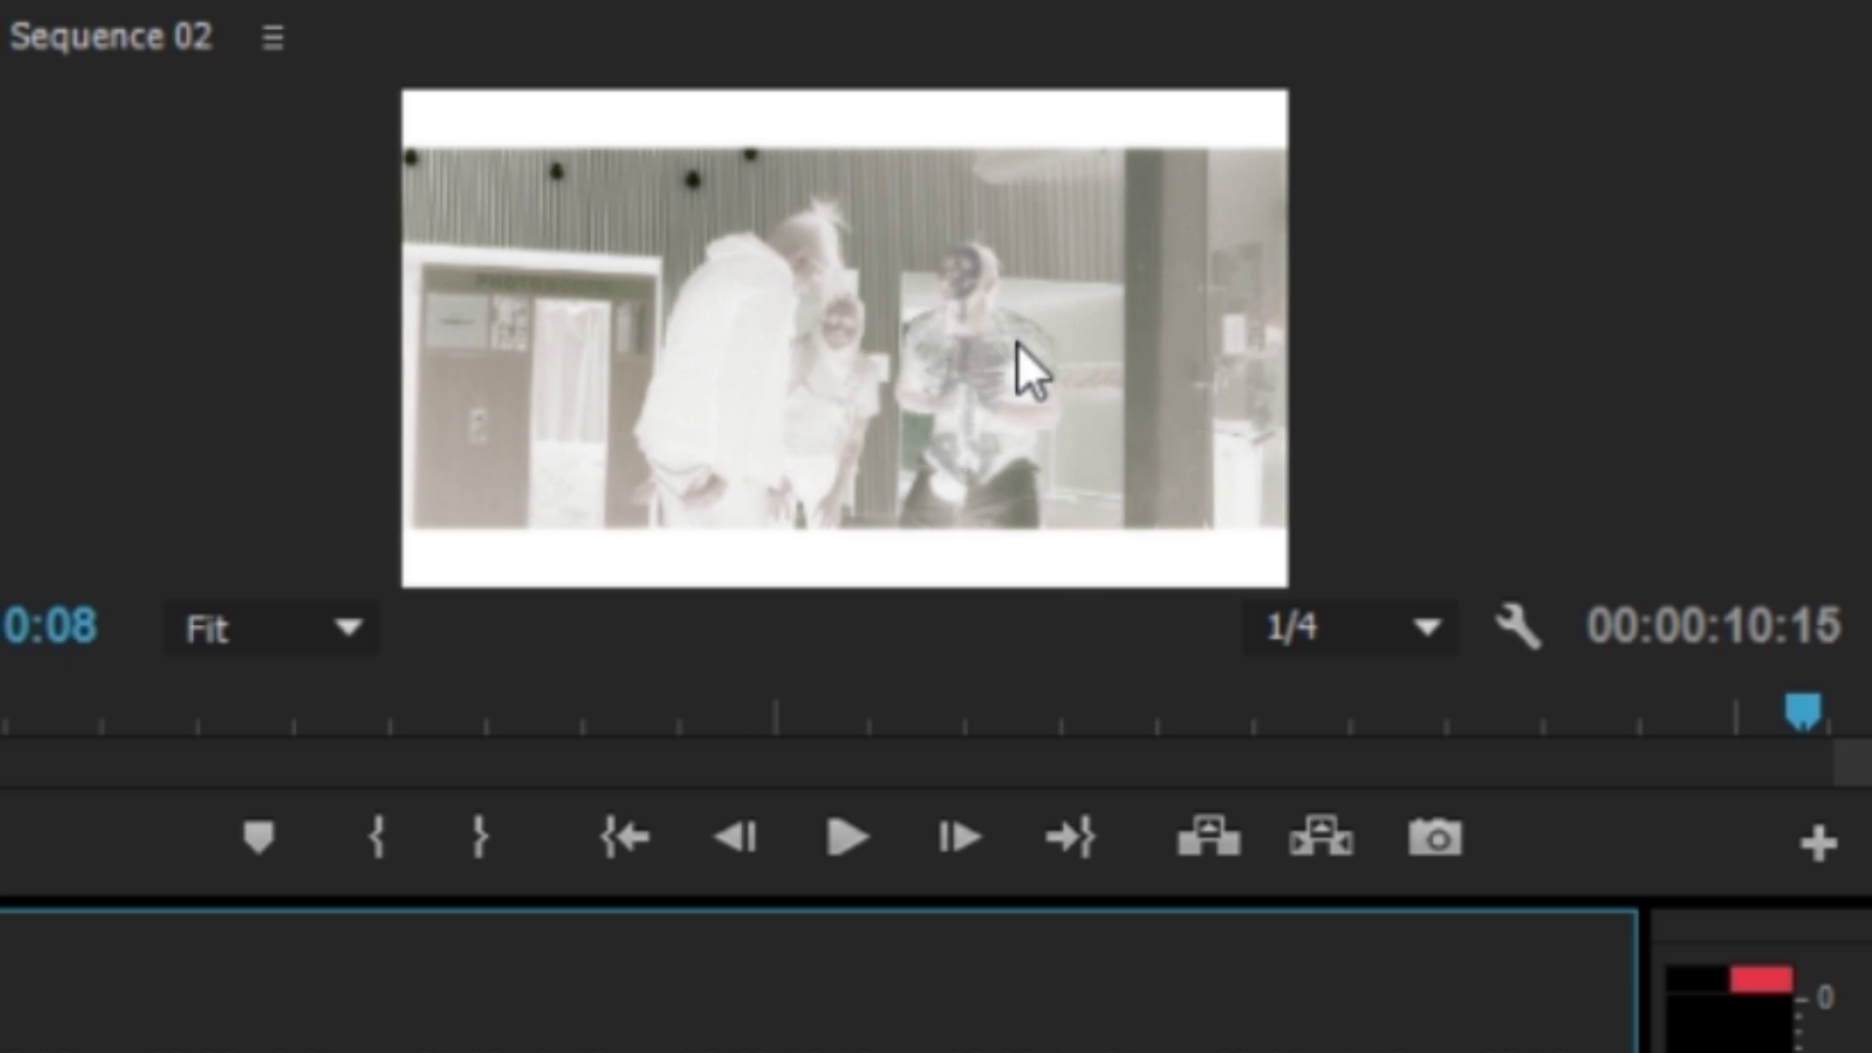
{"action": "key", "text": "Right"}
{"action": "key", "text": "Right"}
{"action": "key", "text": "Right"}
{"action": "key", "text": "Left"}
{"action": "key", "text": "Left"}
{"action": "key", "text": "Left"}
{"action": "key", "text": "Left"}
{"action": "key", "text": "Left"}
{"action": "key", "text": "Left"}
{"action": "key", "text": "Left"}
{"action": "key", "text": "Left"}
{"action": "key", "text": "Left"}
{"action": "key", "text": "Left"}
{"action": "key", "text": "Left"}
{"action": "key", "text": "Left"}
{"action": "key", "text": "Left"}
{"action": "key", "text": "Left"}
{"action": "key", "text": "Left"}
{"action": "key", "text": "Left"}
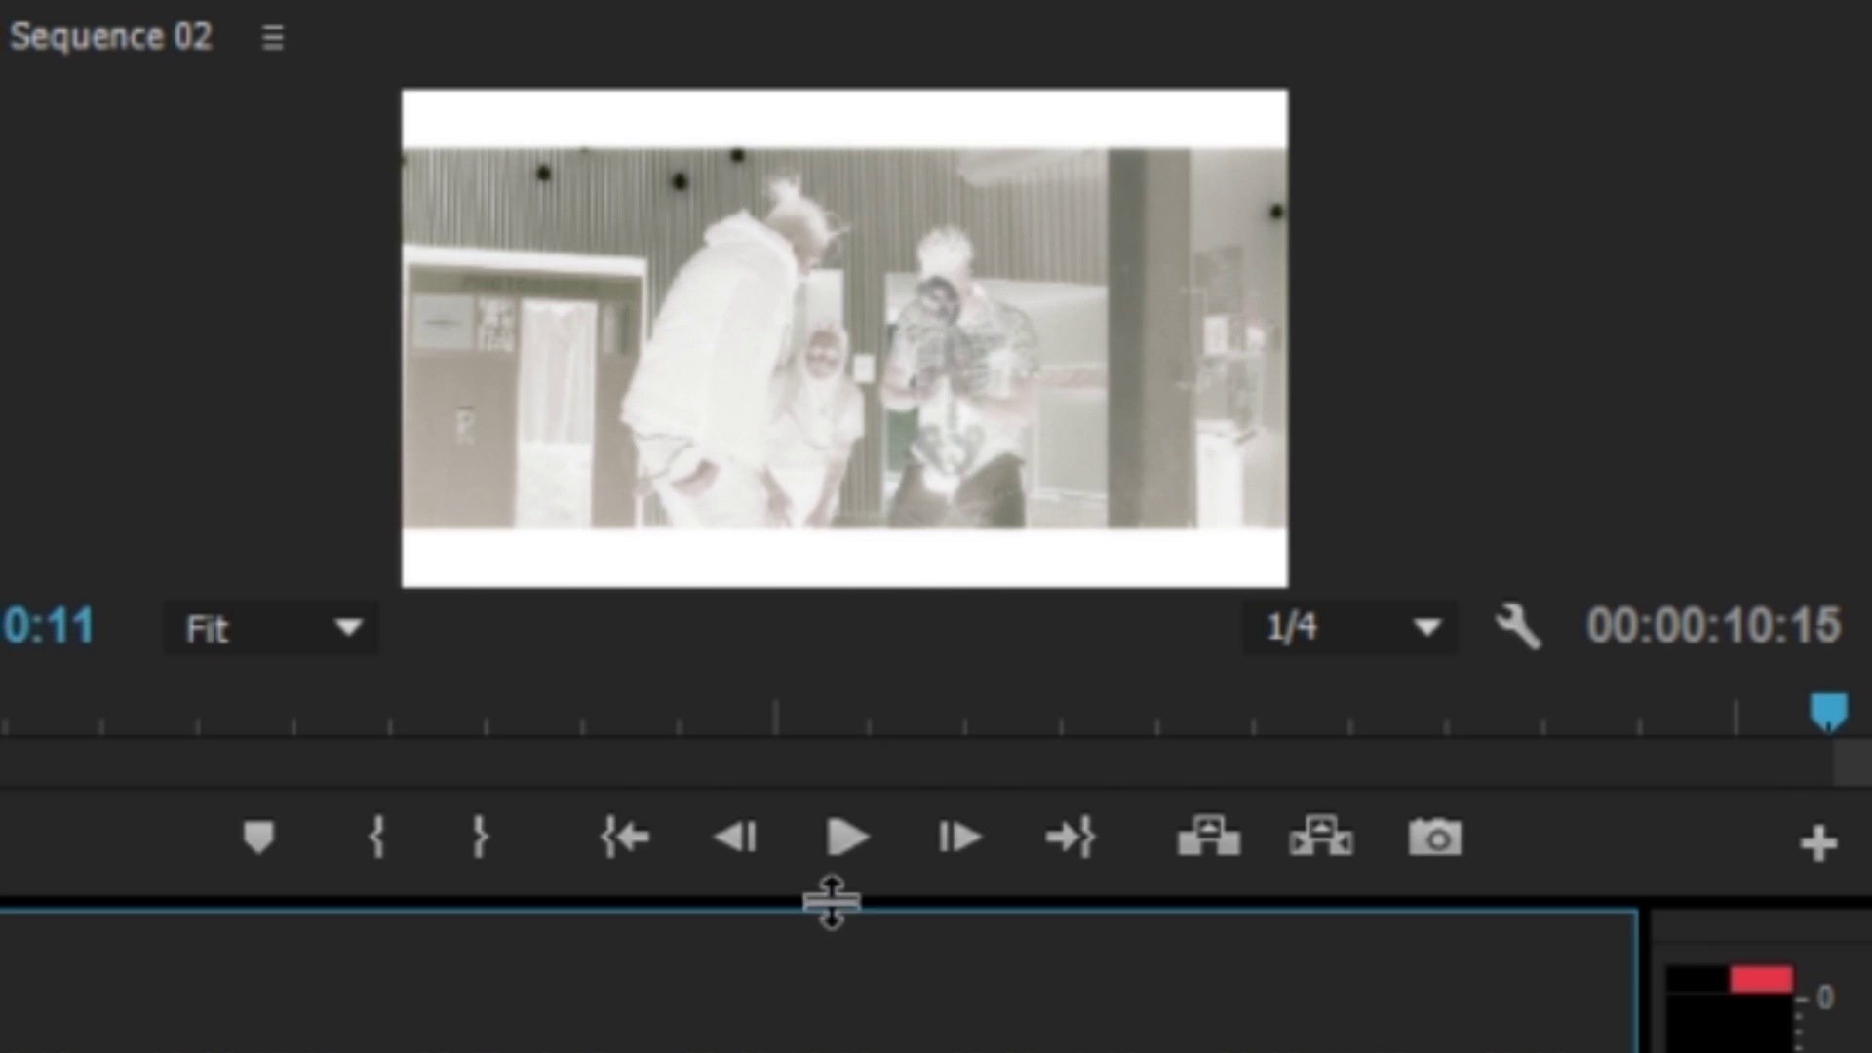
{"action": "key", "text": "Left"}
{"action": "key", "text": "Left"}
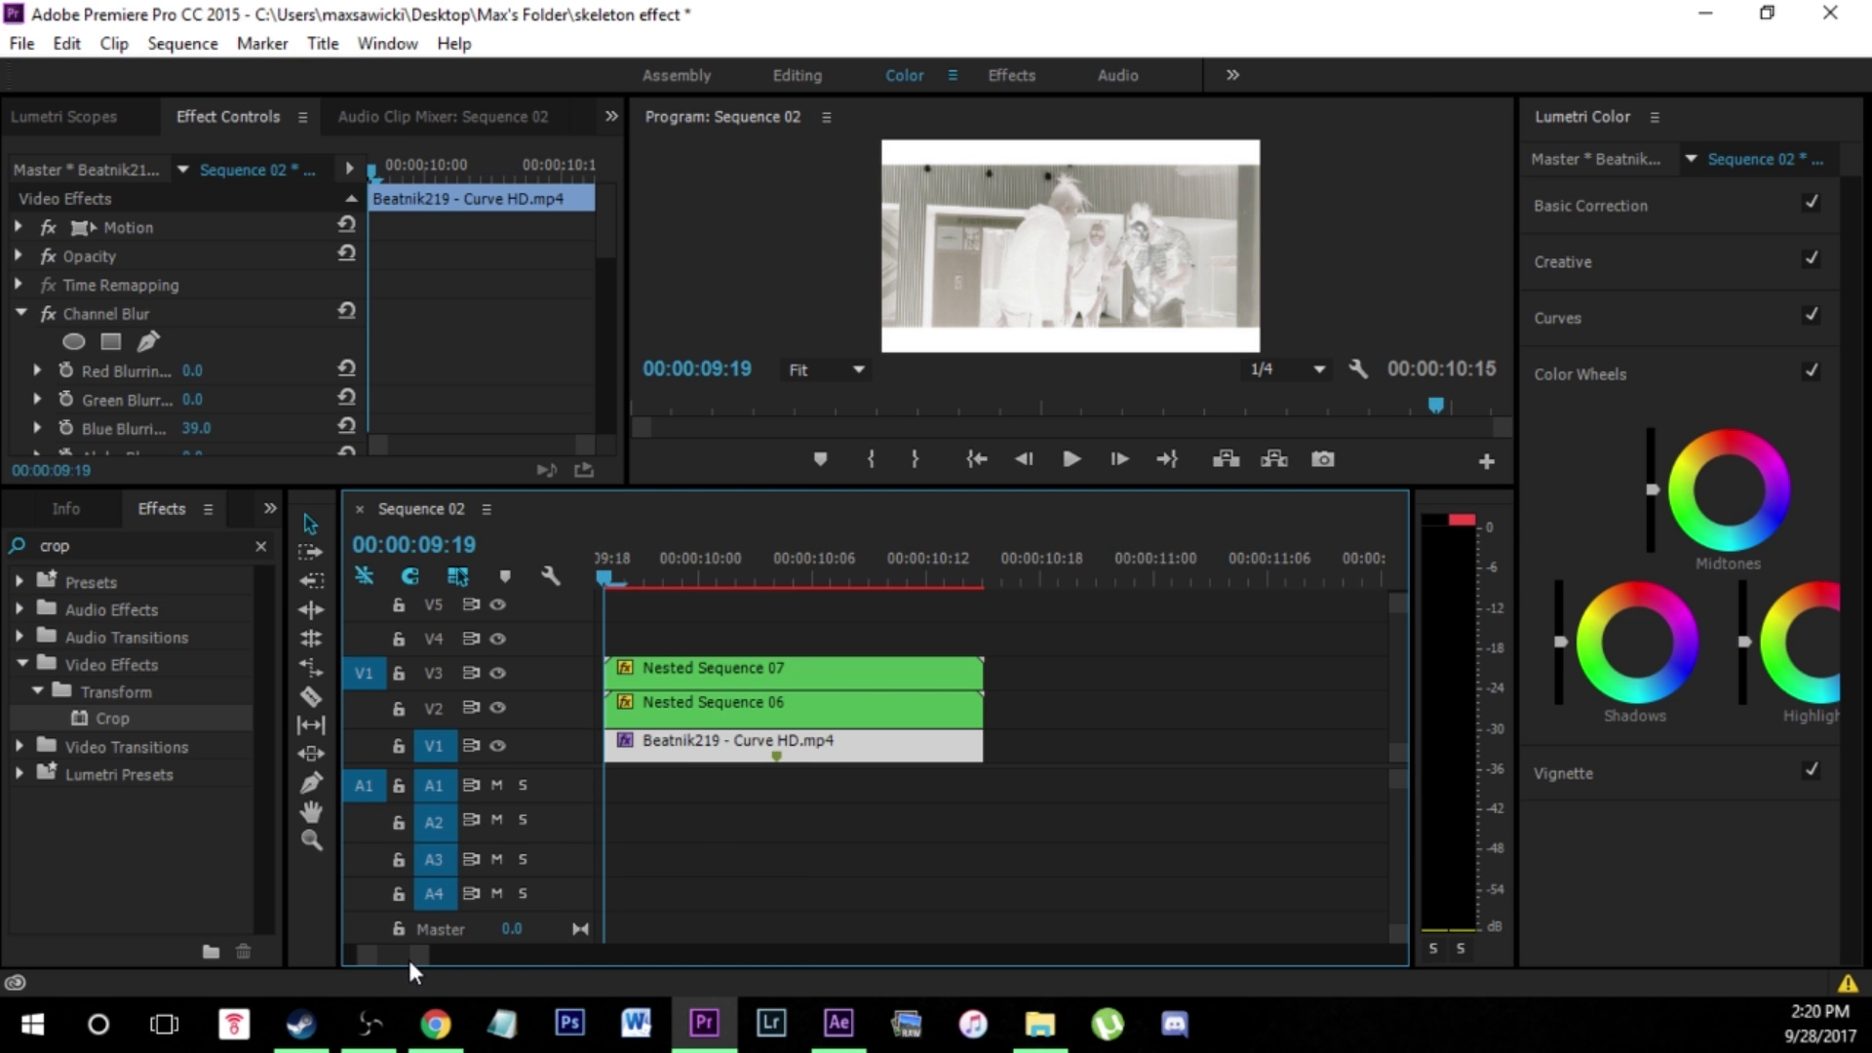
- Select the nested body skeleton on V2 and reposition it over the person's torso at 00:00:10:02
{"action": "scroll", "coordinate": [645, 712], "scroll_direction": "down", "scroll_amount": 1}
{"action": "scroll", "coordinate": [645, 712], "scroll_direction": "up", "scroll_amount": 4}
{"action": "scroll", "coordinate": [654, 716], "scroll_direction": "down", "scroll_amount": 2}
{"action": "left_click", "coordinate": [660, 713]}
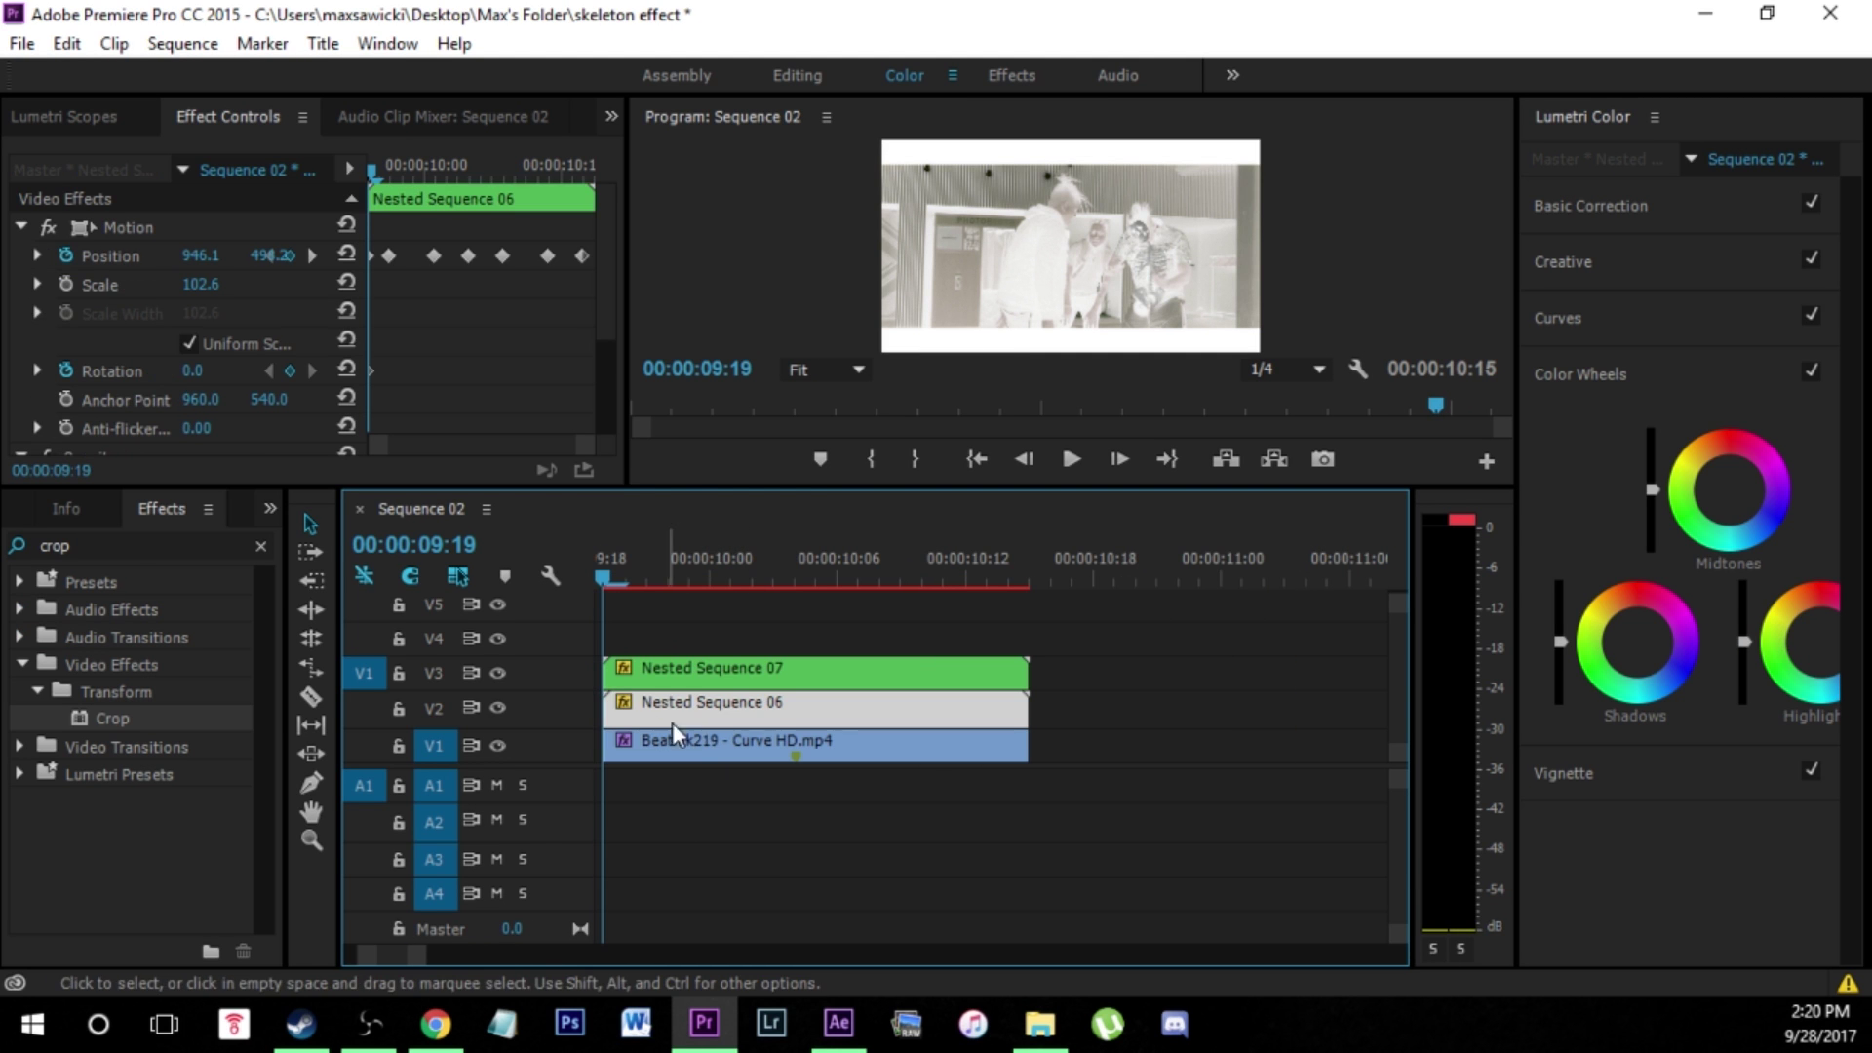
{"action": "key", "text": "Right"}
{"action": "key", "text": "Right"}
{"action": "key", "text": "Right"}
{"action": "key", "text": "Right"}
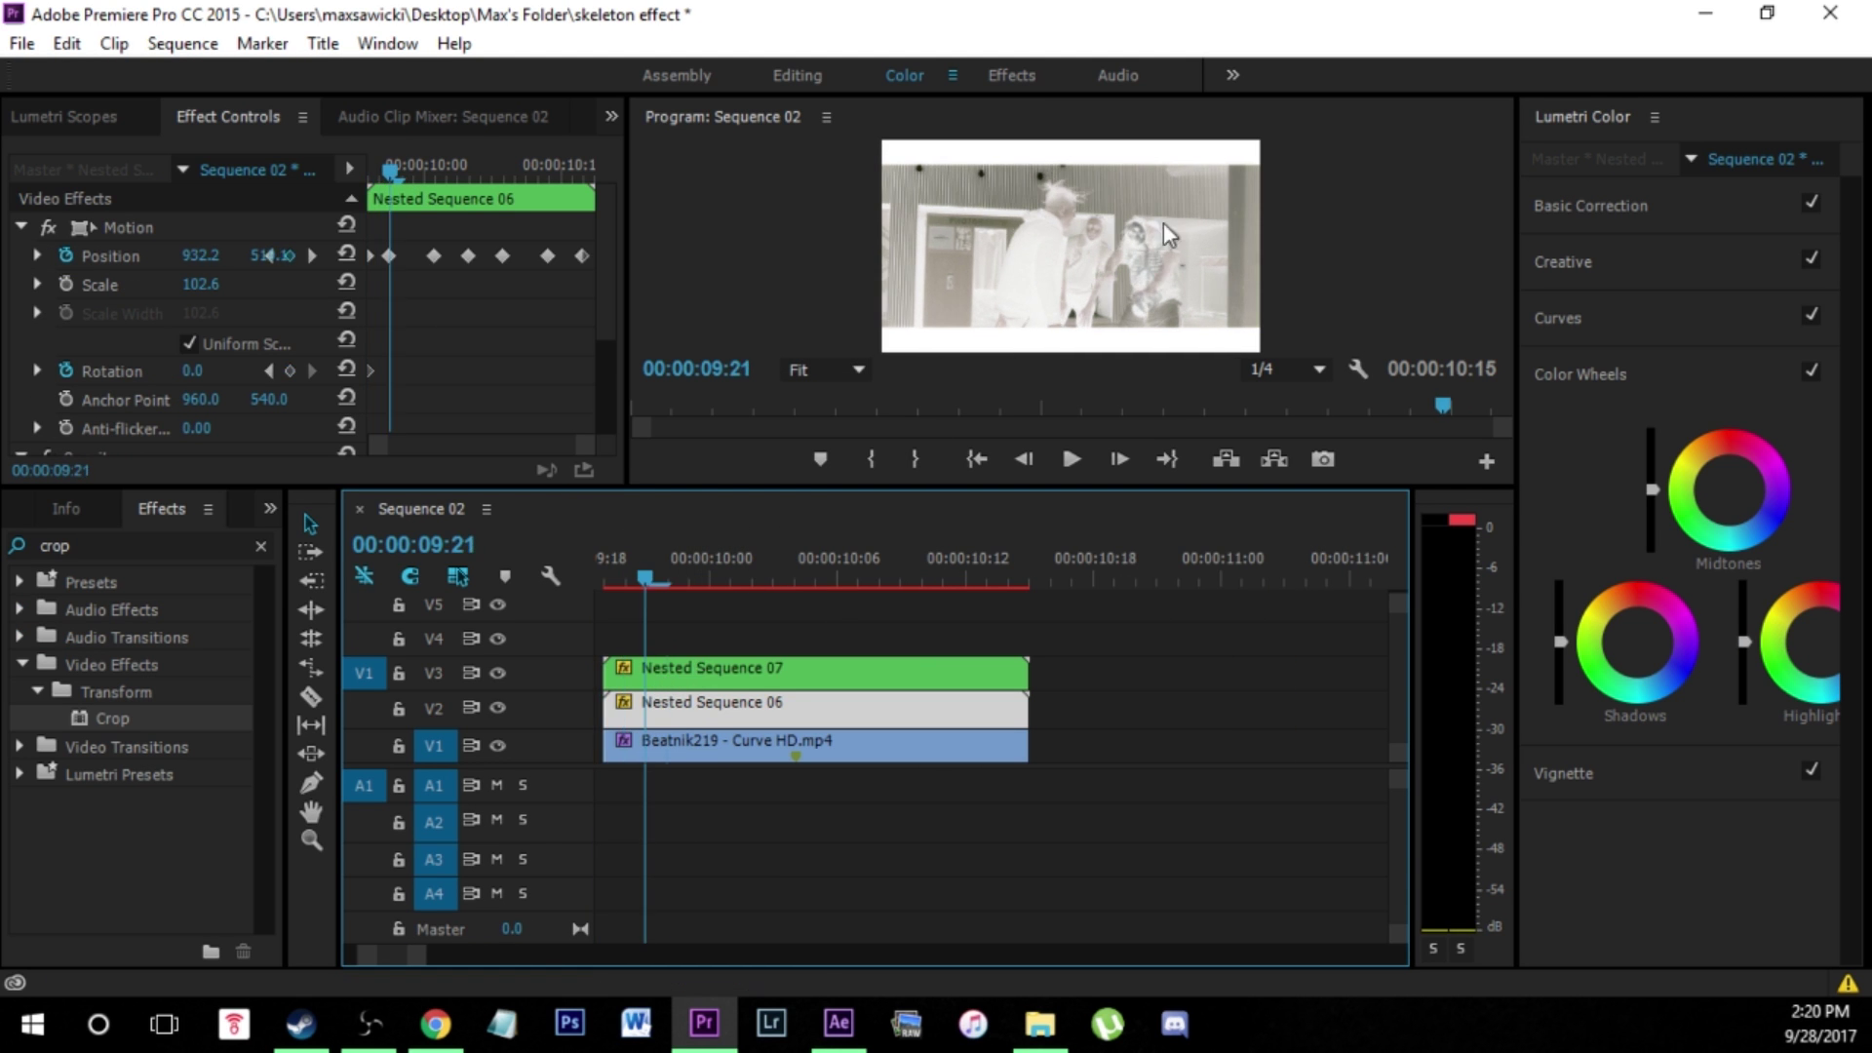
{"action": "key", "text": "Right"}
{"action": "key", "text": "Right"}
{"action": "key", "text": "Right"}
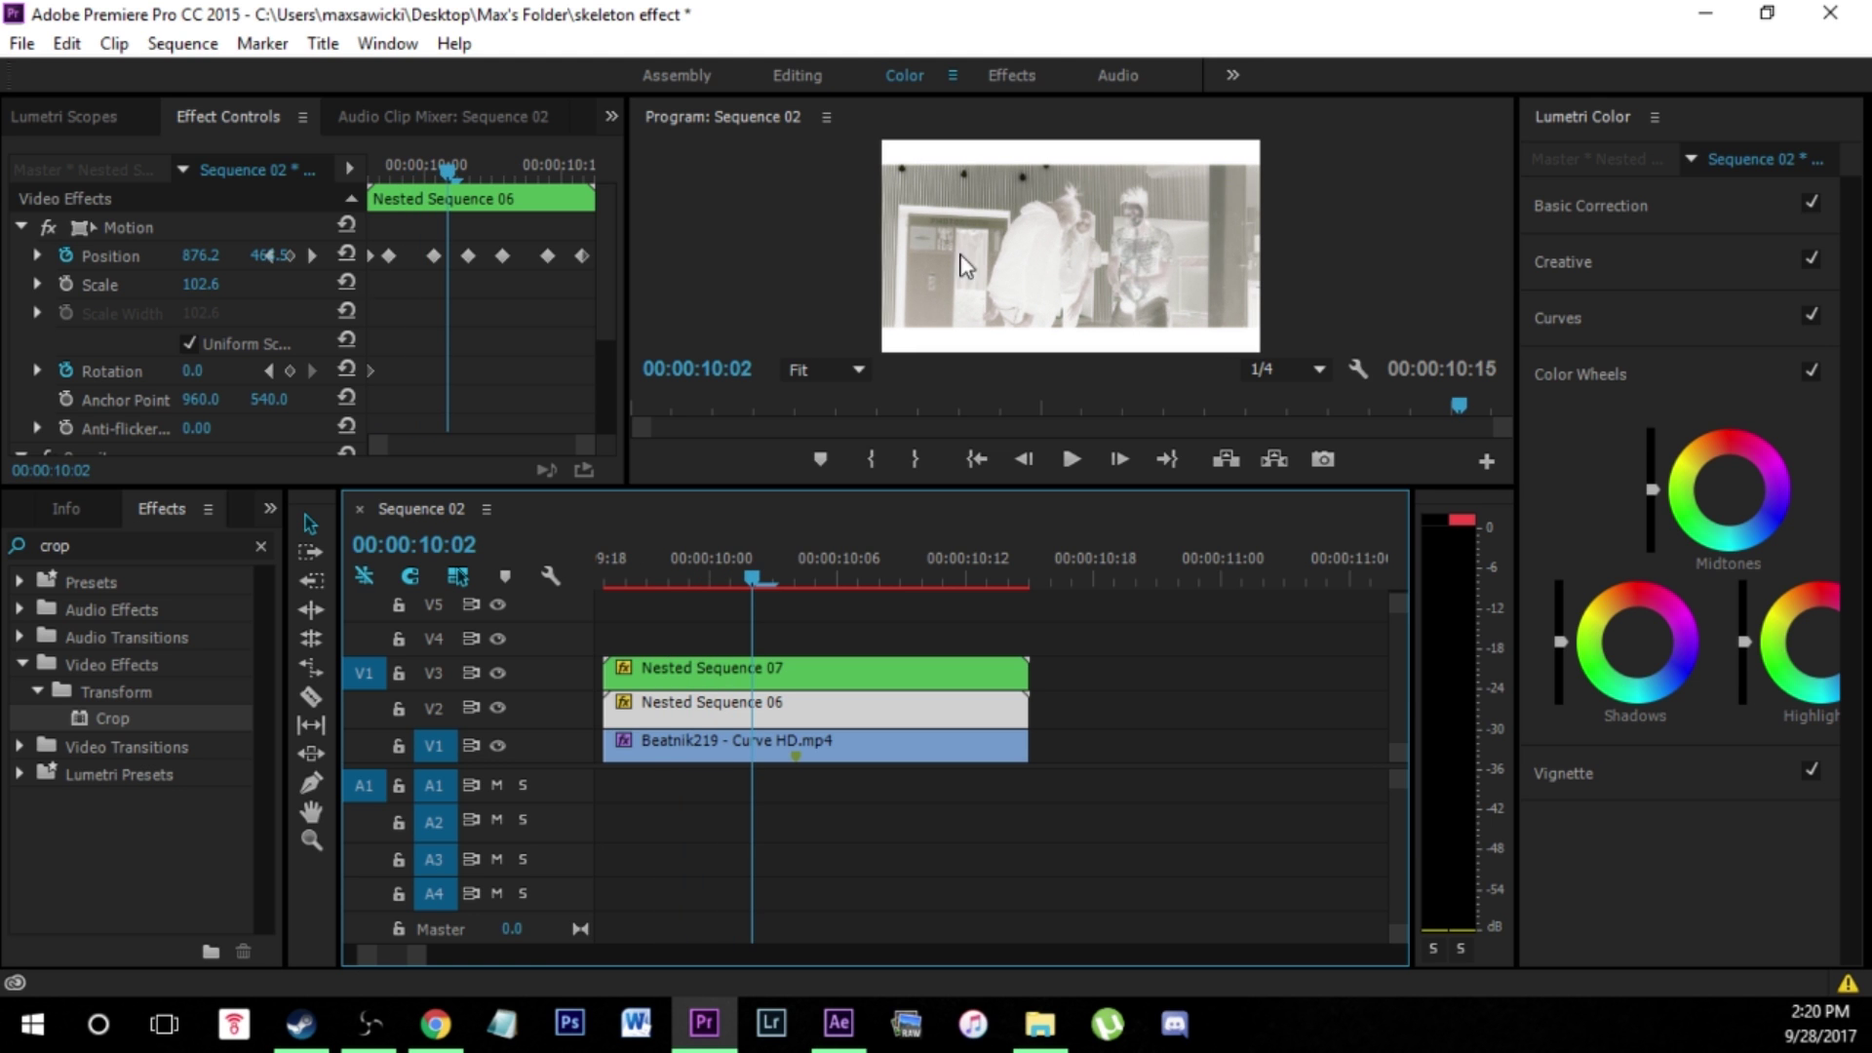
{"action": "left_click", "coordinate": [76, 226]}
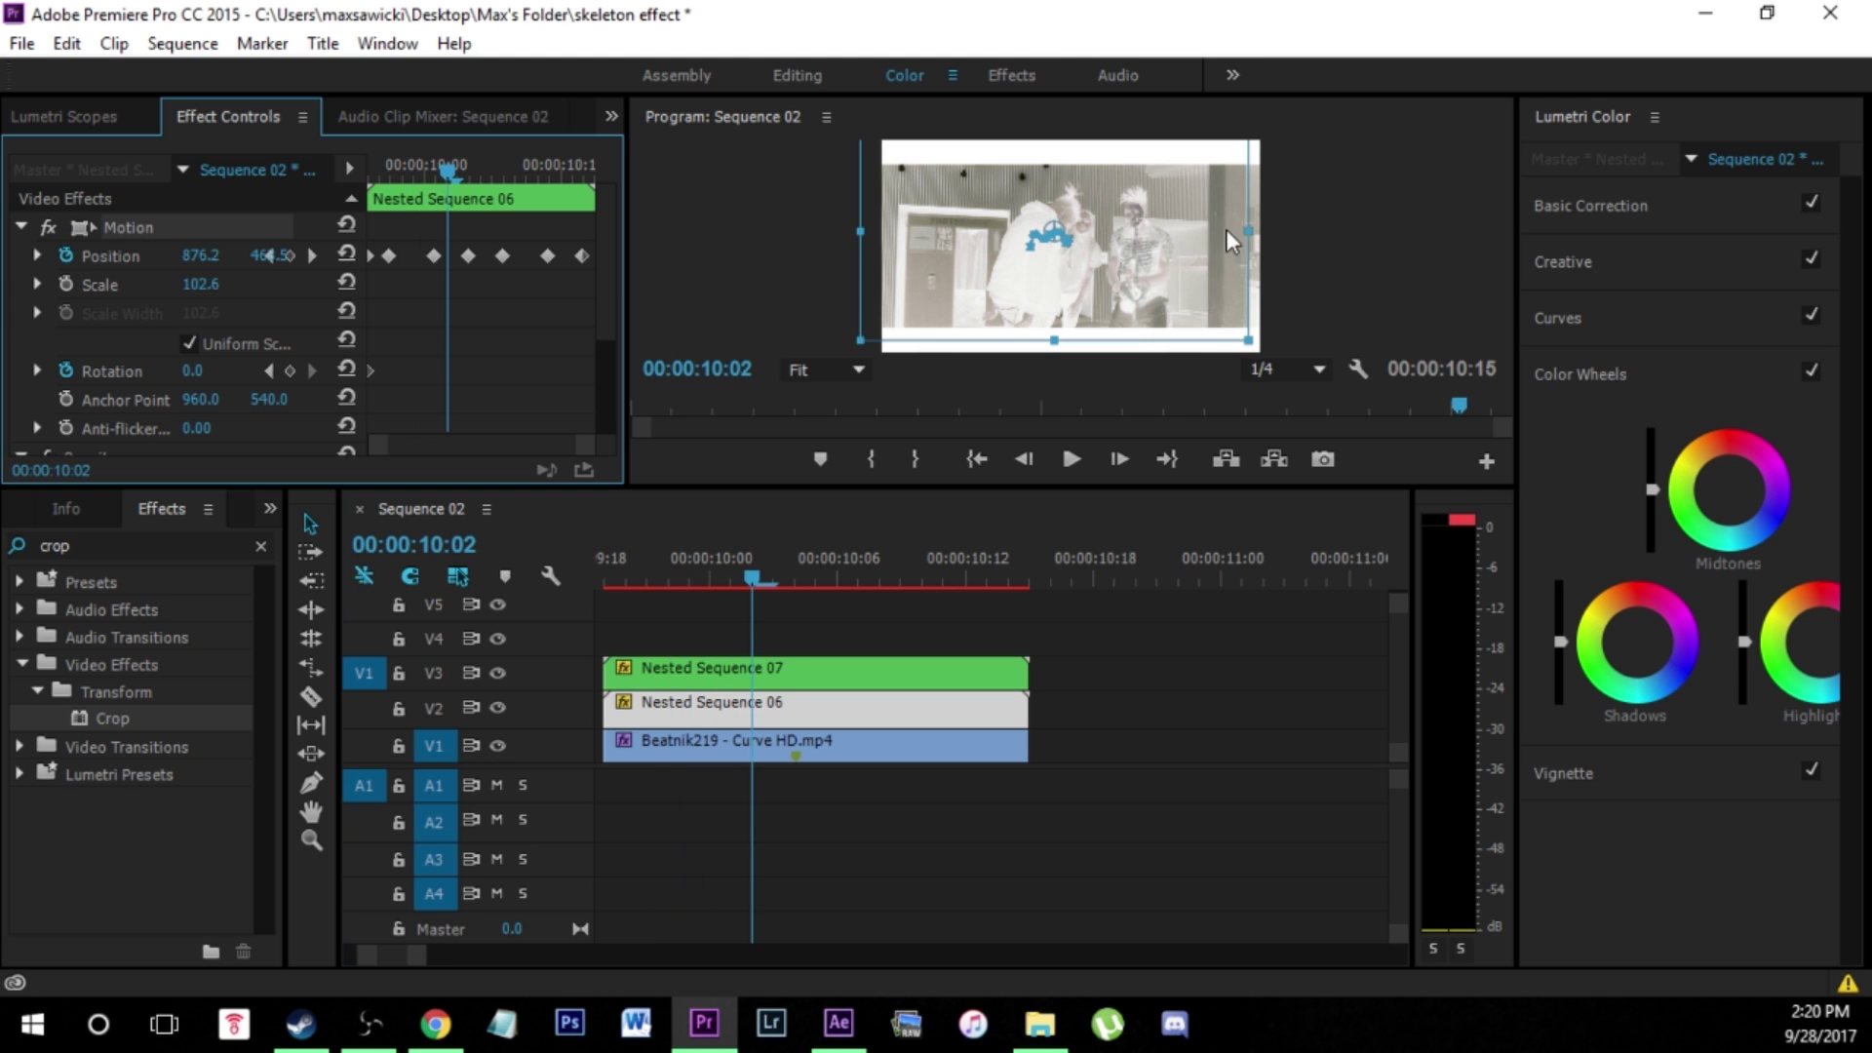
{"action": "left_click", "coordinate": [1144, 253]}
{"action": "left_click_drag", "start_coordinate": [1145, 253], "coordinate": [1140, 256]}
- Advance through 00:00:10:04 and refine the nested body skeleton's position keyframes over the person's torso
{"action": "left_click", "coordinate": [877, 723]}
{"action": "key", "text": "Right"}
{"action": "key", "text": "Right"}
{"action": "key", "text": "Right"}
{"action": "key", "text": "Left"}
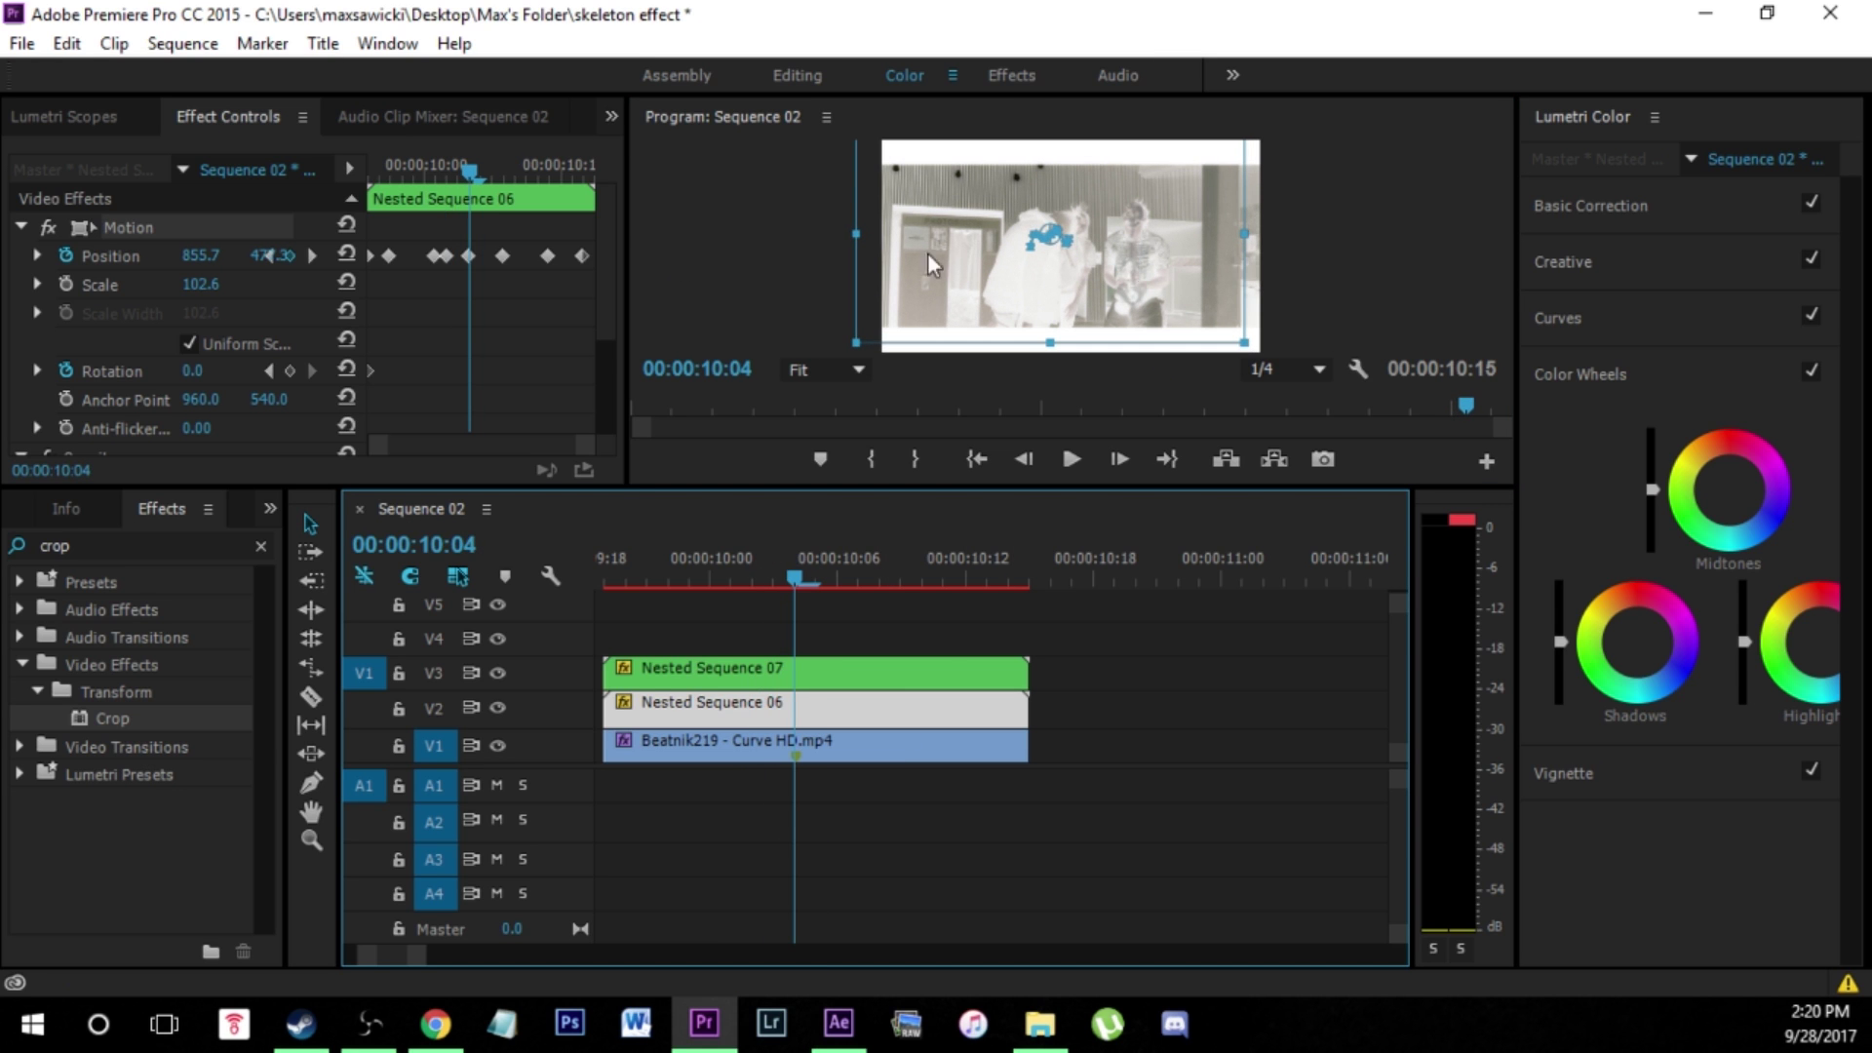
{"action": "left_click_drag", "start_coordinate": [1144, 287], "coordinate": [1143, 270]}
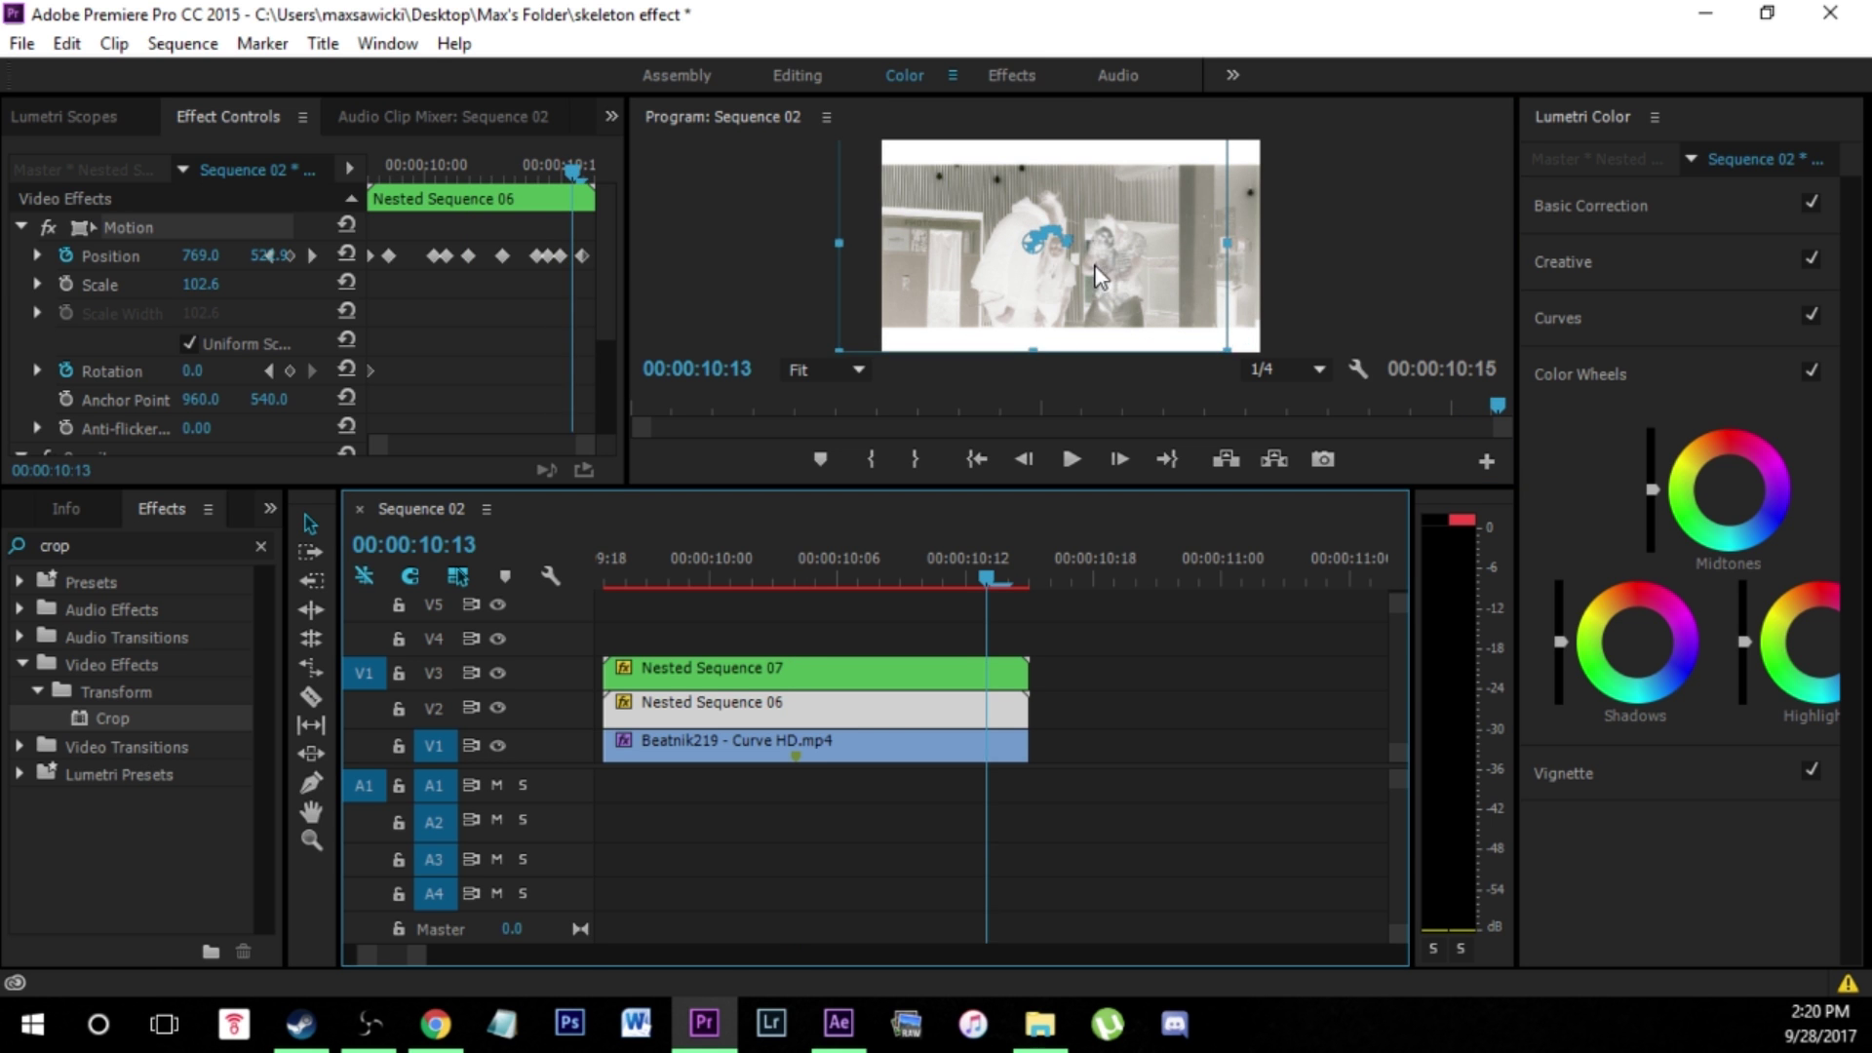
- Step back and forth through the final frames around 00:00:10:14 to check the body skeleton's tracking
{"action": "key", "text": "Right"}
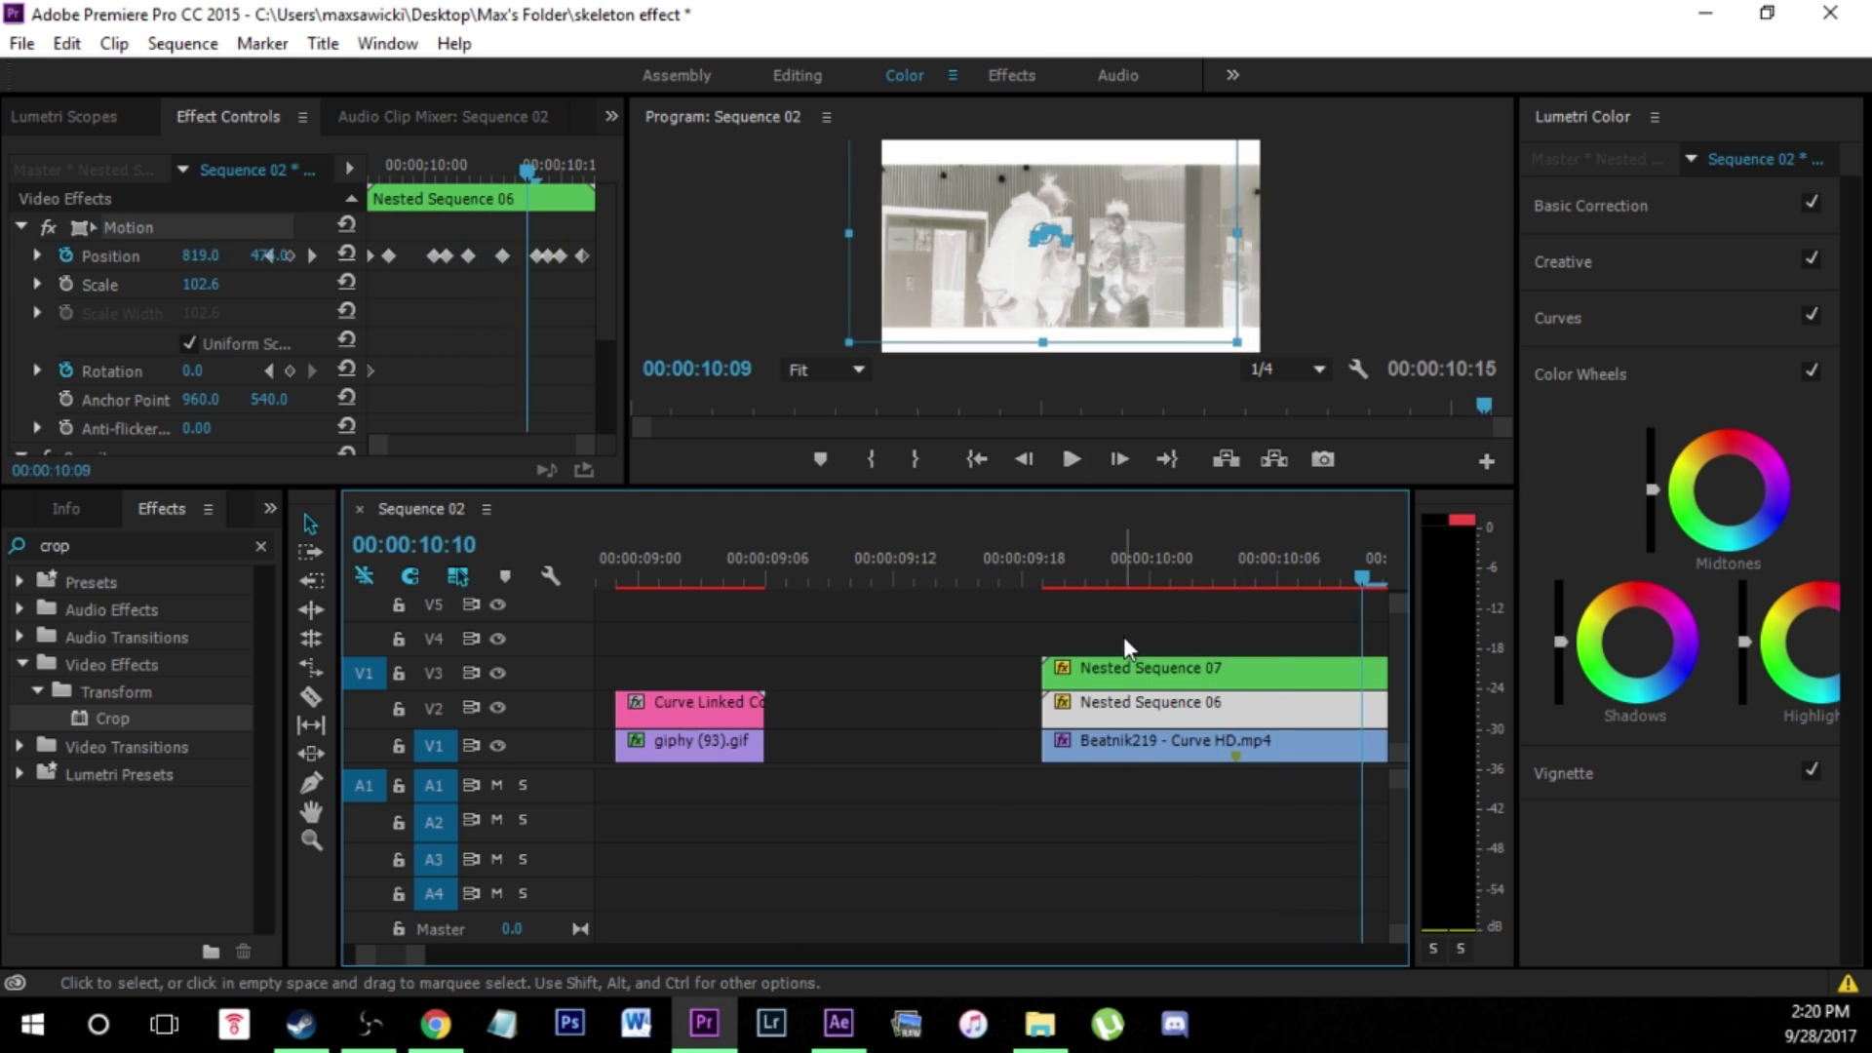
{"action": "key", "text": "Left"}
{"action": "key", "text": "Left"}
{"action": "key", "text": "Left"}
{"action": "key", "text": "Left"}
{"action": "key", "text": "Left"}
{"action": "key", "text": "Left"}
{"action": "key", "text": "Left"}
{"action": "key", "text": "Left"}
{"action": "key", "text": "Left"}
{"action": "key", "text": "Left"}
{"action": "key", "text": "Left"}
{"action": "key", "text": "Left"}
{"action": "key", "text": "Left"}
{"action": "key", "text": "Left"}
{"action": "key", "text": "Right"}
{"action": "key", "text": "Right"}
{"action": "key", "text": "Right"}
{"action": "key", "text": "Right"}
{"action": "key", "text": "Right"}
{"action": "key", "text": "Right"}
{"action": "key", "text": "Right"}
{"action": "key", "text": "Right"}
{"action": "key", "text": "Right"}
{"action": "key", "text": "Left"}
{"action": "key", "text": "Left"}
{"action": "key", "text": "Left"}
{"action": "key", "text": "Left"}
{"action": "key", "text": "Left"}
{"action": "key", "text": "Left"}
{"action": "key", "text": "Left"}
{"action": "key", "text": "Left"}
{"action": "key", "text": "Left"}
{"action": "key", "text": "Left"}
{"action": "key", "text": "Left"}
{"action": "key", "text": "Right"}
{"action": "key", "text": "Right"}
{"action": "key", "text": "Right"}
{"action": "key", "text": "Right"}
{"action": "key", "text": "Right"}
{"action": "key", "text": "Right"}
{"action": "key", "text": "Right"}
{"action": "key", "text": "Right"}
{"action": "key", "text": "Right"}
{"action": "key", "text": "Right"}
{"action": "key", "text": "Right"}
{"action": "key", "text": "Right"}
{"action": "key", "text": "Right"}
{"action": "key", "text": "Right"}
{"action": "key", "text": "Left"}
{"action": "key", "text": "Left"}
{"action": "key", "text": "Left"}
{"action": "key", "text": "Left"}
{"action": "key", "text": "Left"}
{"action": "key", "text": "Left"}
{"action": "key", "text": "Left"}
{"action": "key", "text": "Left"}
{"action": "key", "text": "Left"}
{"action": "key", "text": "Left"}
{"action": "key", "text": "Left"}
{"action": "key", "text": "Right"}
{"action": "key", "text": "Right"}
{"action": "key", "text": "Right"}
{"action": "key", "text": "Right"}
{"action": "key", "text": "Right"}
{"action": "key", "text": "Right"}
{"action": "key", "text": "Right"}
{"action": "key", "text": "Right"}
{"action": "key", "text": "Right"}
{"action": "key", "text": "Right"}
{"action": "key", "text": "Right"}
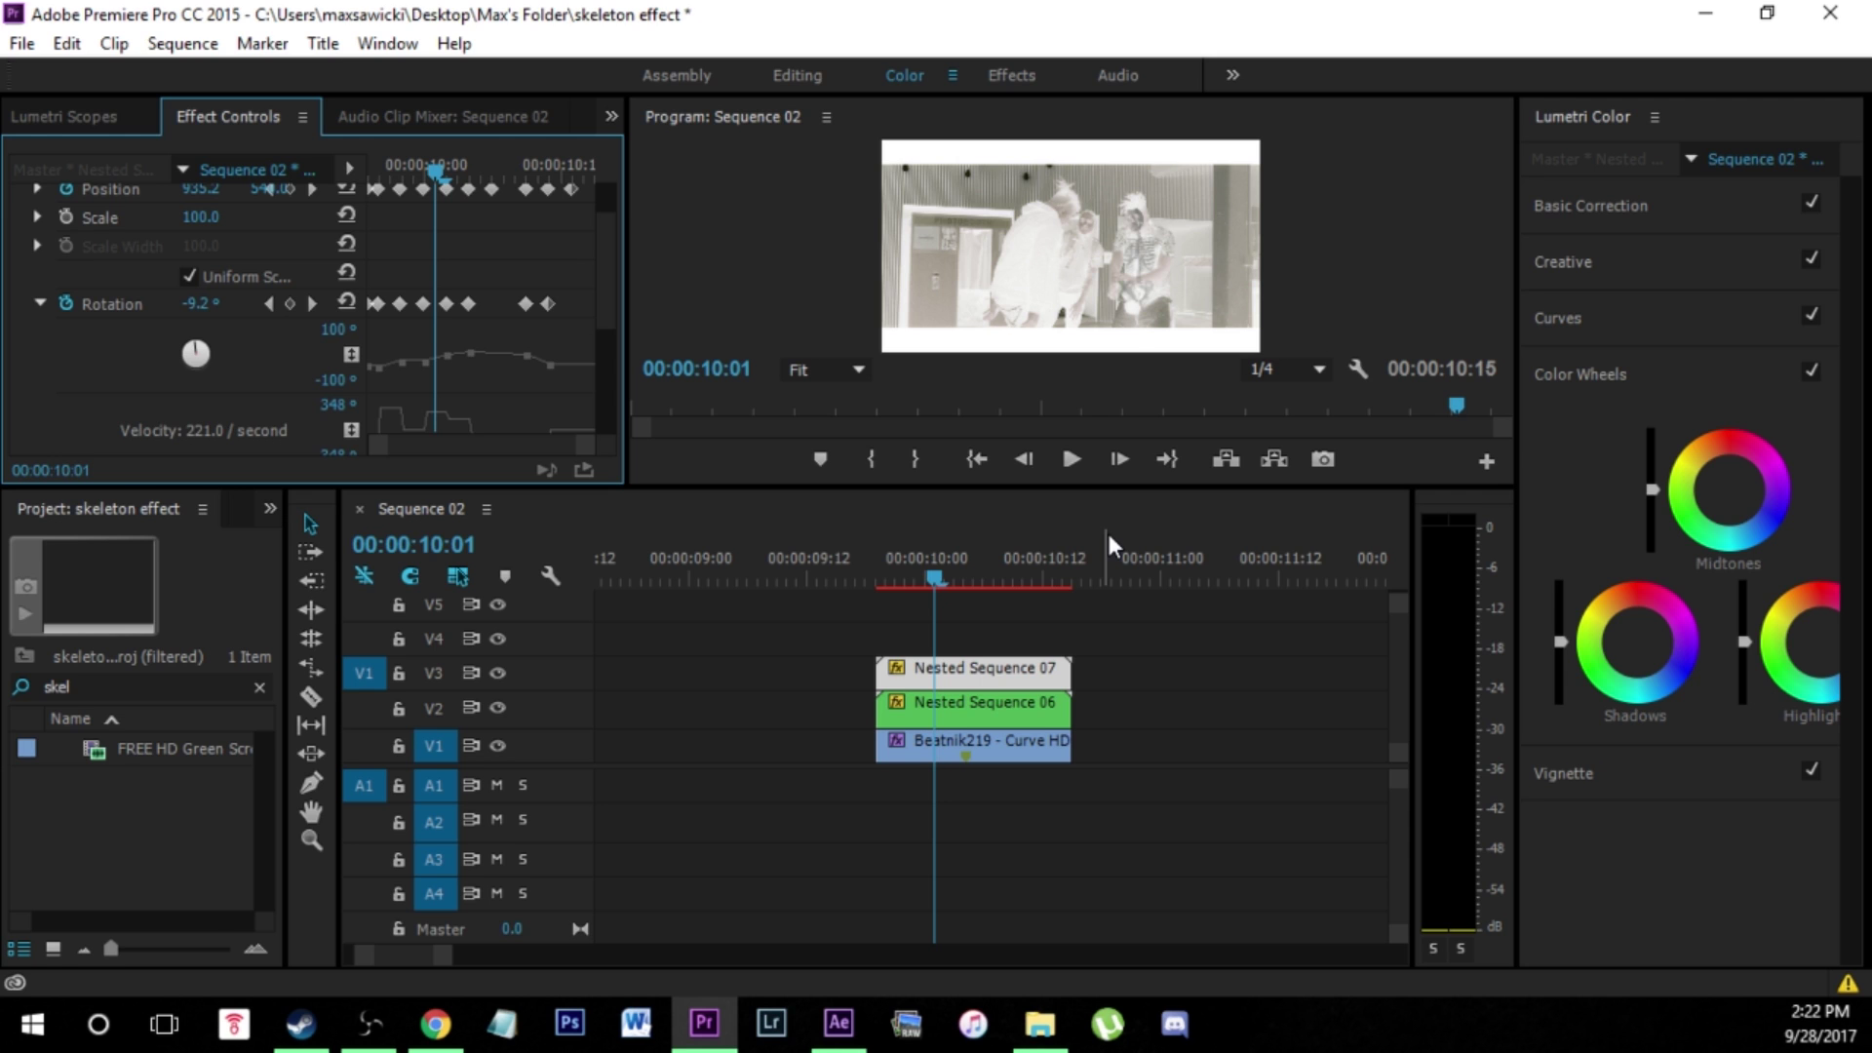
- Search the effects for "glow" to locate the Sapphire Lighting S_Glow effect
{"action": "key", "text": "shift+7"}
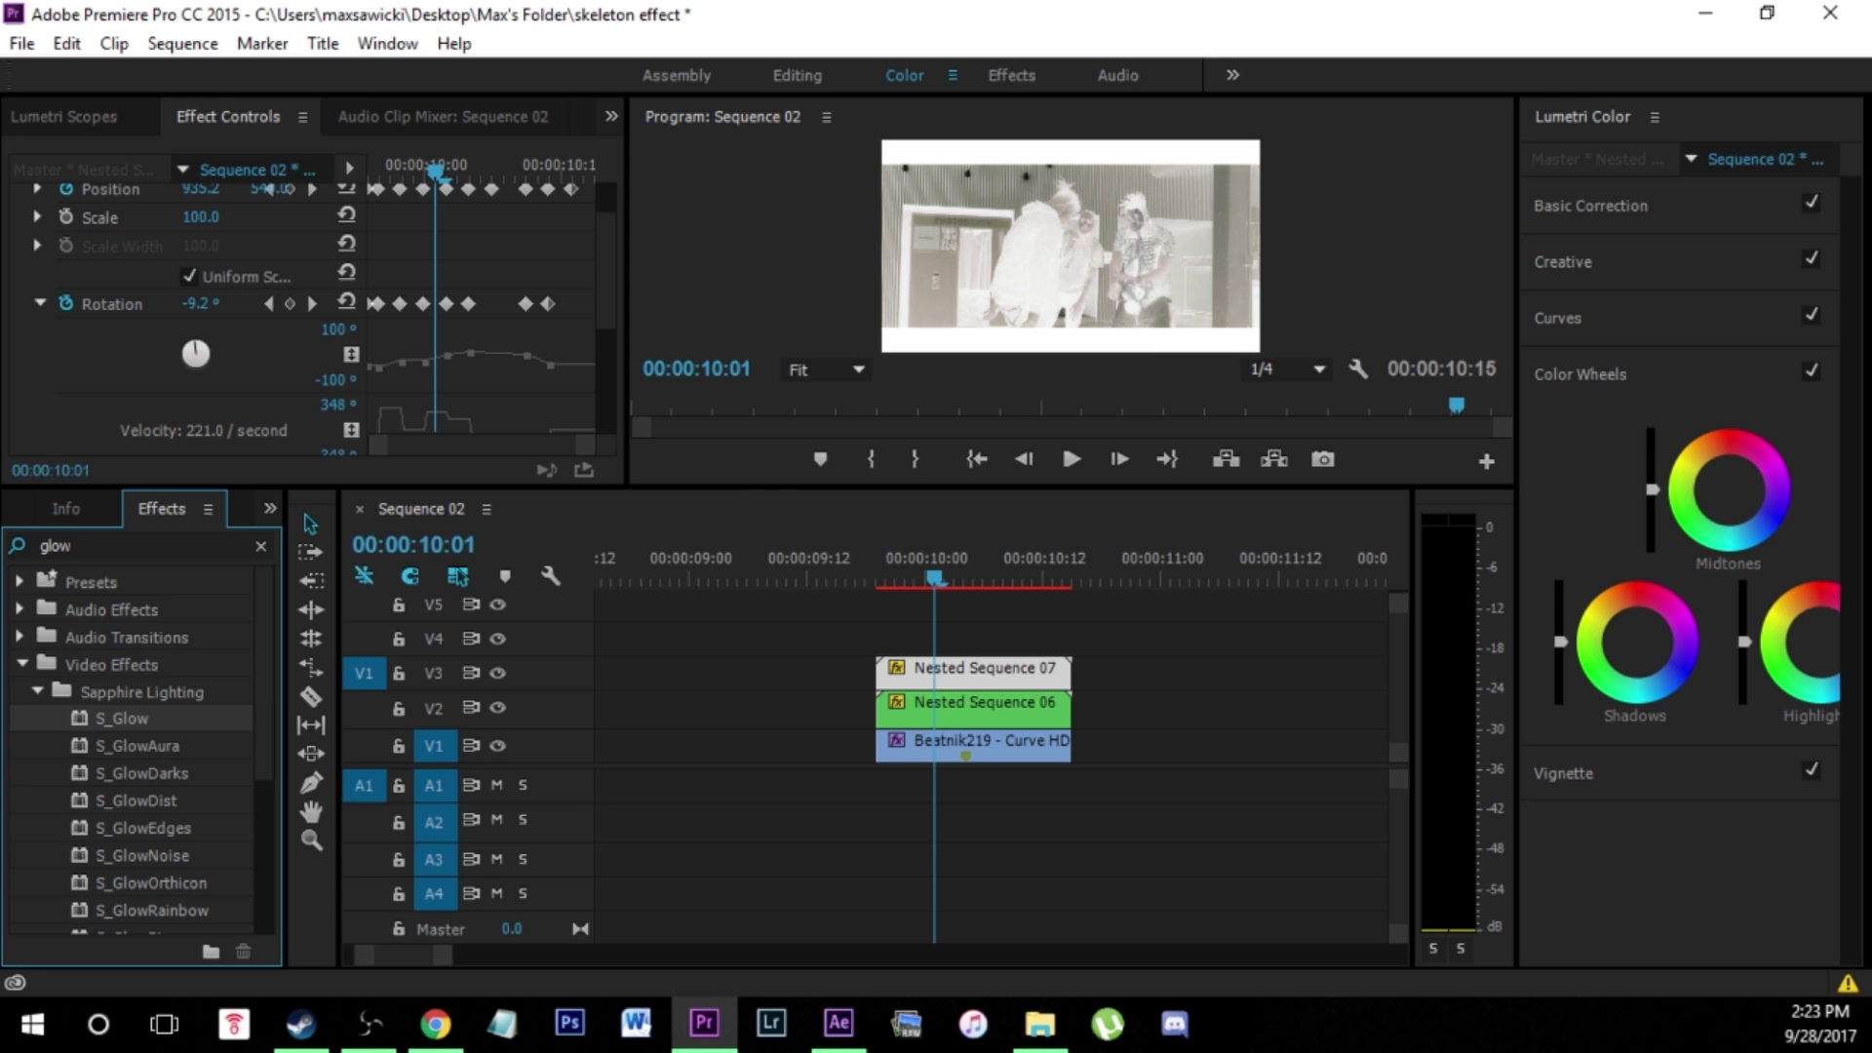
{"action": "key", "text": "alt+Tab"}
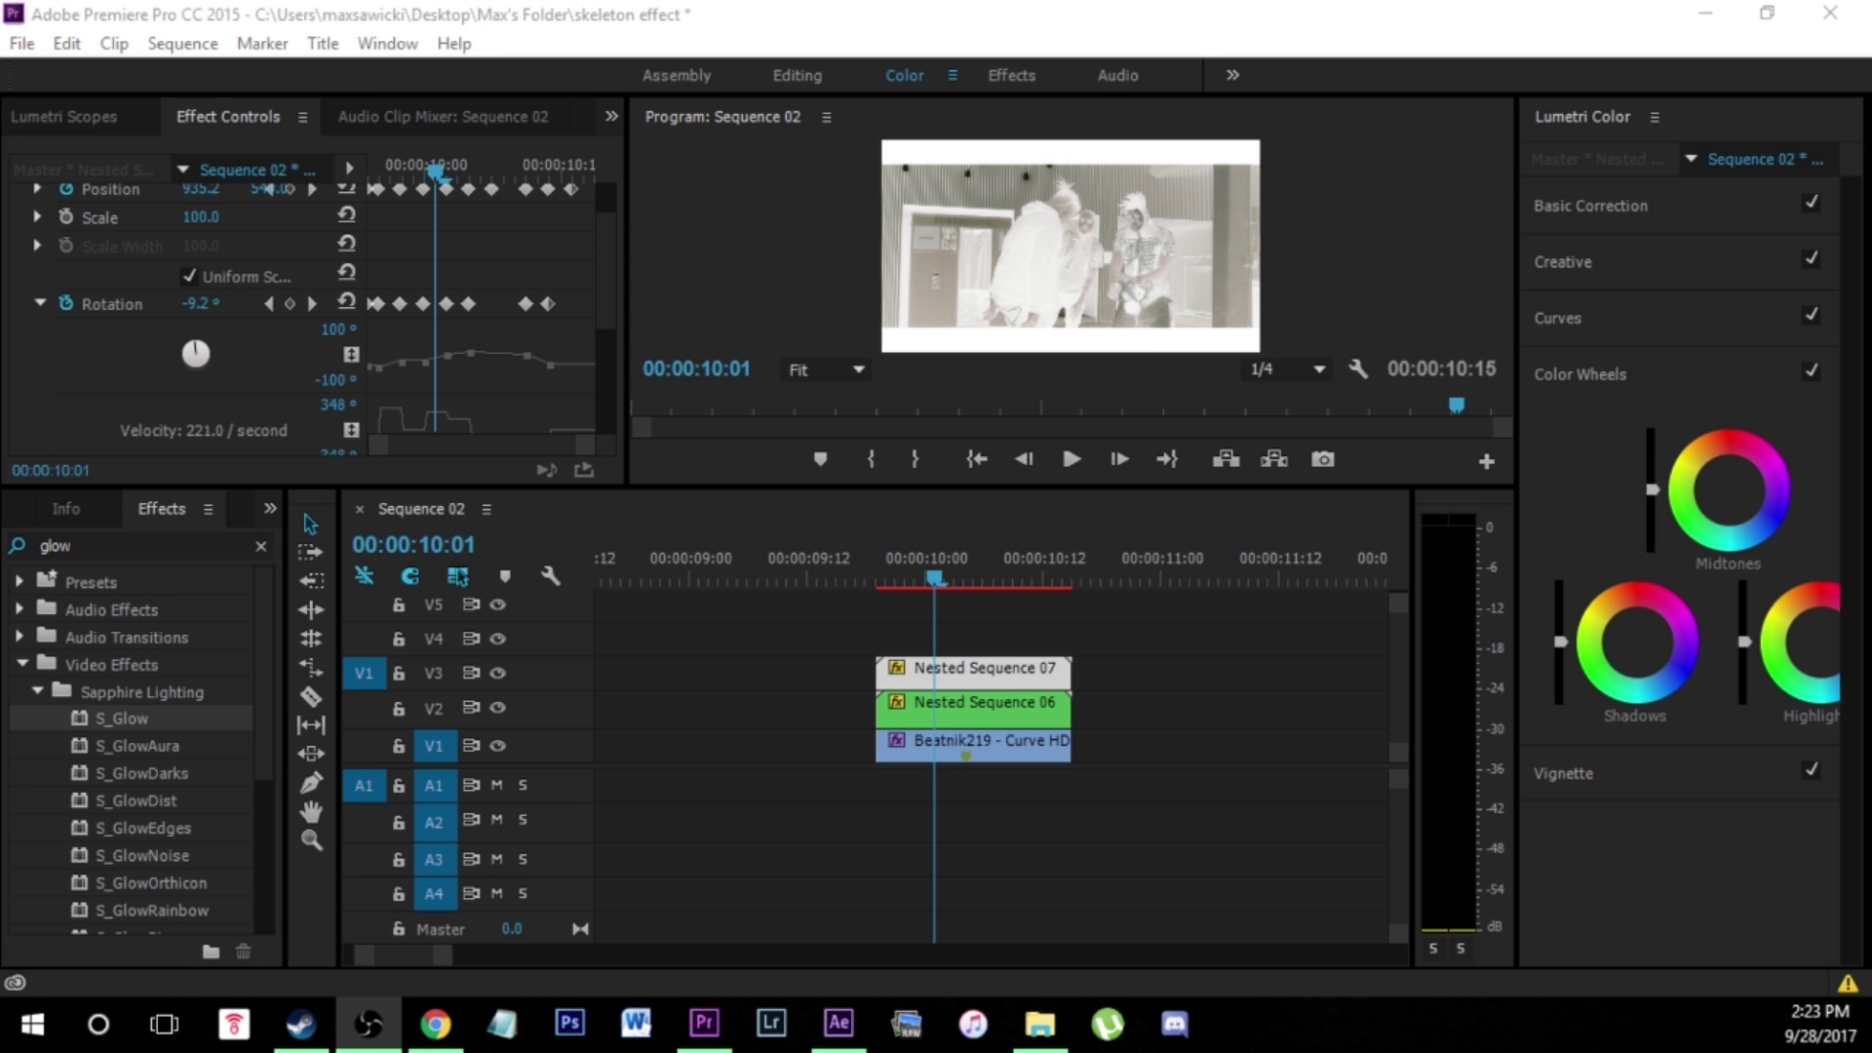